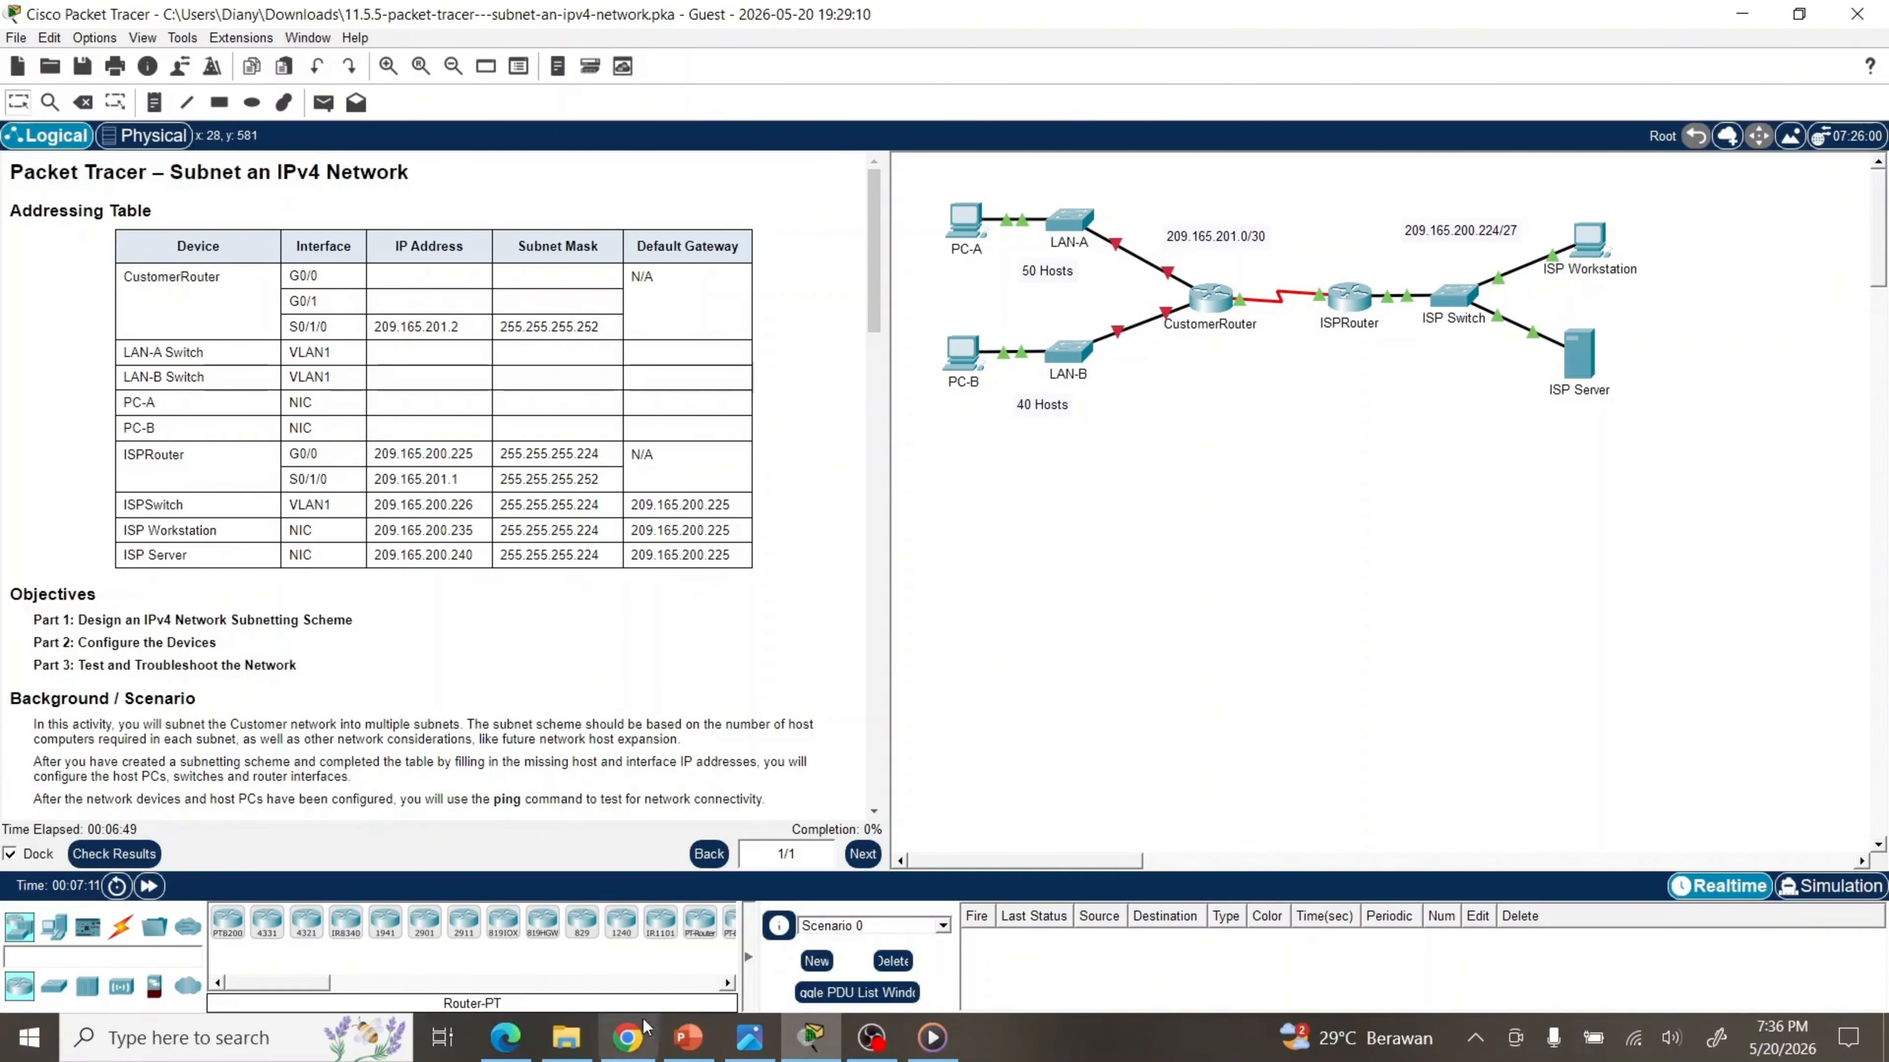
Switch from the Packet Tracer addressing table to the online IP Subnet Calculator in Chrome
{"action": "left_click", "coordinate": [636, 1040]}
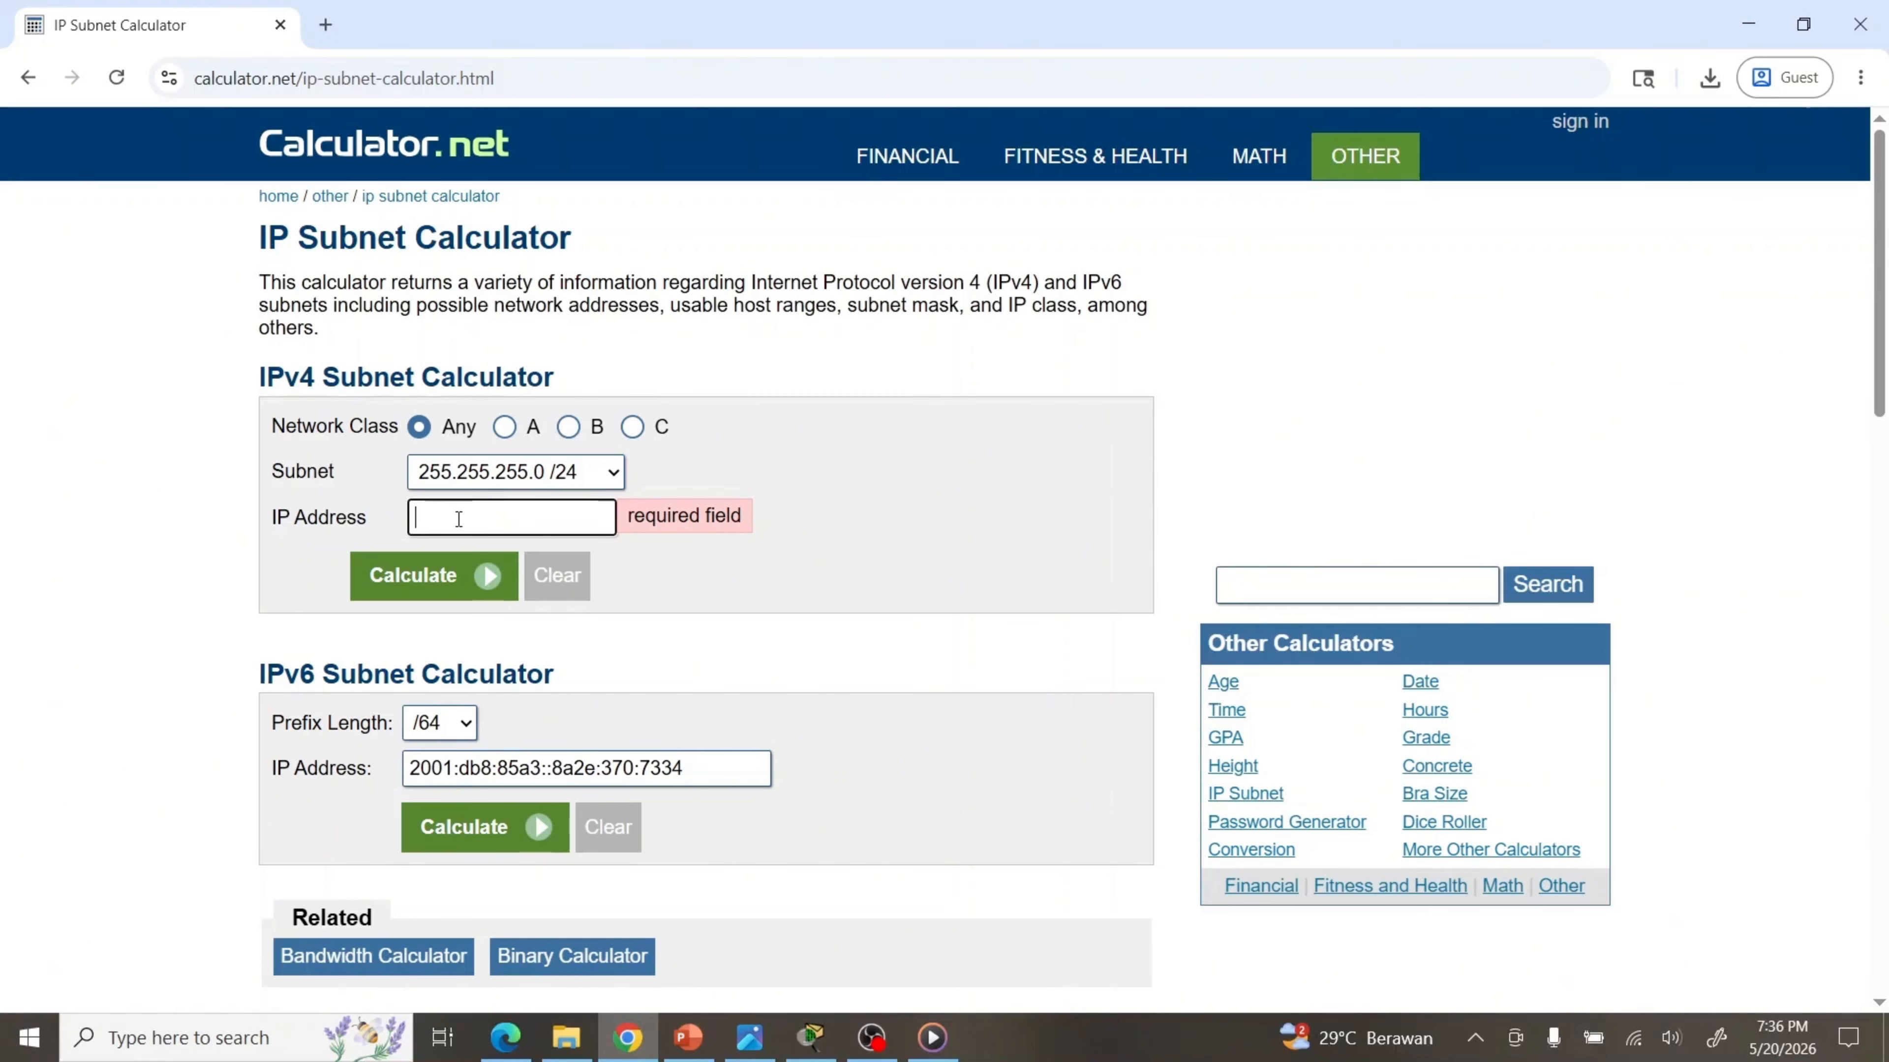
Calculate 192.168.0.0 /24 and highlight its usable host range 192.168.0.1–192.168.0.254
{"action": "type", "text": "192"}
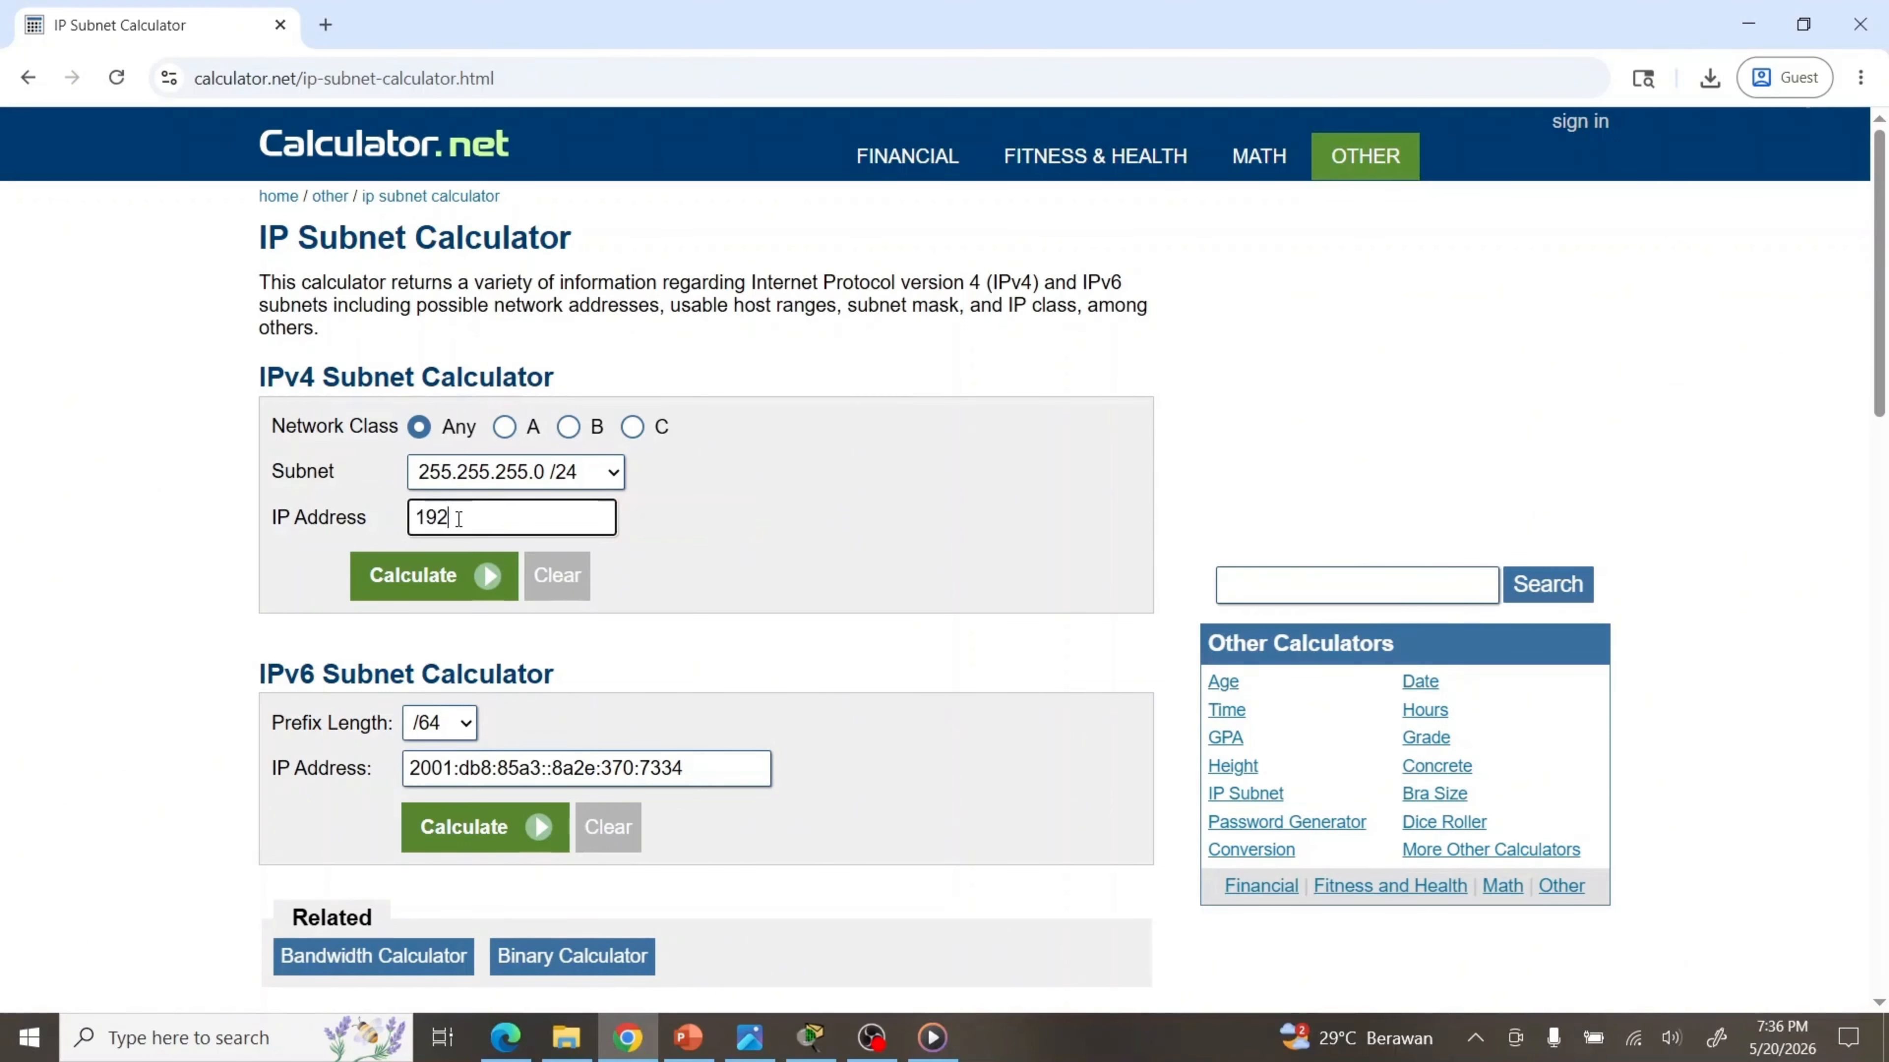
{"action": "type", "text": ".168.0.0"}
{"action": "left_click", "coordinate": [426, 579]}
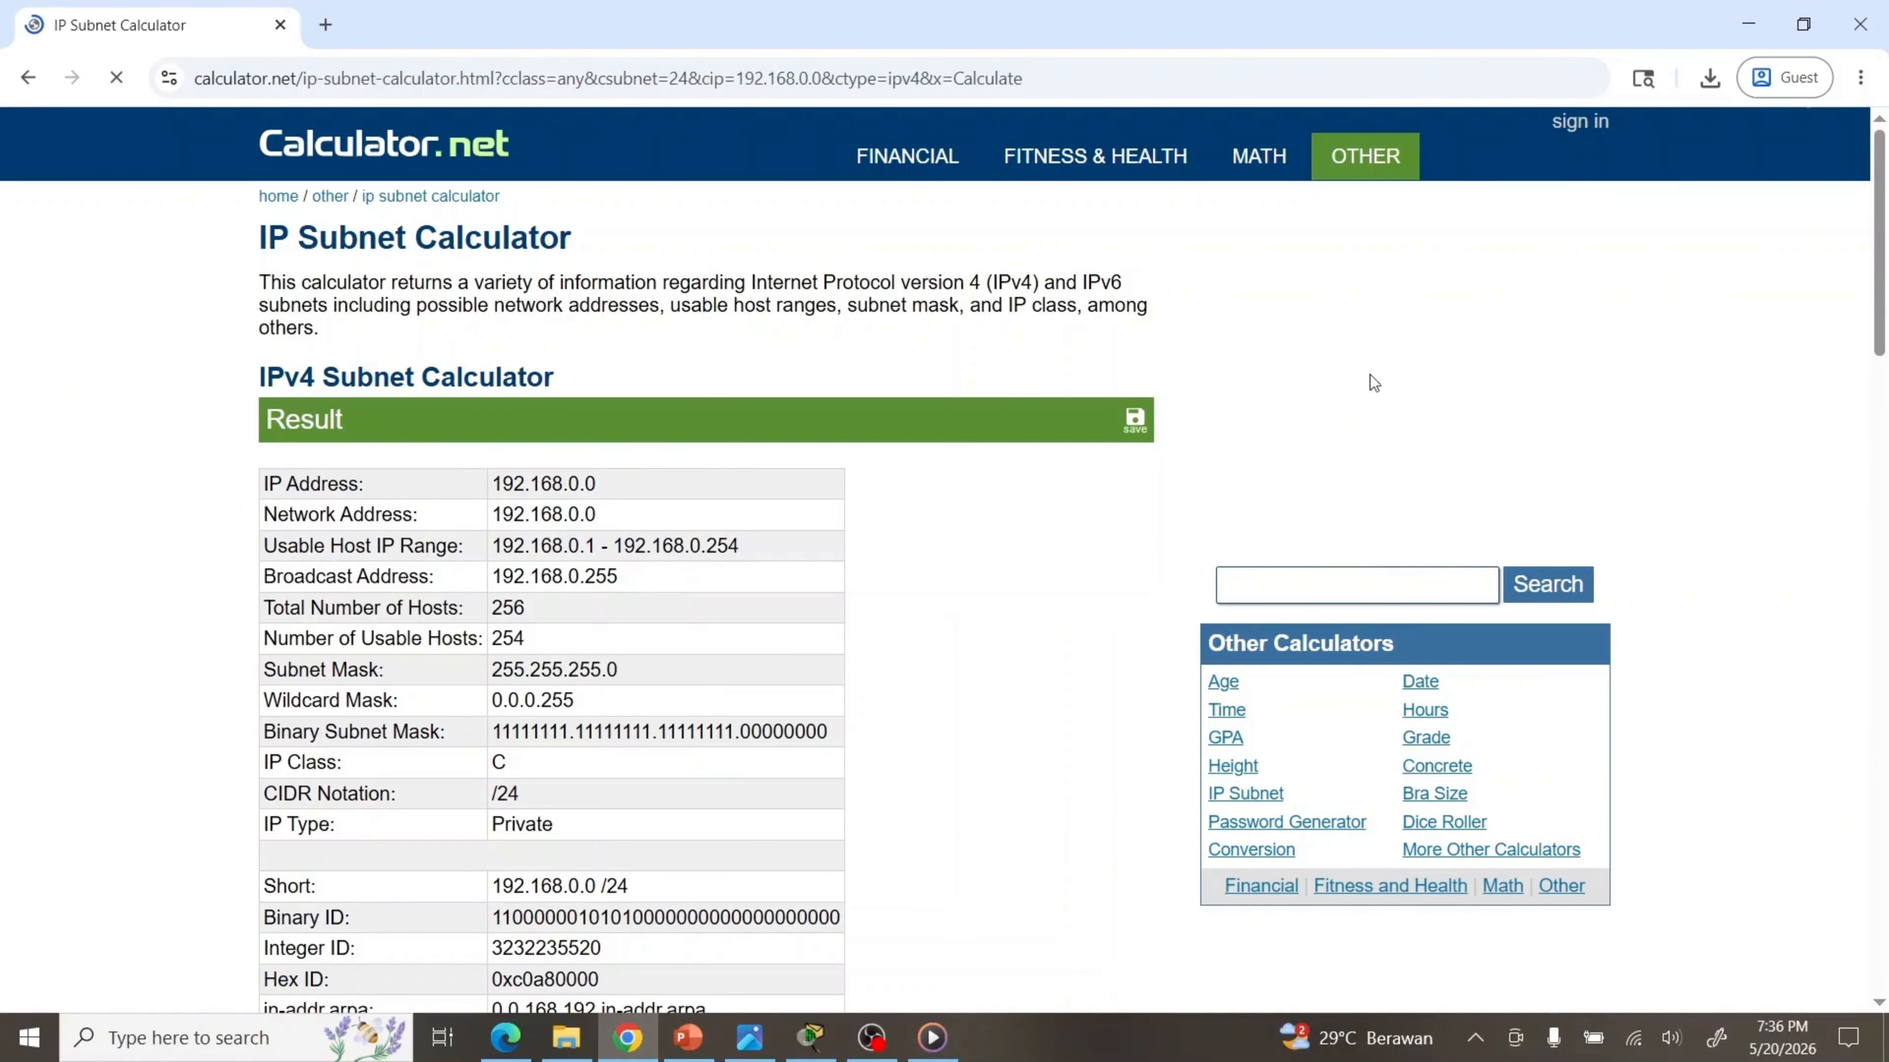
{"action": "left_click_drag", "start_coordinate": [1877, 232], "coordinate": [1876, 298]}
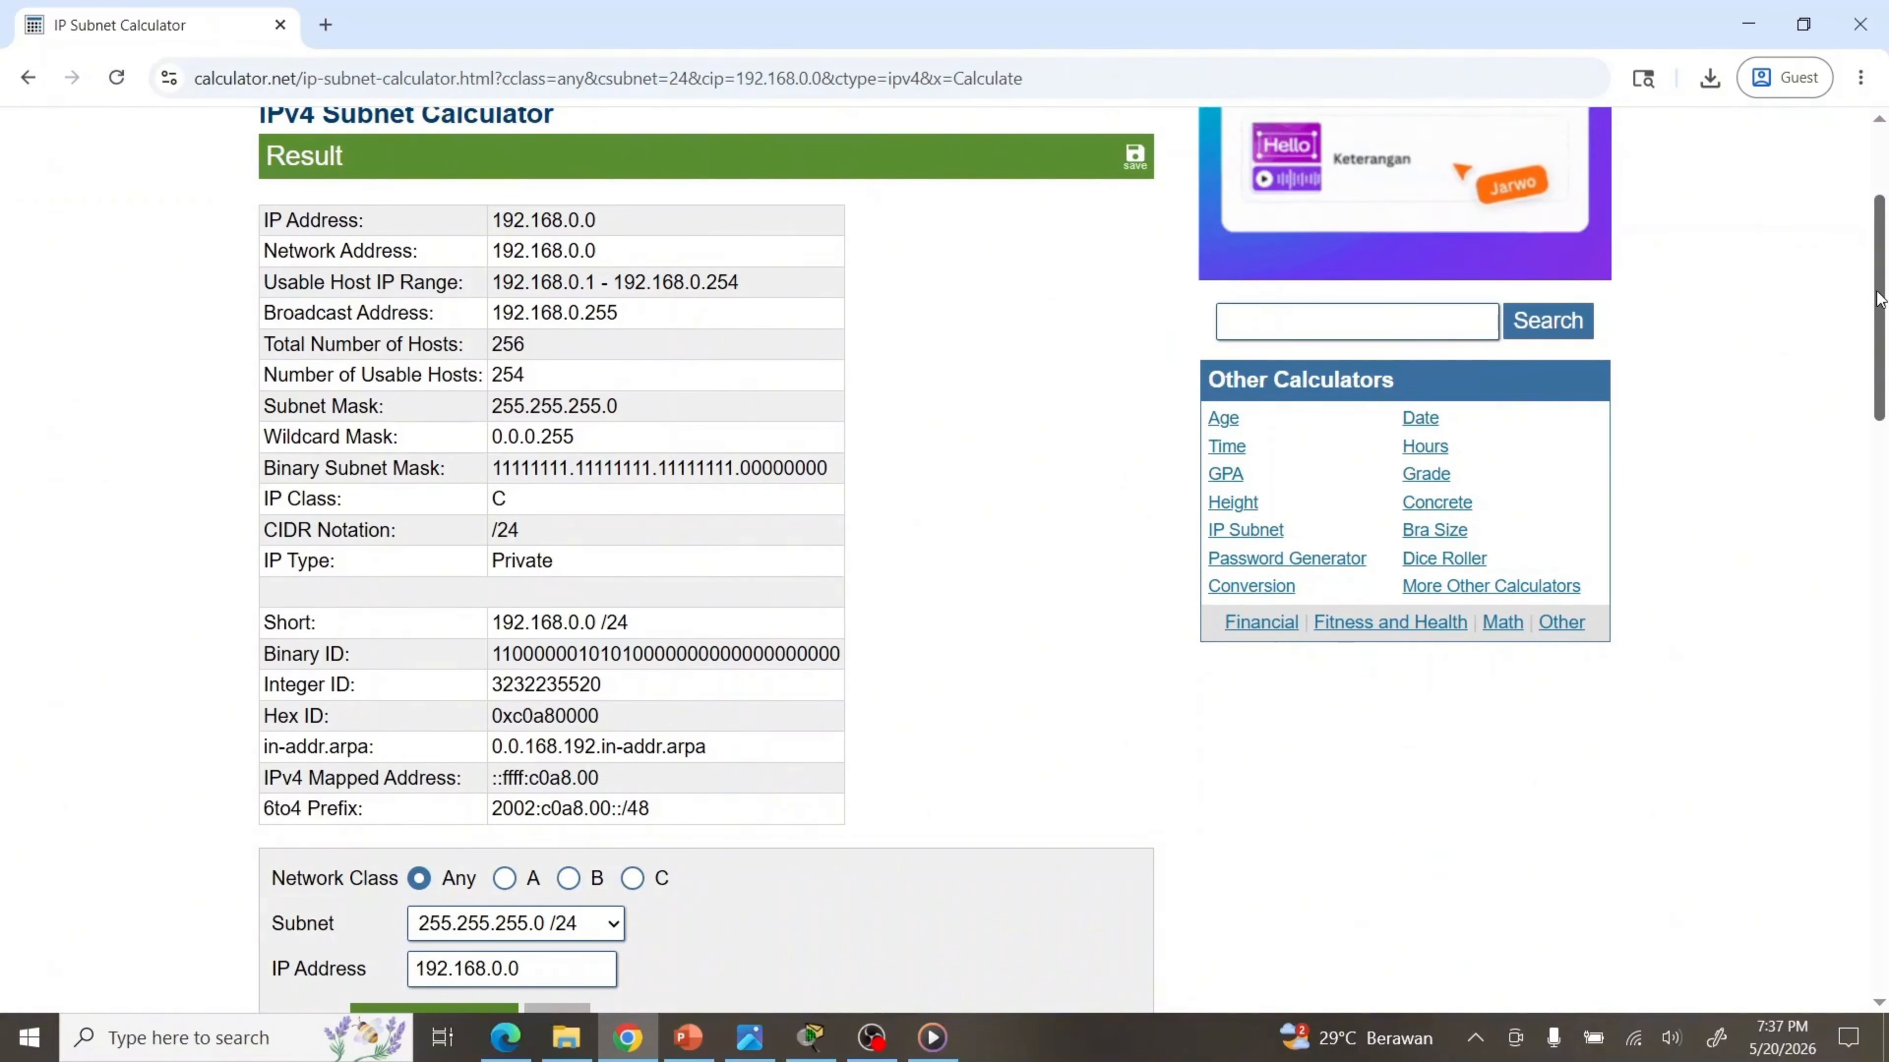
{"action": "left_click_drag", "start_coordinate": [1876, 297], "coordinate": [1878, 318]}
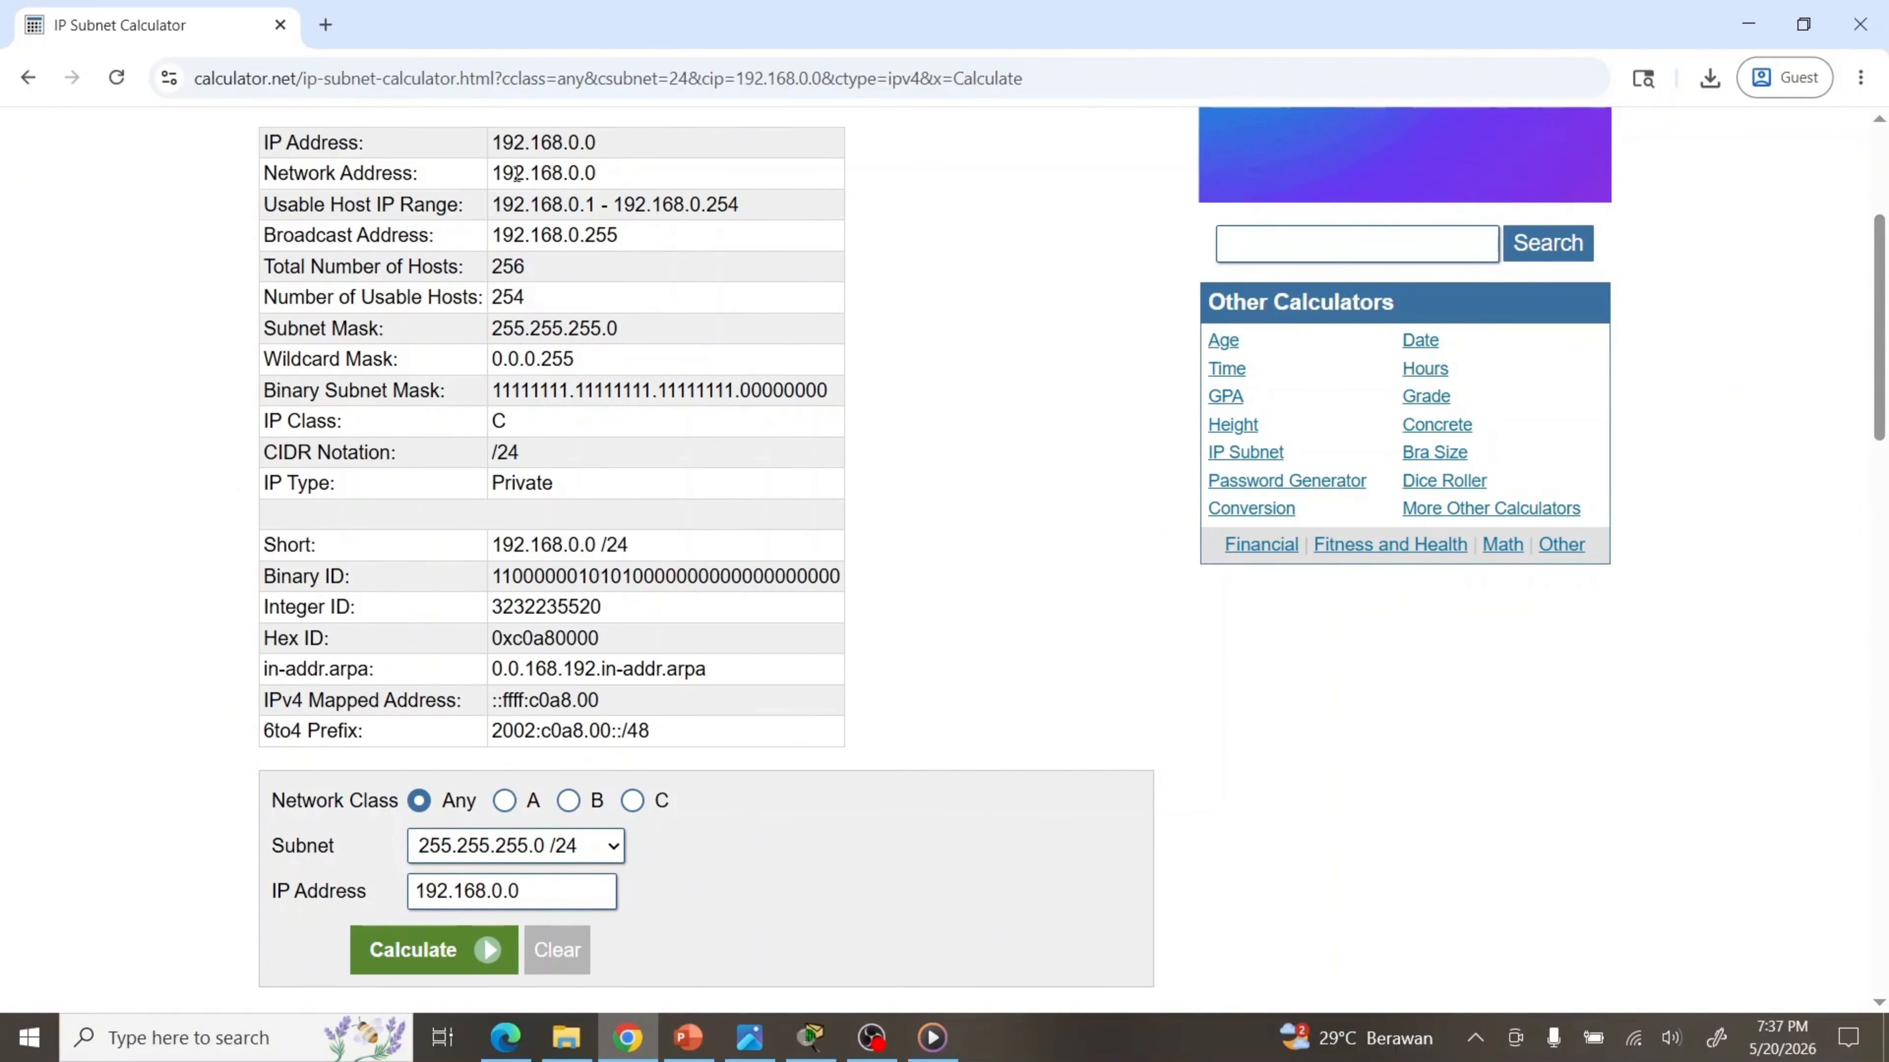
{"action": "left_click_drag", "start_coordinate": [491, 205], "coordinate": [746, 214]}
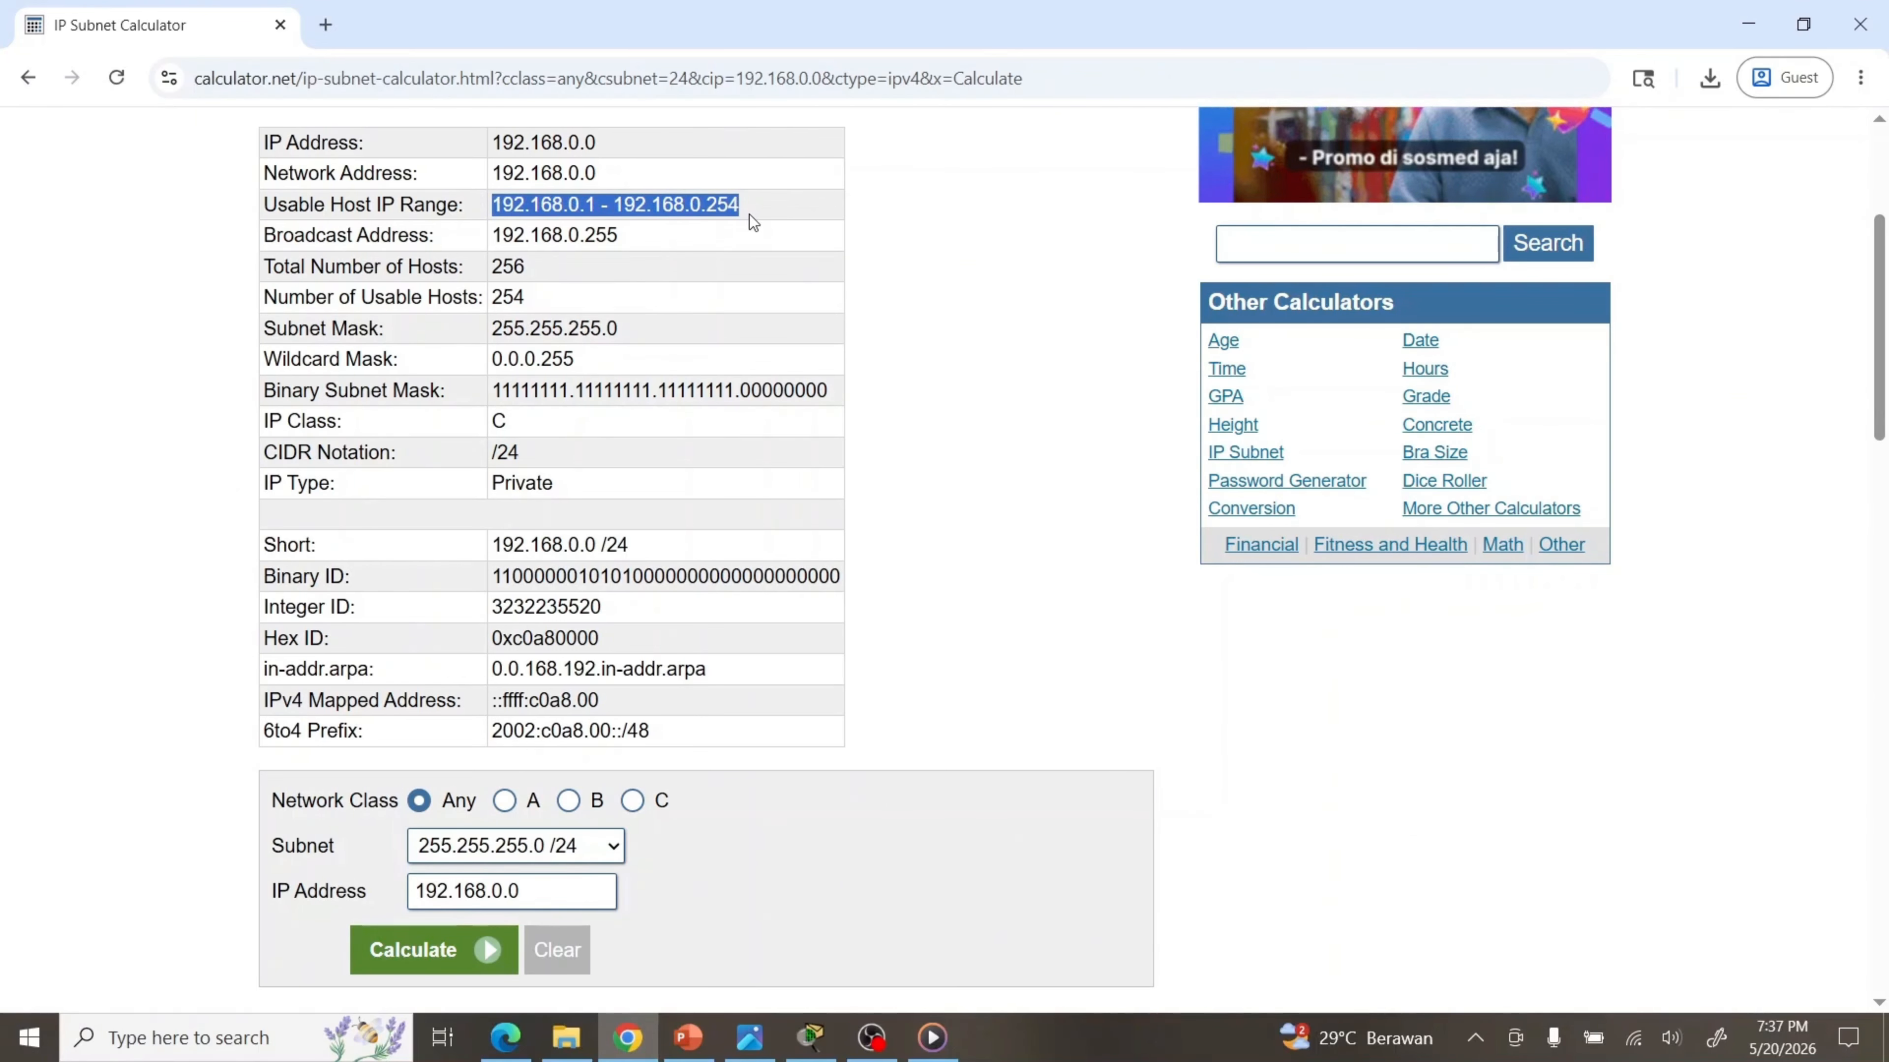
{"action": "left_click", "coordinate": [670, 242]}
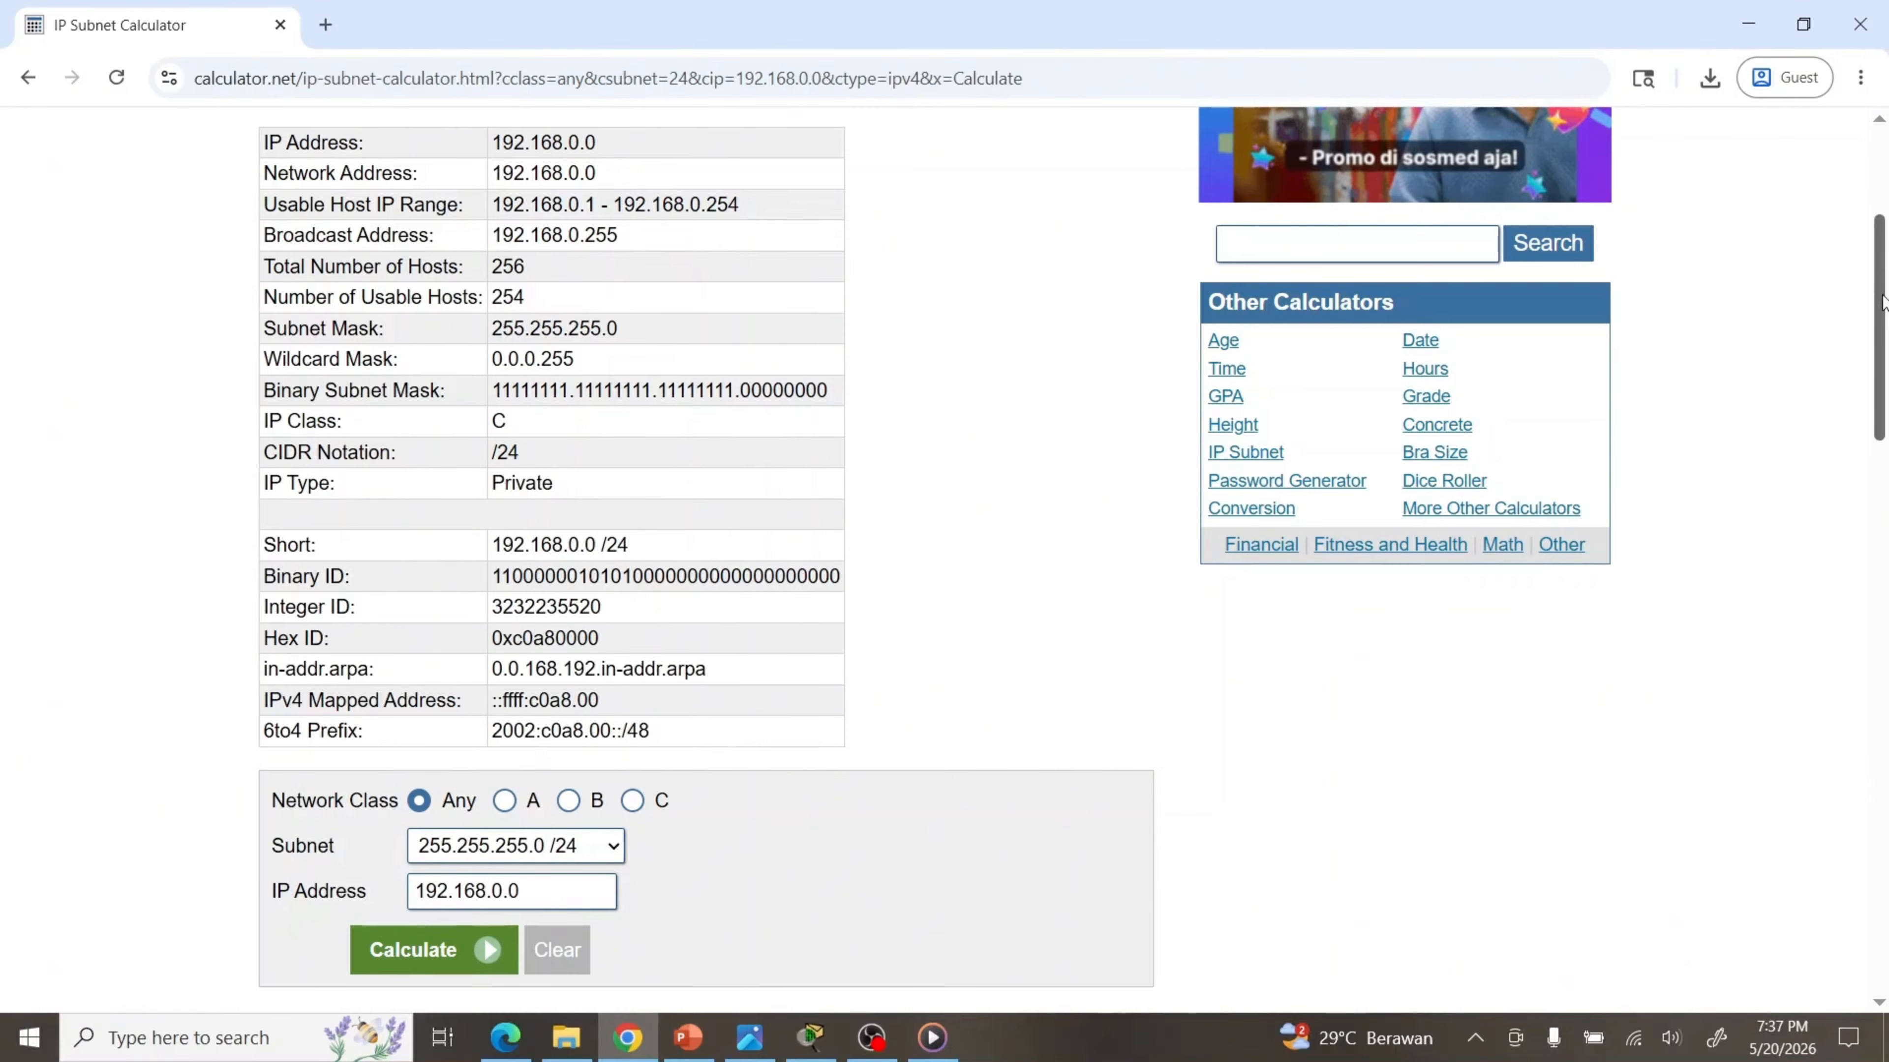
Review the mask table rows from /26 down to /32
{"action": "left_click_drag", "start_coordinate": [1881, 301], "coordinate": [1885, 865]}
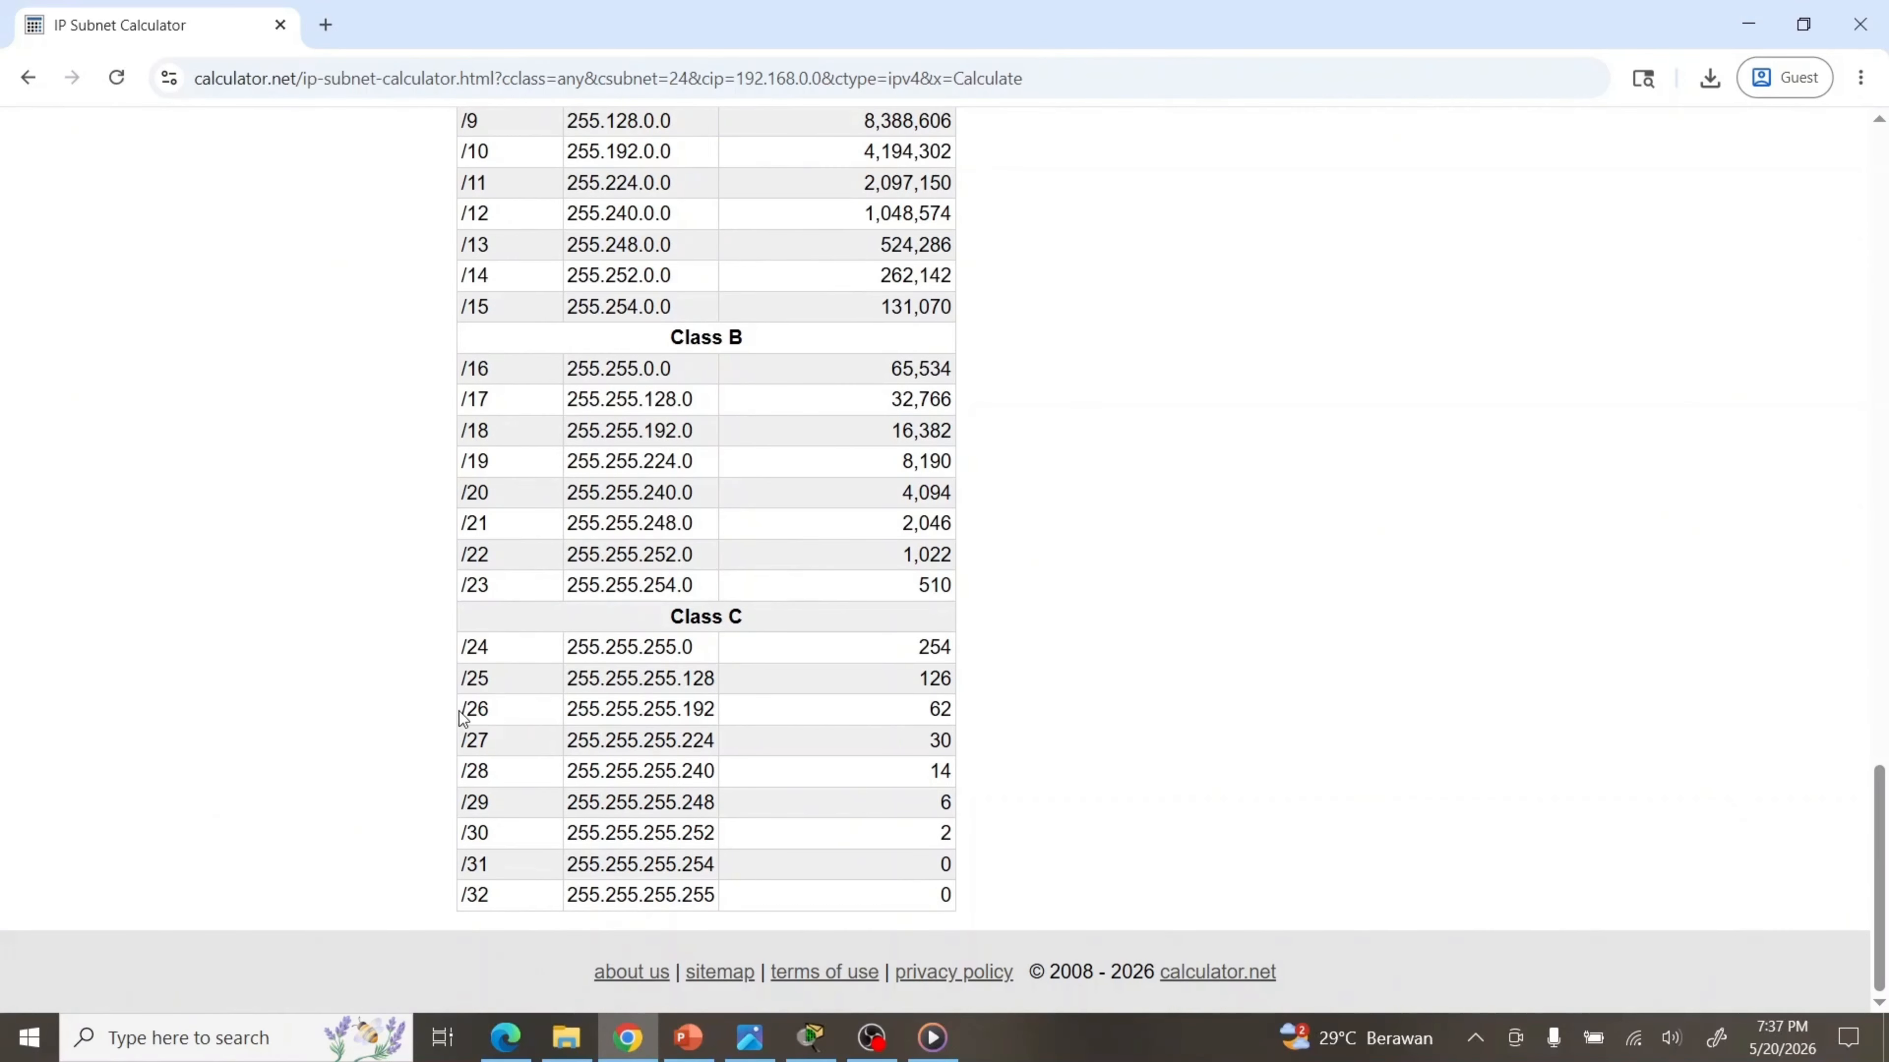
{"action": "left_click_drag", "start_coordinate": [456, 715], "coordinate": [790, 709]}
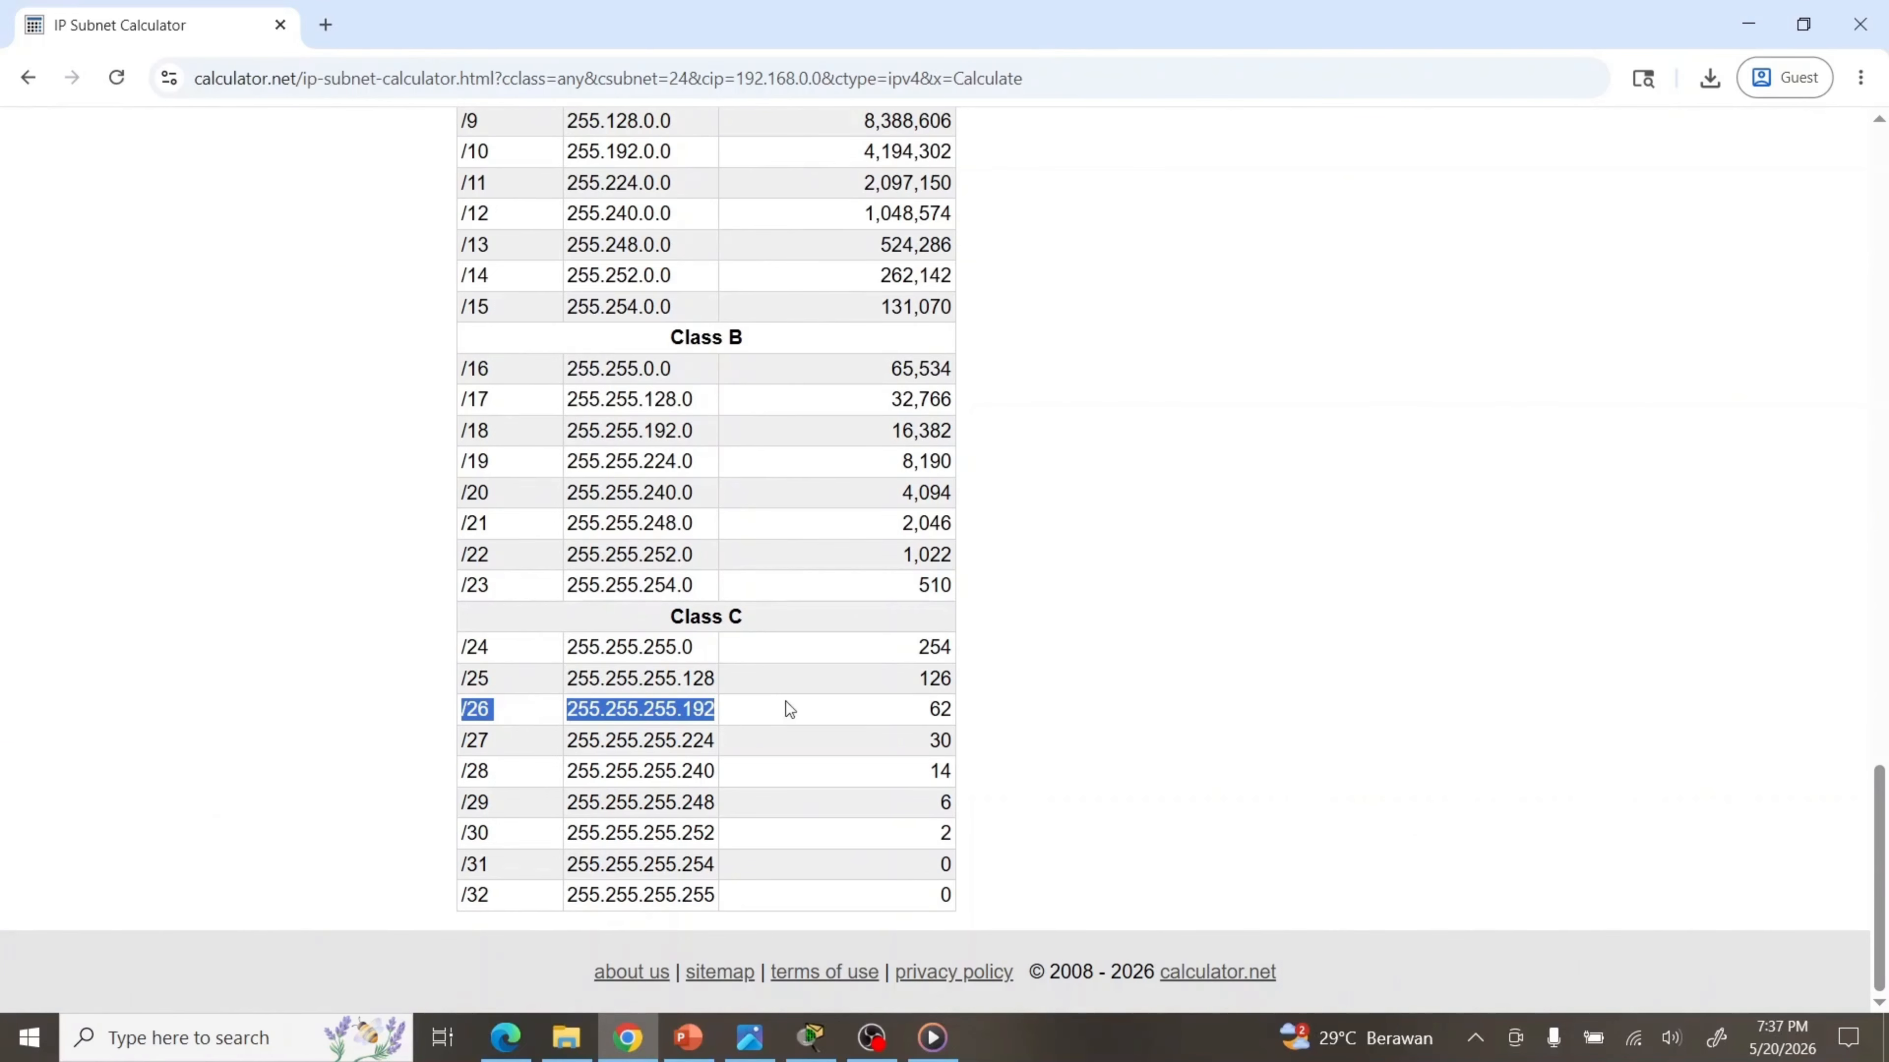
{"action": "mouse_move", "coordinate": [909, 707]}
{"action": "left_mouse_down"}
{"action": "mouse_move", "coordinate": [994, 711]}
{"action": "mouse_move", "coordinate": [927, 712]}
{"action": "left_mouse_up"}
{"action": "left_click", "coordinate": [886, 708]}
{"action": "left_click", "coordinate": [927, 713]}
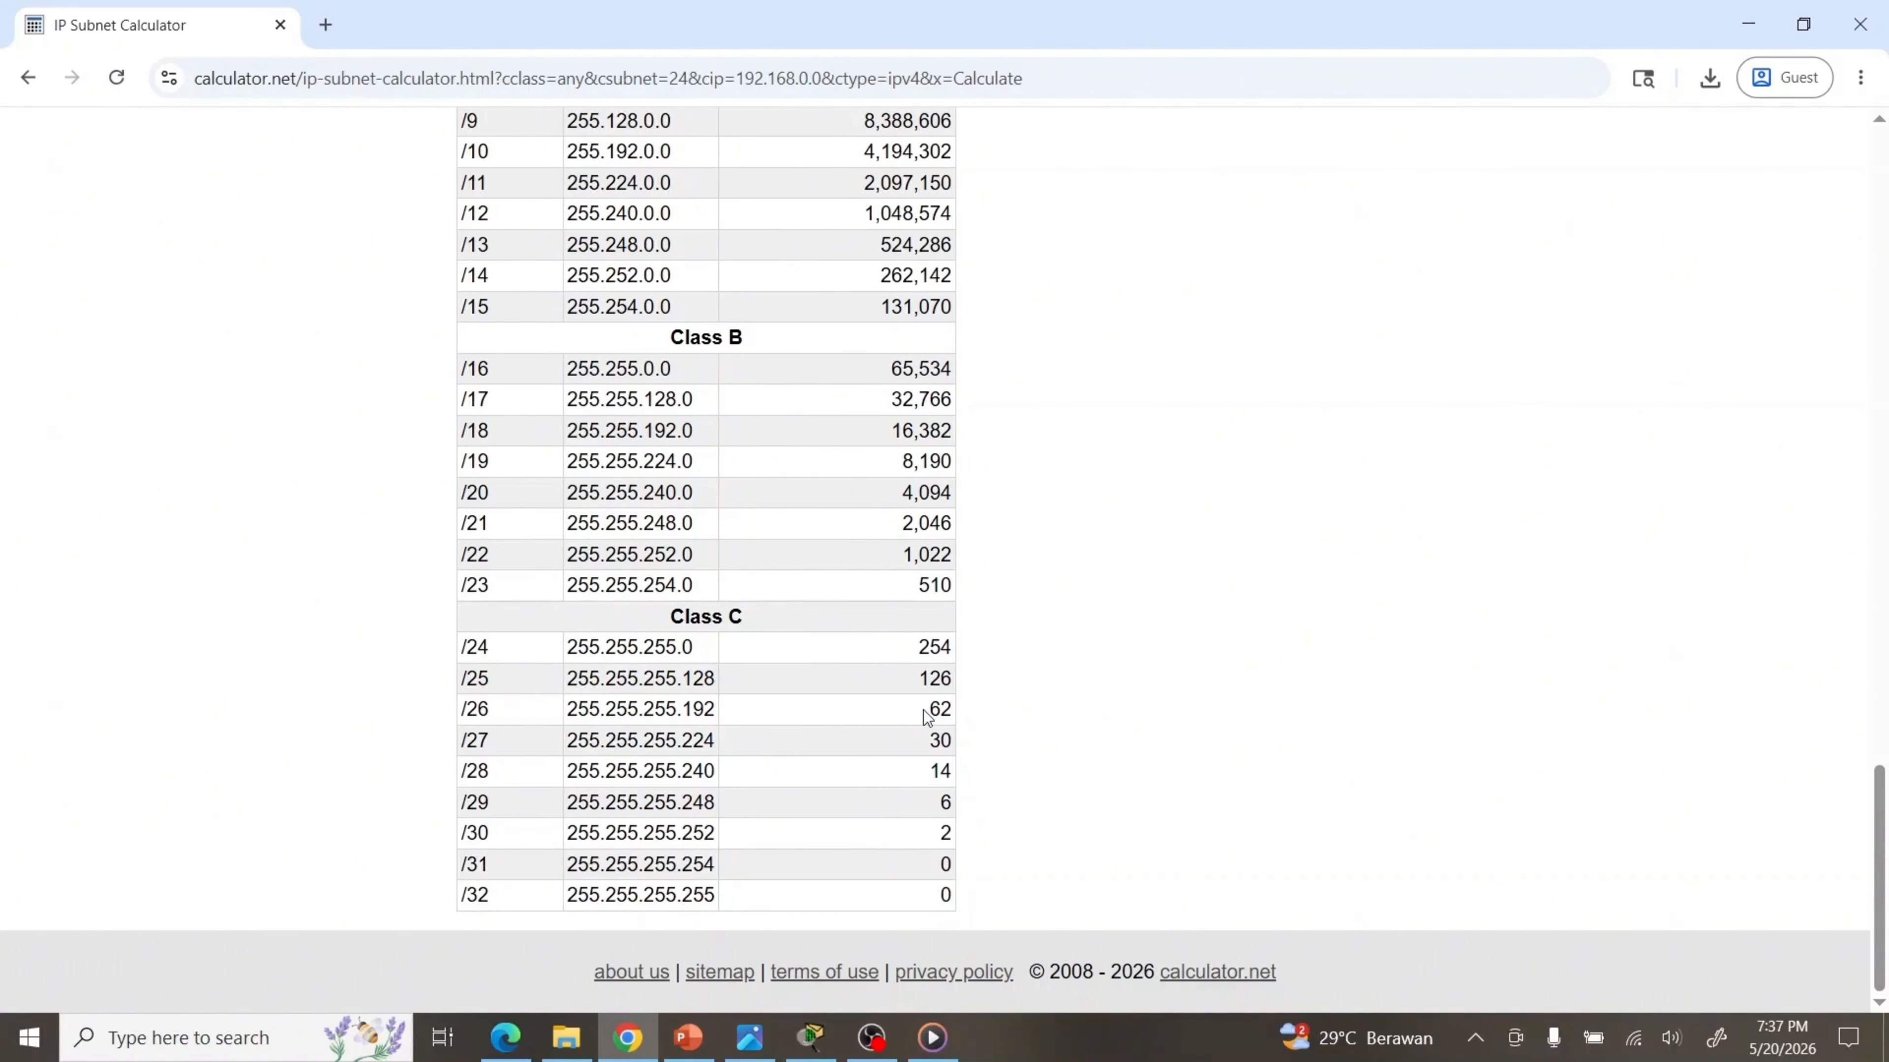
{"action": "left_click_drag", "start_coordinate": [1876, 837], "coordinate": [1744, 156]}
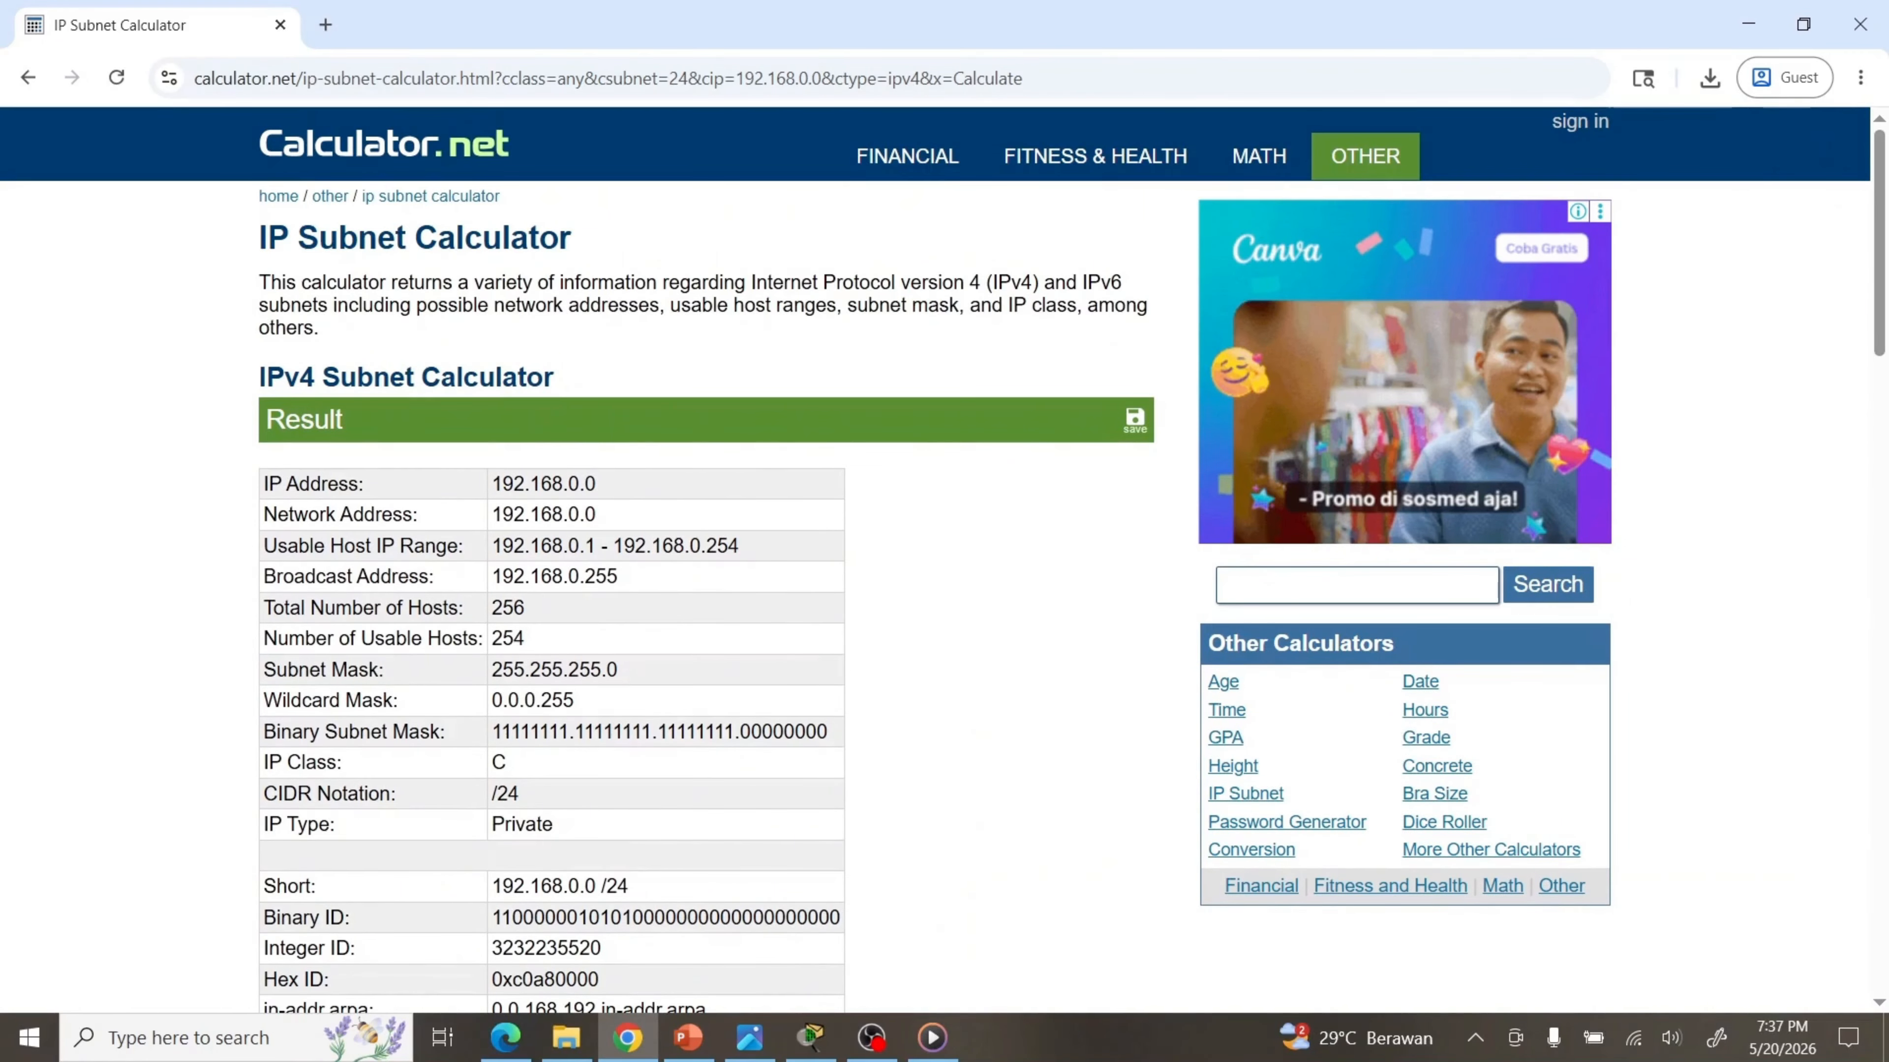
{"action": "left_click_drag", "start_coordinate": [1878, 176], "coordinate": [1878, 356]}
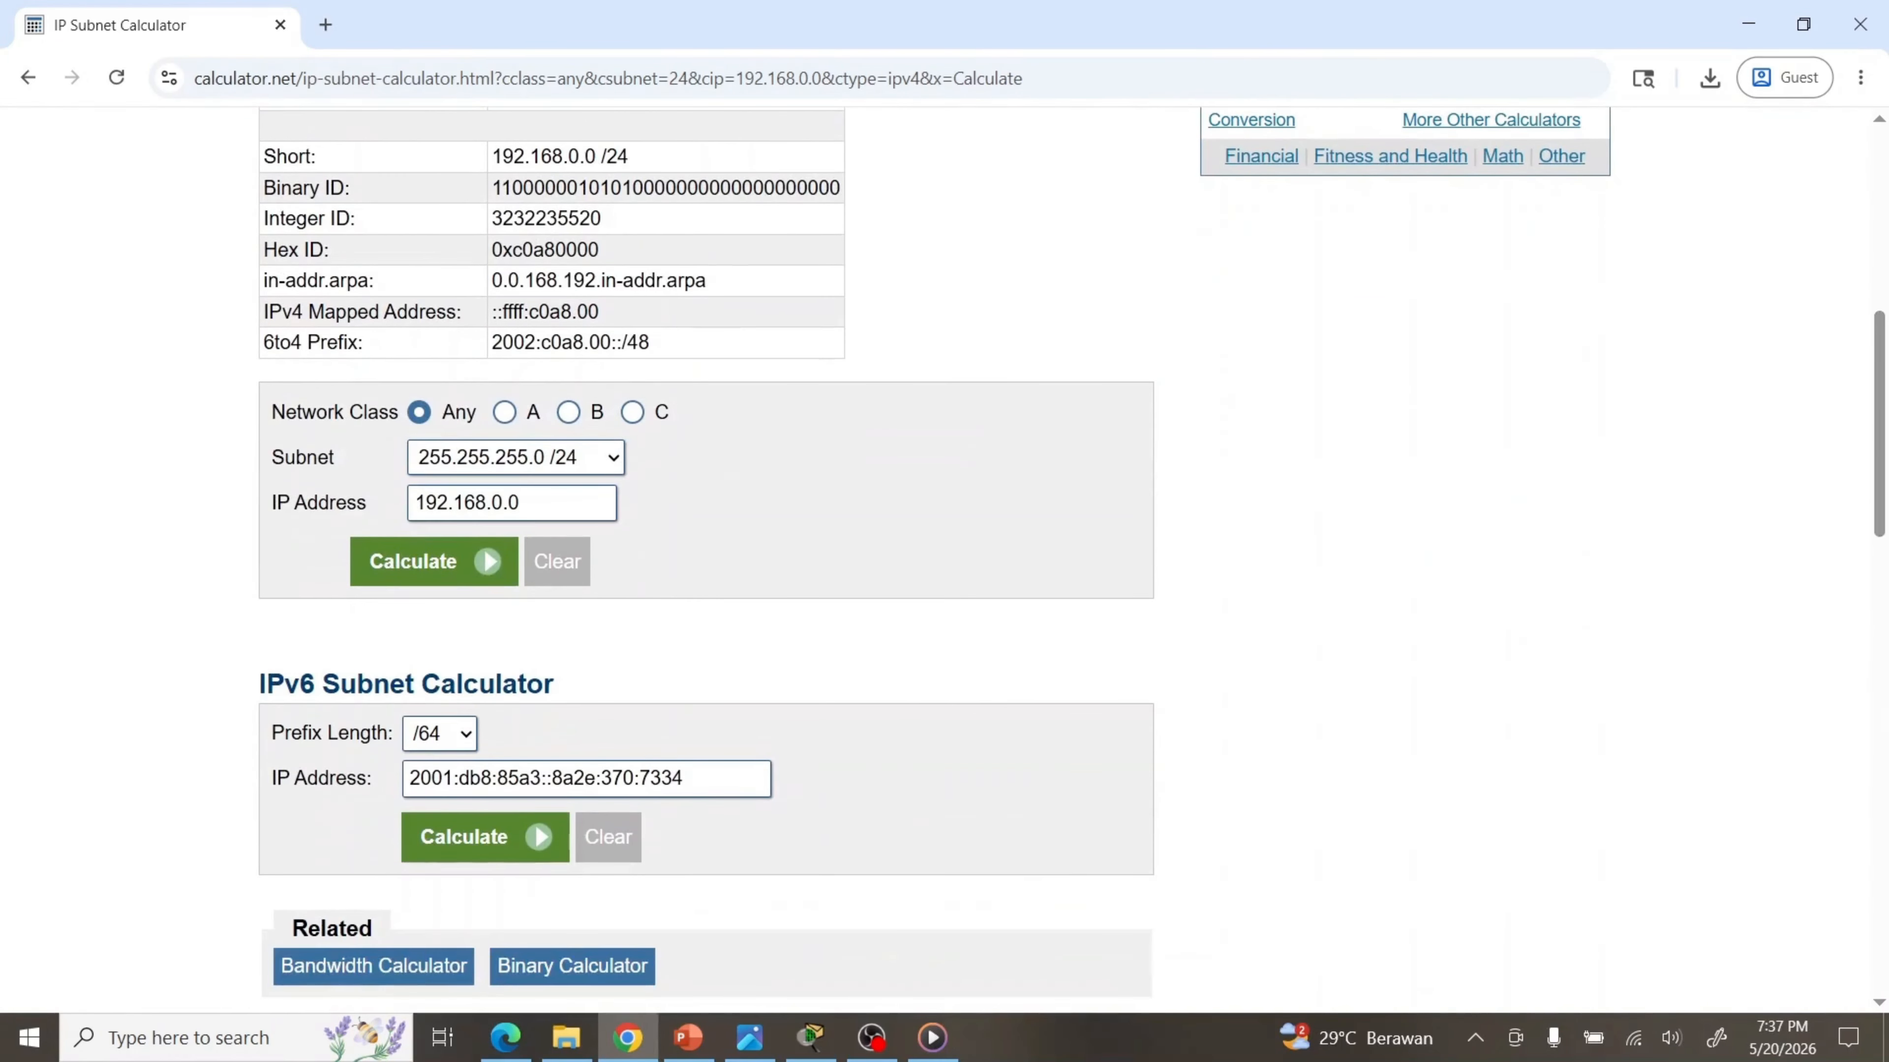
Recalculate 192.168.0.0 with the /26 mask 255.255.255.192
{"action": "left_click", "coordinate": [591, 465]}
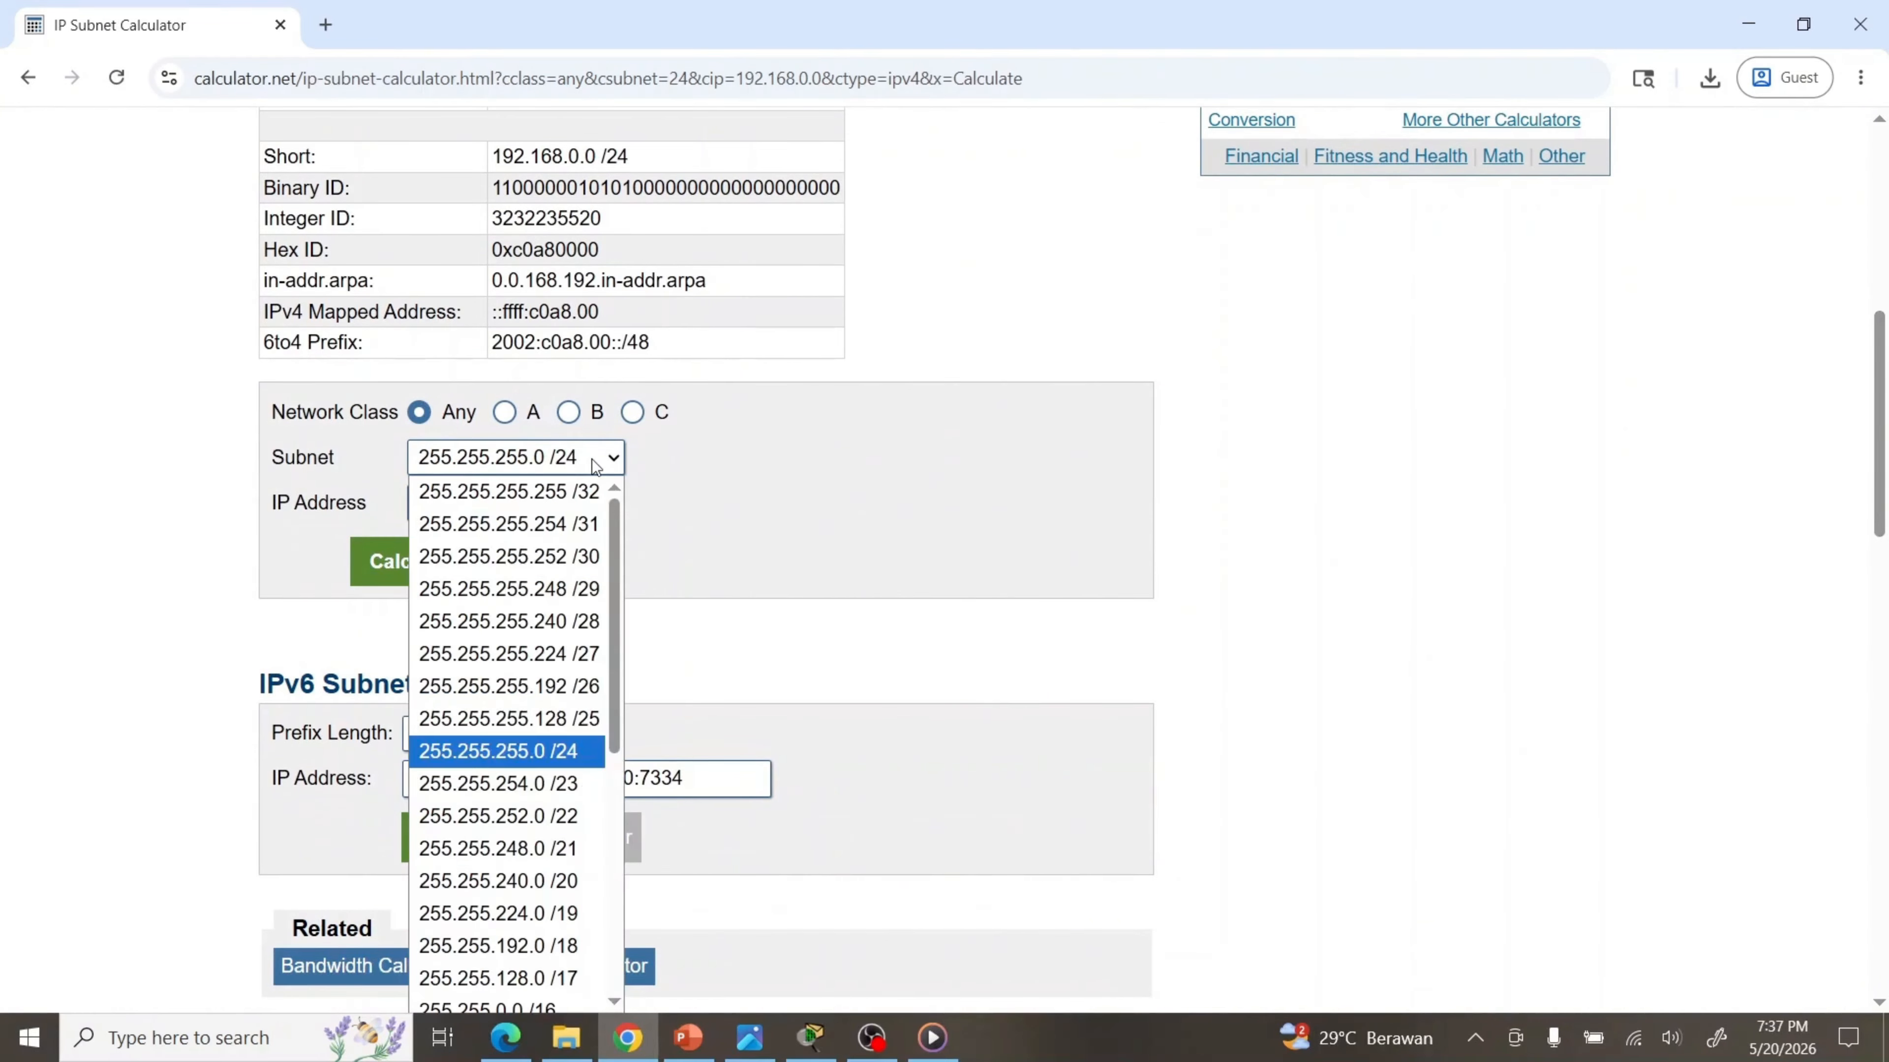
{"action": "left_click", "coordinate": [563, 688]}
{"action": "left_click", "coordinate": [442, 567]}
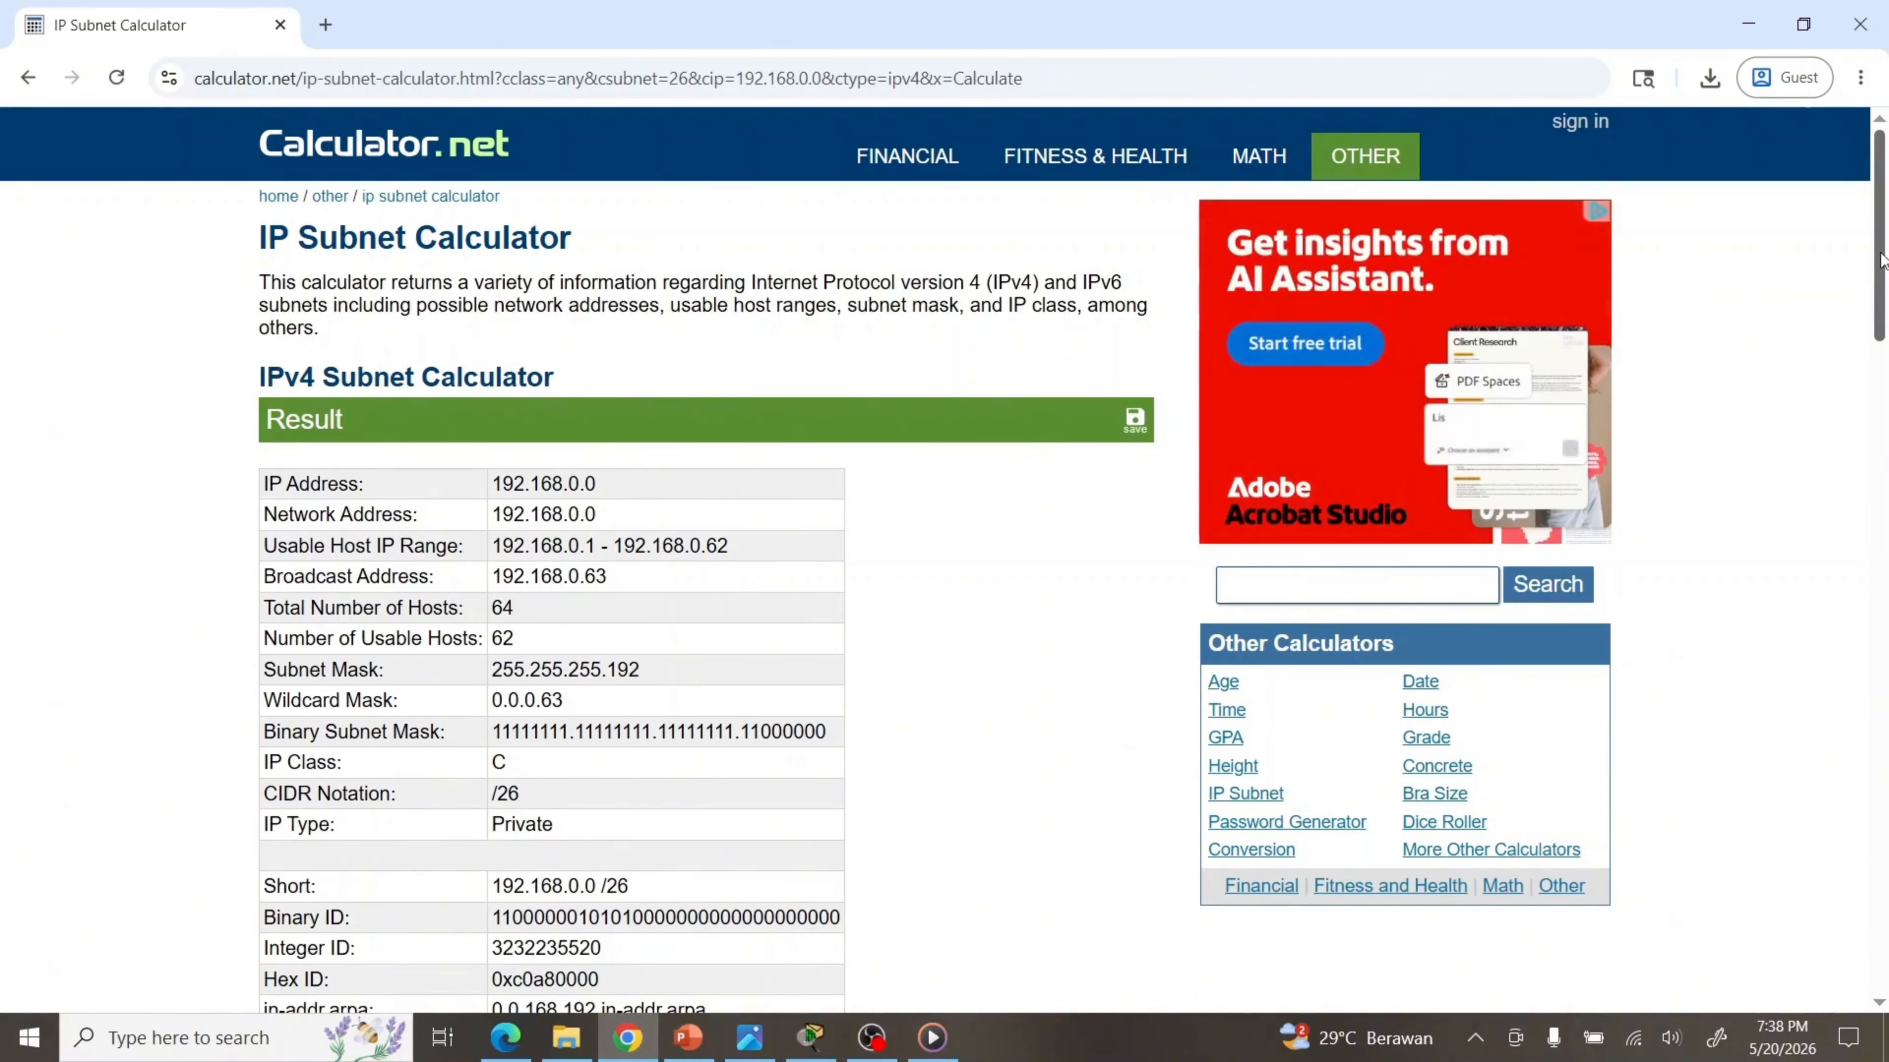
{"action": "scroll", "coordinate": [1881, 298], "scroll_direction": "down", "scroll_amount": 2}
{"action": "left_click_drag", "start_coordinate": [1881, 300], "coordinate": [1878, 334]}
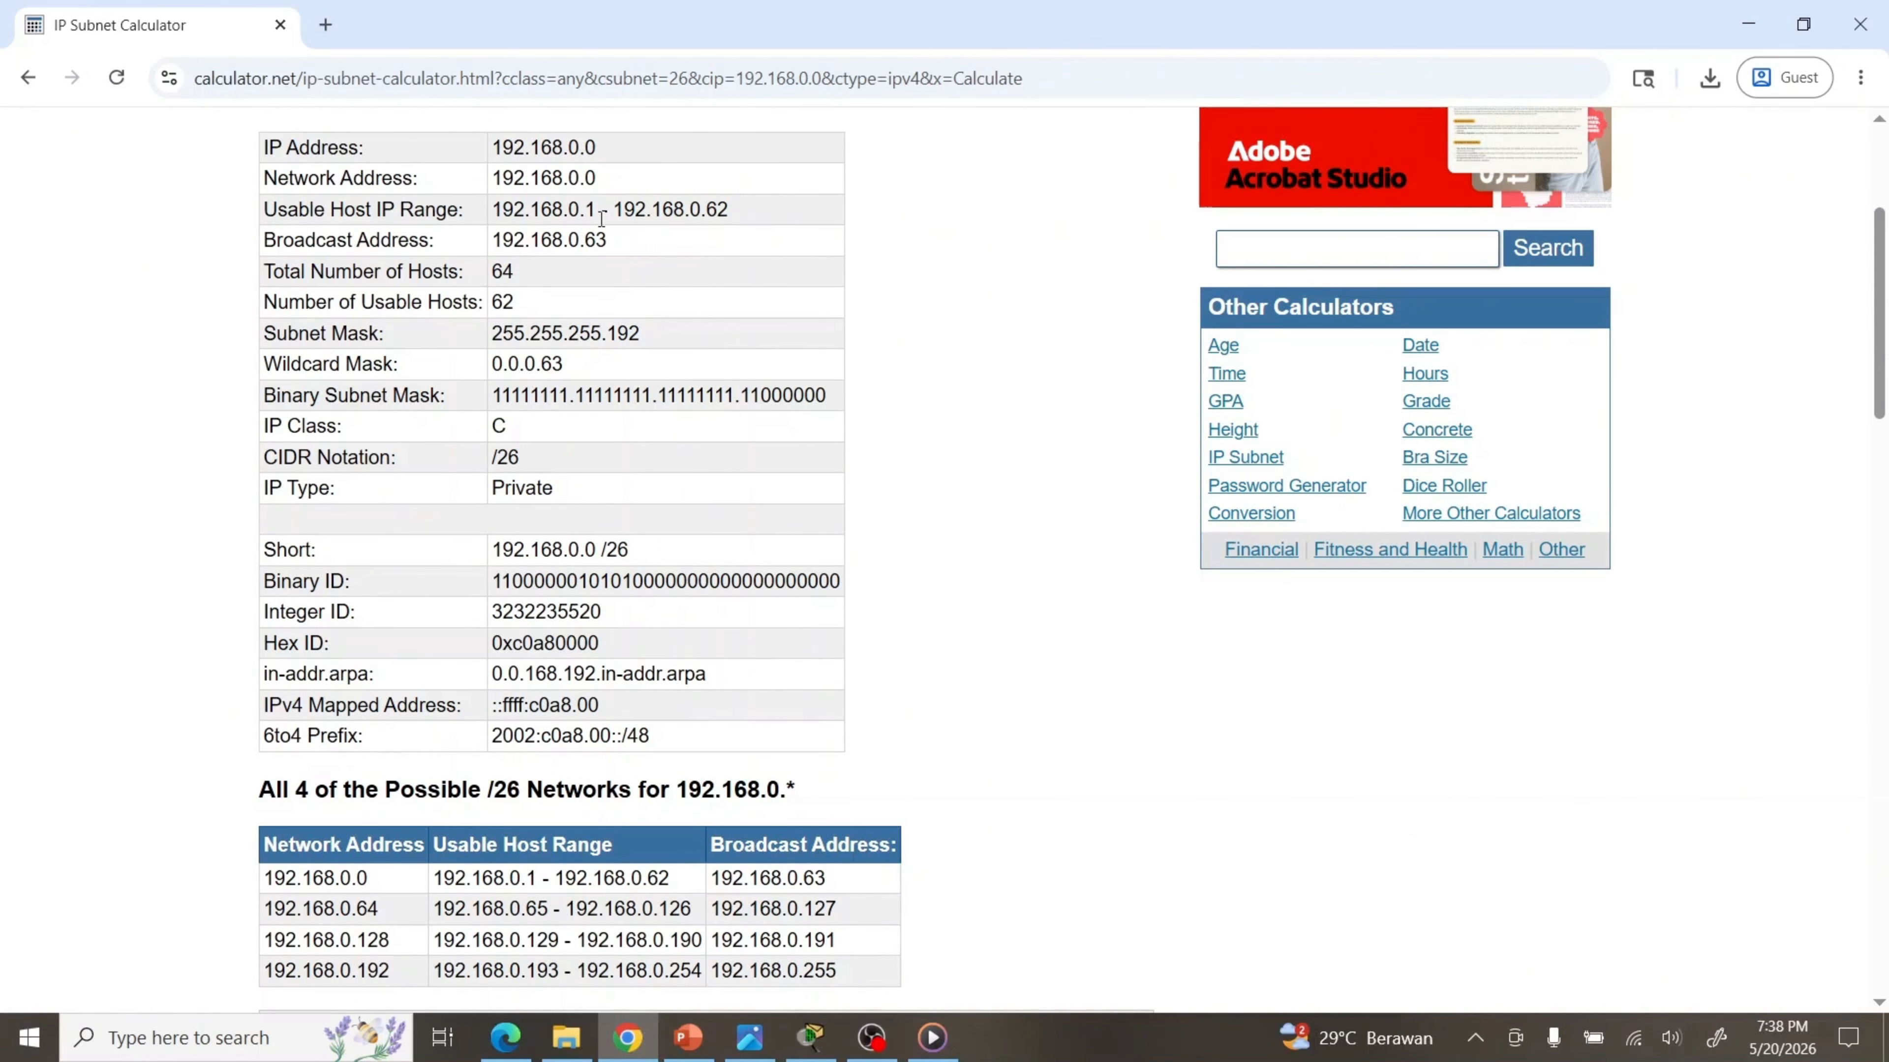
Highlight first host 192.168.0.1, mask 255.255.255.192, 62 usable hosts and network 192.168.0.64
{"action": "left_click_drag", "start_coordinate": [596, 214], "coordinate": [495, 217]}
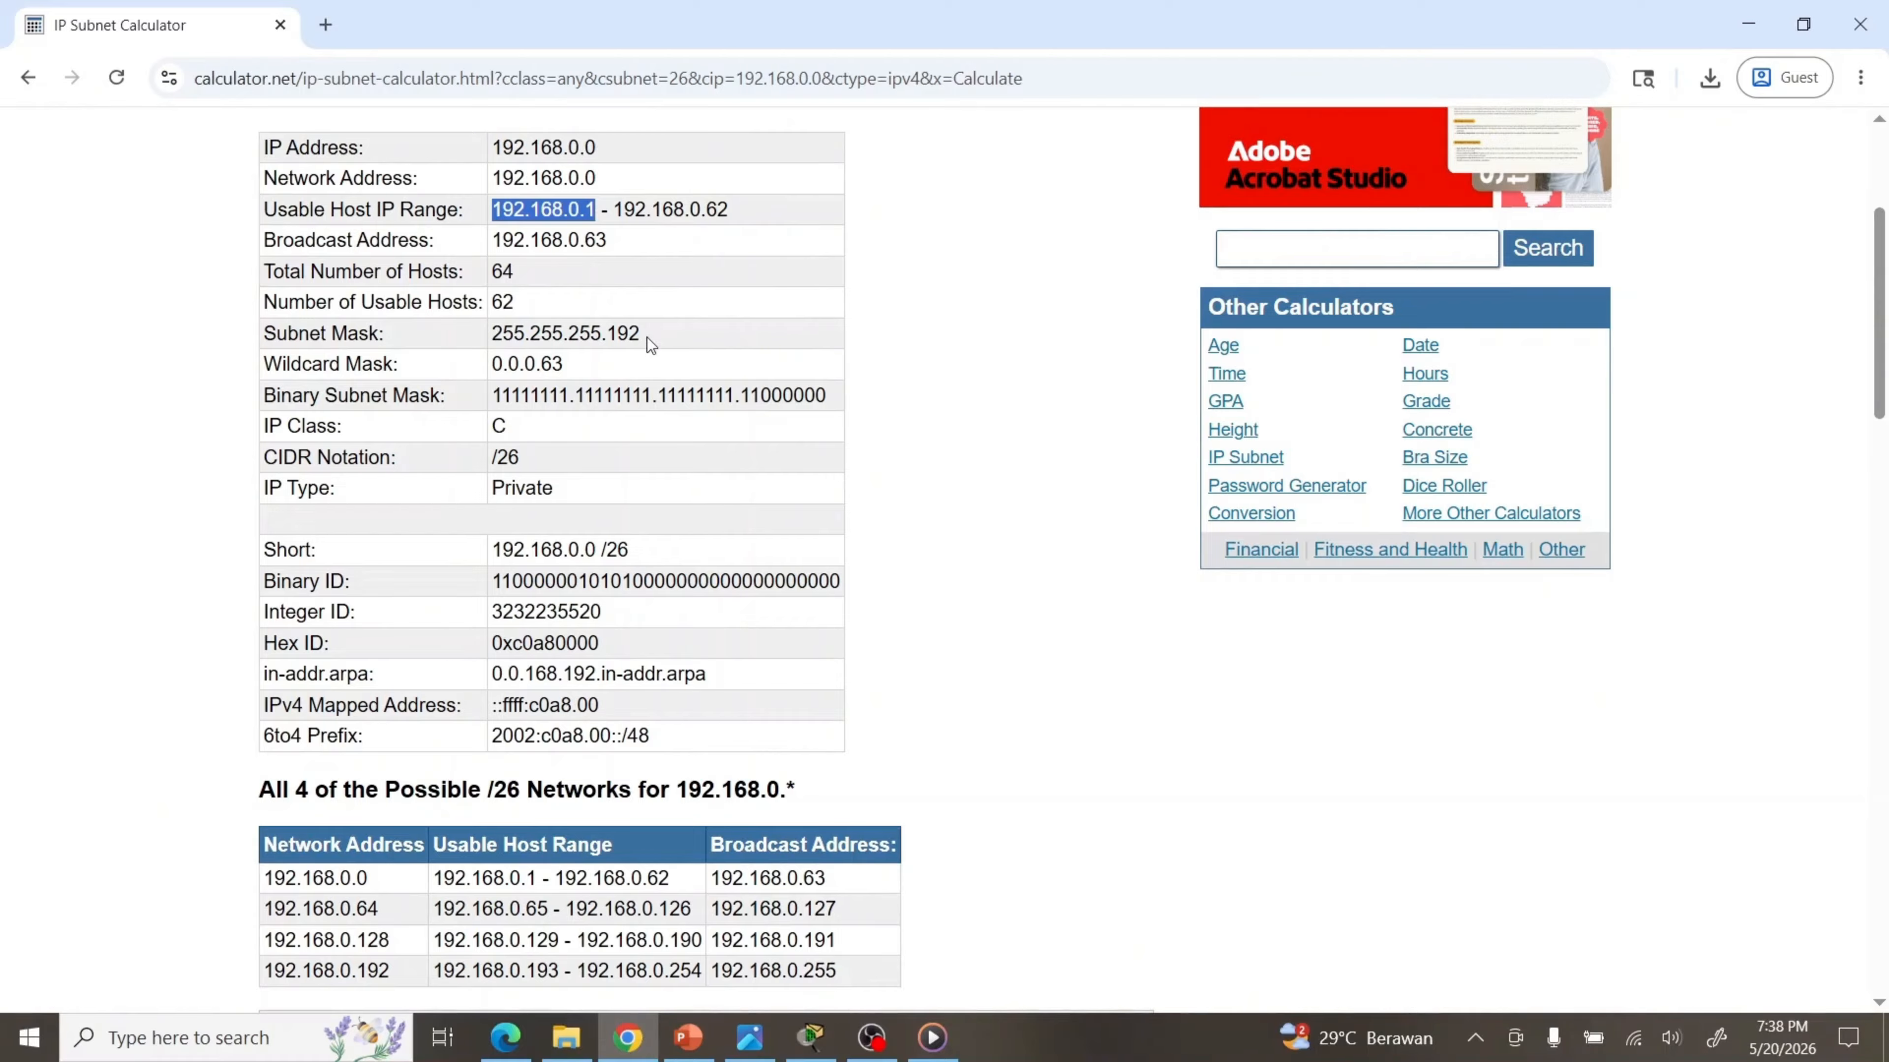
{"action": "left_click_drag", "start_coordinate": [645, 335], "coordinate": [494, 345]}
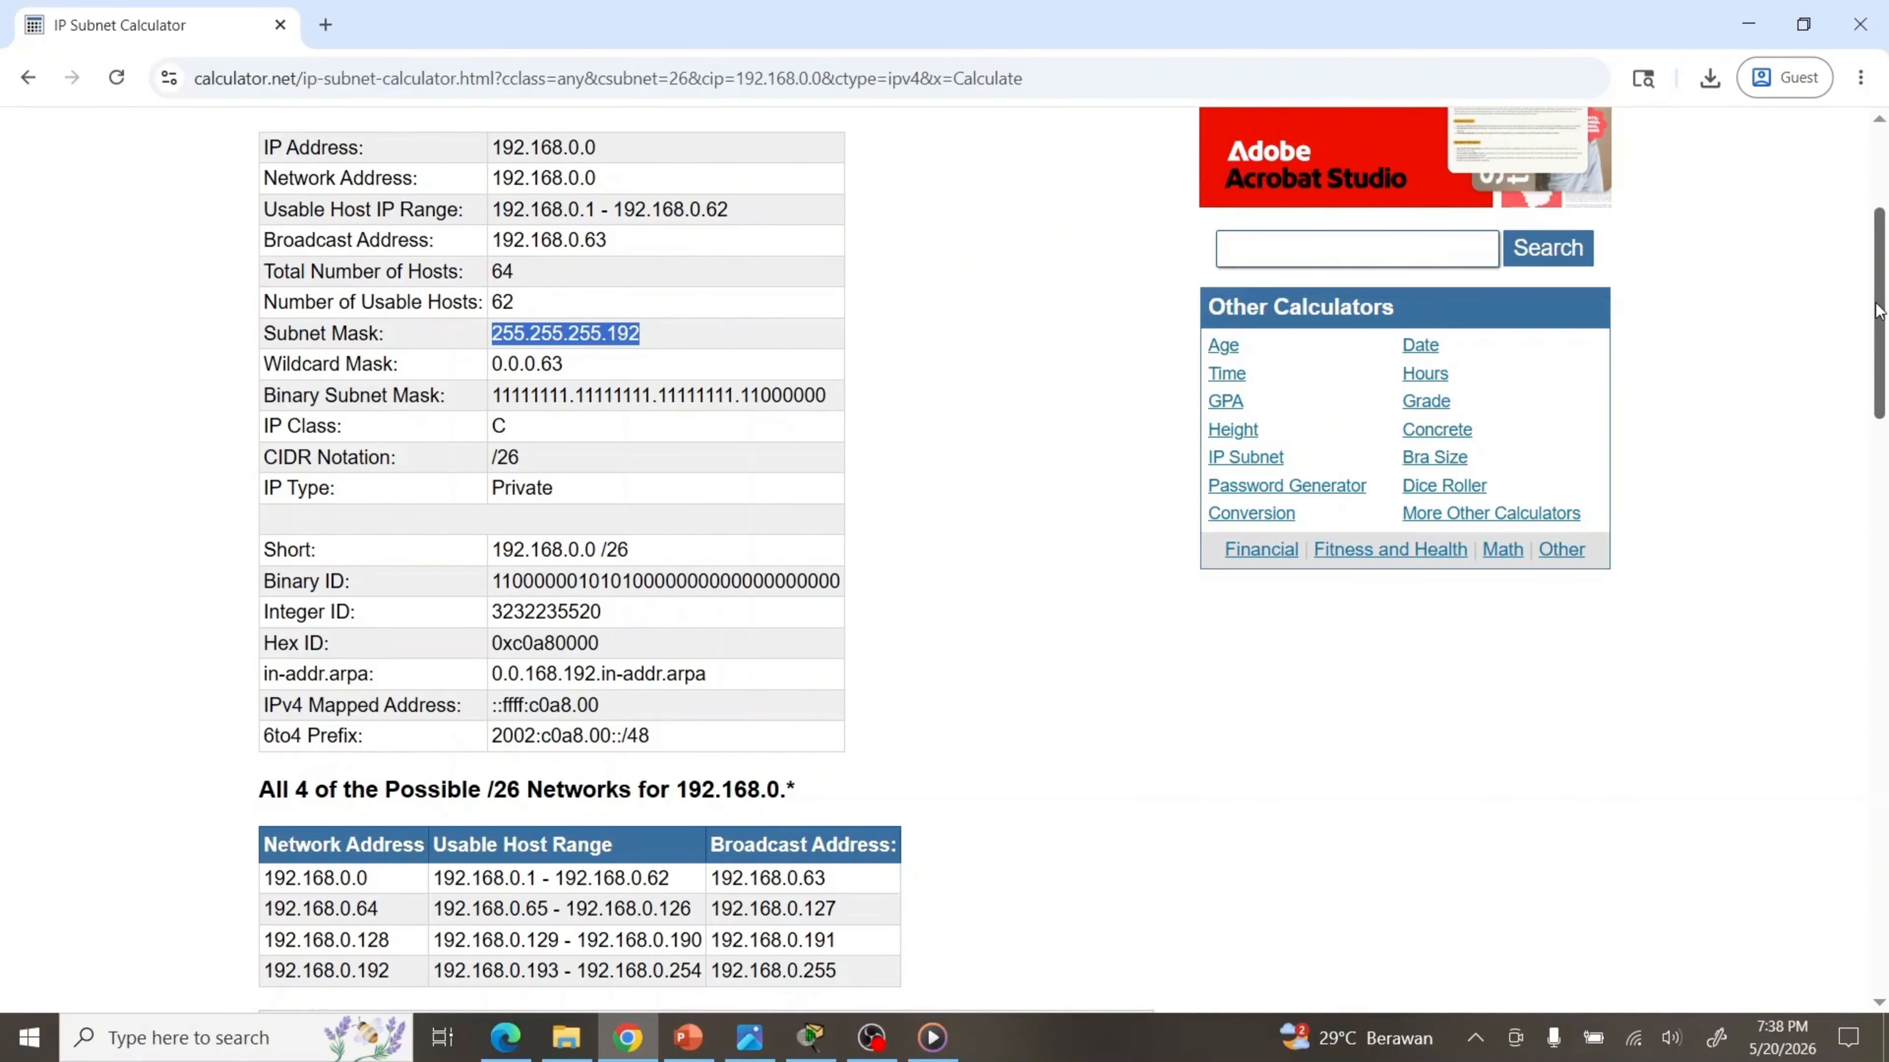
{"action": "left_click_drag", "start_coordinate": [1876, 310], "coordinate": [1879, 922]}
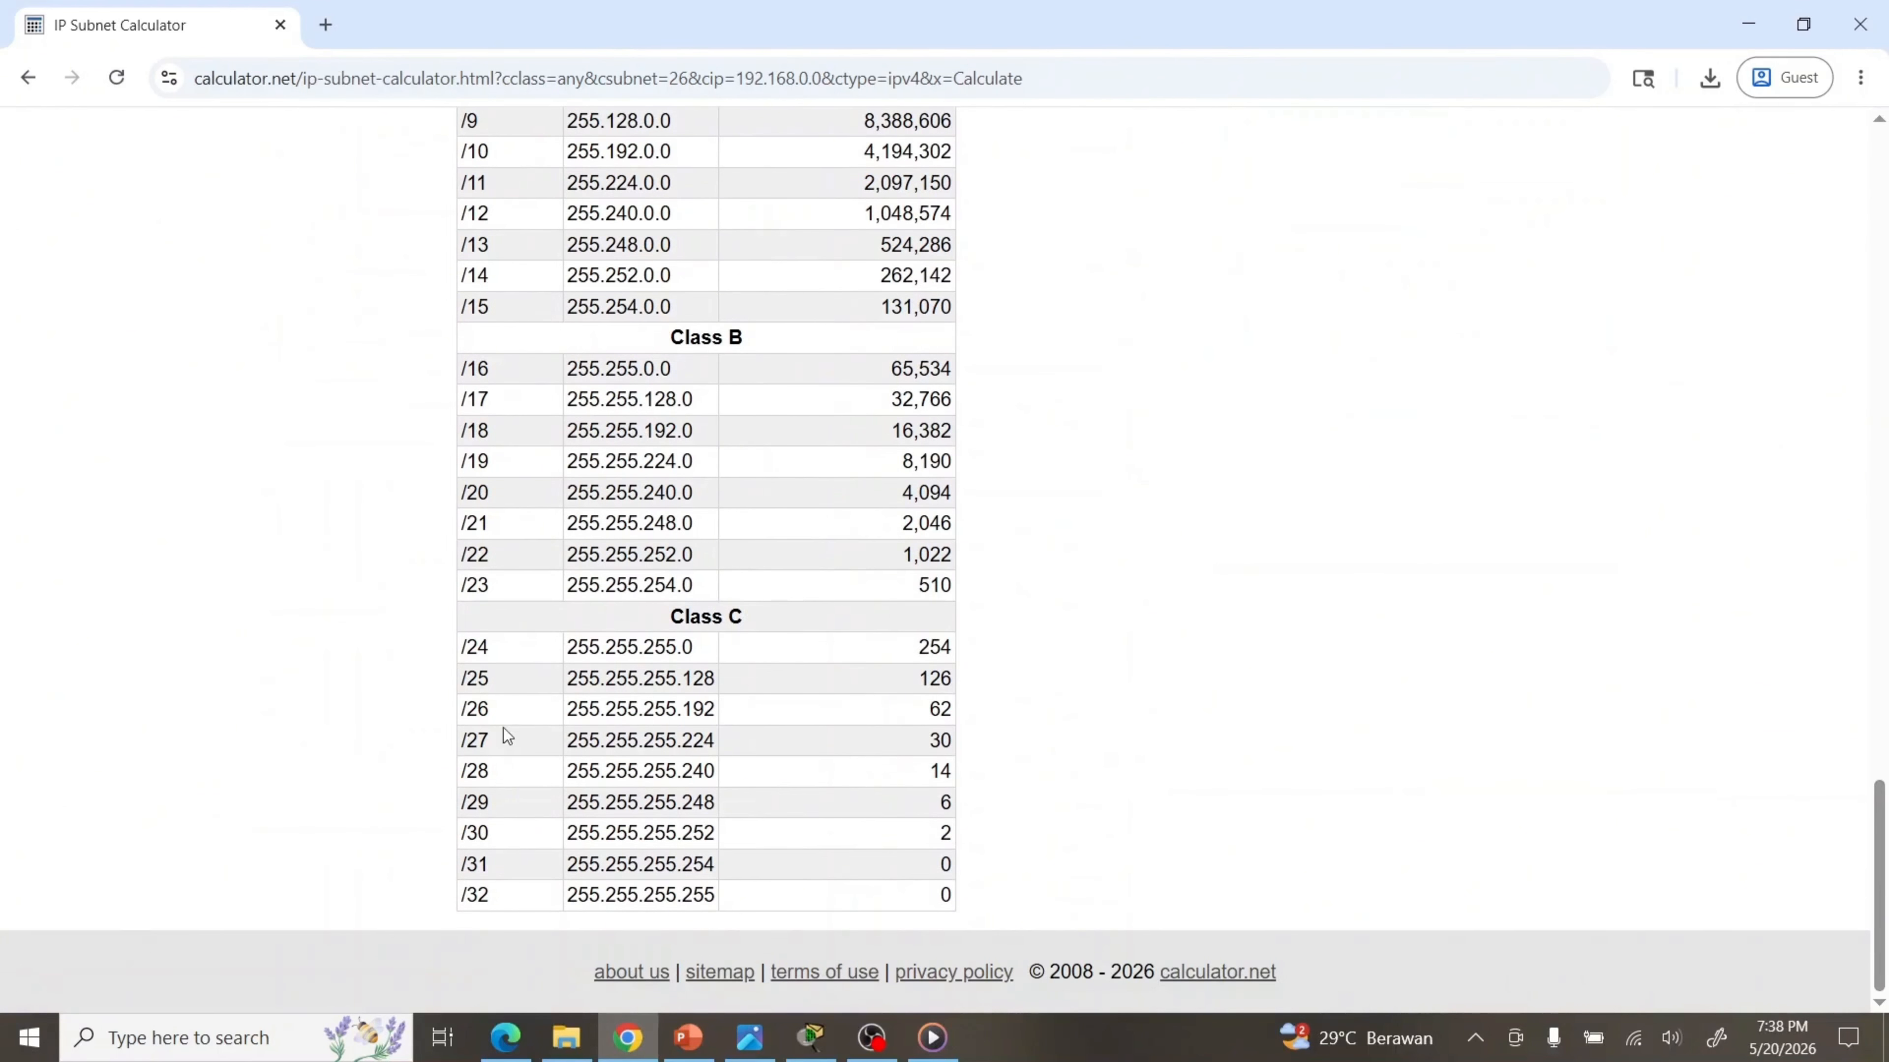
{"action": "left_click_drag", "start_coordinate": [928, 710], "coordinate": [952, 709]}
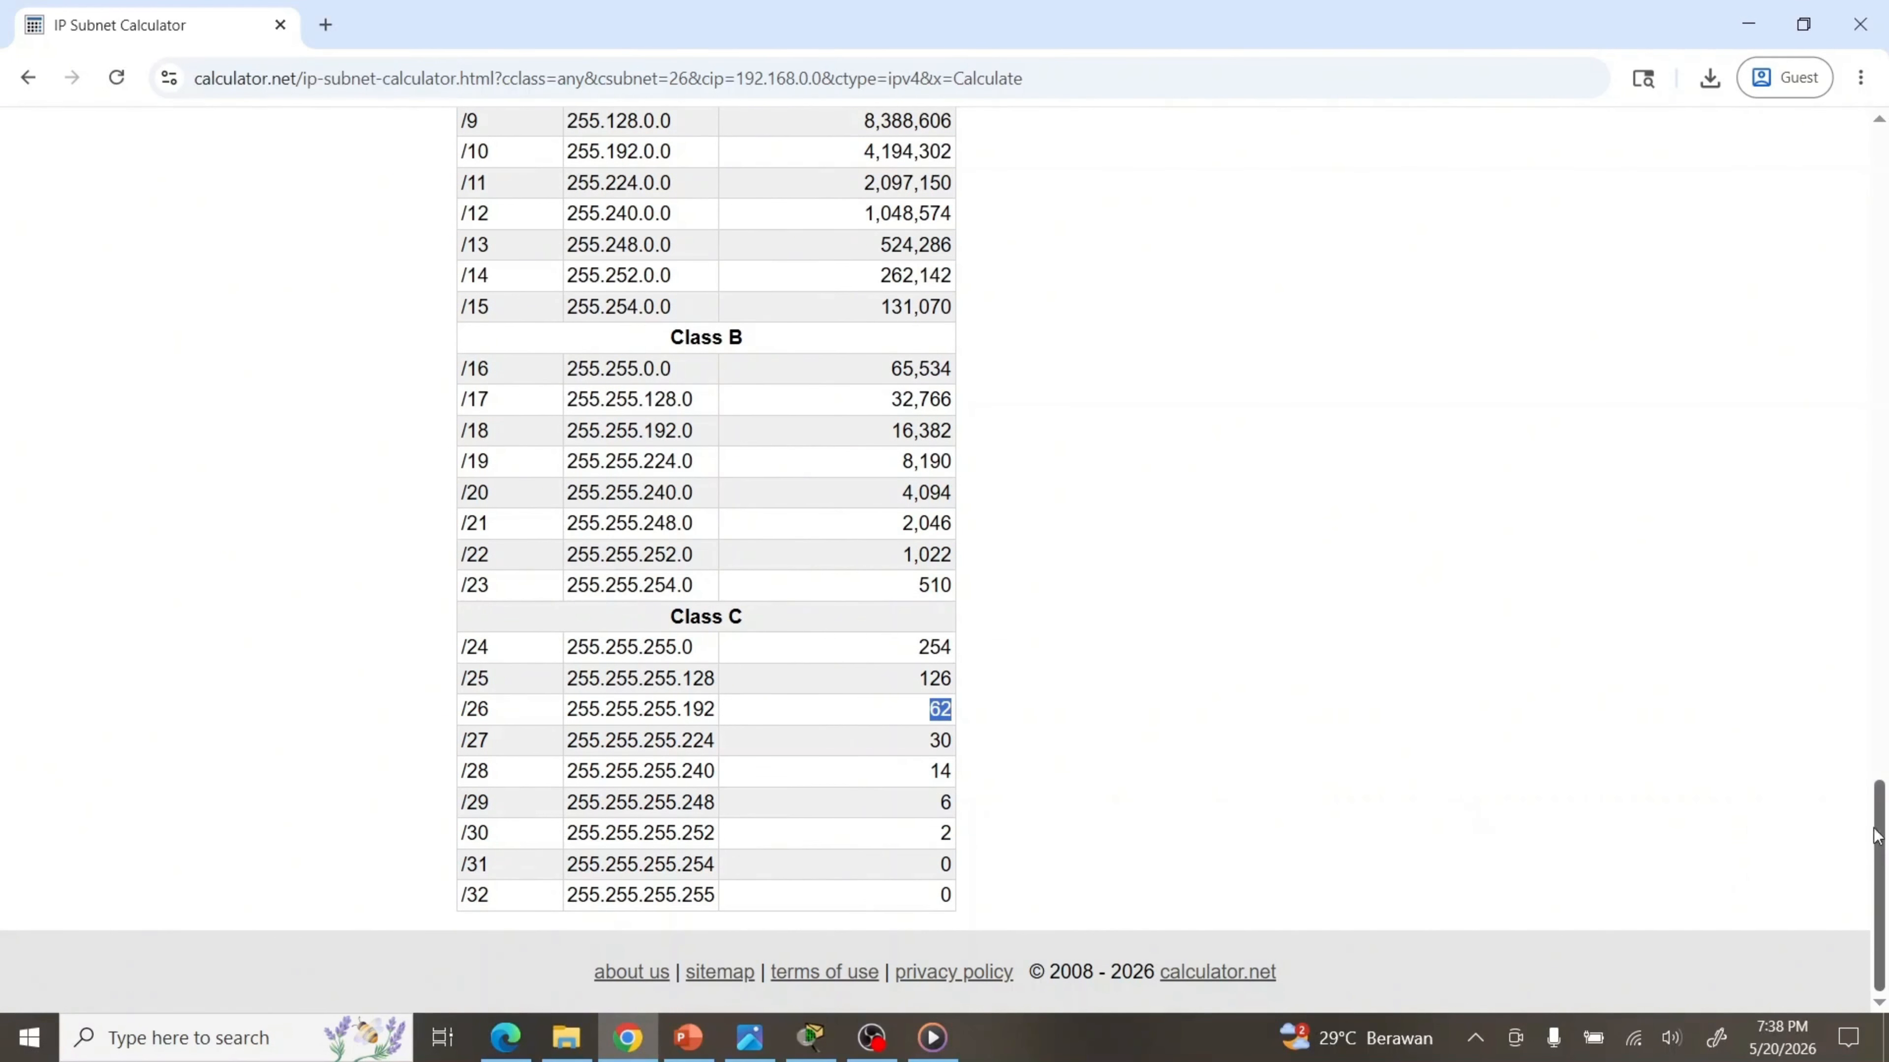
{"action": "left_click_drag", "start_coordinate": [1882, 835], "coordinate": [1861, 388]}
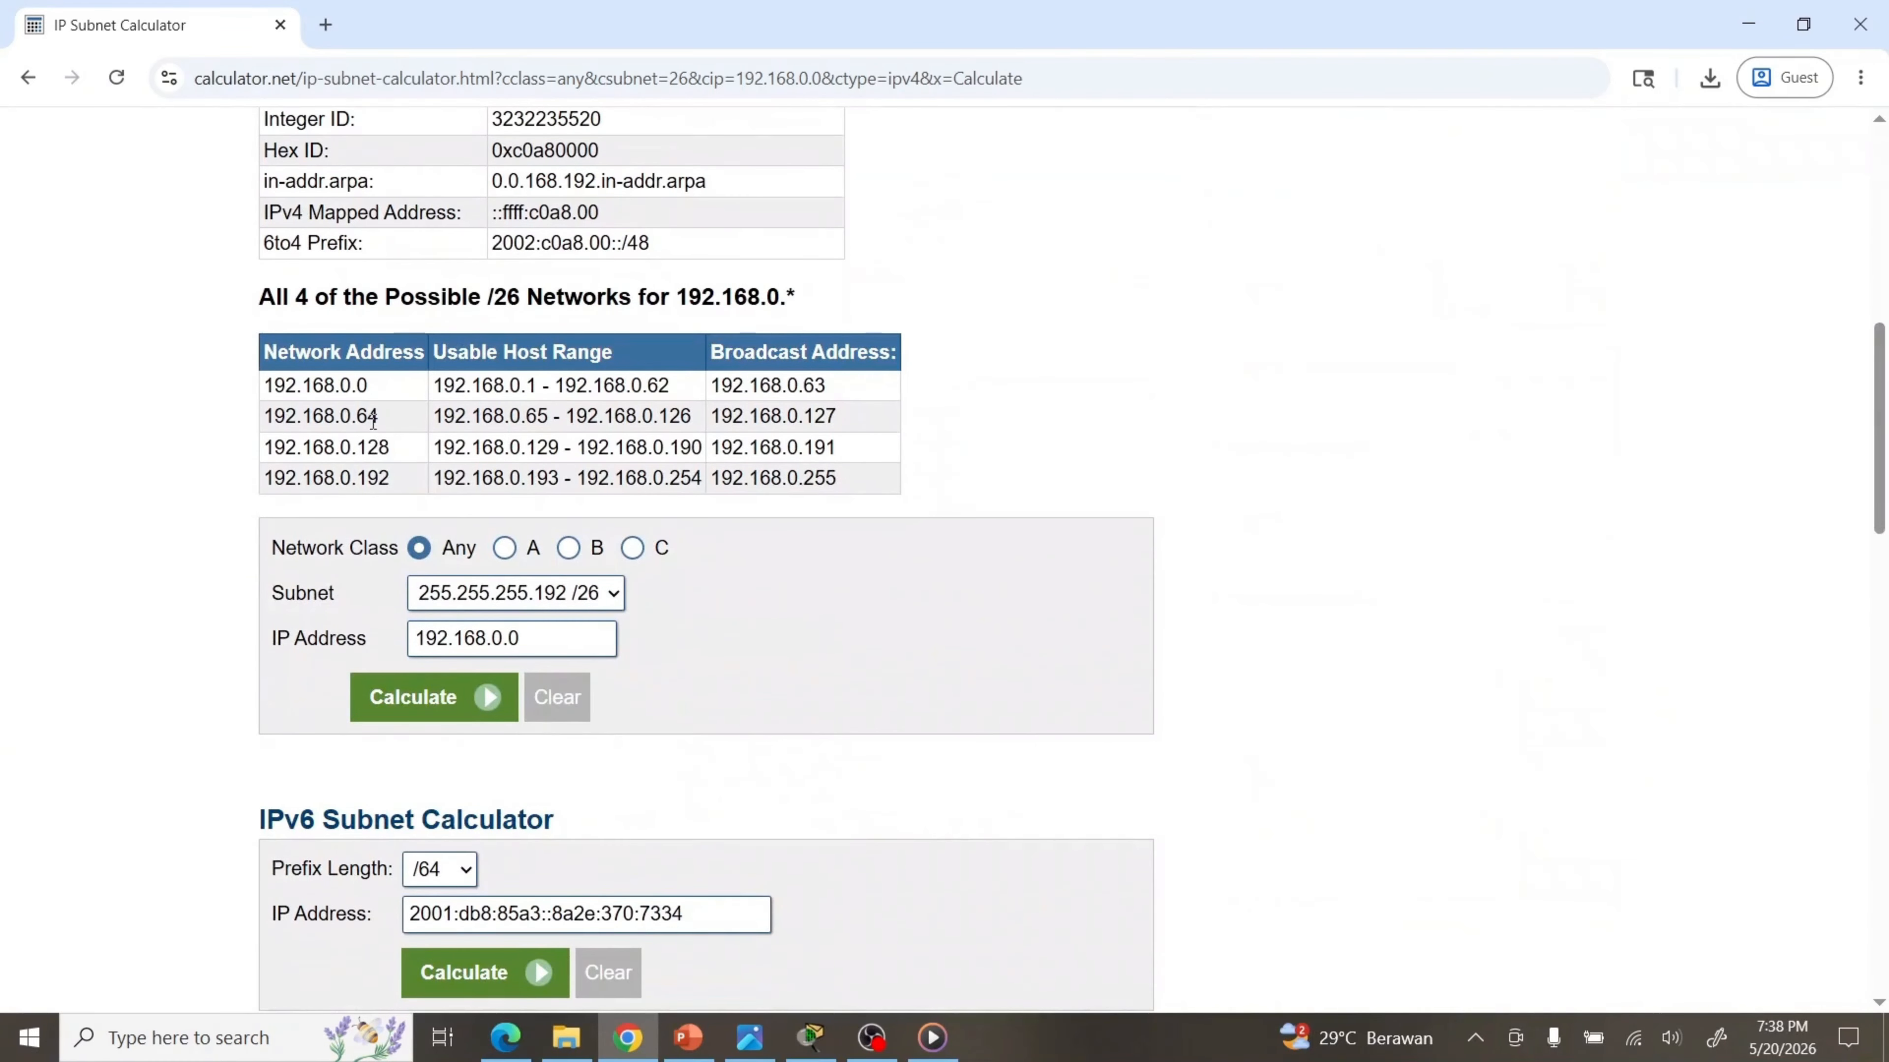
{"action": "left_click_drag", "start_coordinate": [380, 419], "coordinate": [356, 418]}
Highlight the first /26 network's address, host range and broadcast, then network 192.168.0.64
{"action": "left_click_drag", "start_coordinate": [394, 390], "coordinate": [260, 399]}
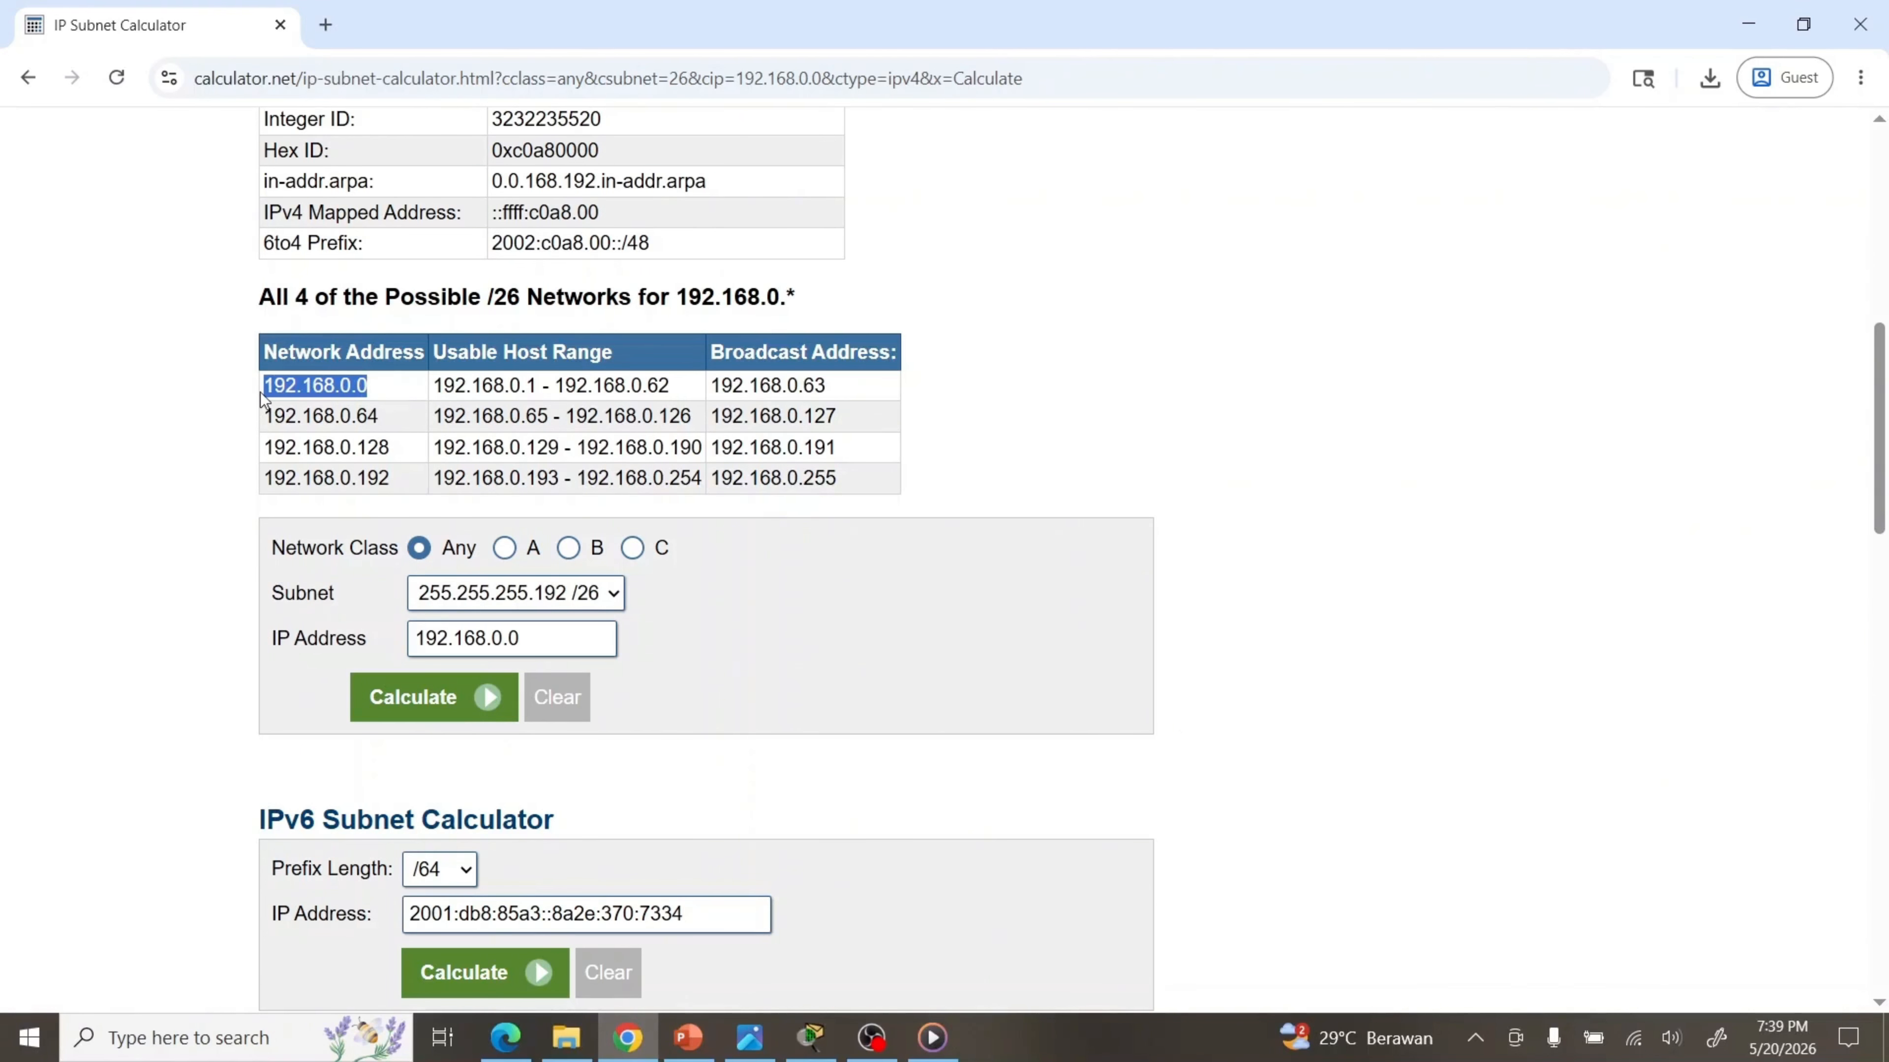
{"action": "left_click_drag", "start_coordinate": [671, 387], "coordinate": [439, 382]}
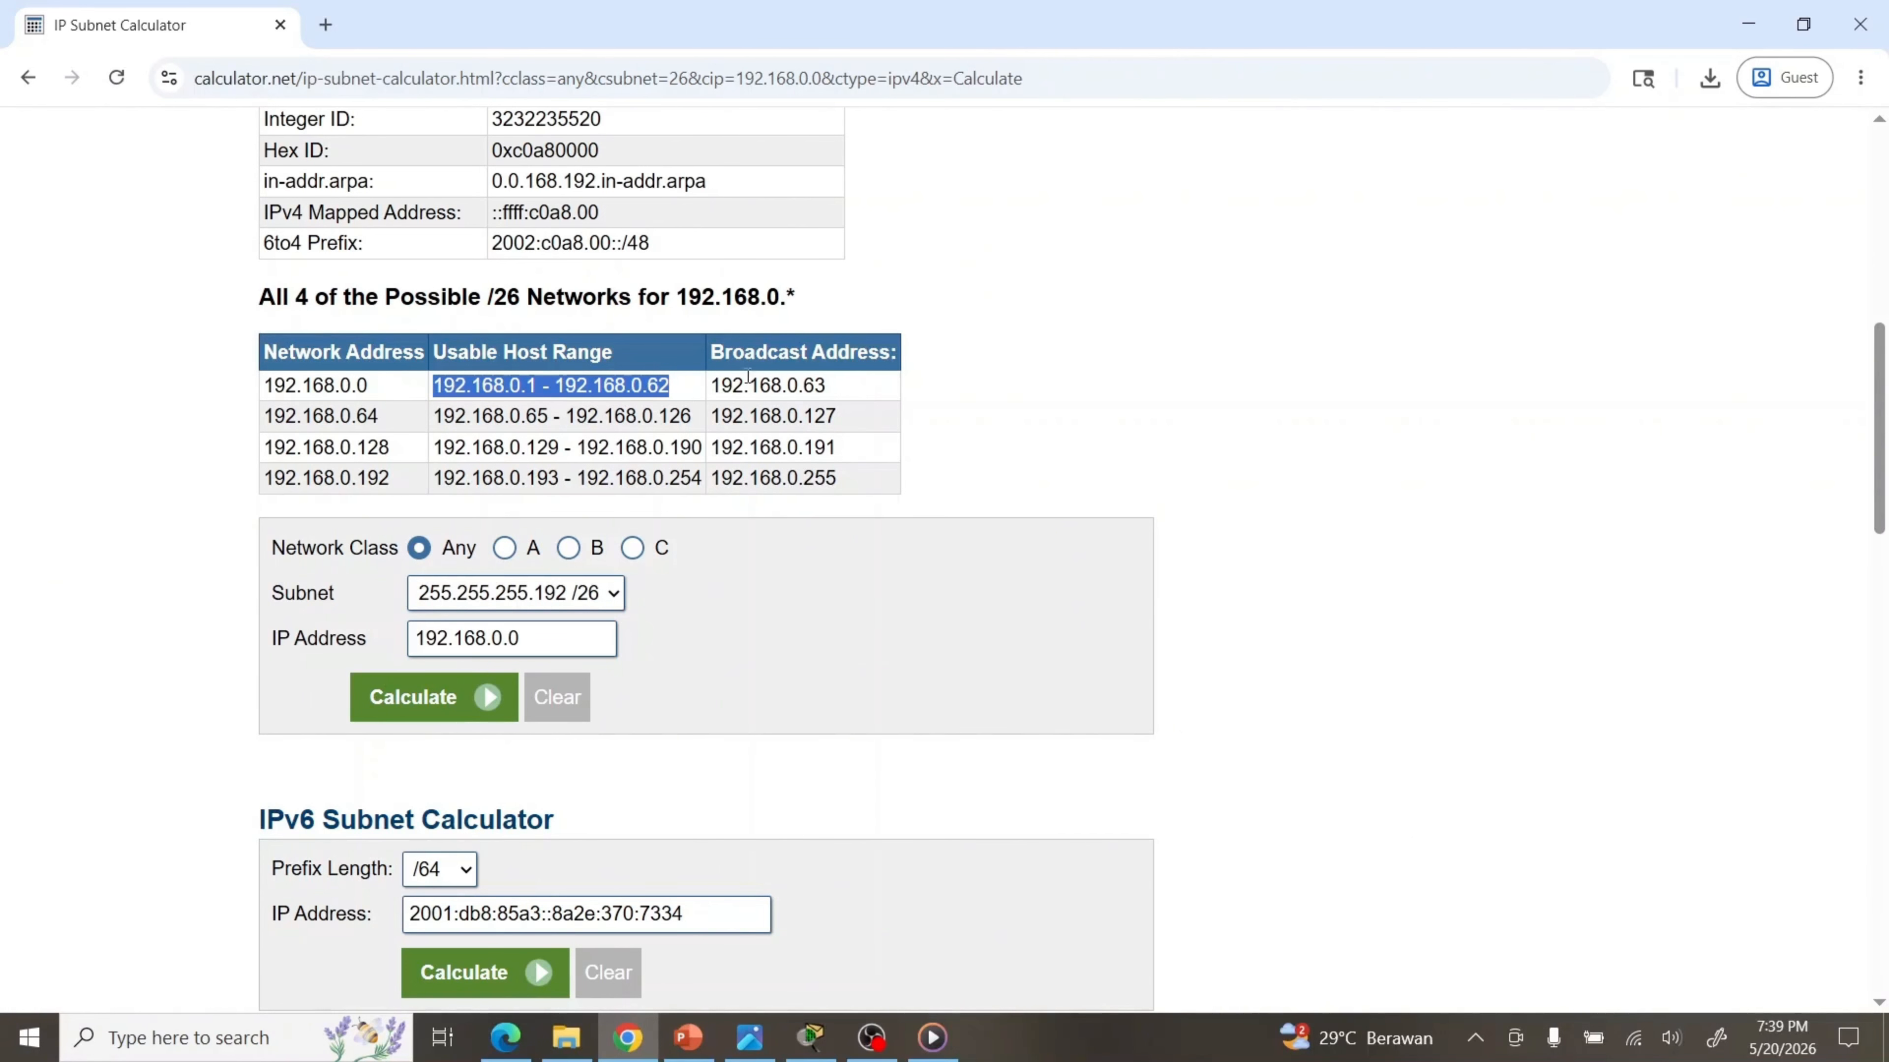
{"action": "left_click_drag", "start_coordinate": [853, 390], "coordinate": [707, 396]}
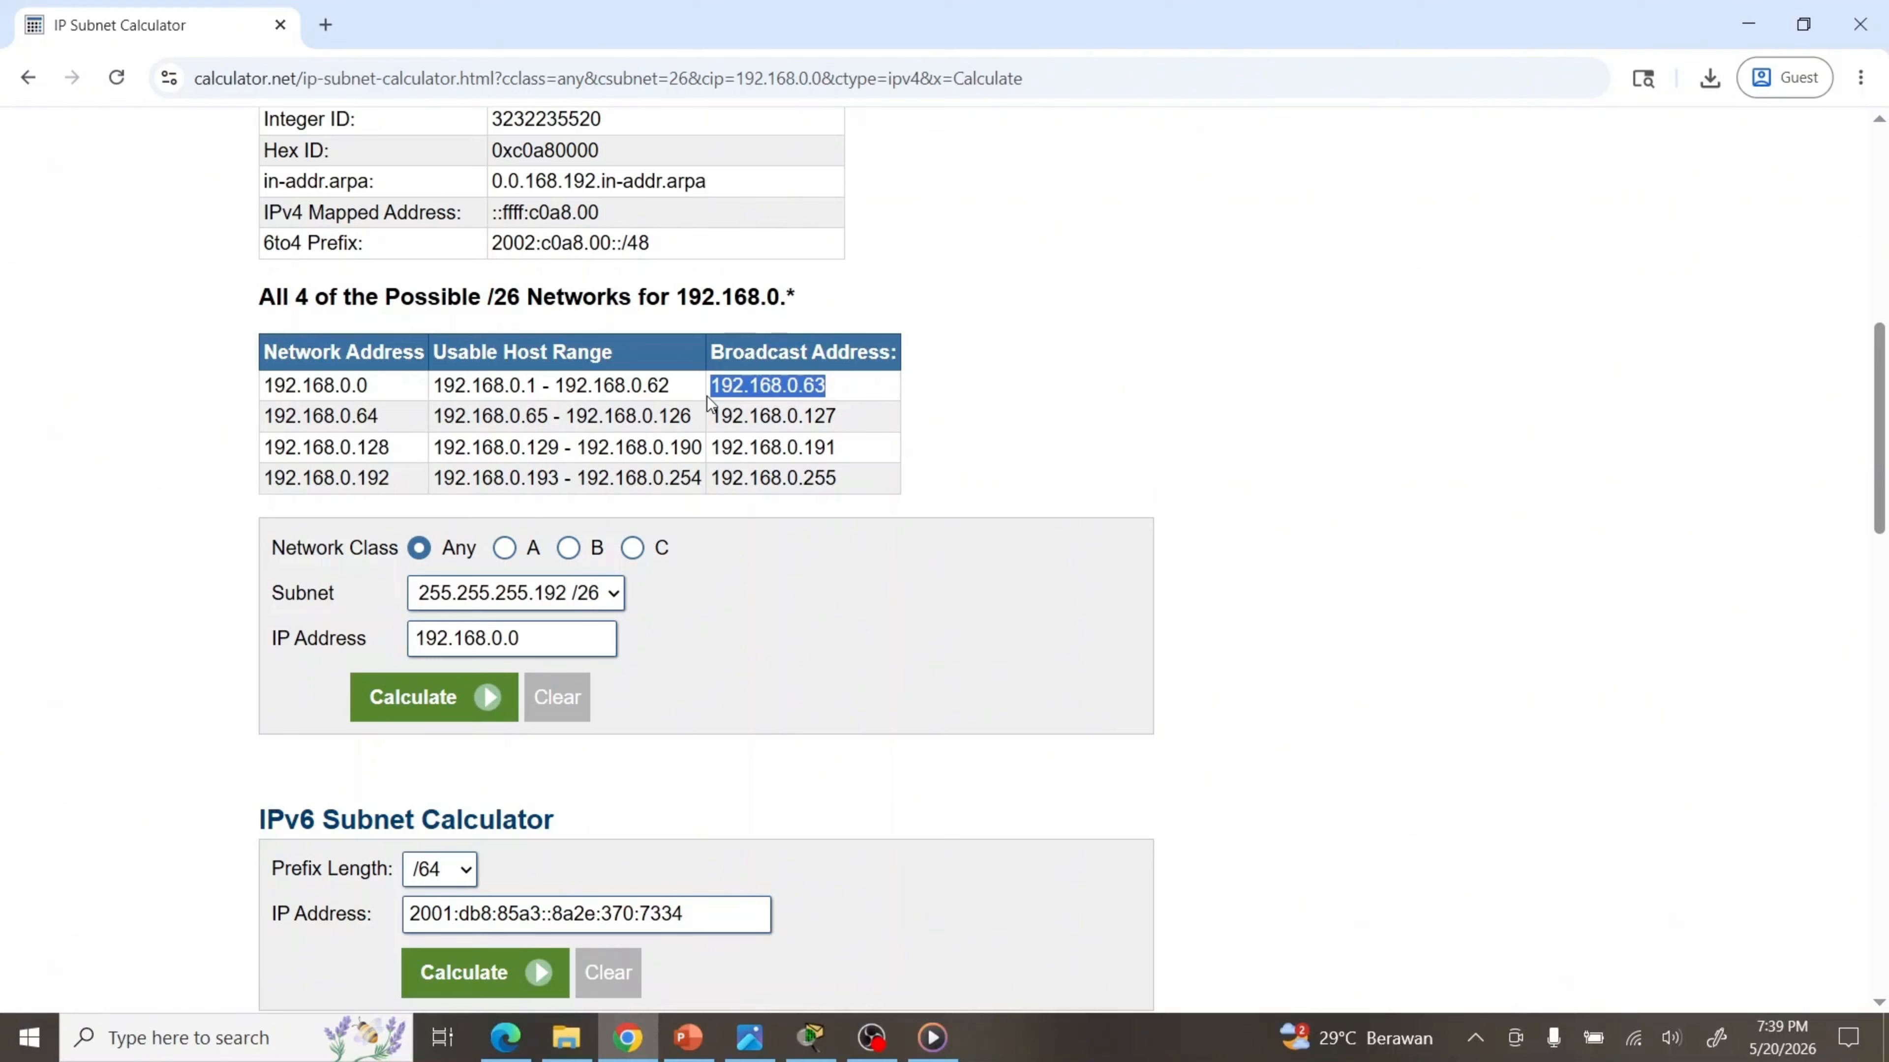
{"action": "left_click", "coordinate": [372, 416]}
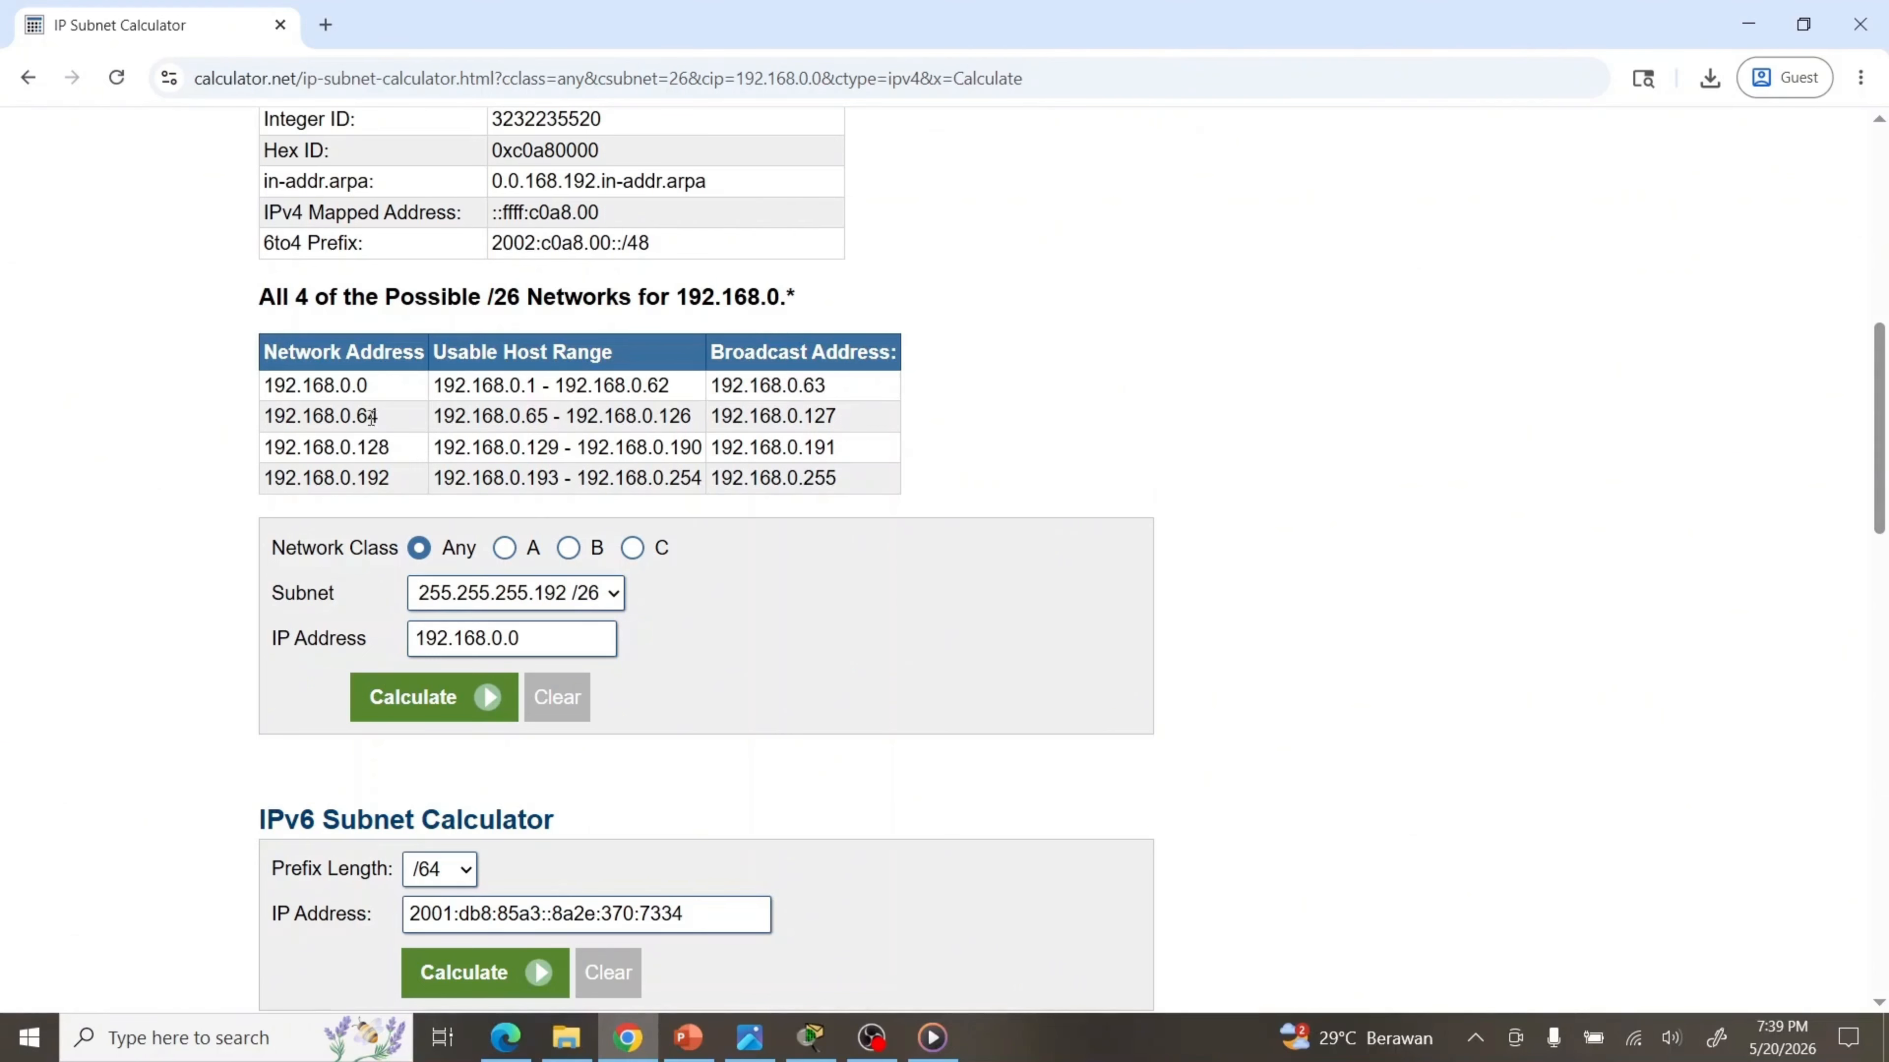
{"action": "left_click_drag", "start_coordinate": [372, 416], "coordinate": [265, 418]}
Change the IP address to 192.168.0.64 and recalculate the /26 subnet
{"action": "left_click", "coordinate": [535, 645]}
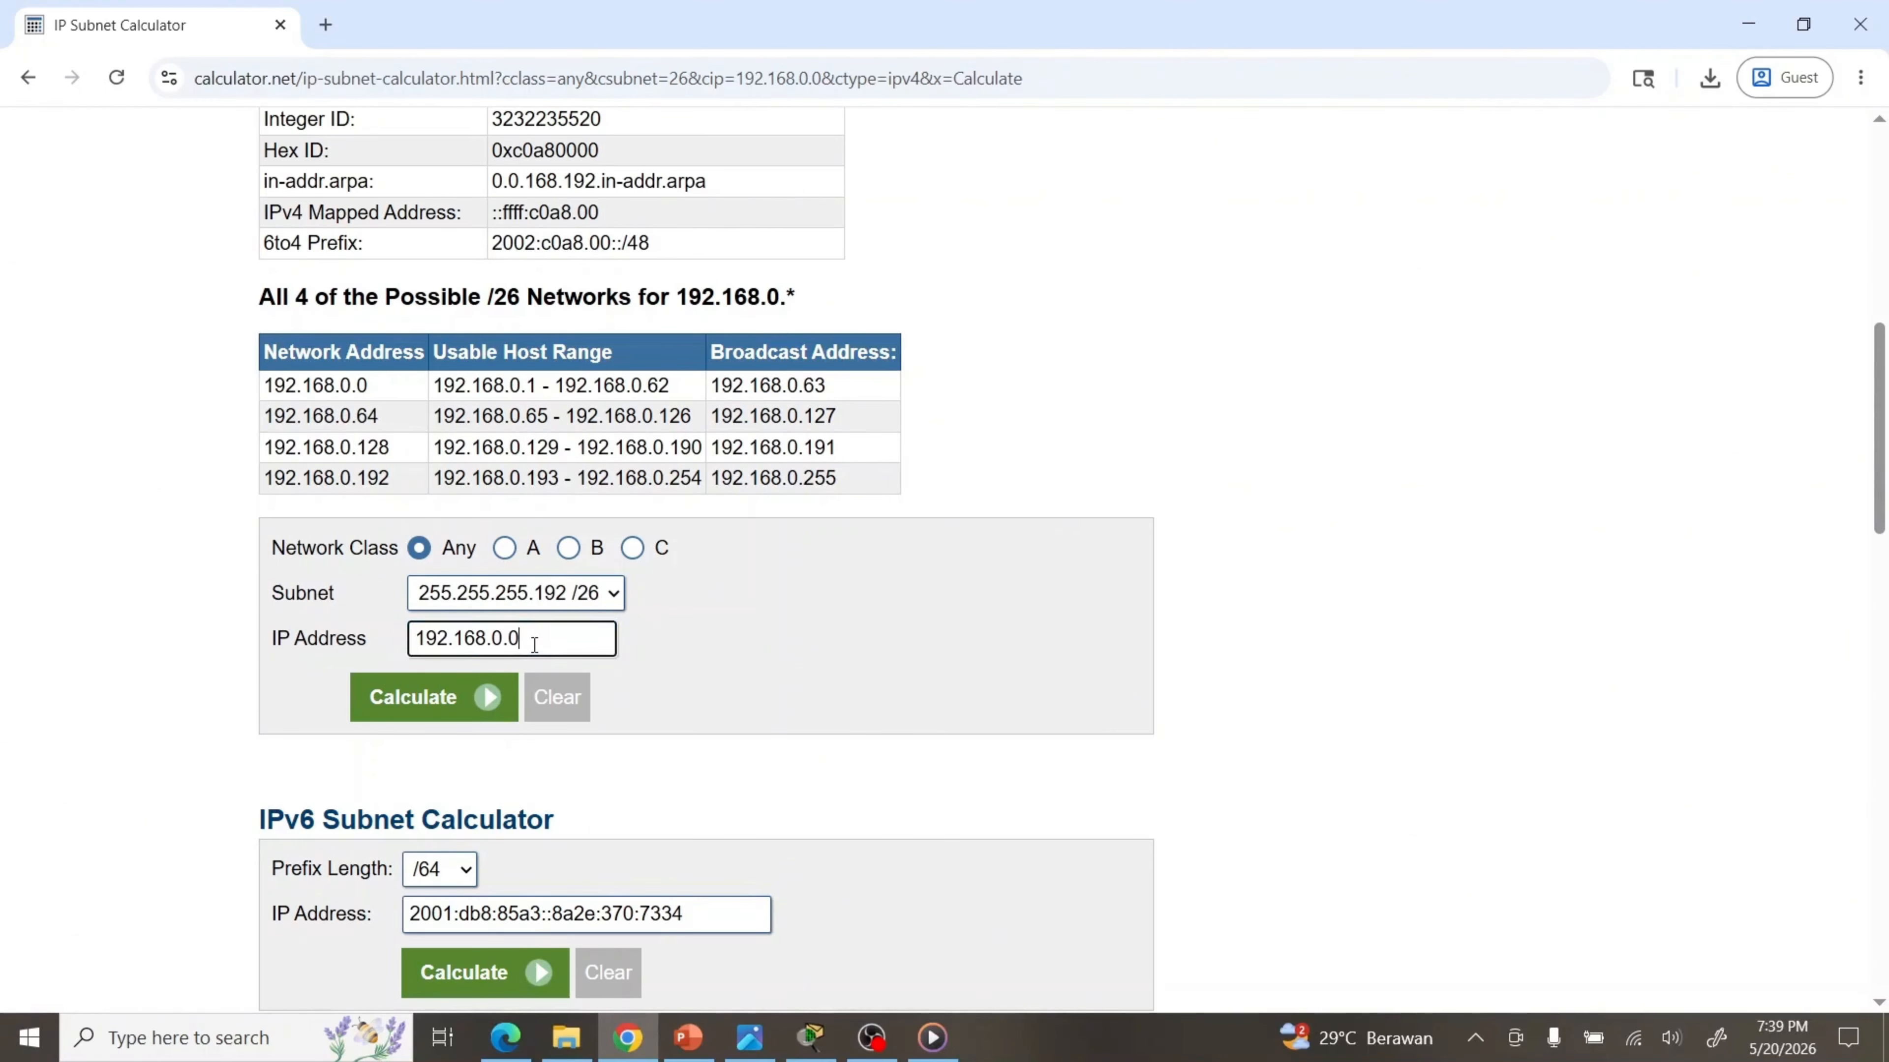
{"action": "key", "text": "BackSpace"}
{"action": "type", "text": "64"}
{"action": "left_click", "coordinate": [448, 696]}
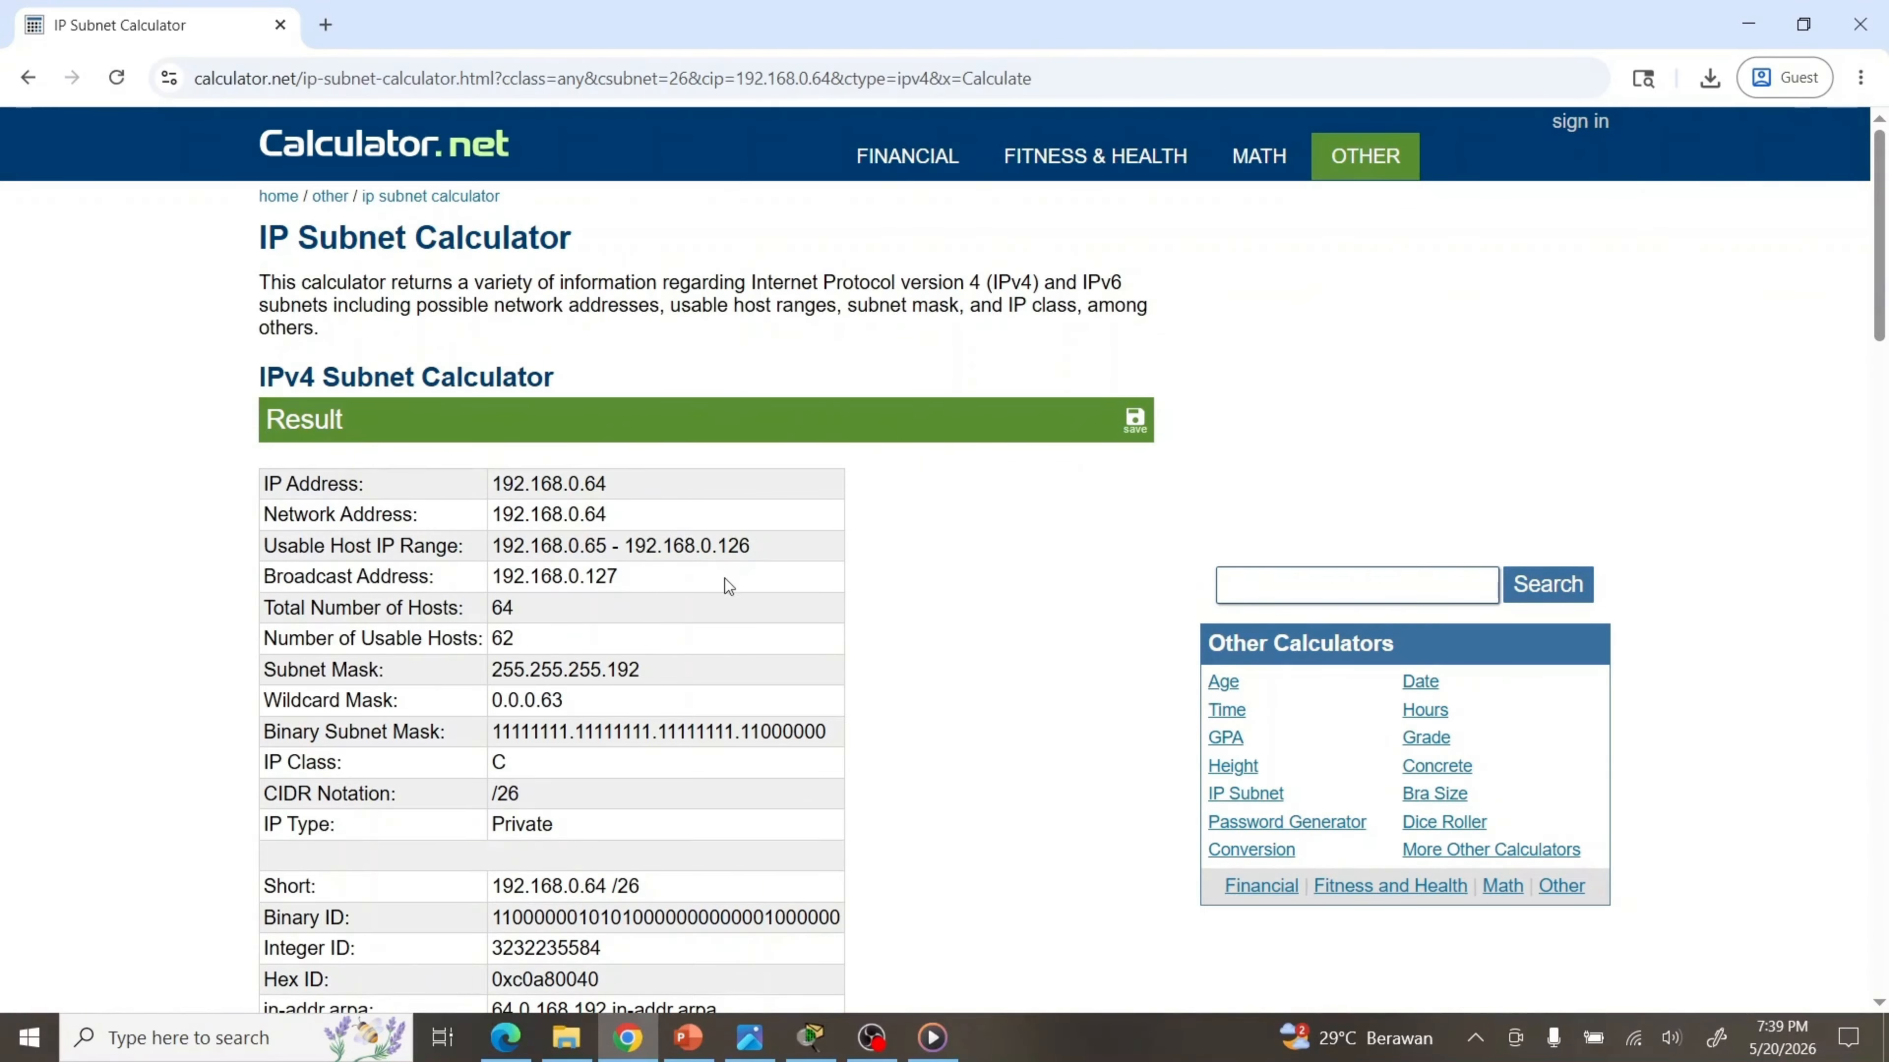
Check first host 192.168.0.65 and mask 255.255.255.192, then open the saved subnet table image
{"action": "left_click_drag", "start_coordinate": [607, 547], "coordinate": [492, 547]}
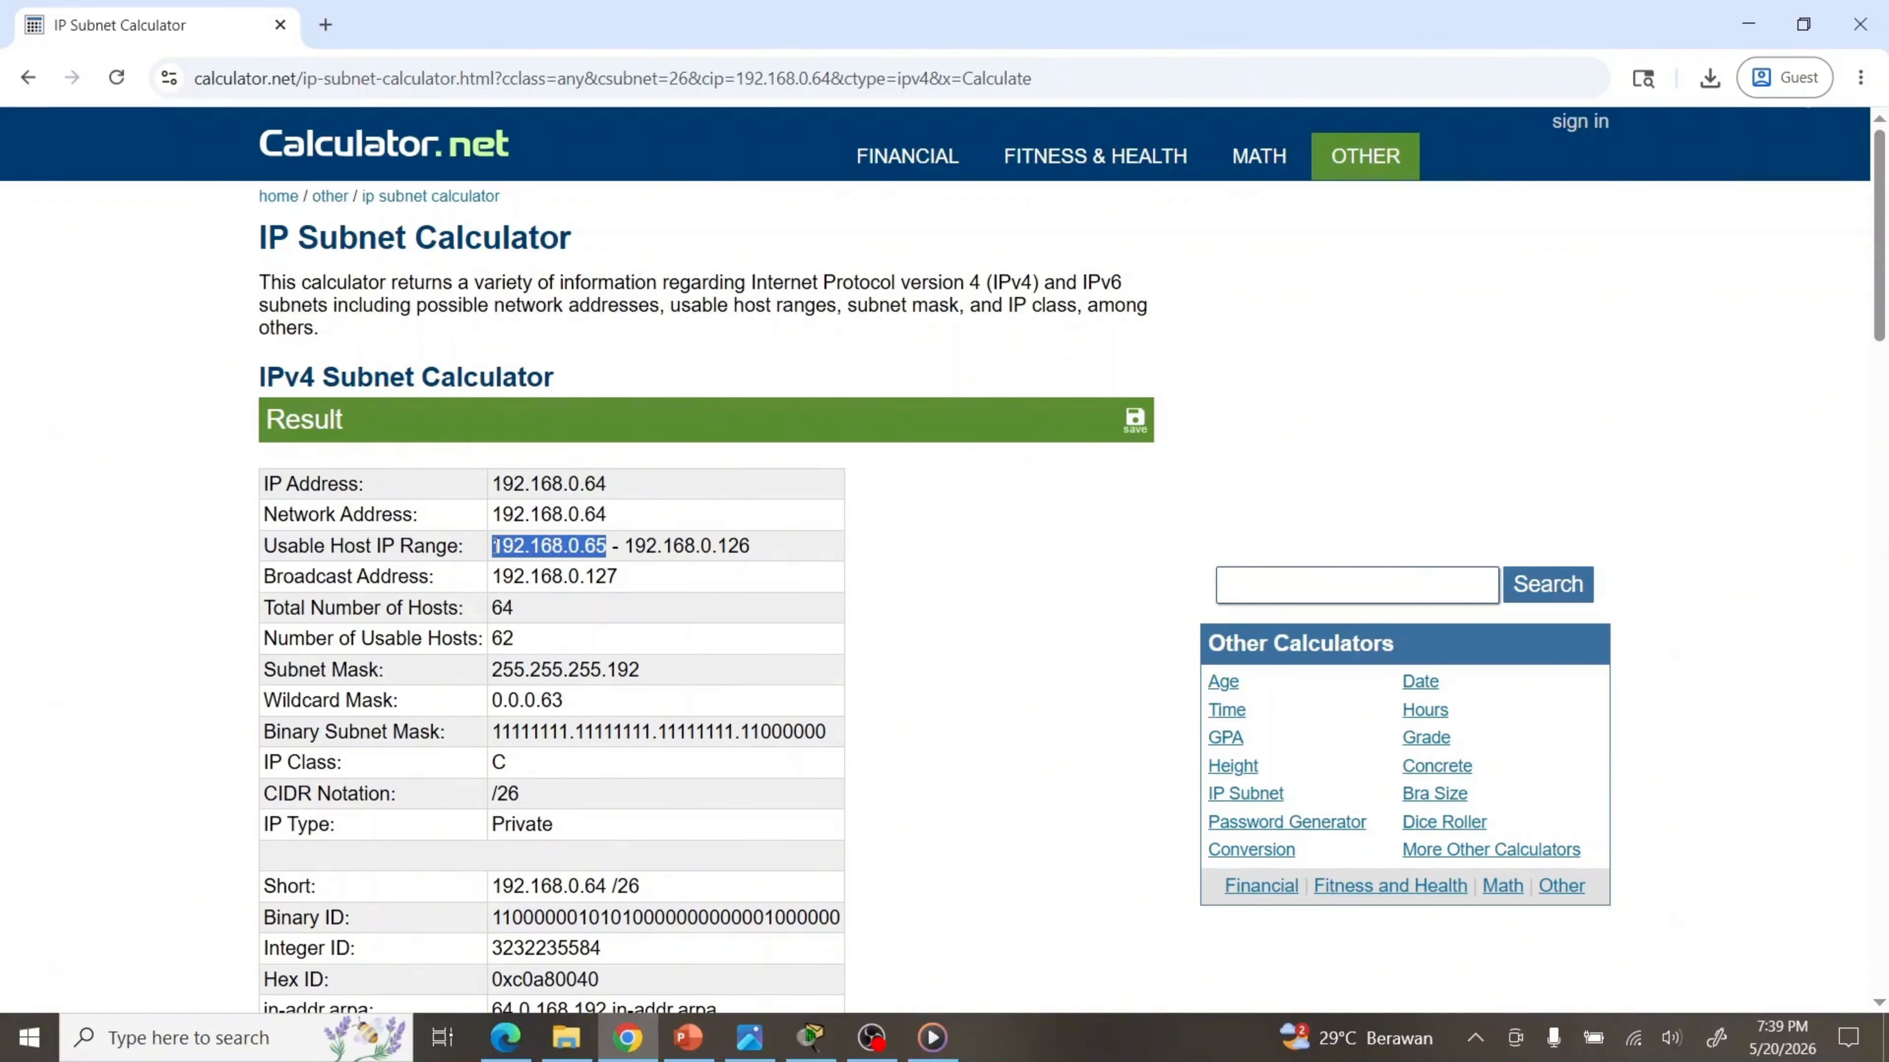
{"action": "left_click_drag", "start_coordinate": [662, 676], "coordinate": [492, 674]}
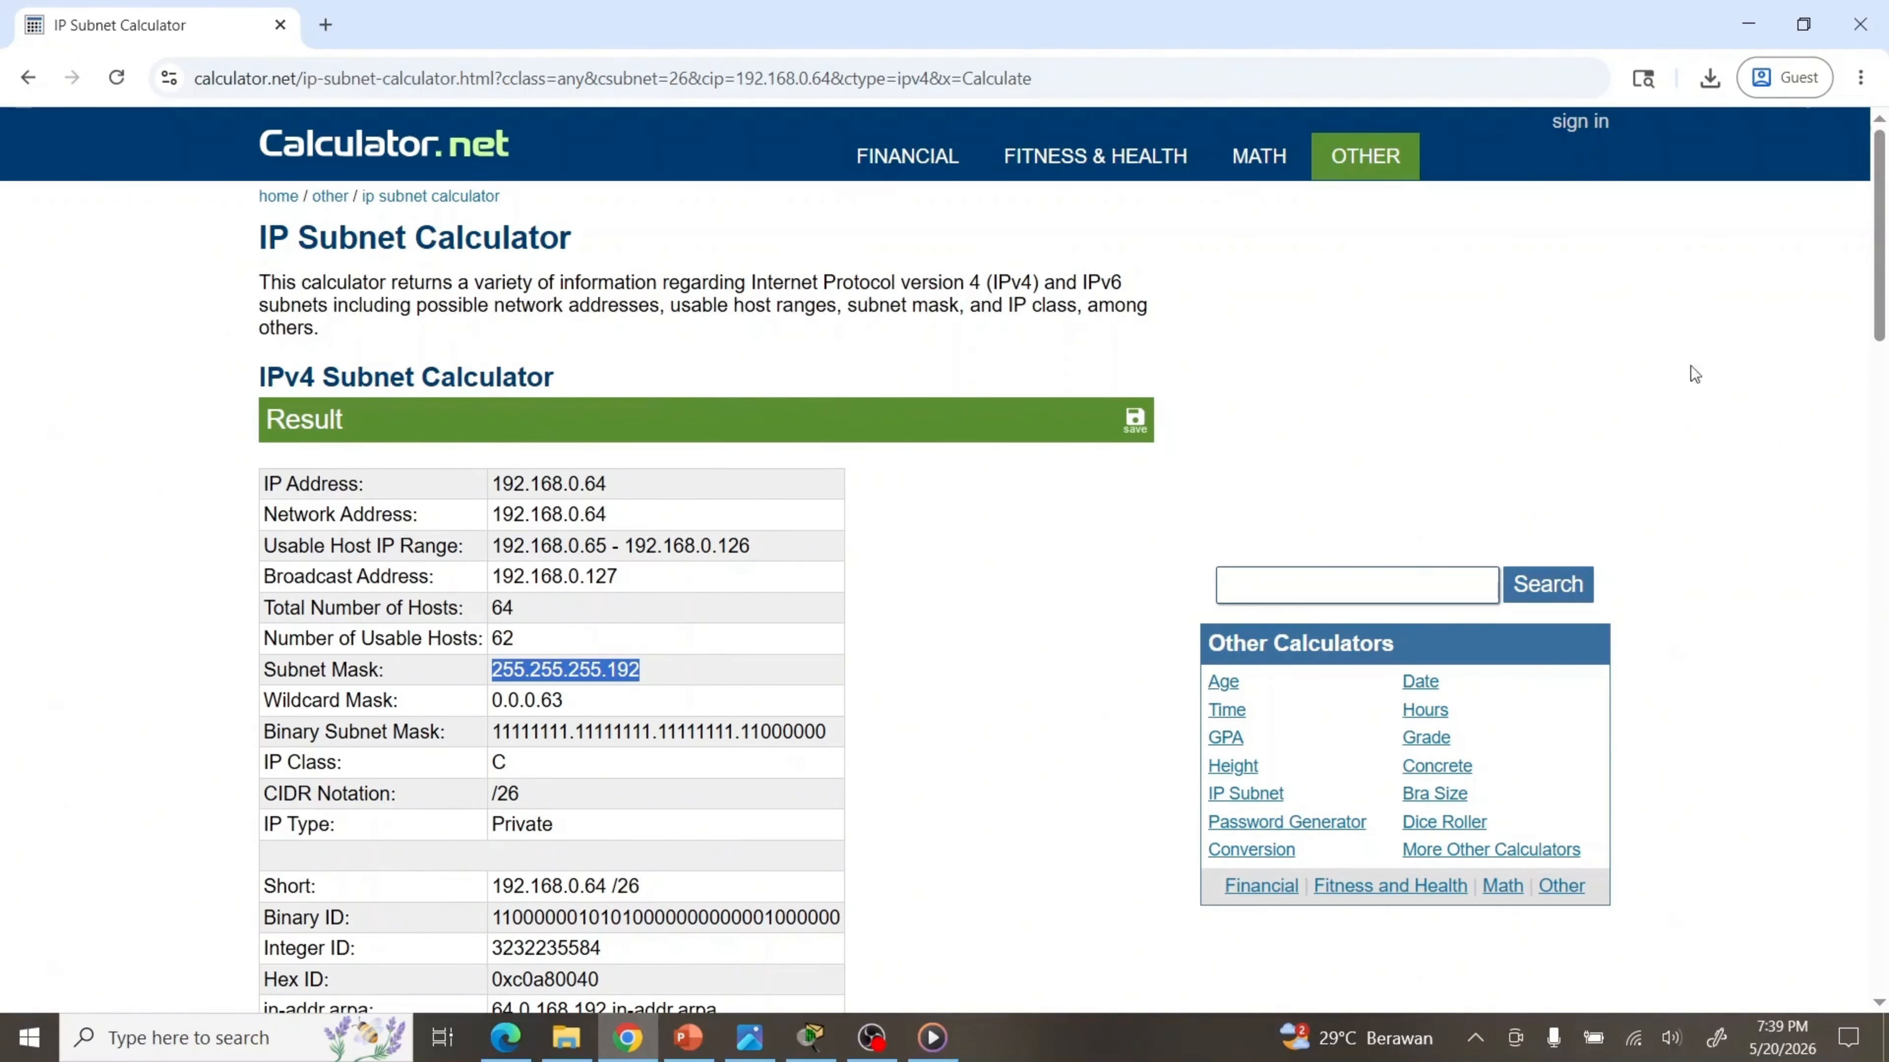
{"action": "left_click_drag", "start_coordinate": [1875, 279], "coordinate": [1882, 358]}
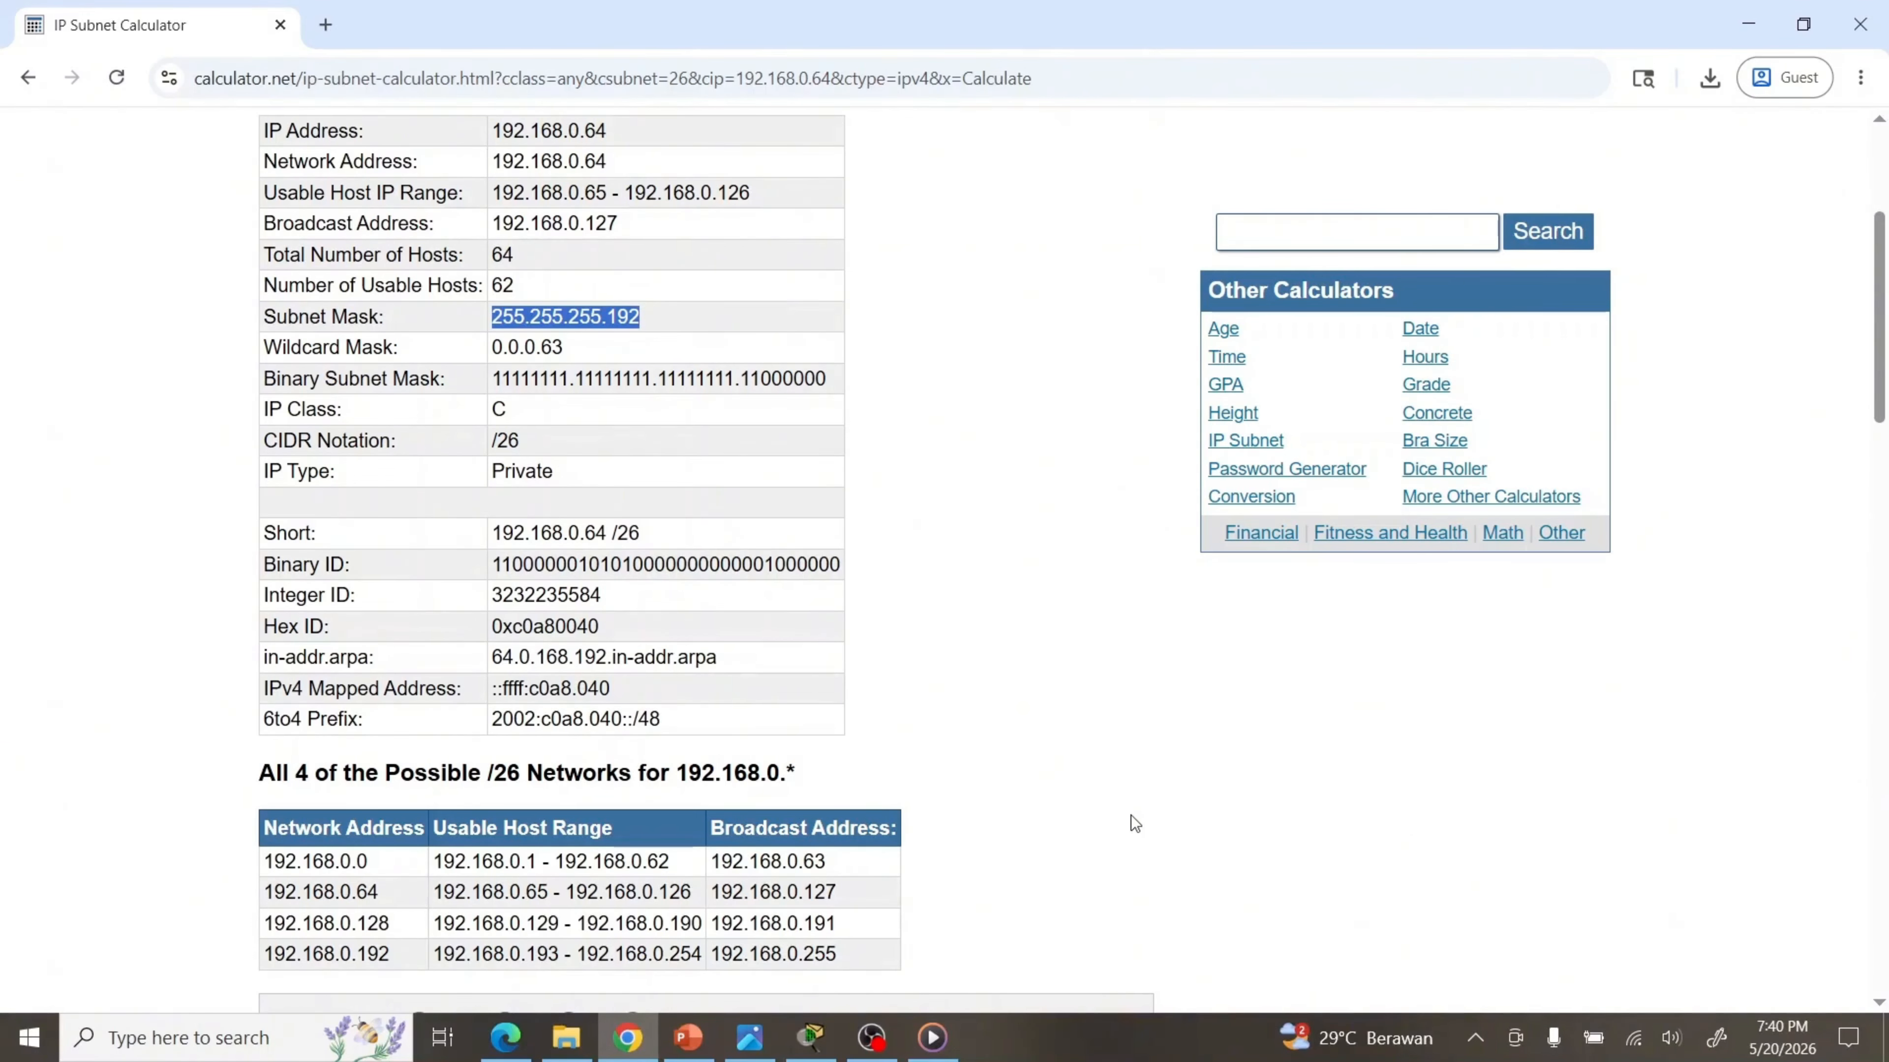
{"action": "left_click", "coordinate": [757, 1042]}
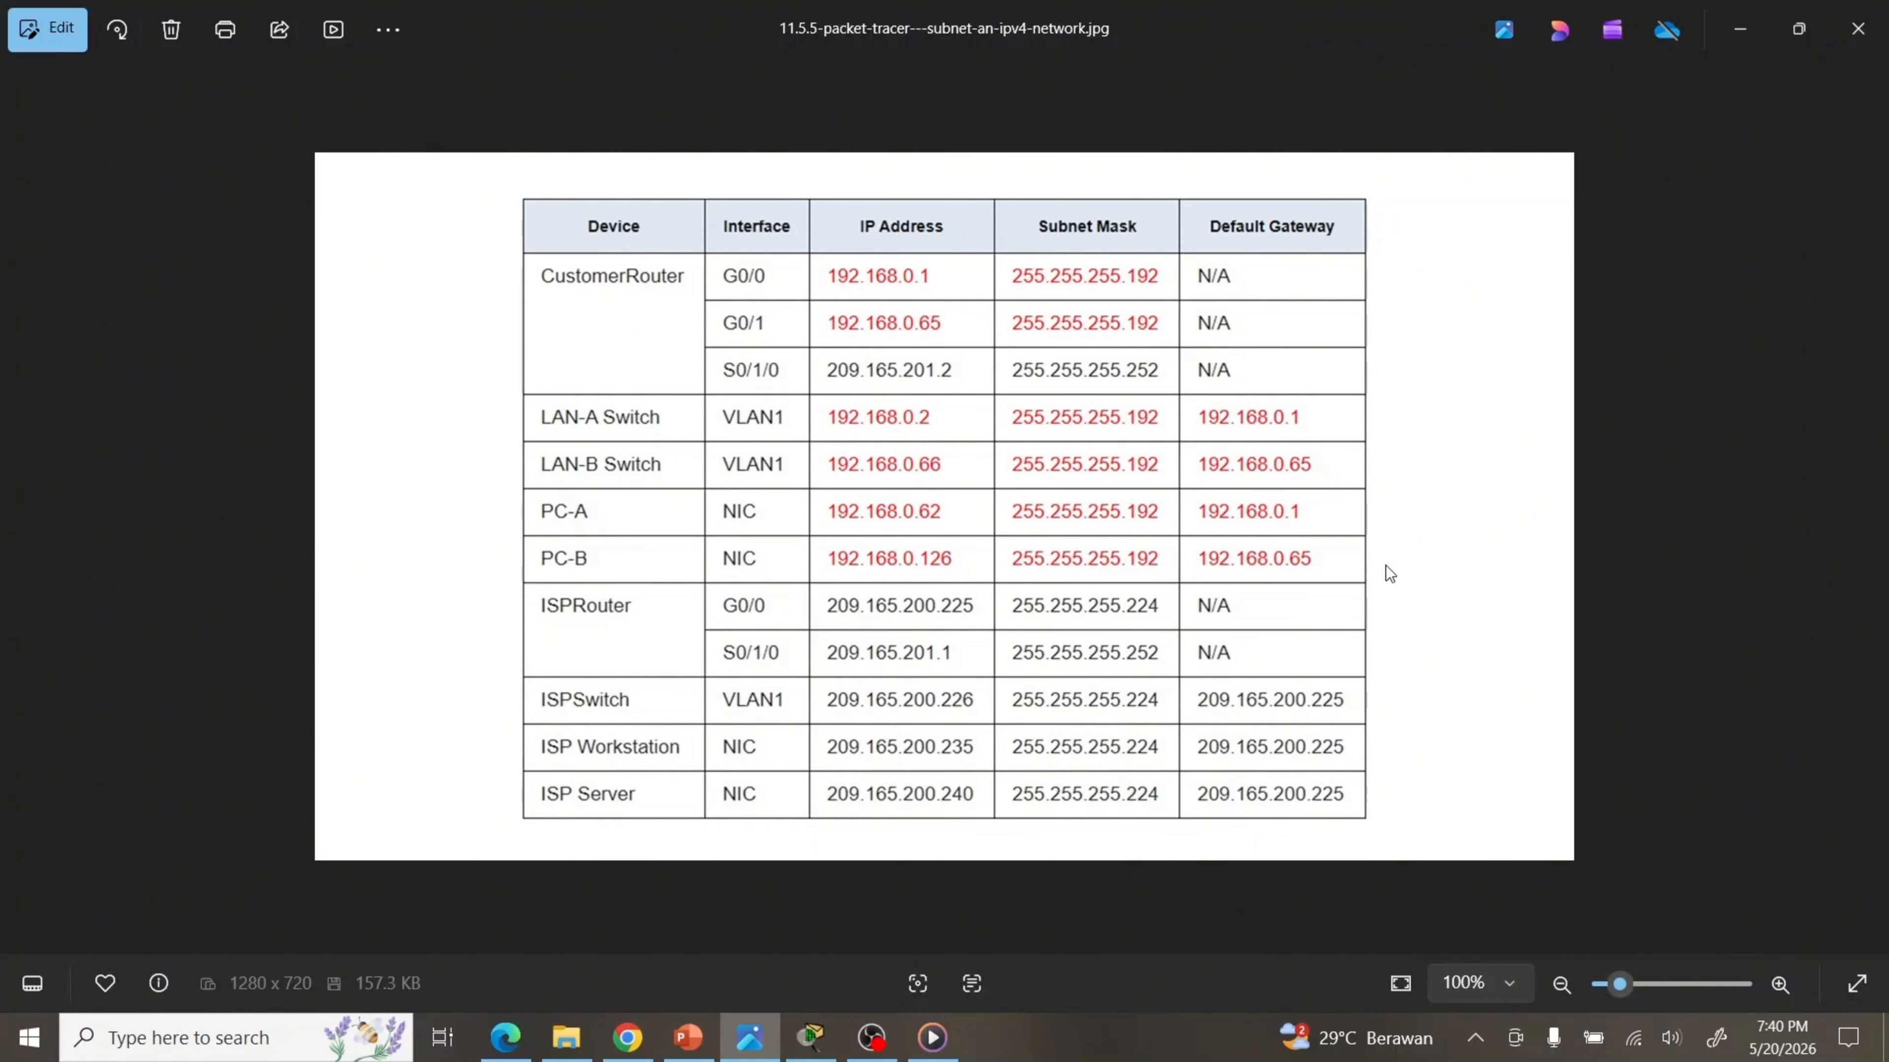
Open CustomerRouter's CLI in Packet Tracer and enter global configuration mode with en and conf t
{"action": "left_click", "coordinate": [808, 1041]}
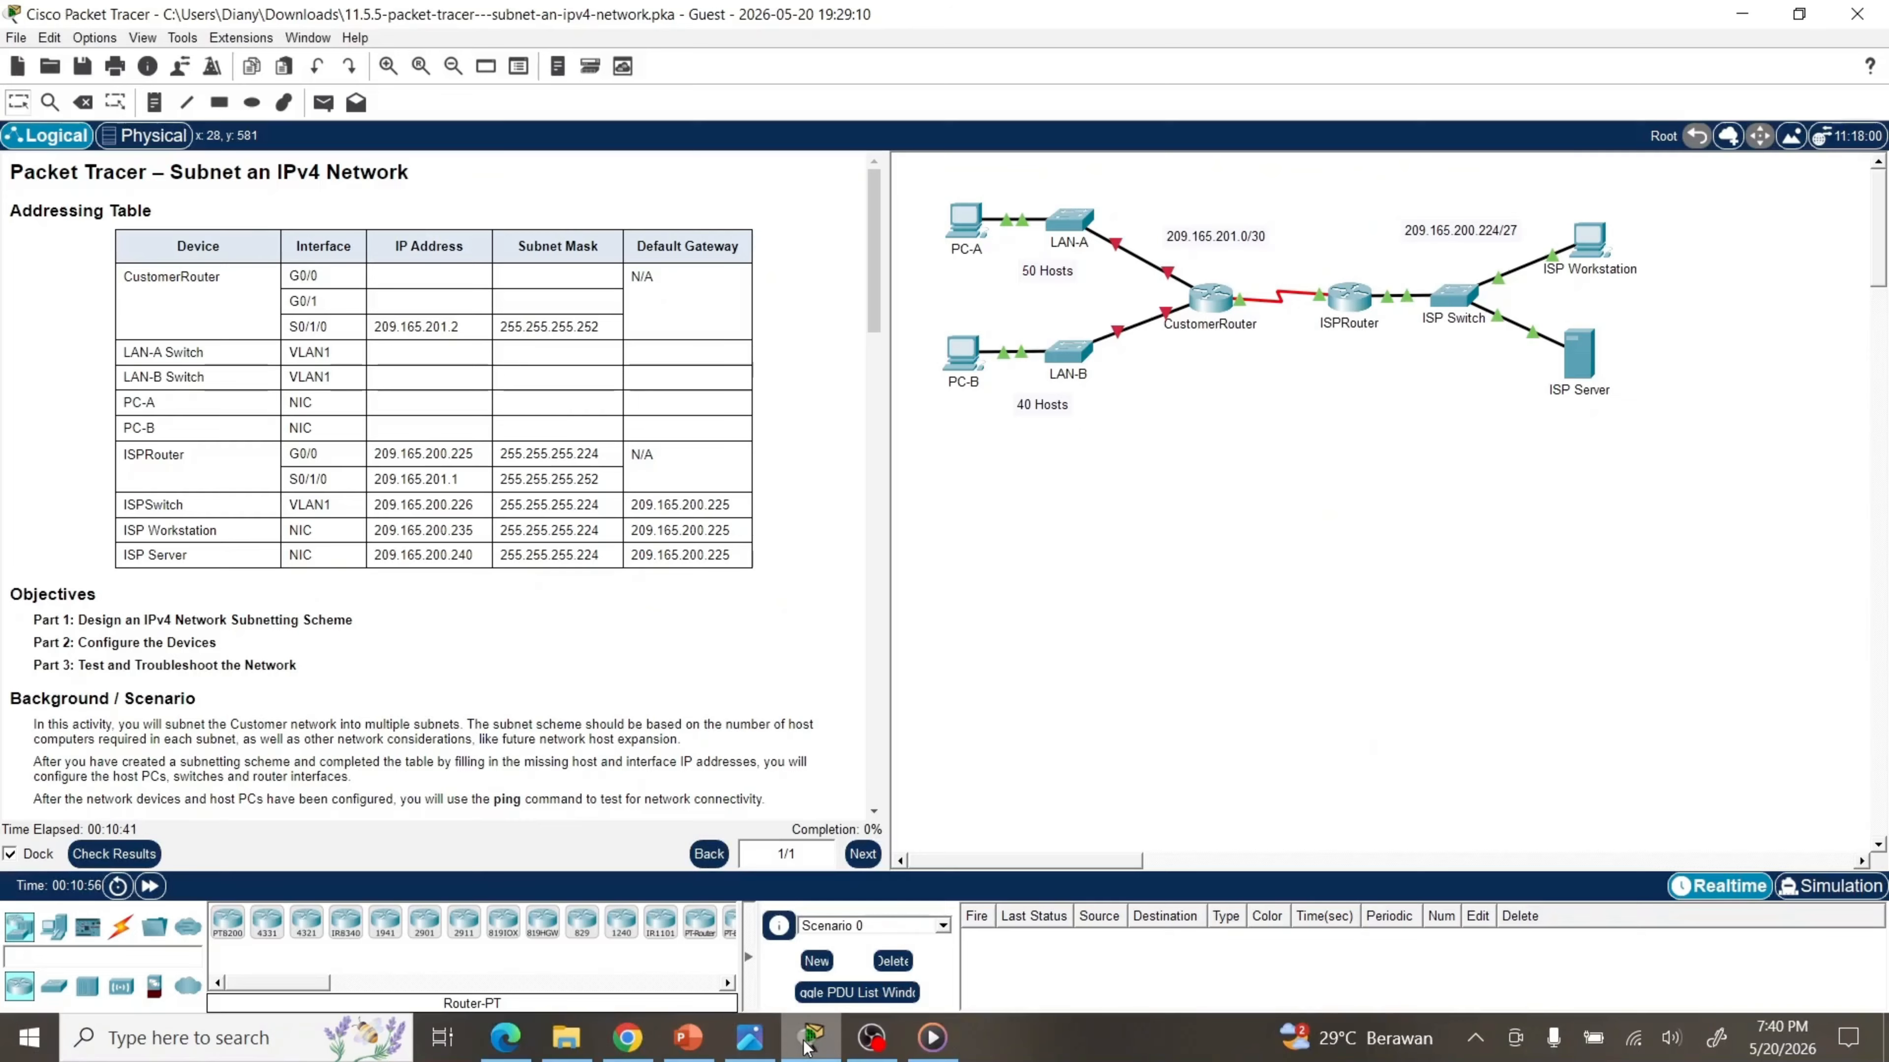
{"action": "left_click", "coordinate": [1208, 305]}
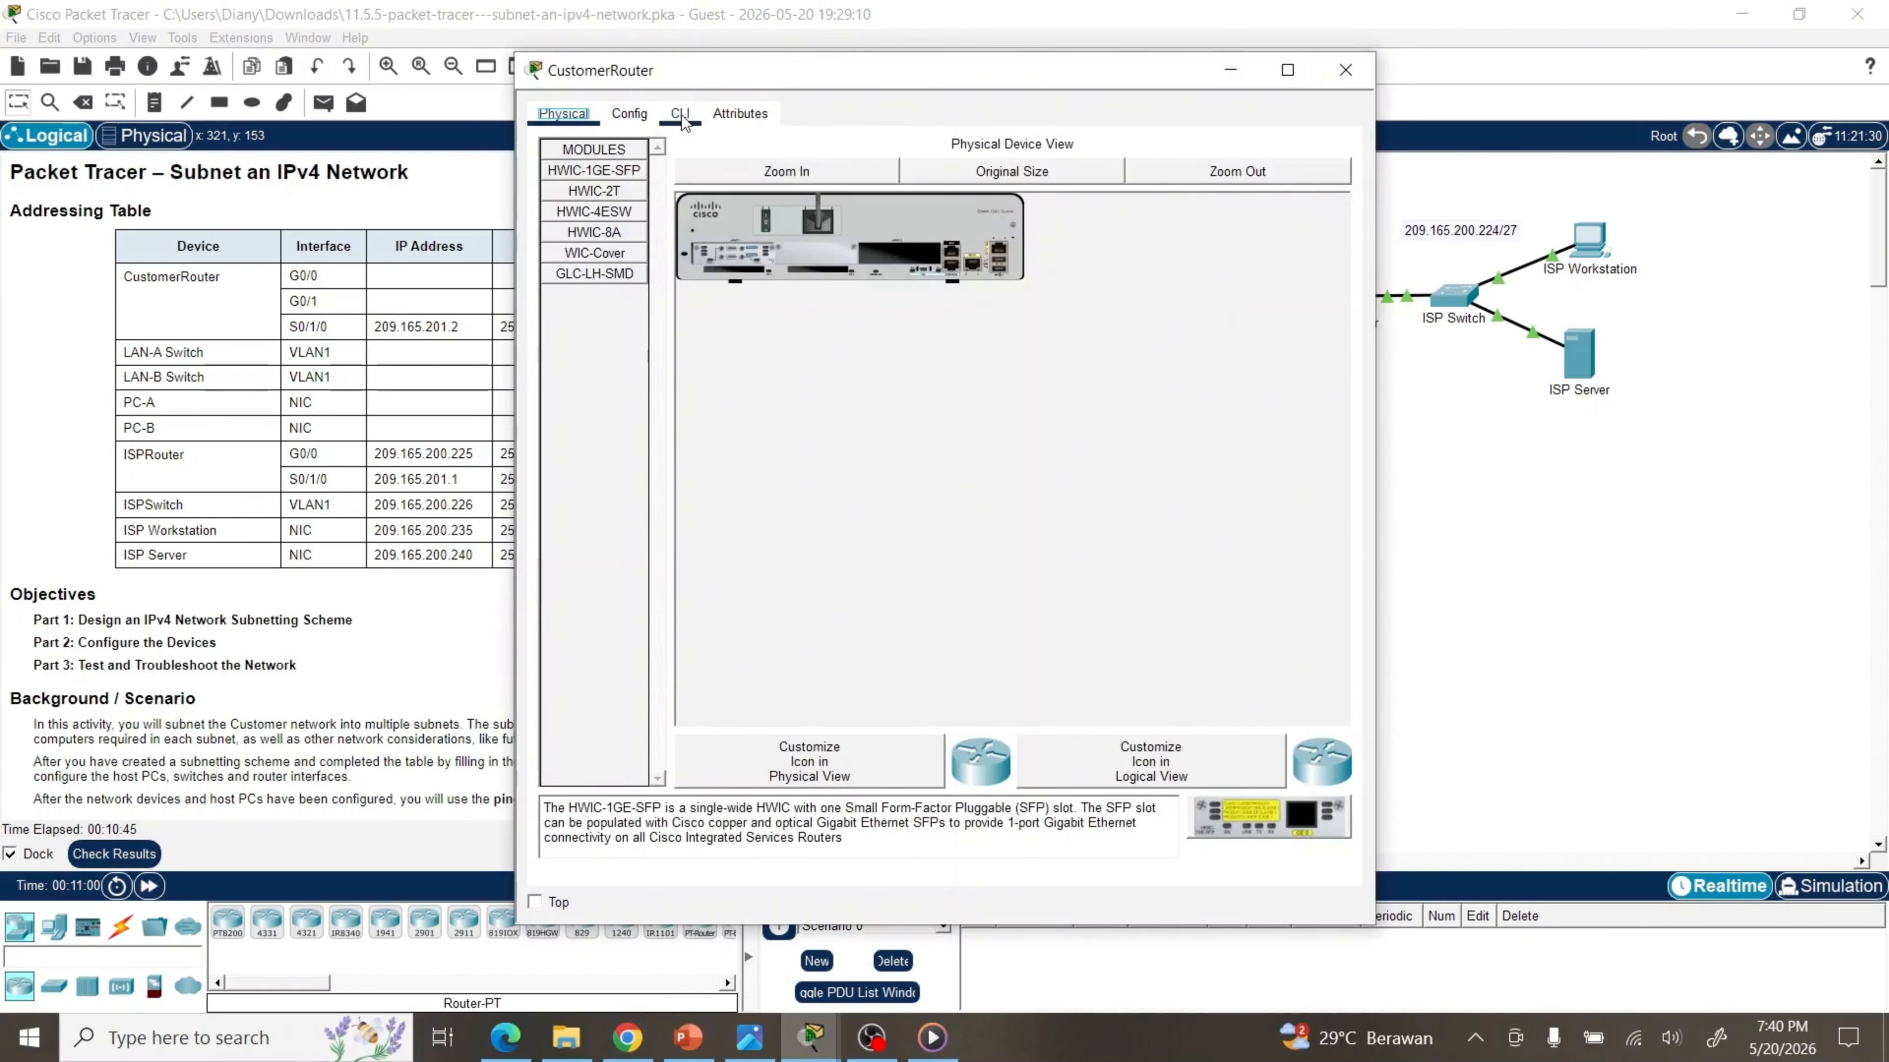
{"action": "left_click", "coordinate": [679, 113]}
{"action": "key", "text": "Return"}
{"action": "type", "text": "en"}
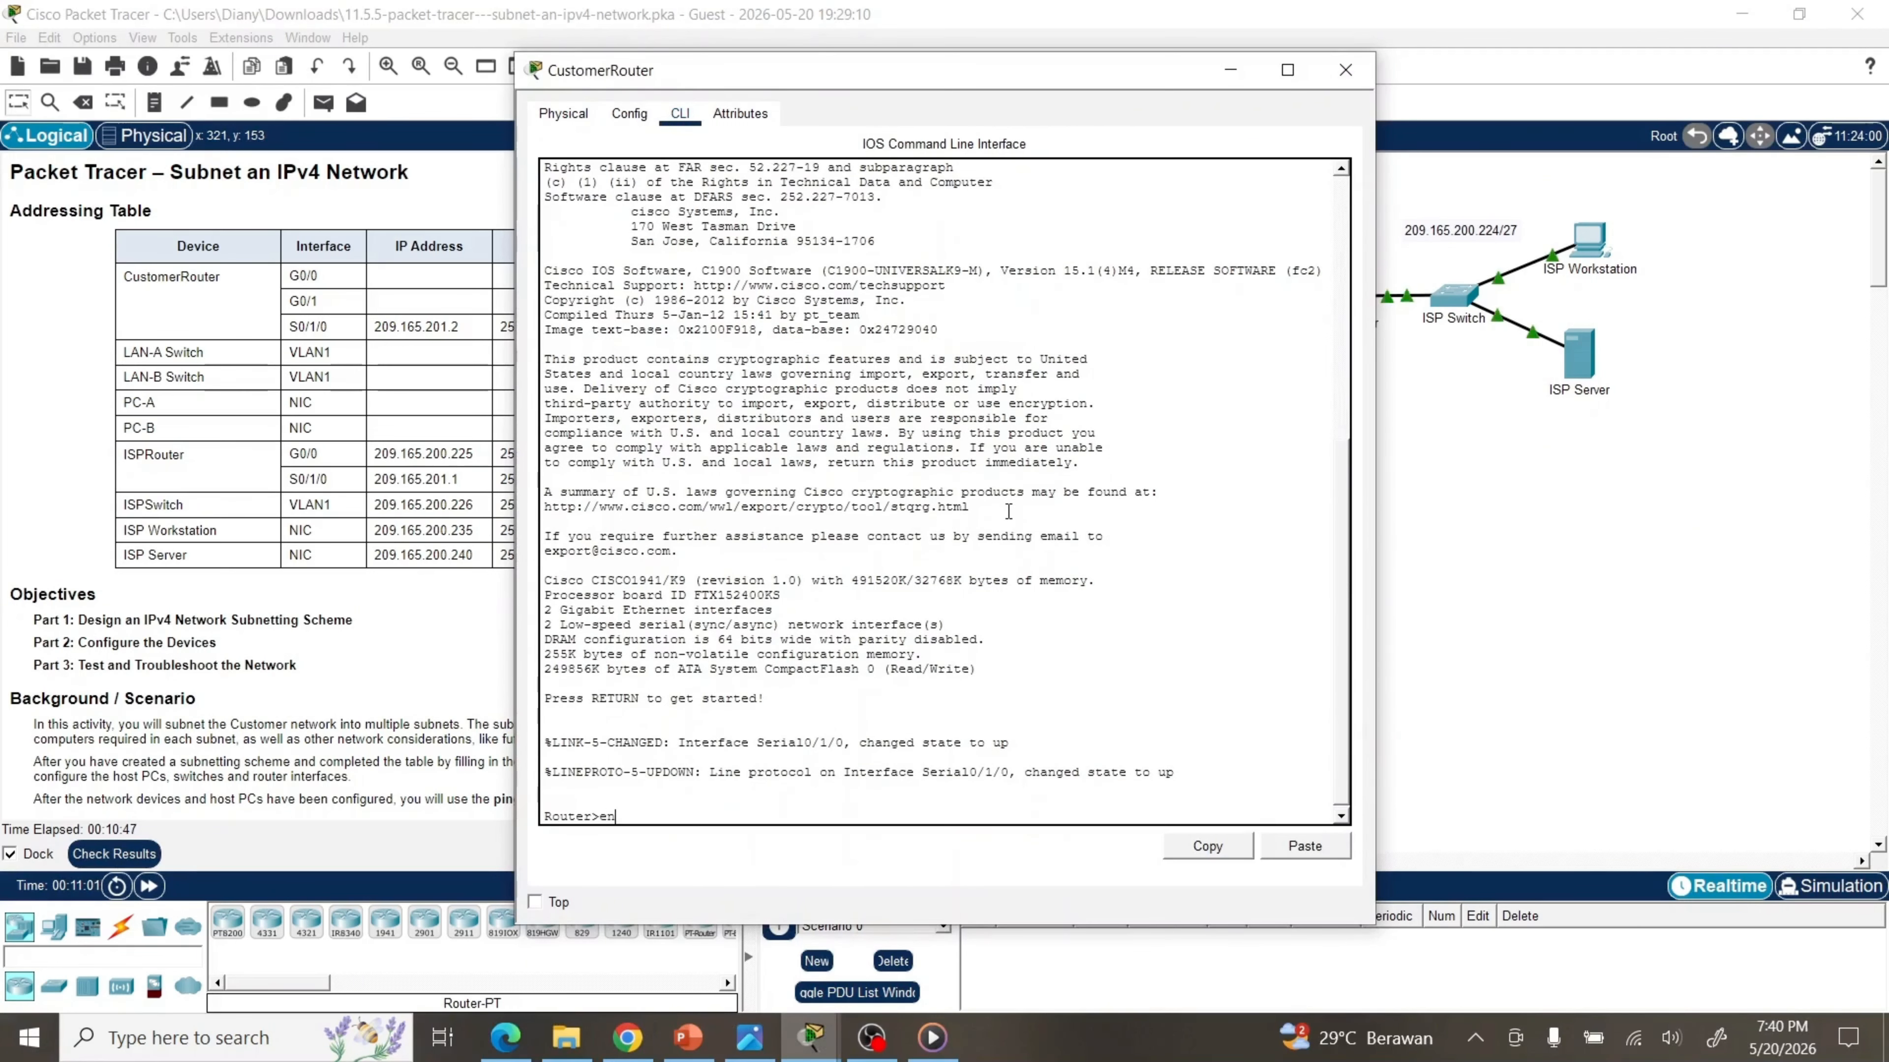
{"action": "key", "text": "Return"}
{"action": "type", "text": "conf t"}
{"action": "key", "text": "Return"}
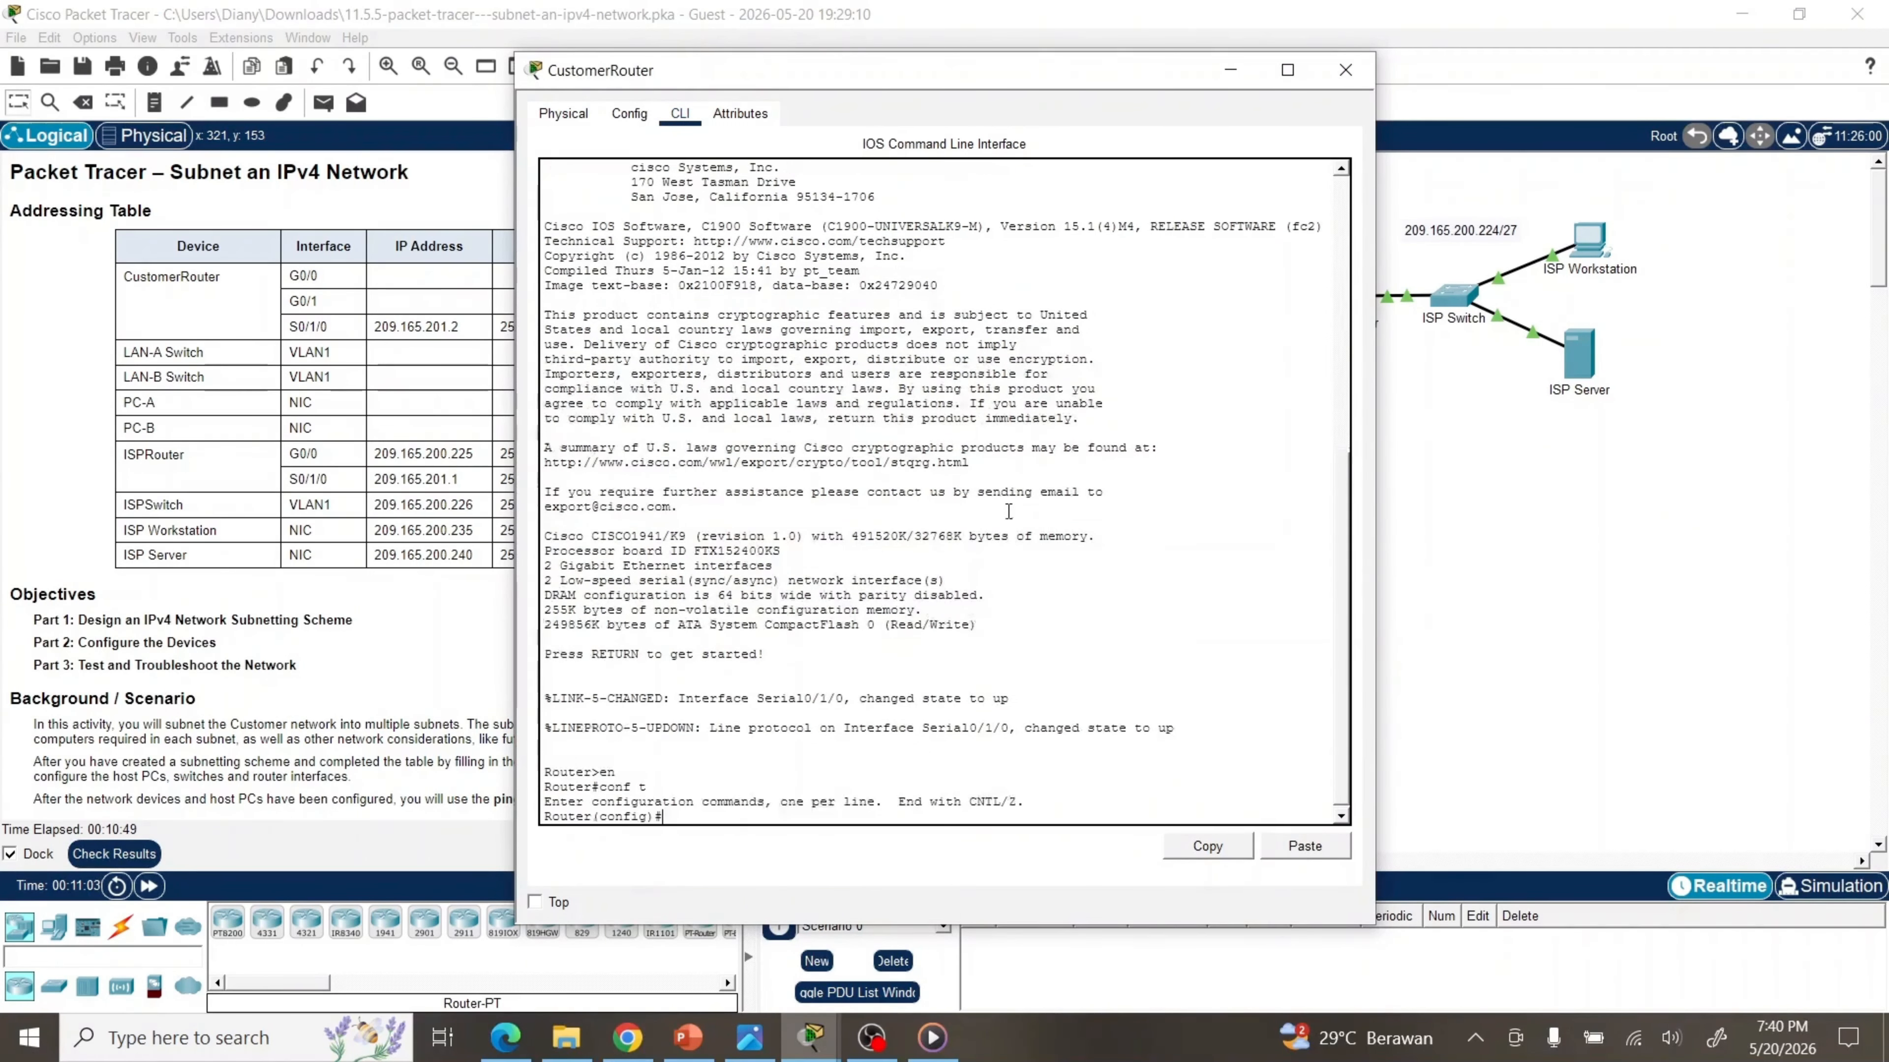
Set the router's enable secret password, then re-enter it with a corrected capital letter
{"action": "type", "text": "ena"}
{"action": "key", "text": "Tab"}
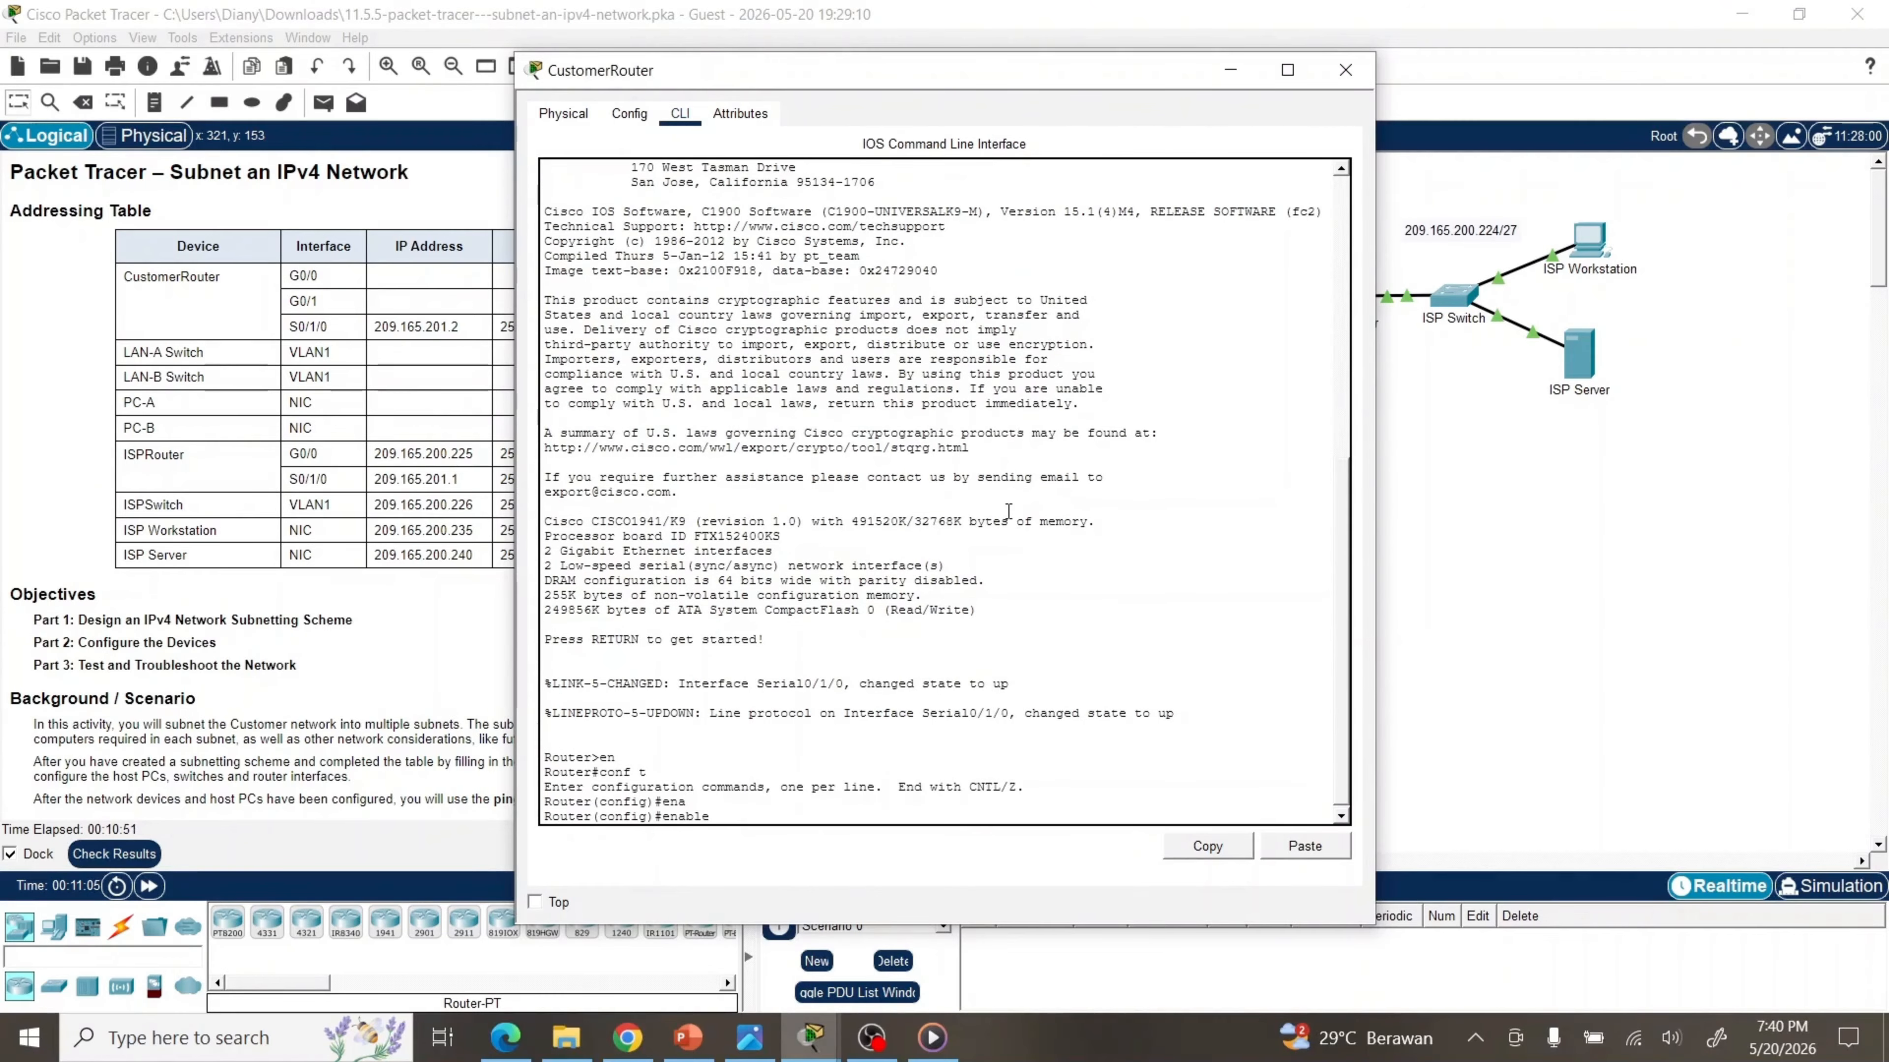
{"action": "type", "text": "se"}
{"action": "key", "text": "Tab"}
{"action": "type", "text": "class"}
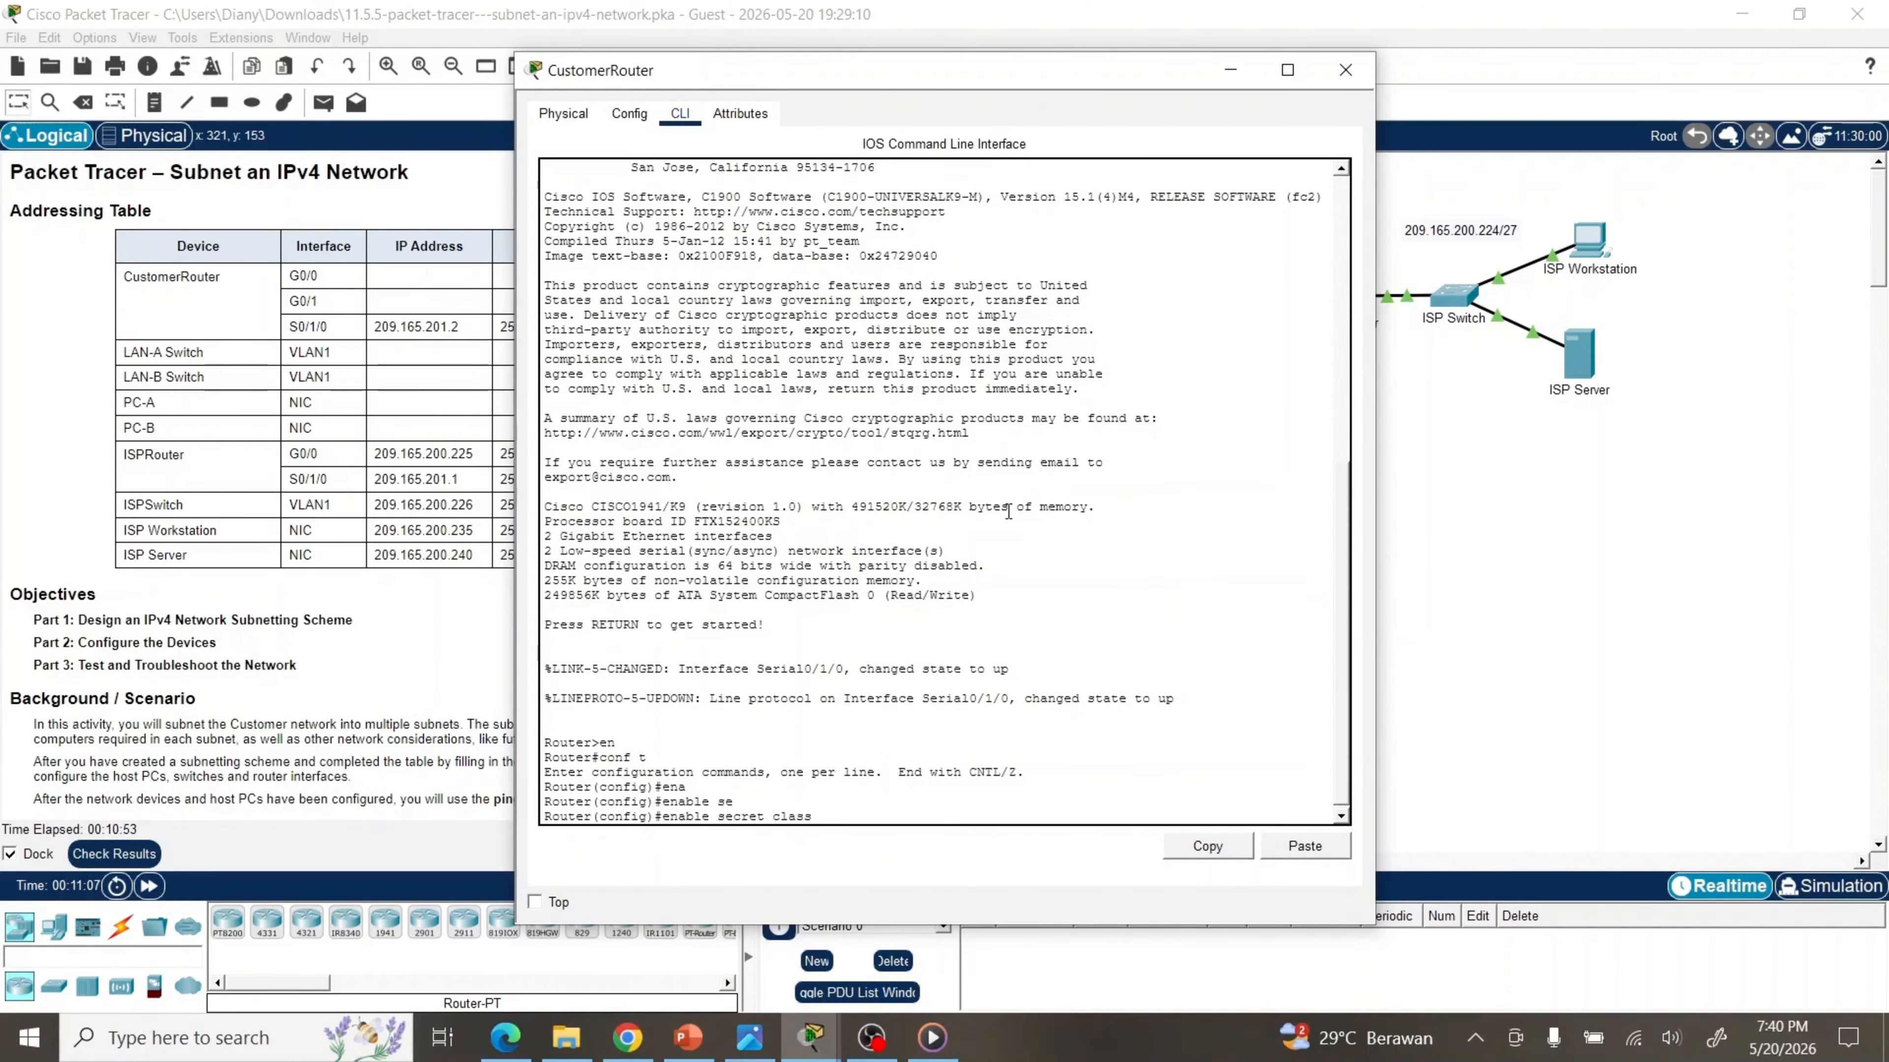
{"action": "type", "text": "123"}
{"action": "key", "text": "Return"}
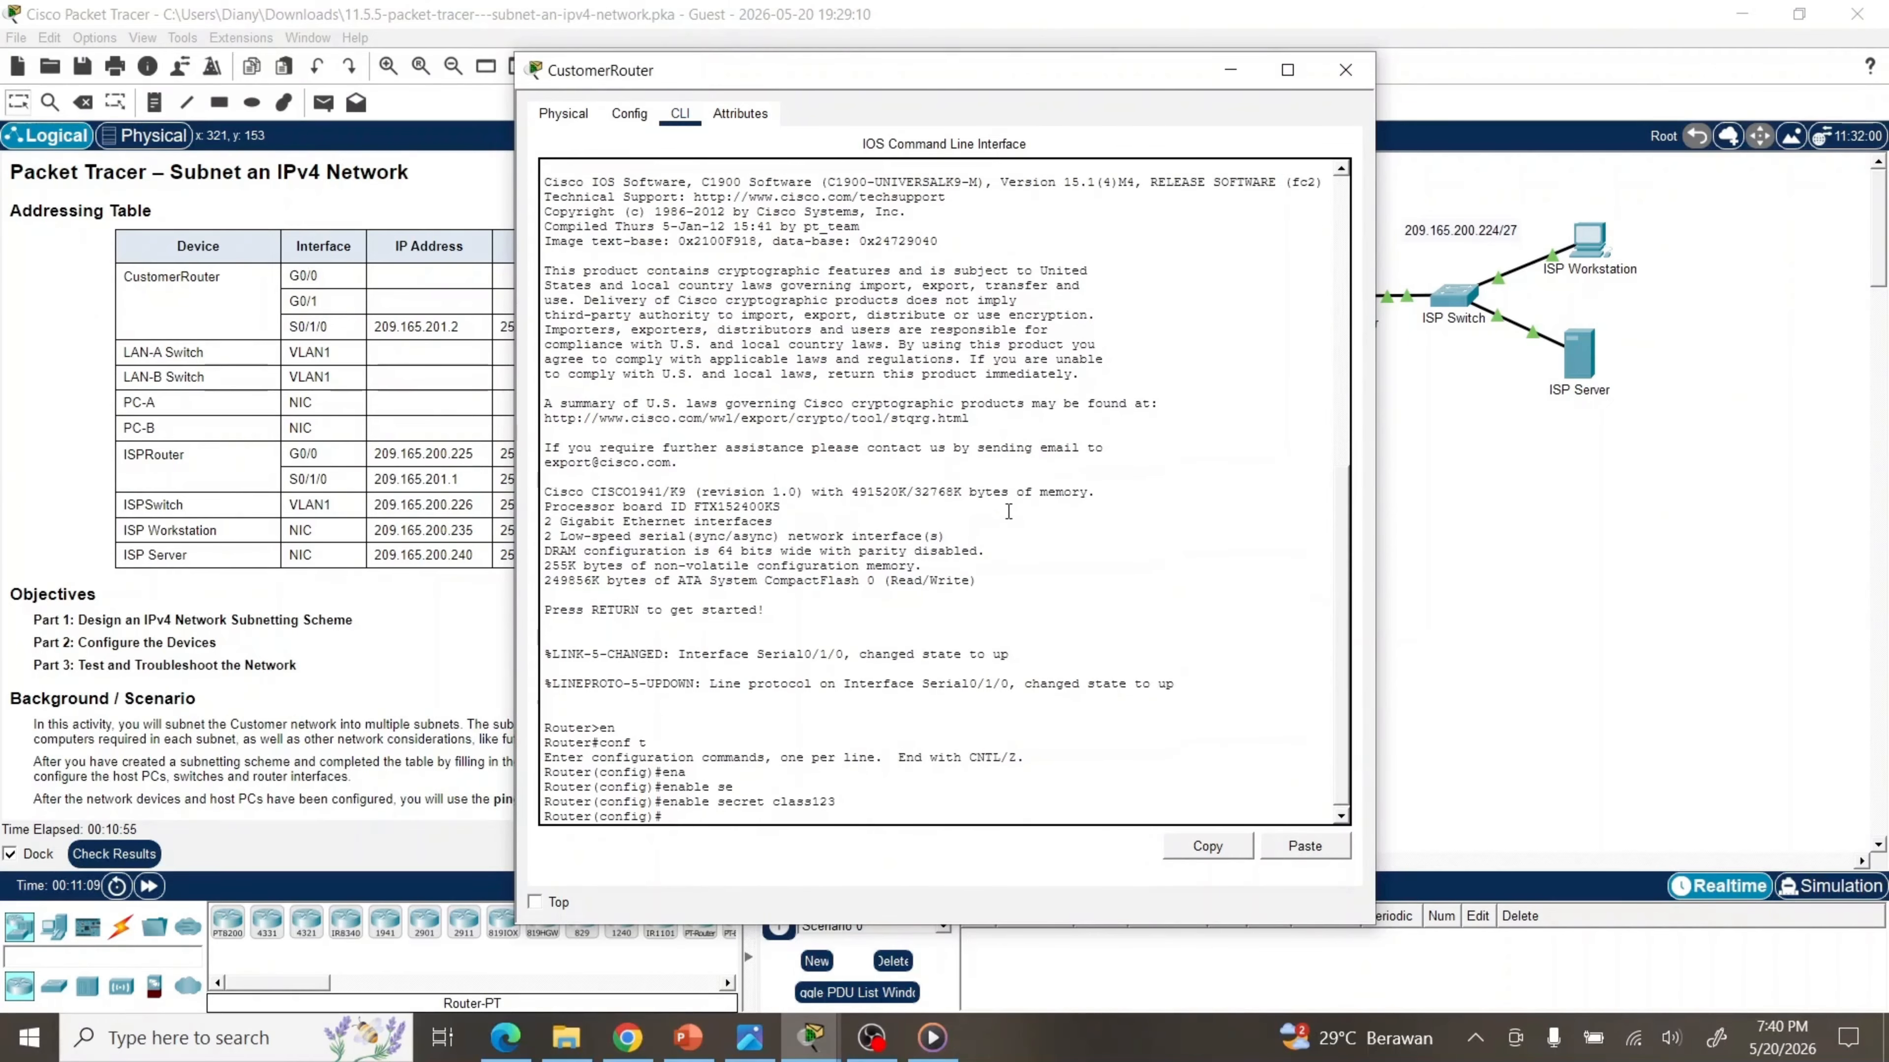
{"action": "left_click_drag", "start_coordinate": [790, 79], "coordinate": [1194, 55]}
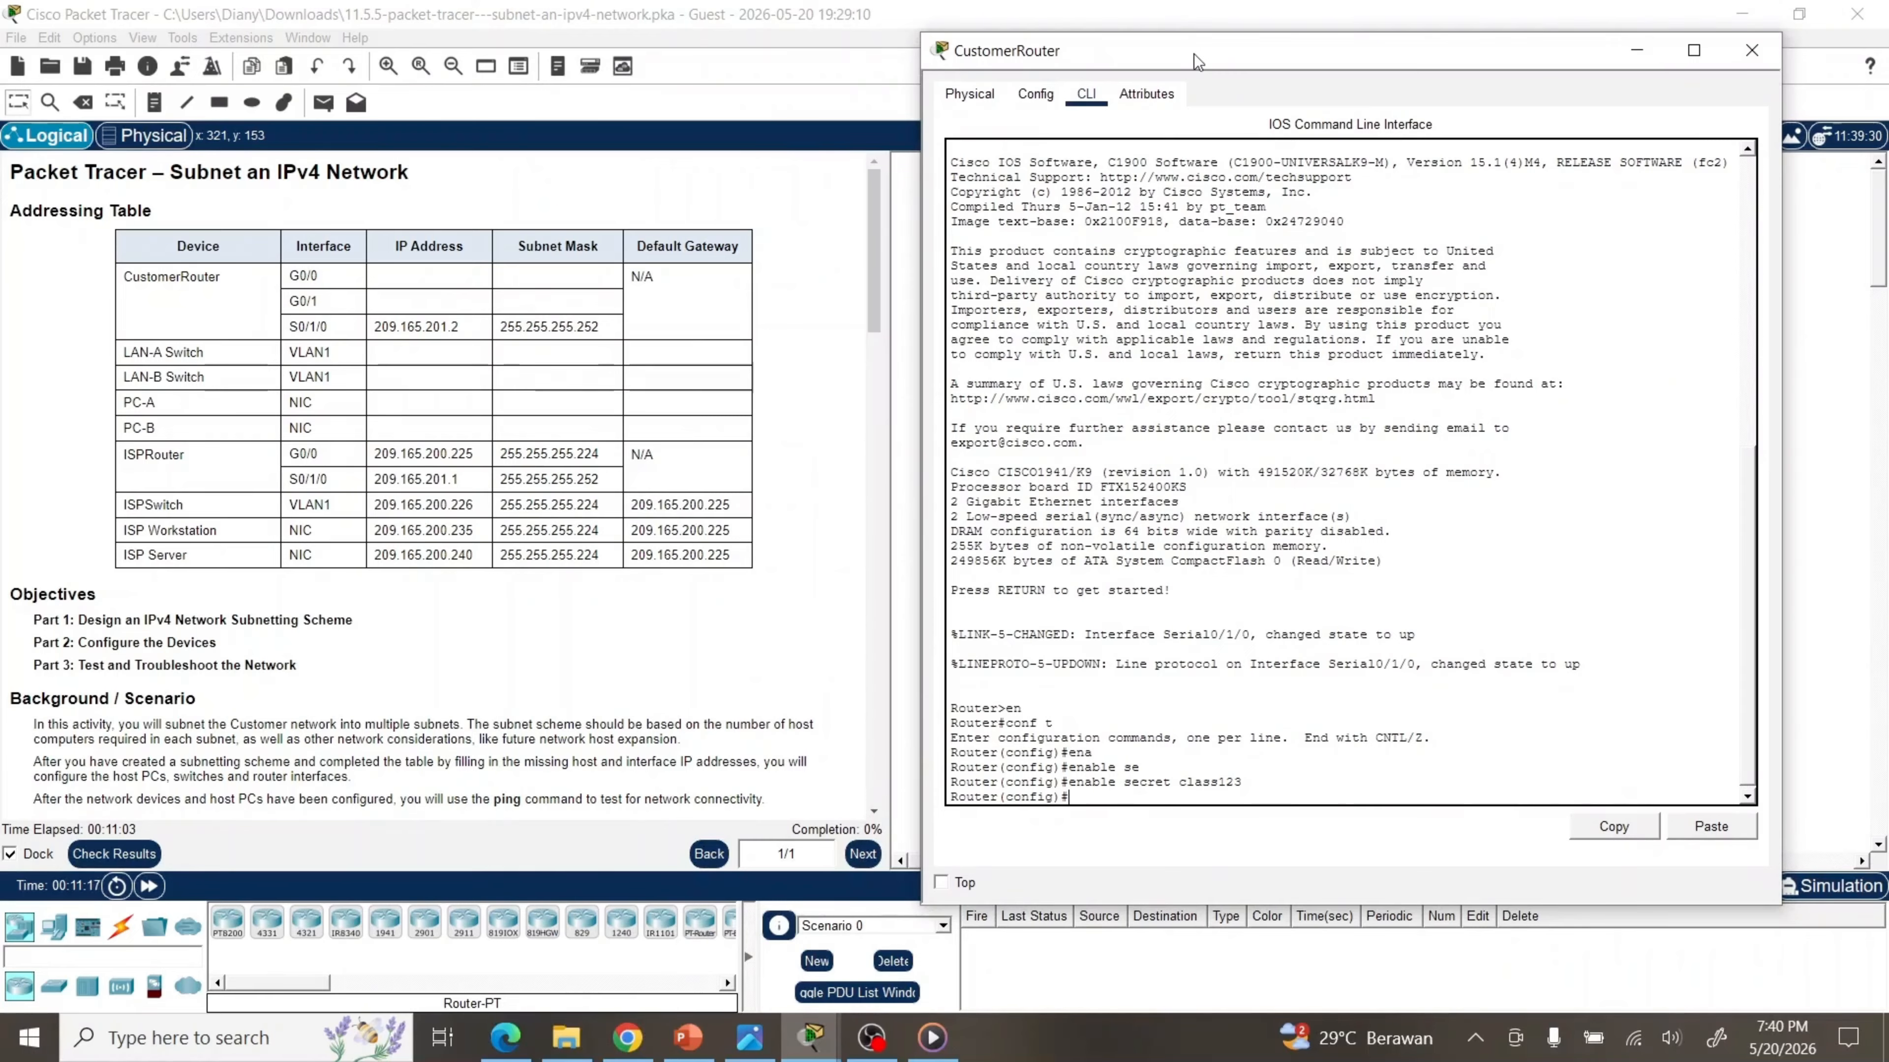
{"action": "key", "text": "Up"}
{"action": "key", "text": "BackSpace"}
{"action": "type", "text": "Class123"}
{"action": "key", "text": "Return"}
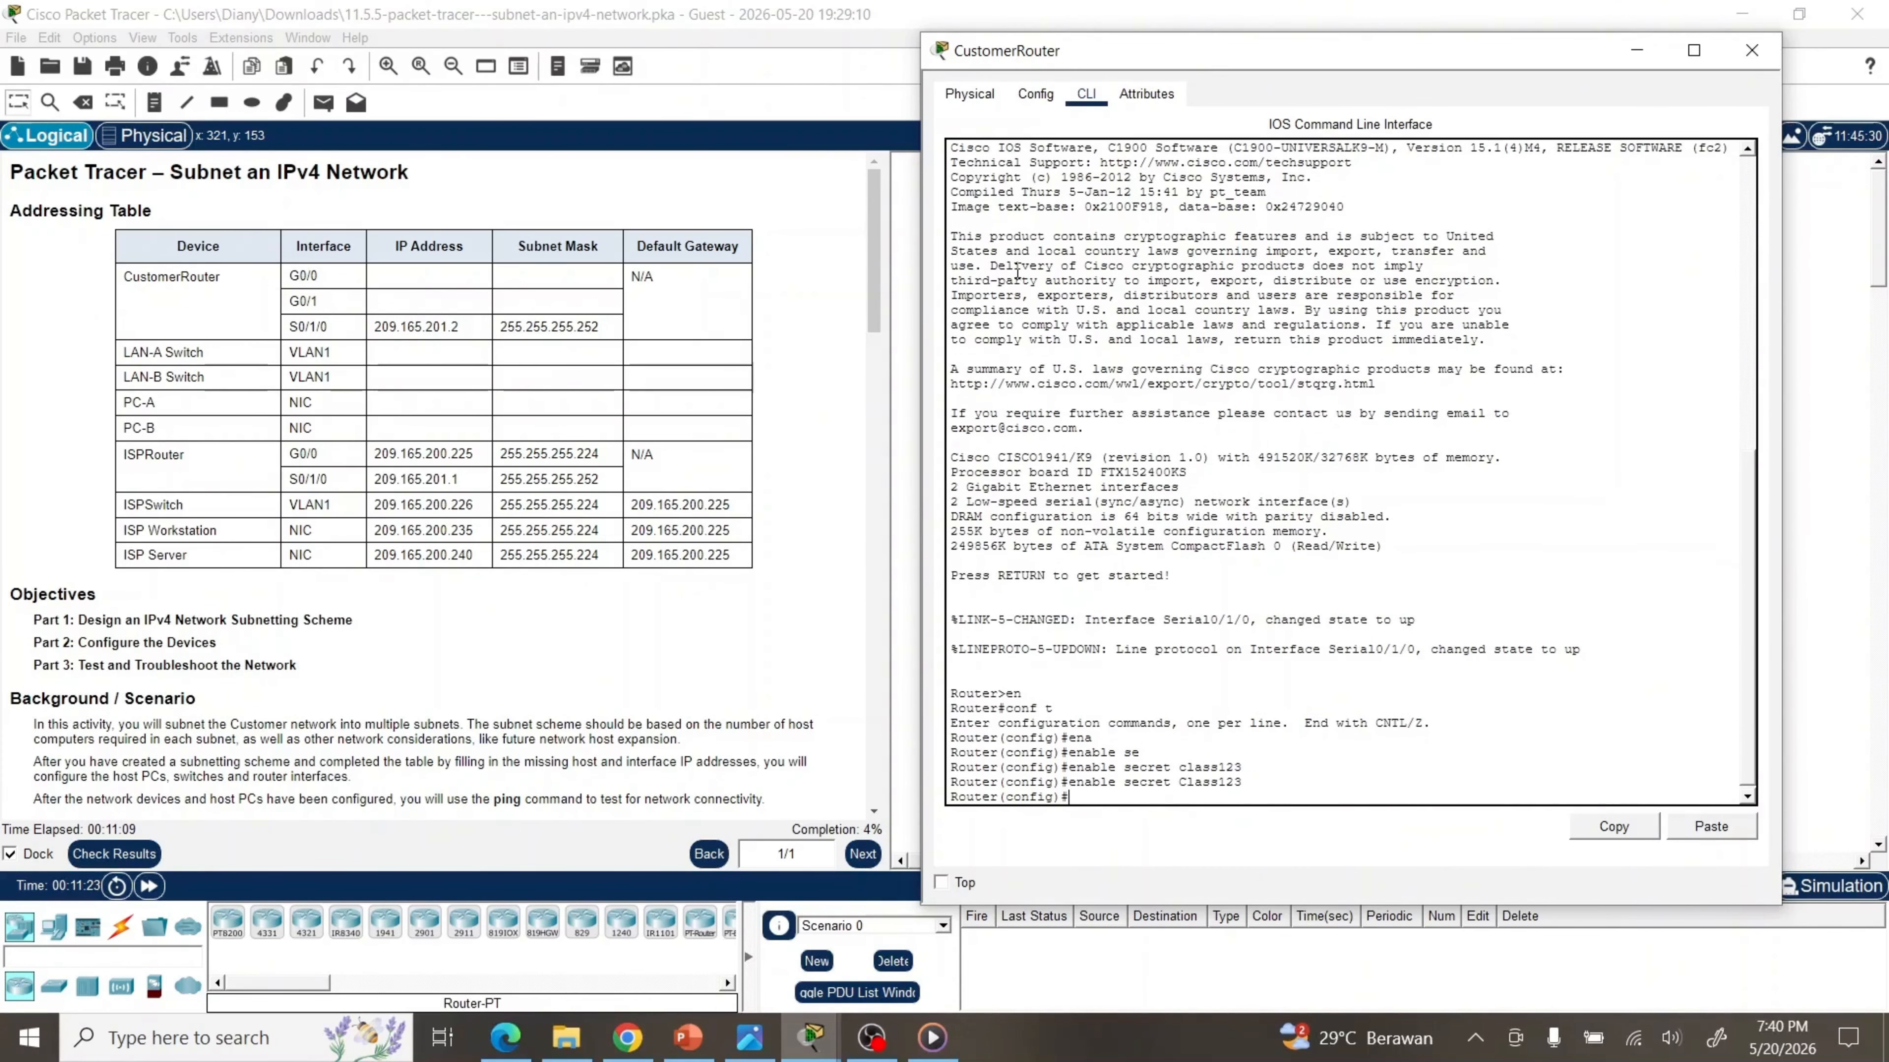
{"action": "key", "text": "Return"}
{"action": "key", "text": "Return"}
{"action": "key", "text": "Return"}
{"action": "key", "text": "Return"}
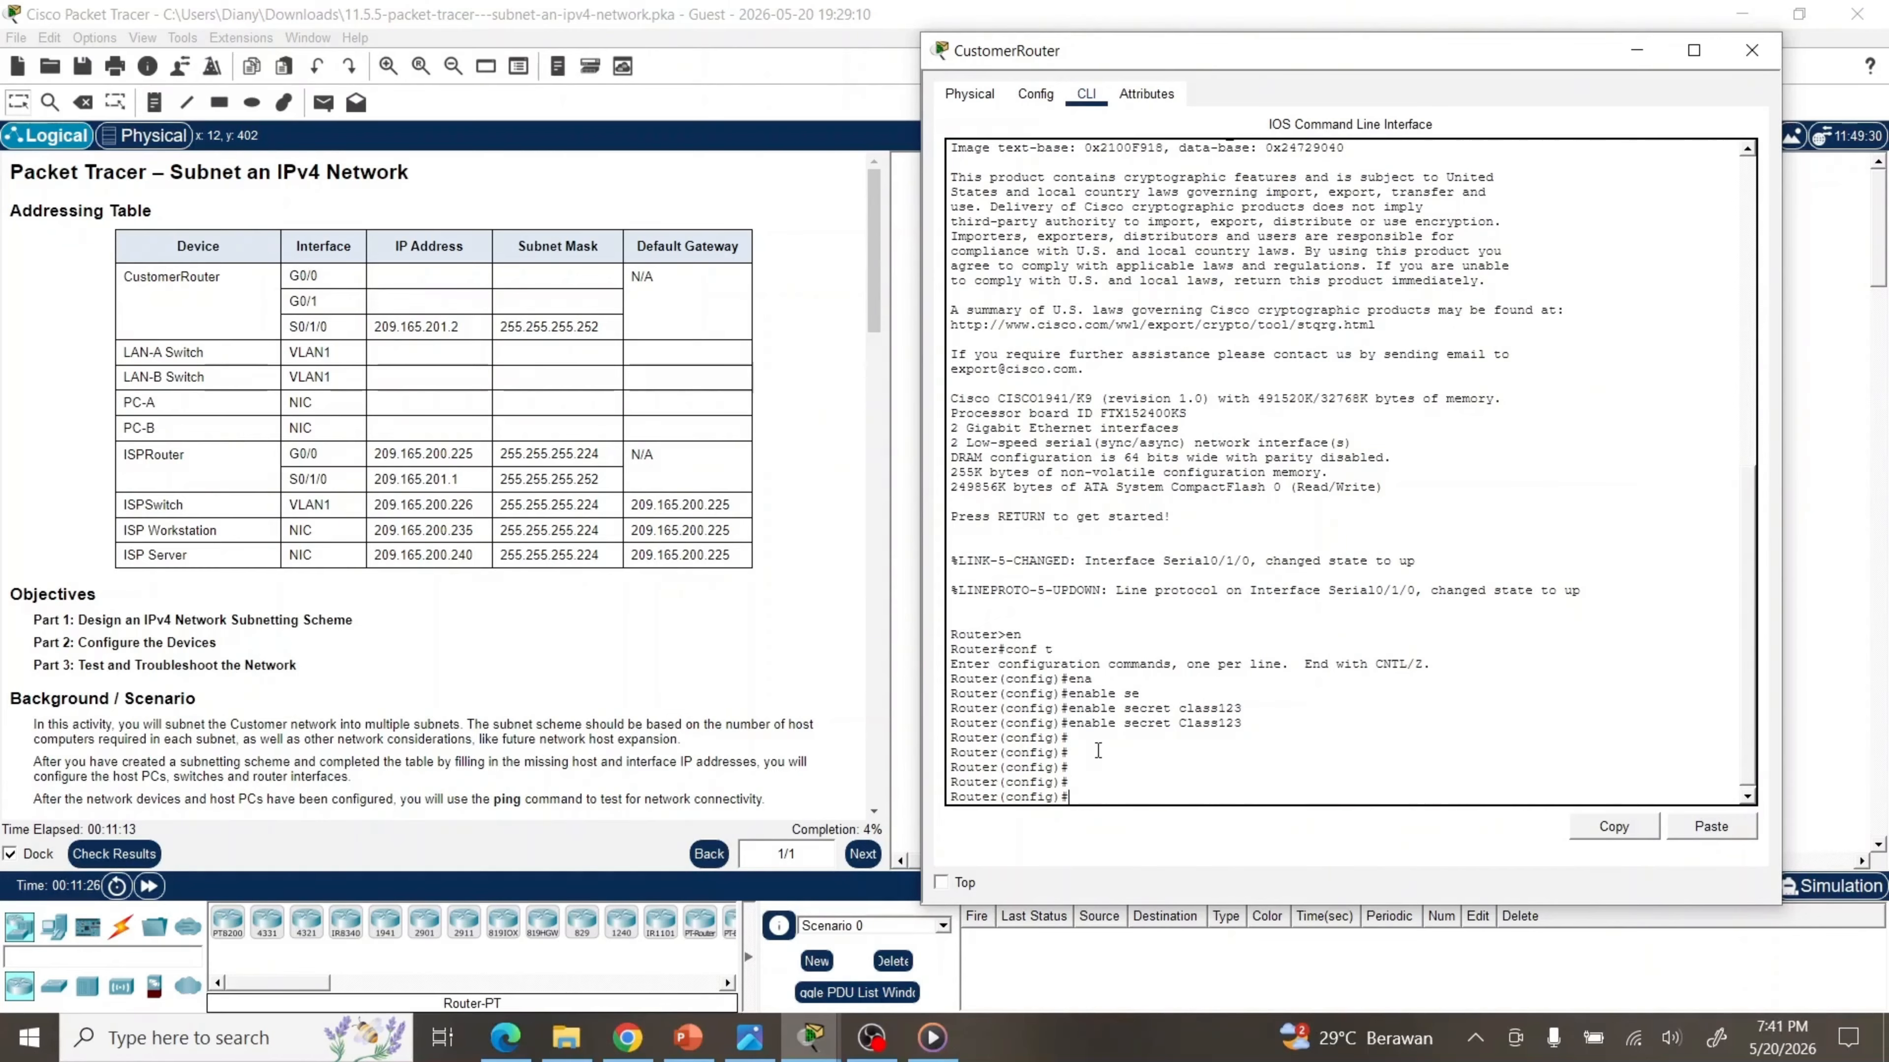
Give line console 0 a password and require login
{"action": "type", "text": "line con"}
{"action": "key", "text": "Tab"}
{"action": "type", "text": "0"}
{"action": "key", "text": "Return"}
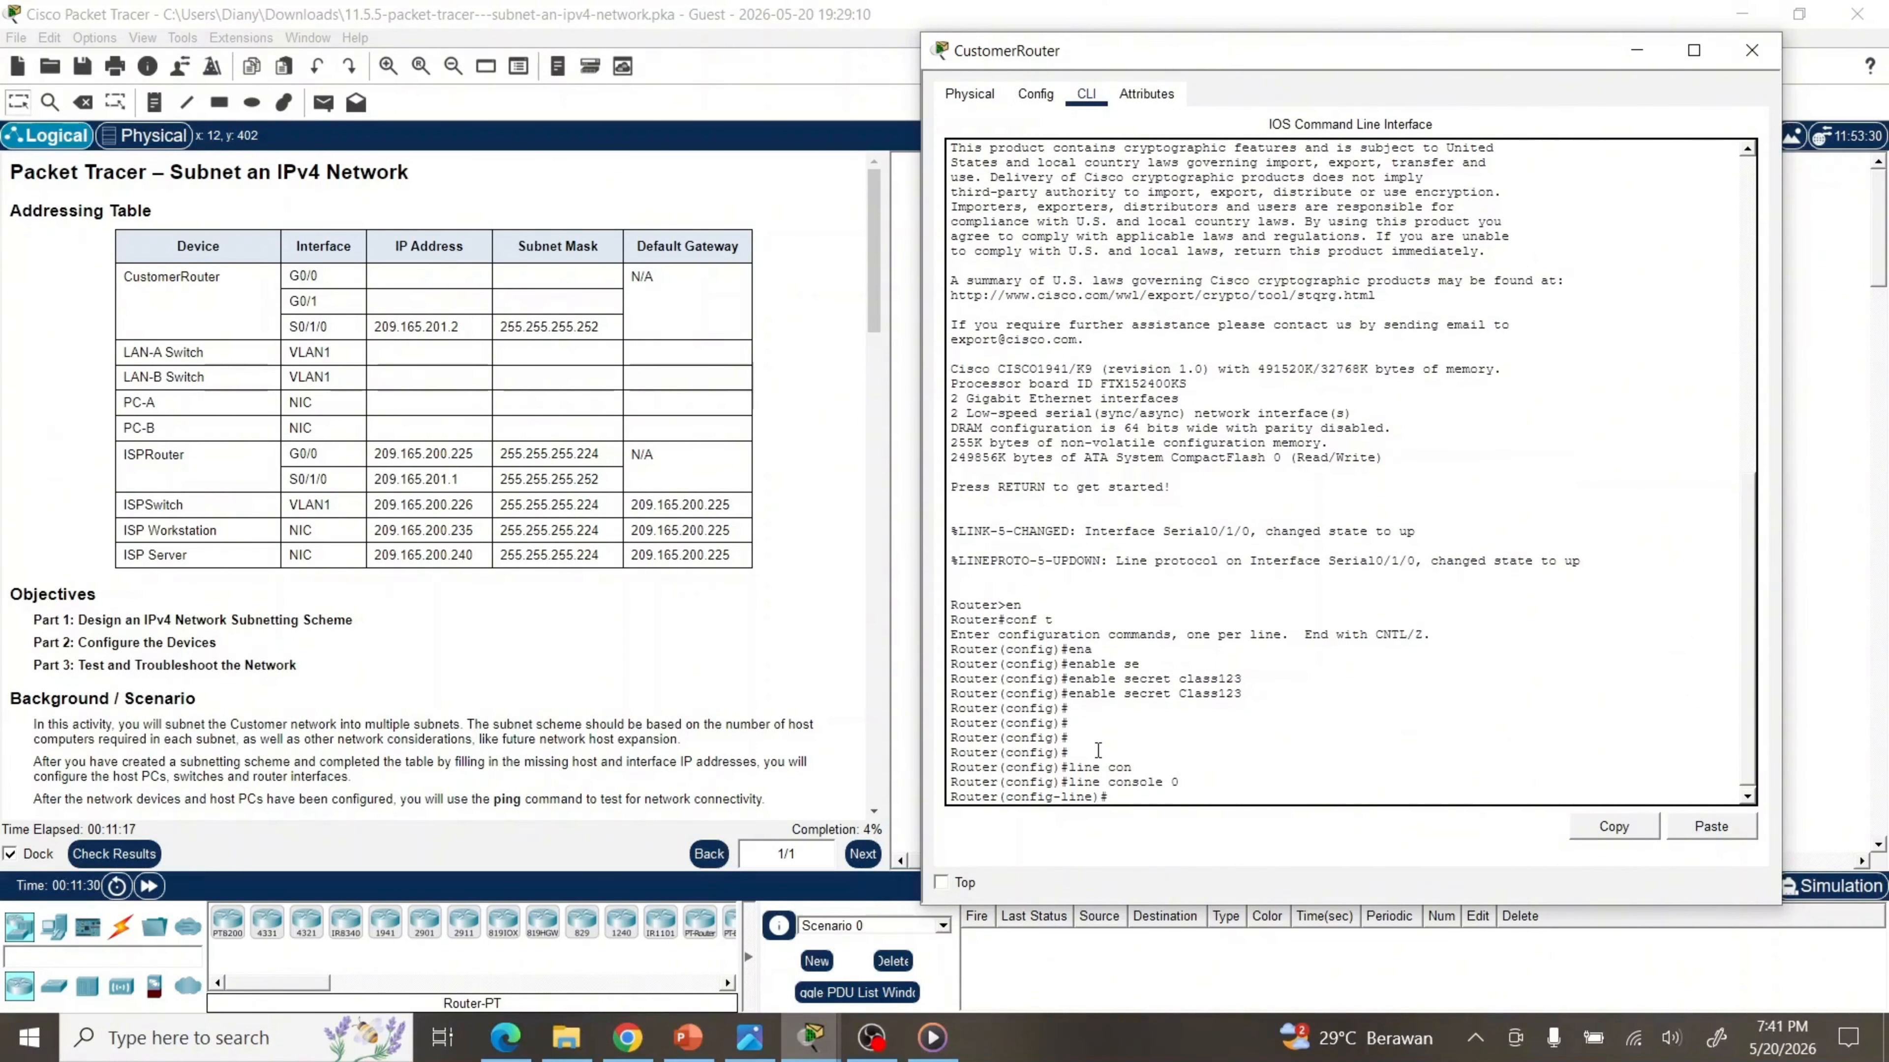
{"action": "type", "text": "pass"}
{"action": "key", "text": "Tab"}
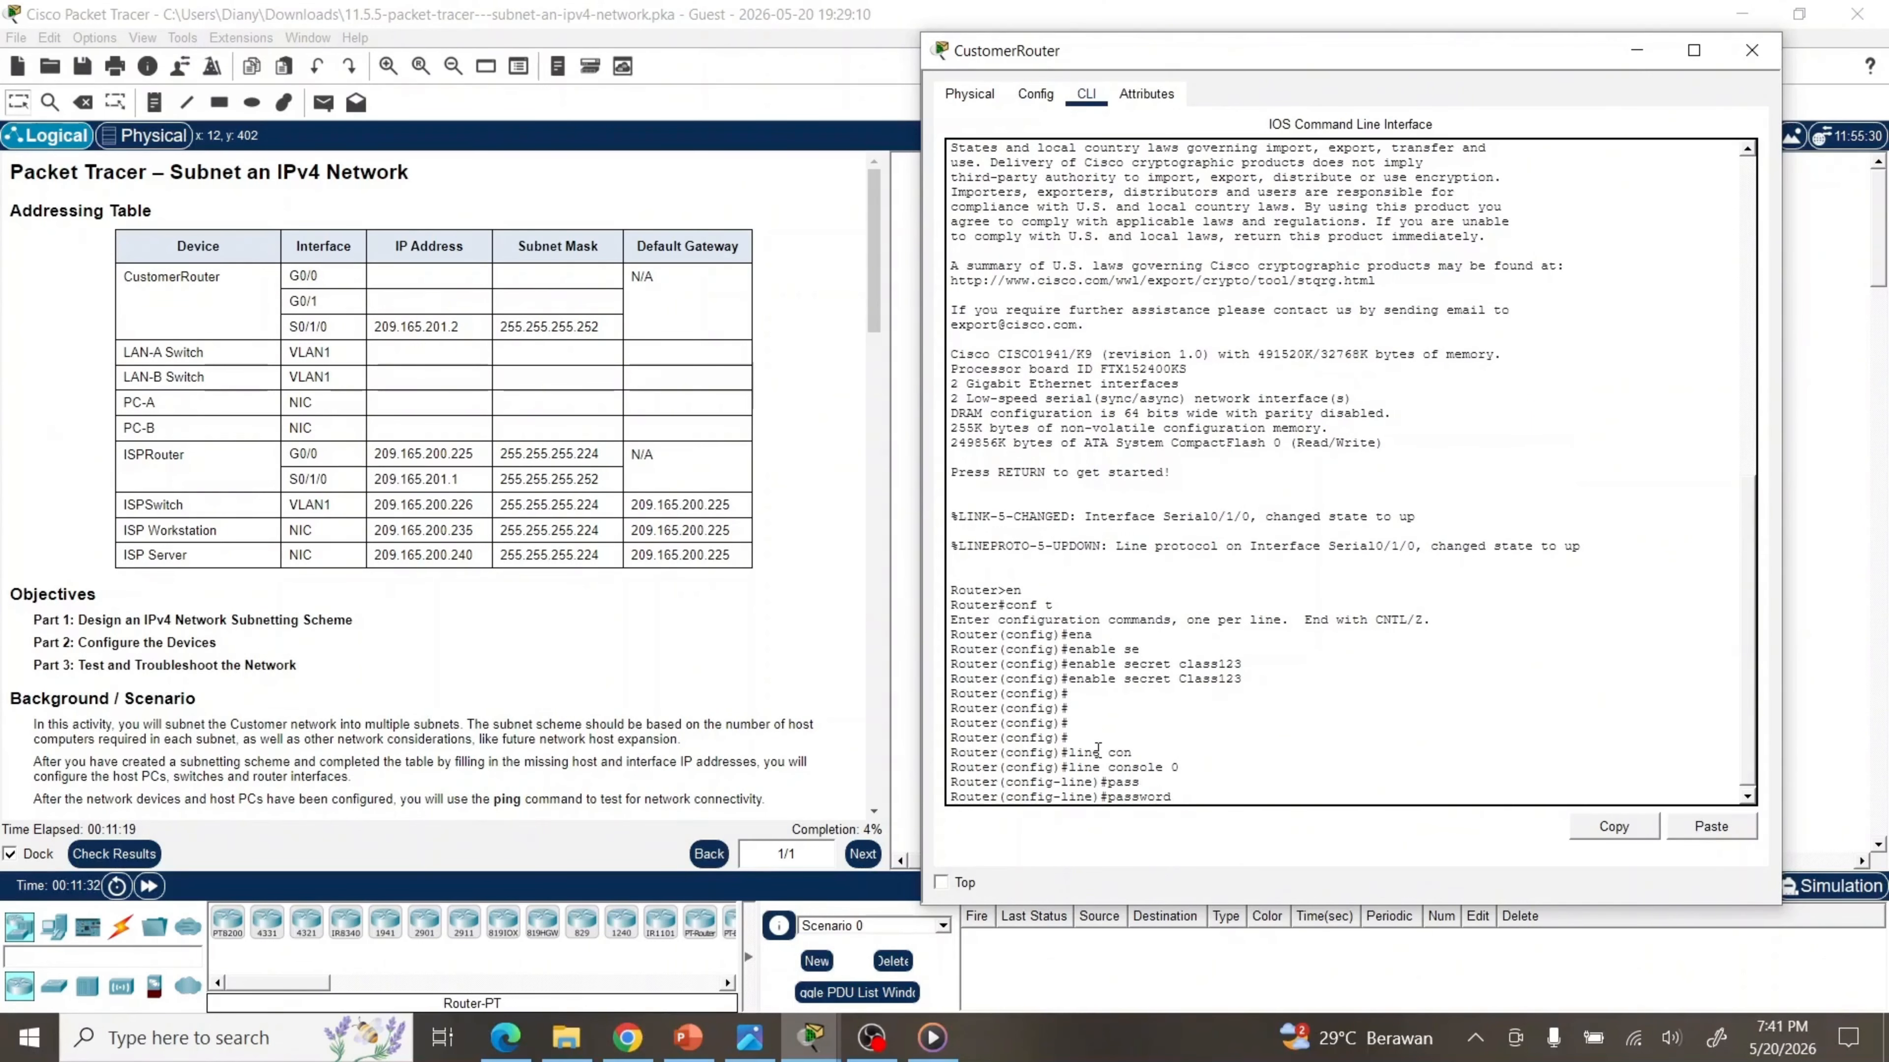
{"action": "type", "text": "Cisco123"}
{"action": "key", "text": "Return"}
{"action": "type", "text": "lo"}
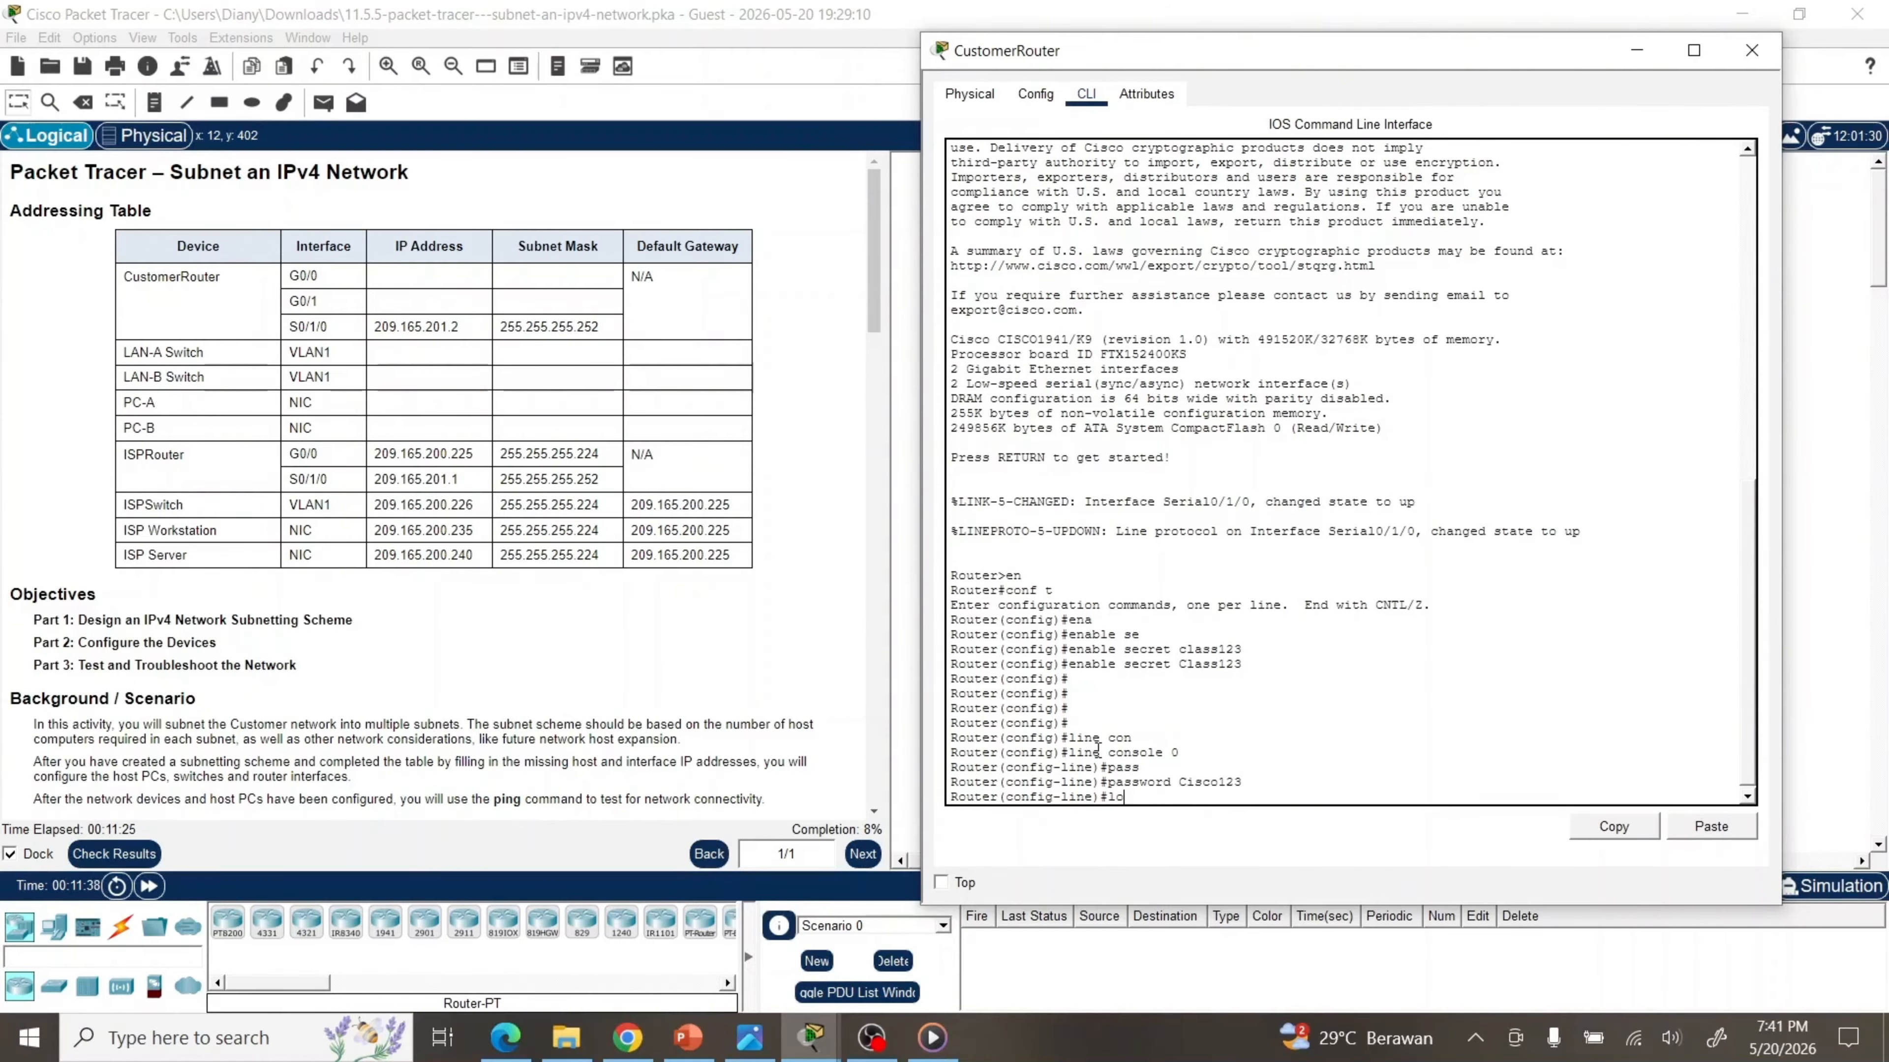
{"action": "type", "text": "gin"}
{"action": "key", "text": "Return"}
{"action": "type", "text": "exit"}
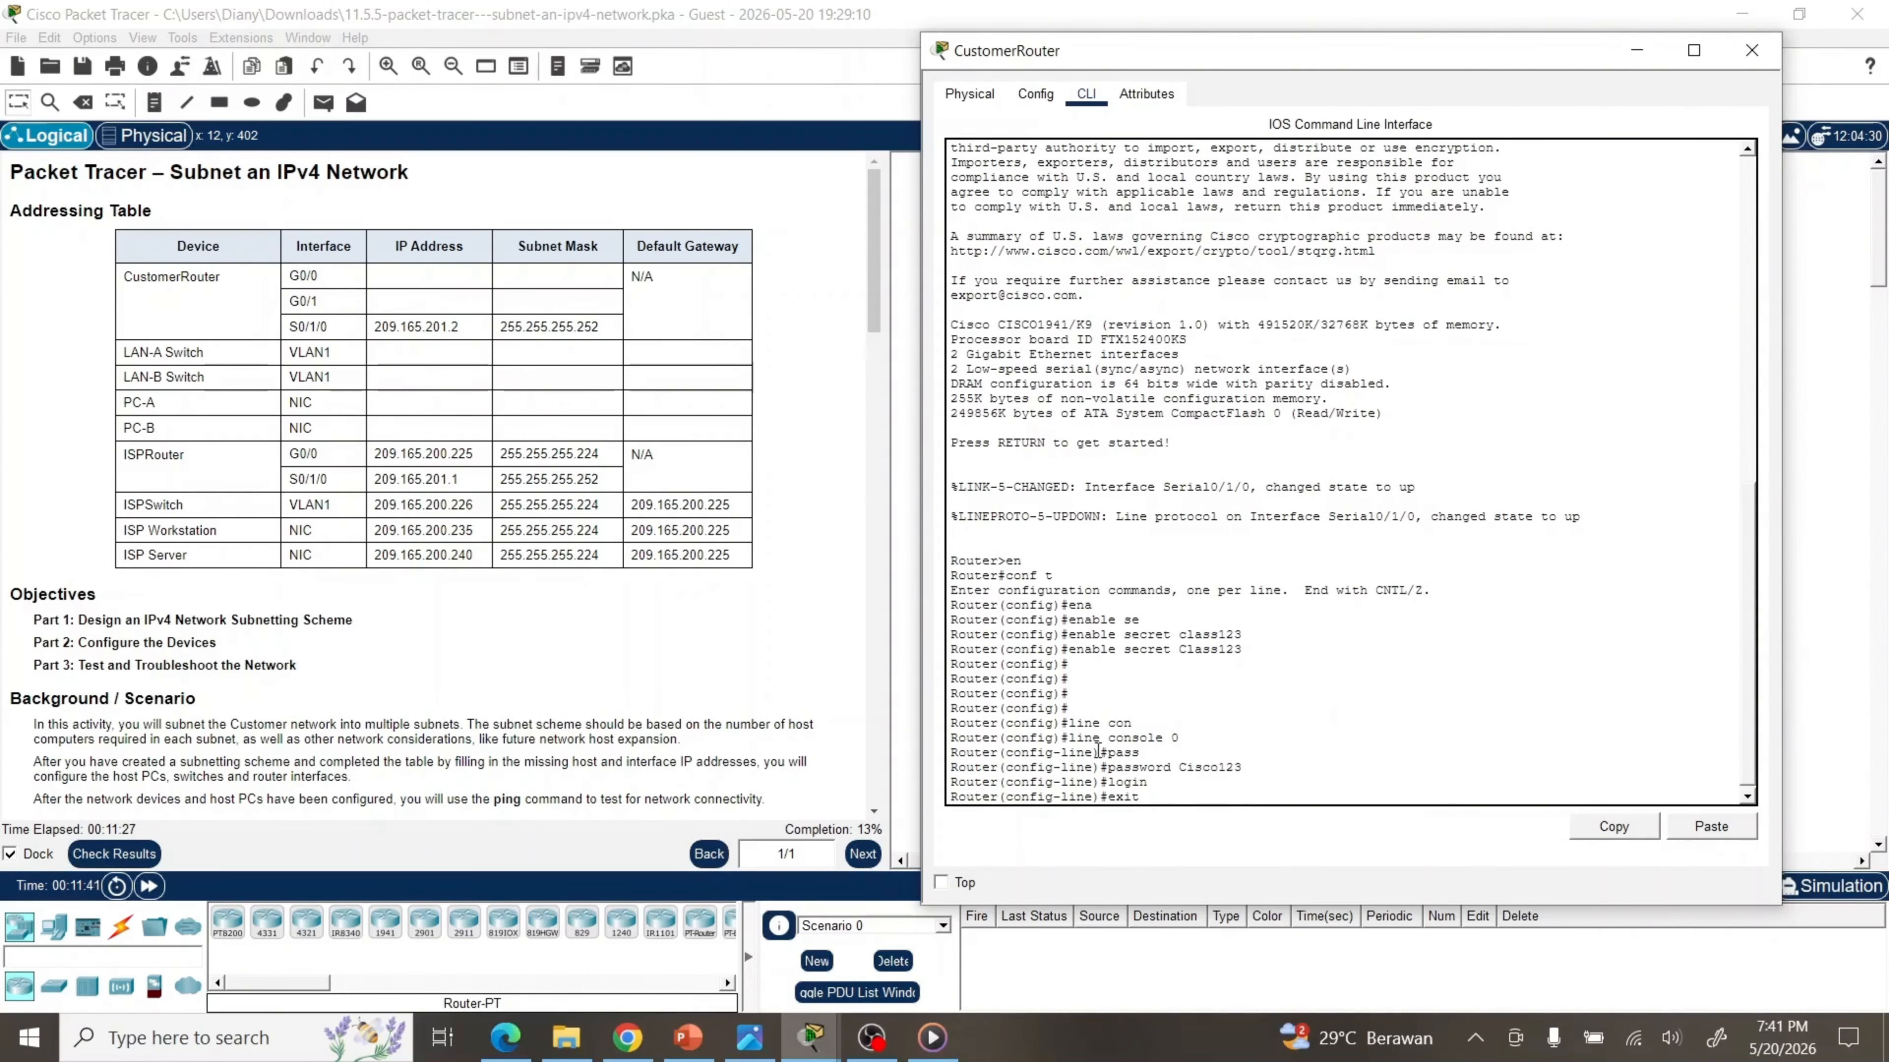
{"action": "key", "text": "Return"}
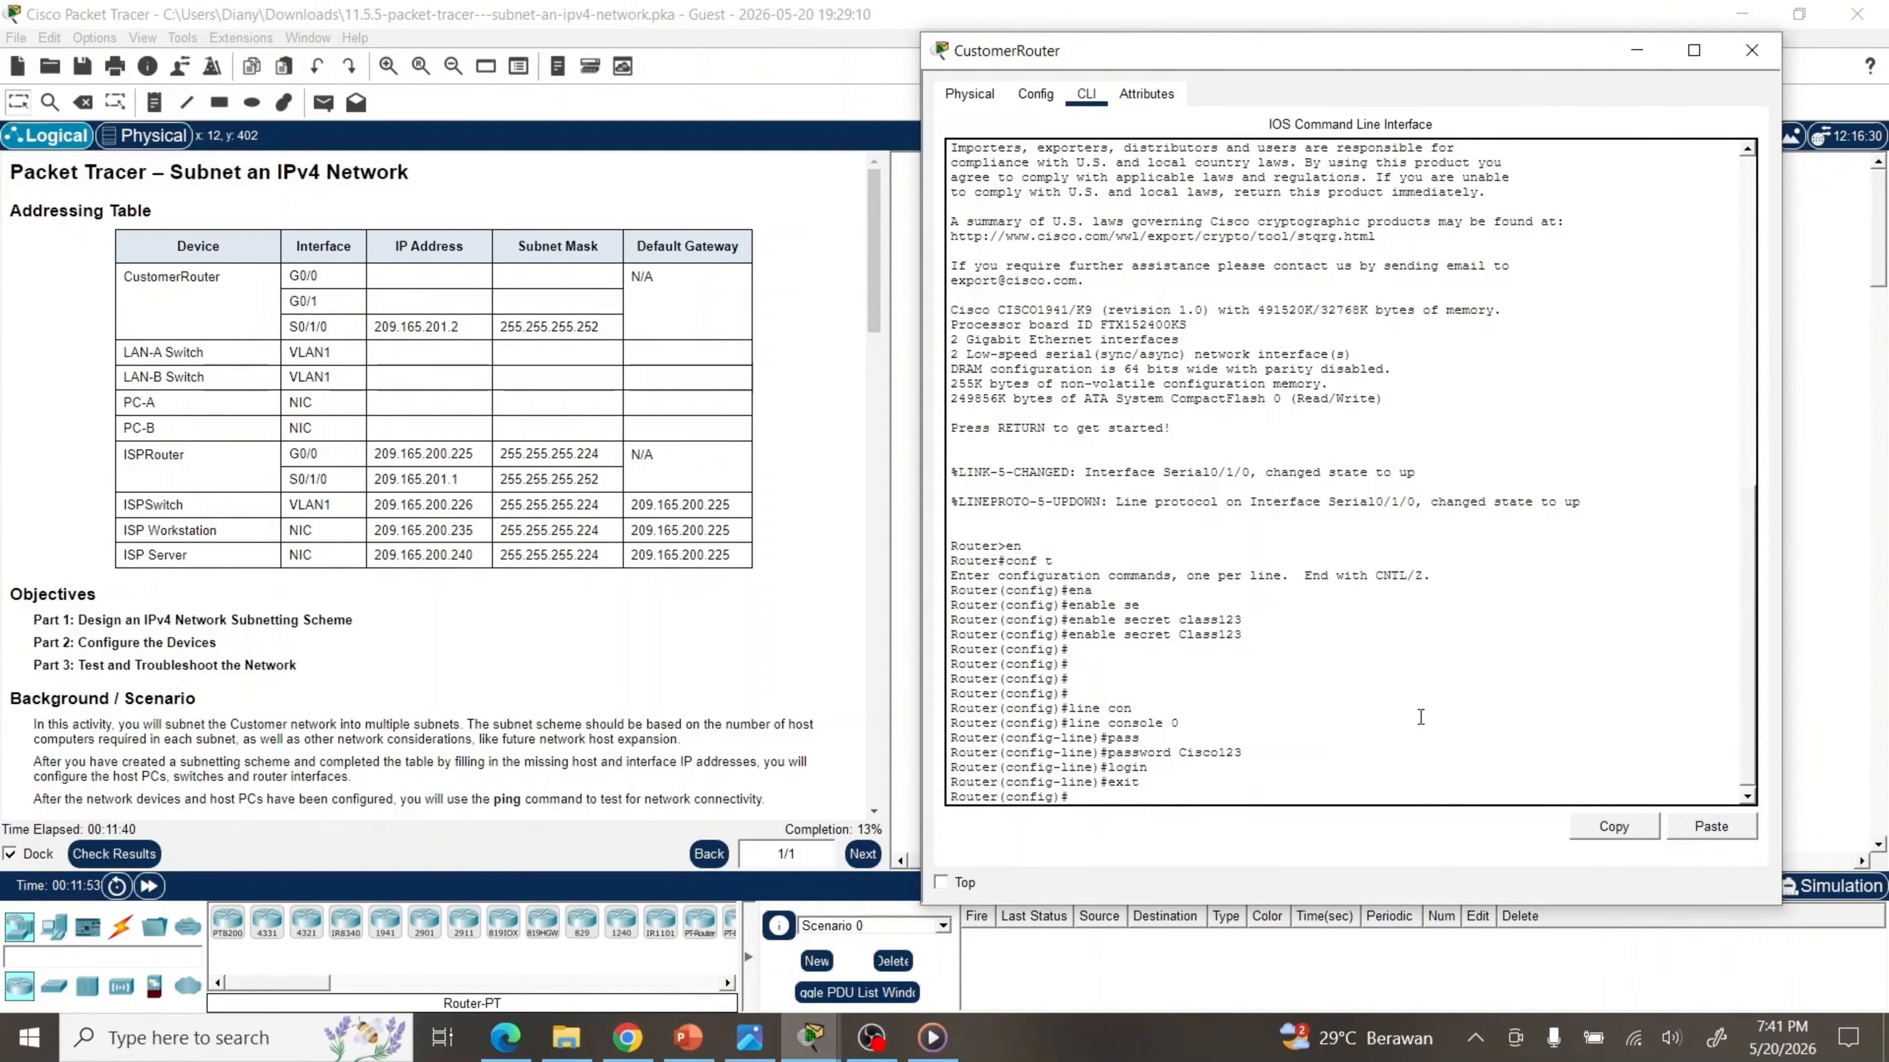
Set the router hostname to CustomerRouter
{"action": "type", "text": "hos"}
{"action": "key", "text": "Tab"}
{"action": "type", "text": "C"}
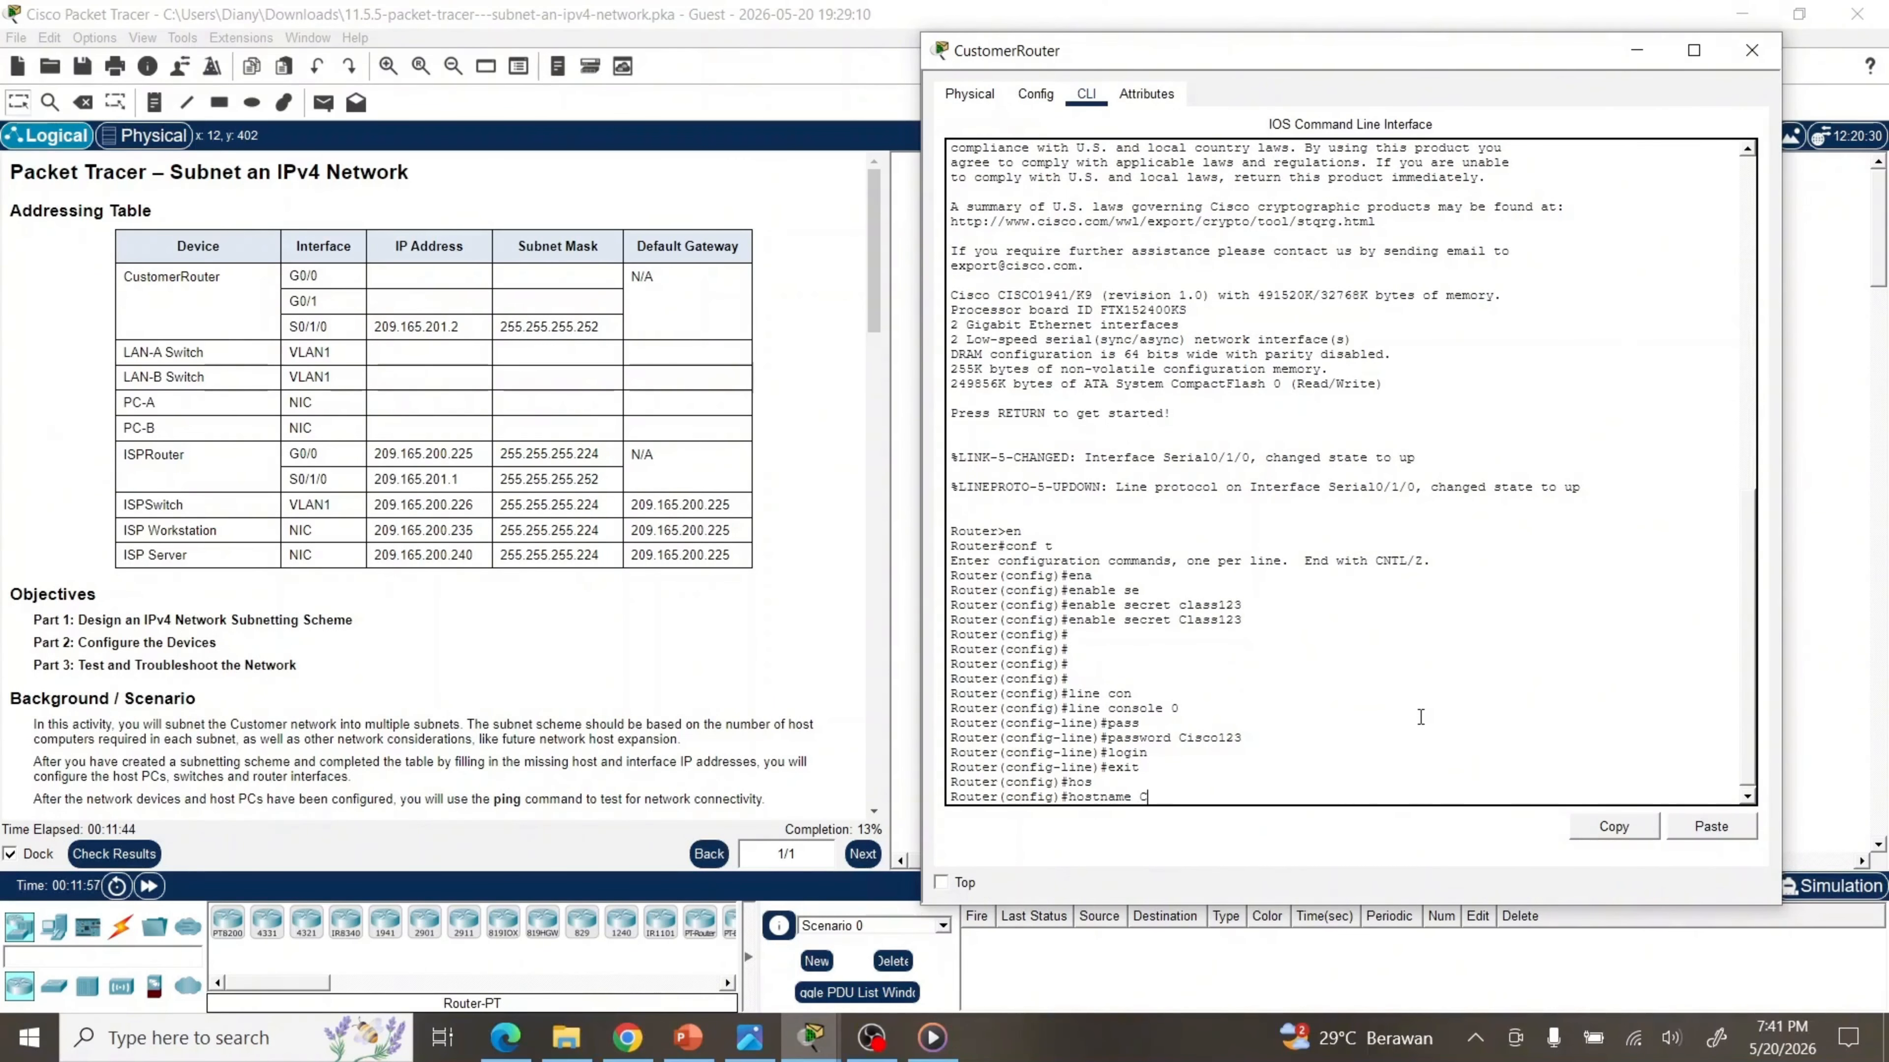
{"action": "type", "text": "ustomerRouter"}
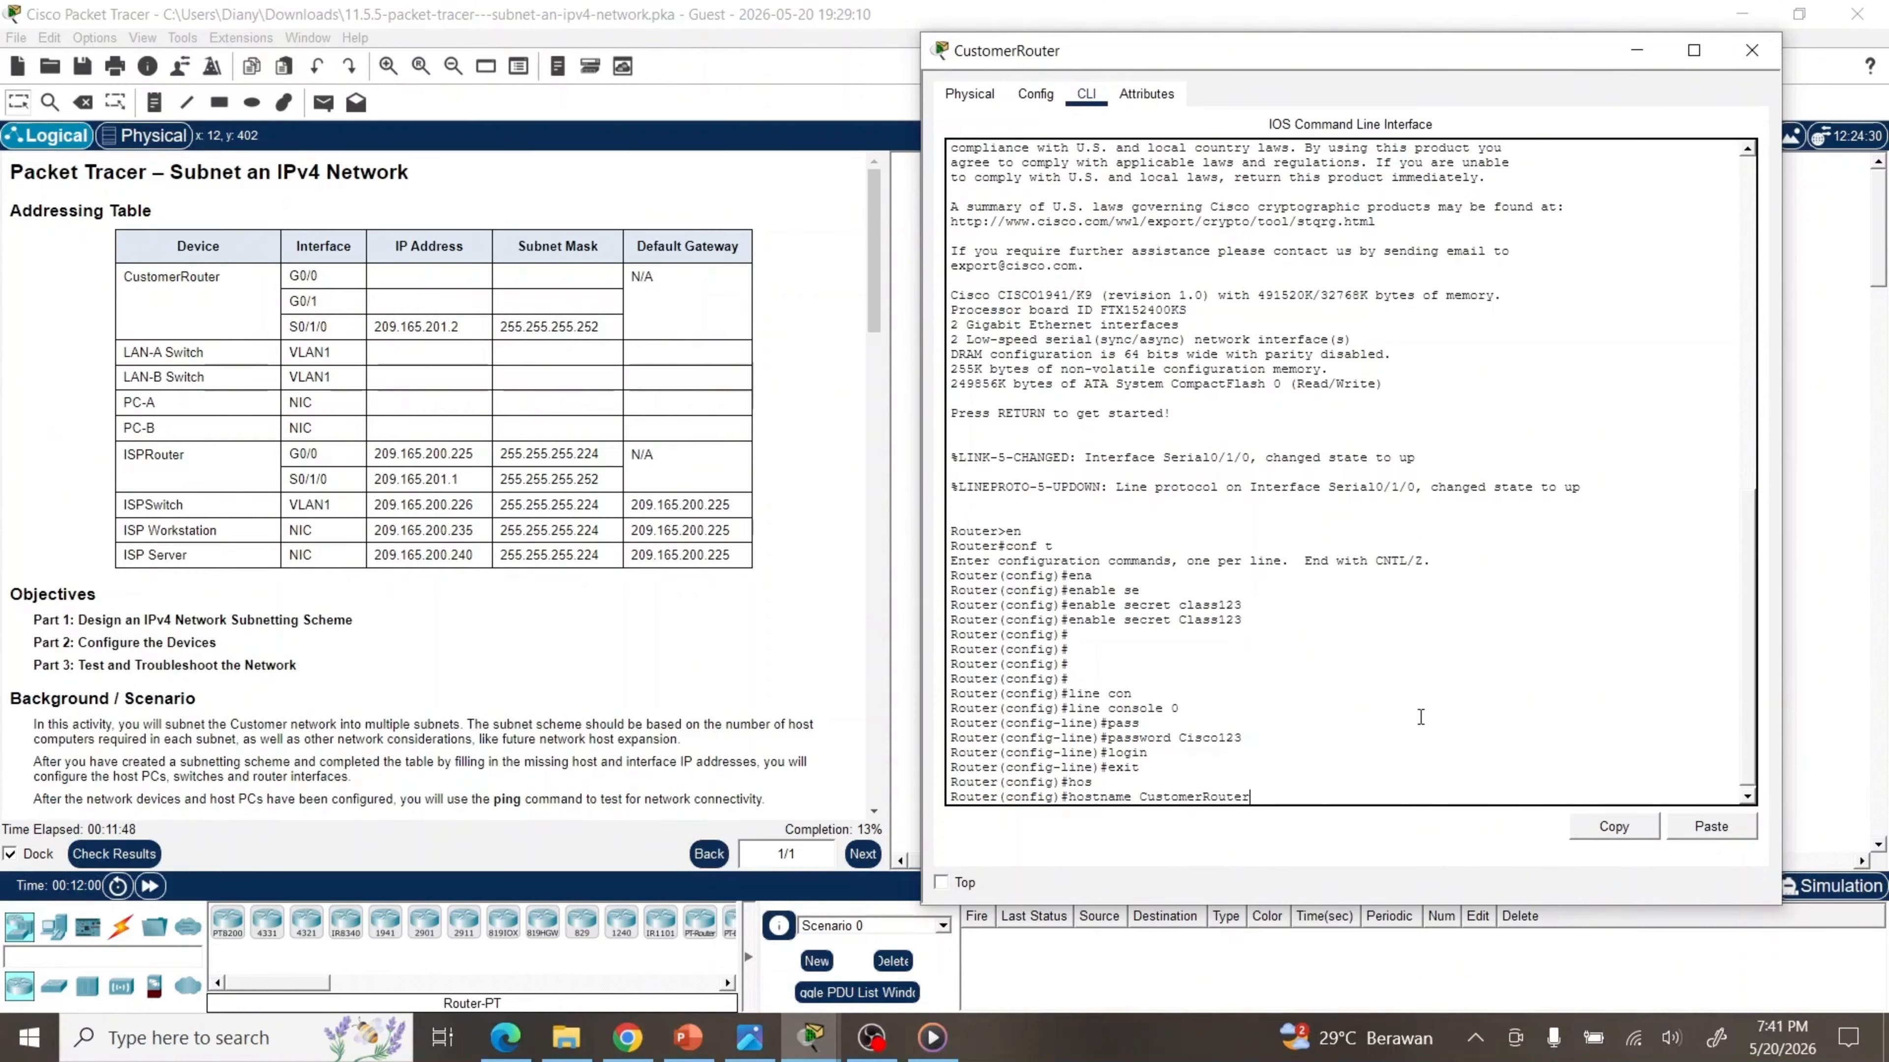
{"action": "key", "text": "Return"}
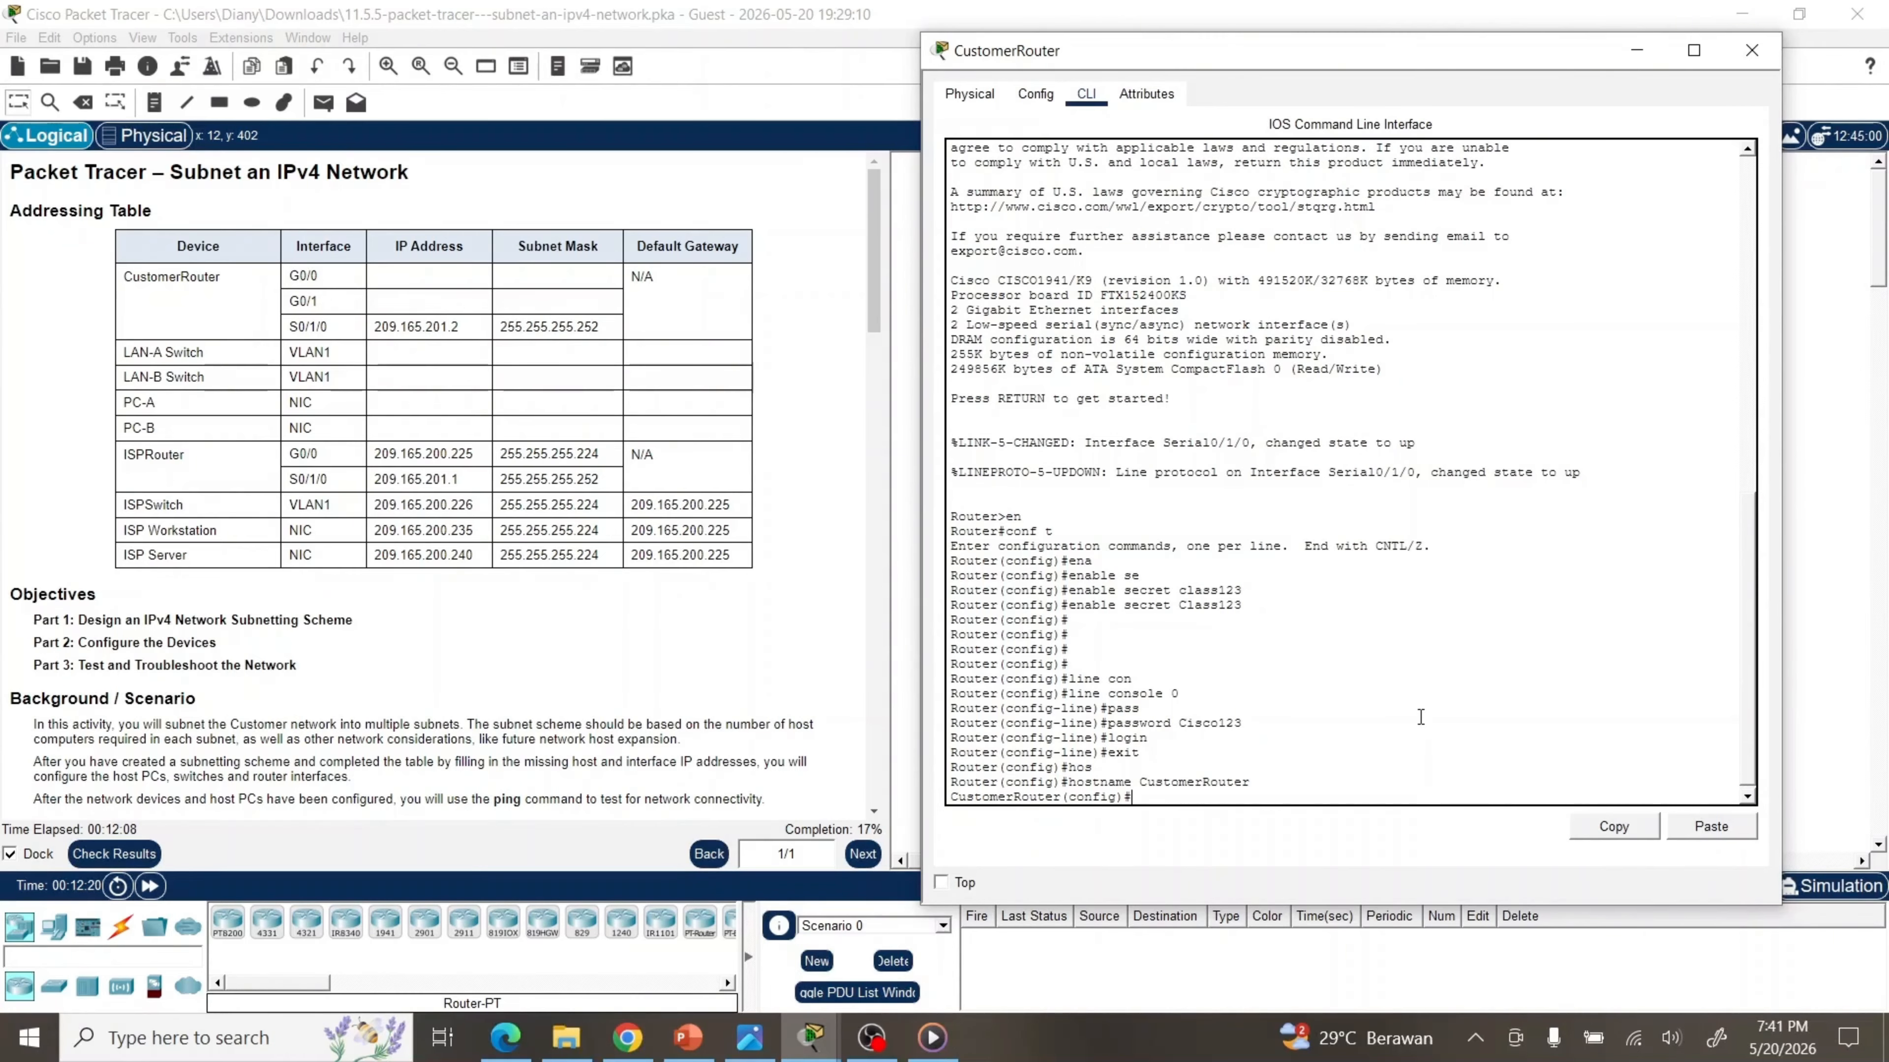
Assign G0/0 the address 192.168.0.1 255.255.255.192 and bring it up with no shutdown
{"action": "type", "text": "int"}
{"action": "key", "text": "Tab"}
{"action": "type", "text": "go"}
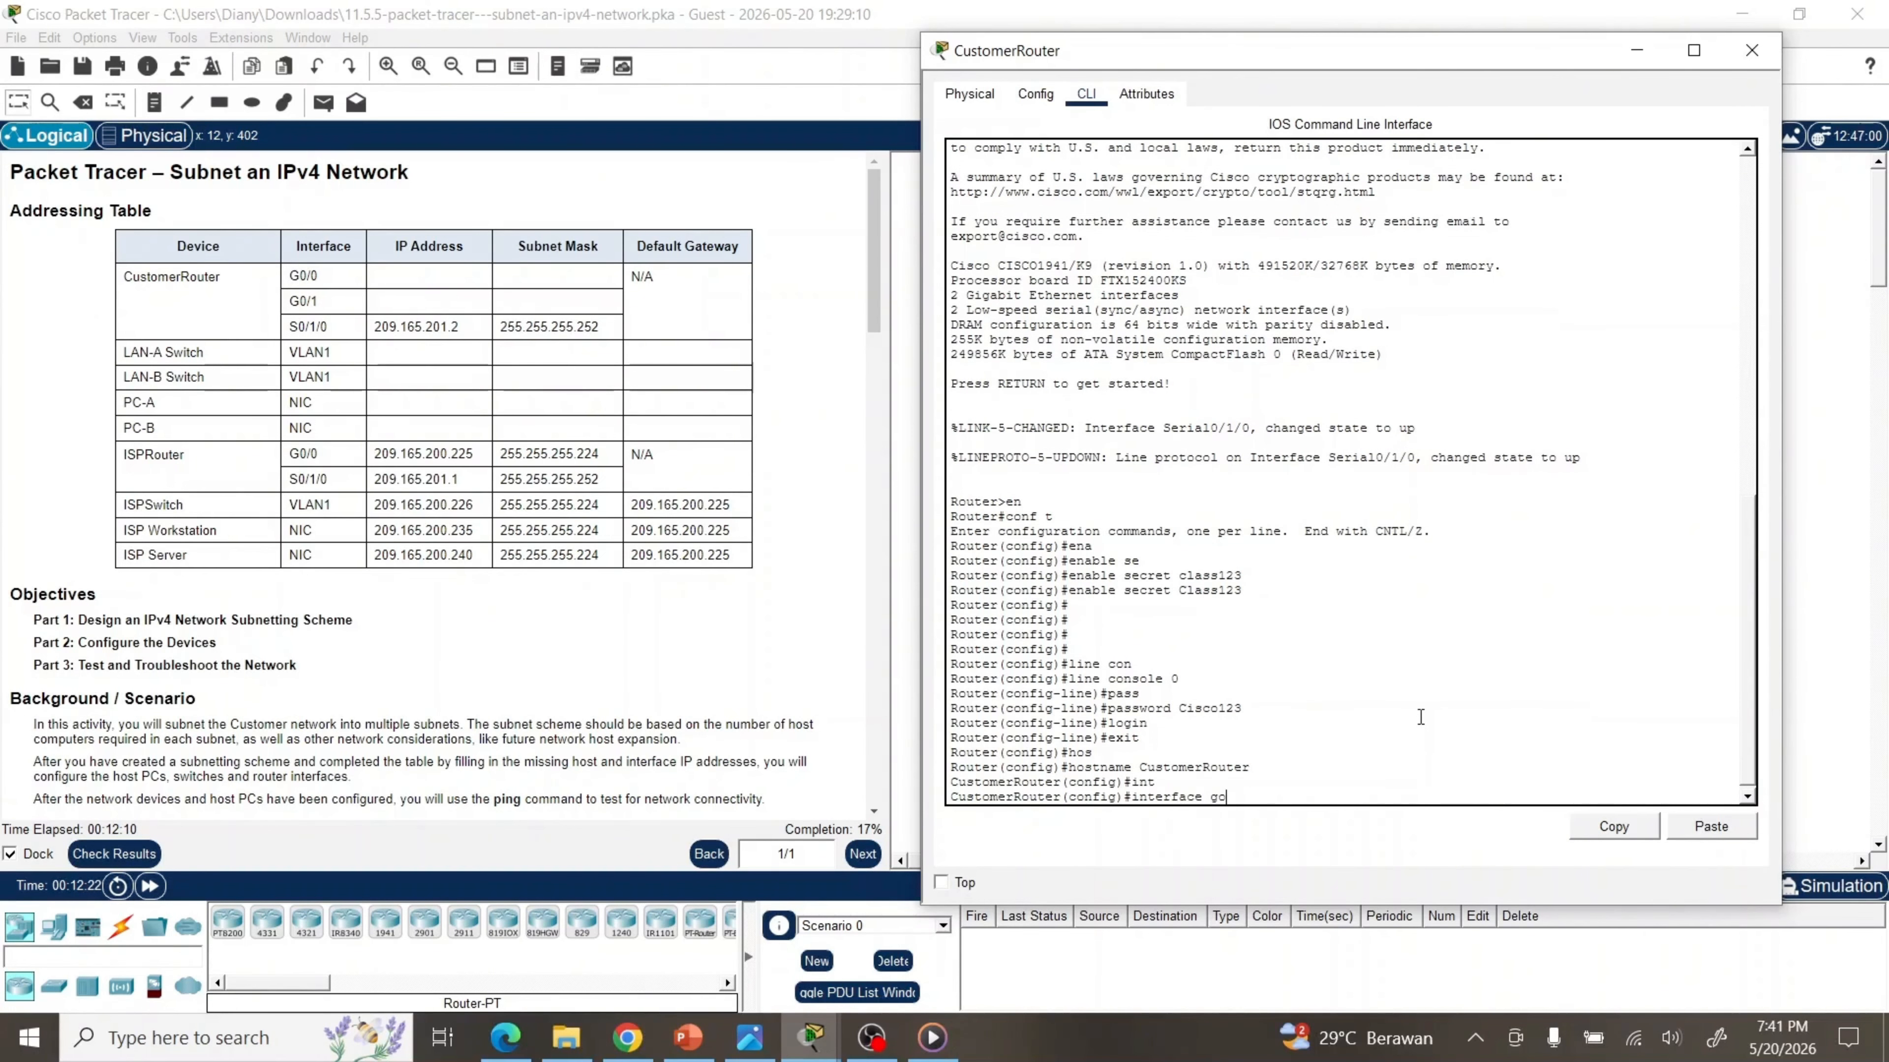
{"action": "key", "text": "Tab"}
{"action": "key", "text": "BackSpace"}
{"action": "type", "text": "i"}
{"action": "key", "text": "Tab"}
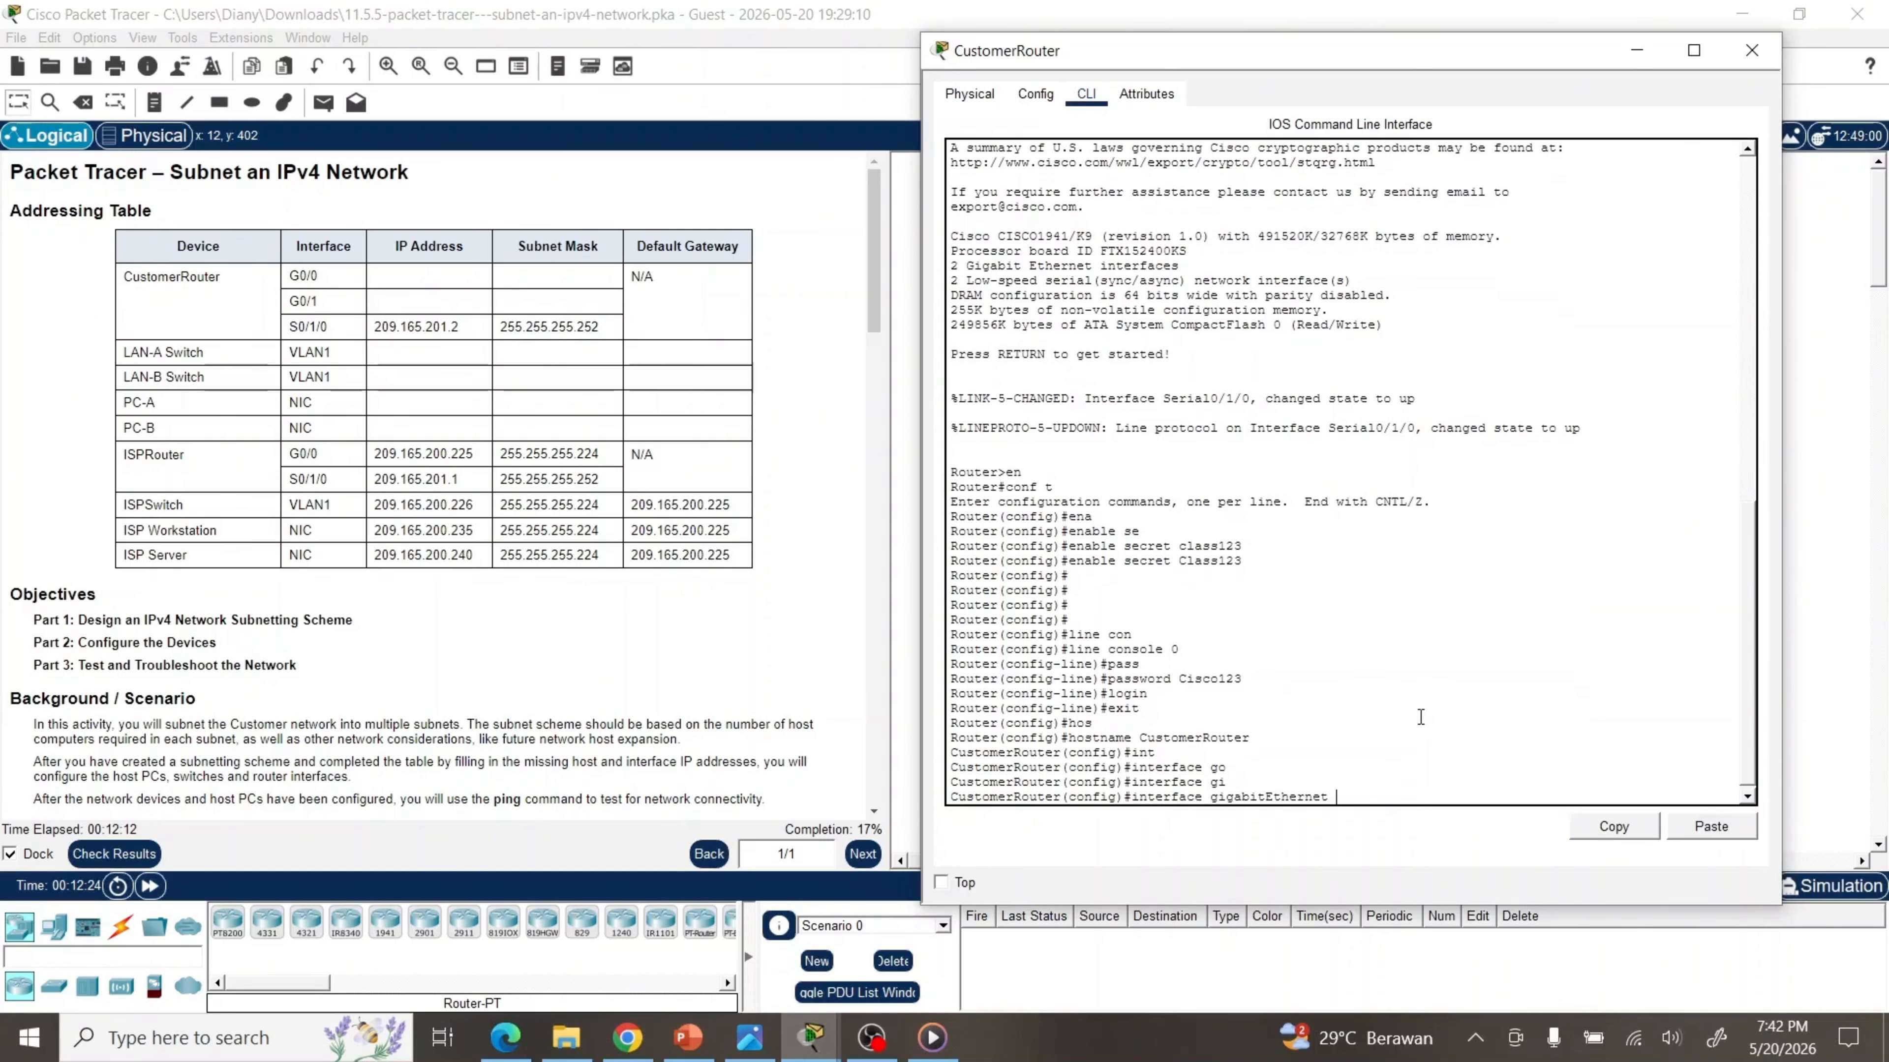
{"action": "type", "text": "0/0"}
{"action": "key", "text": "Return"}
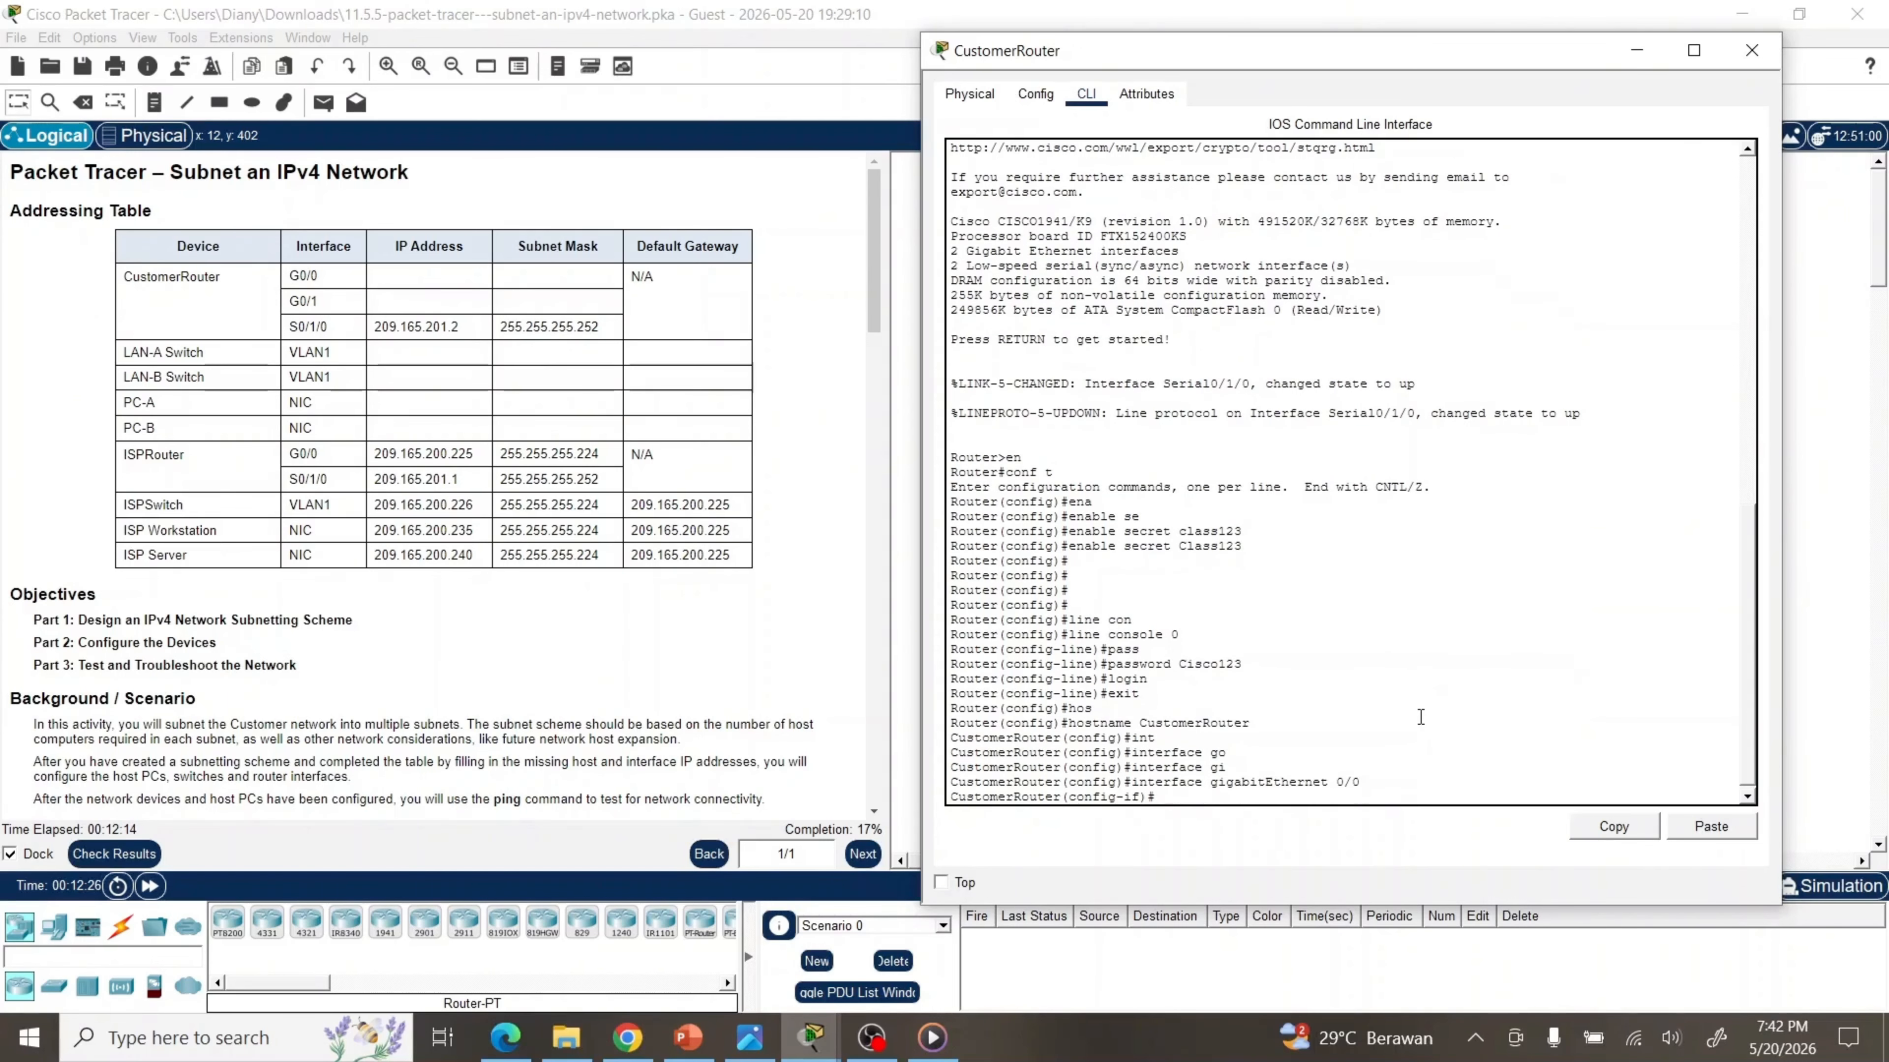
{"action": "type", "text": "ip add"}
{"action": "key", "text": "Tab"}
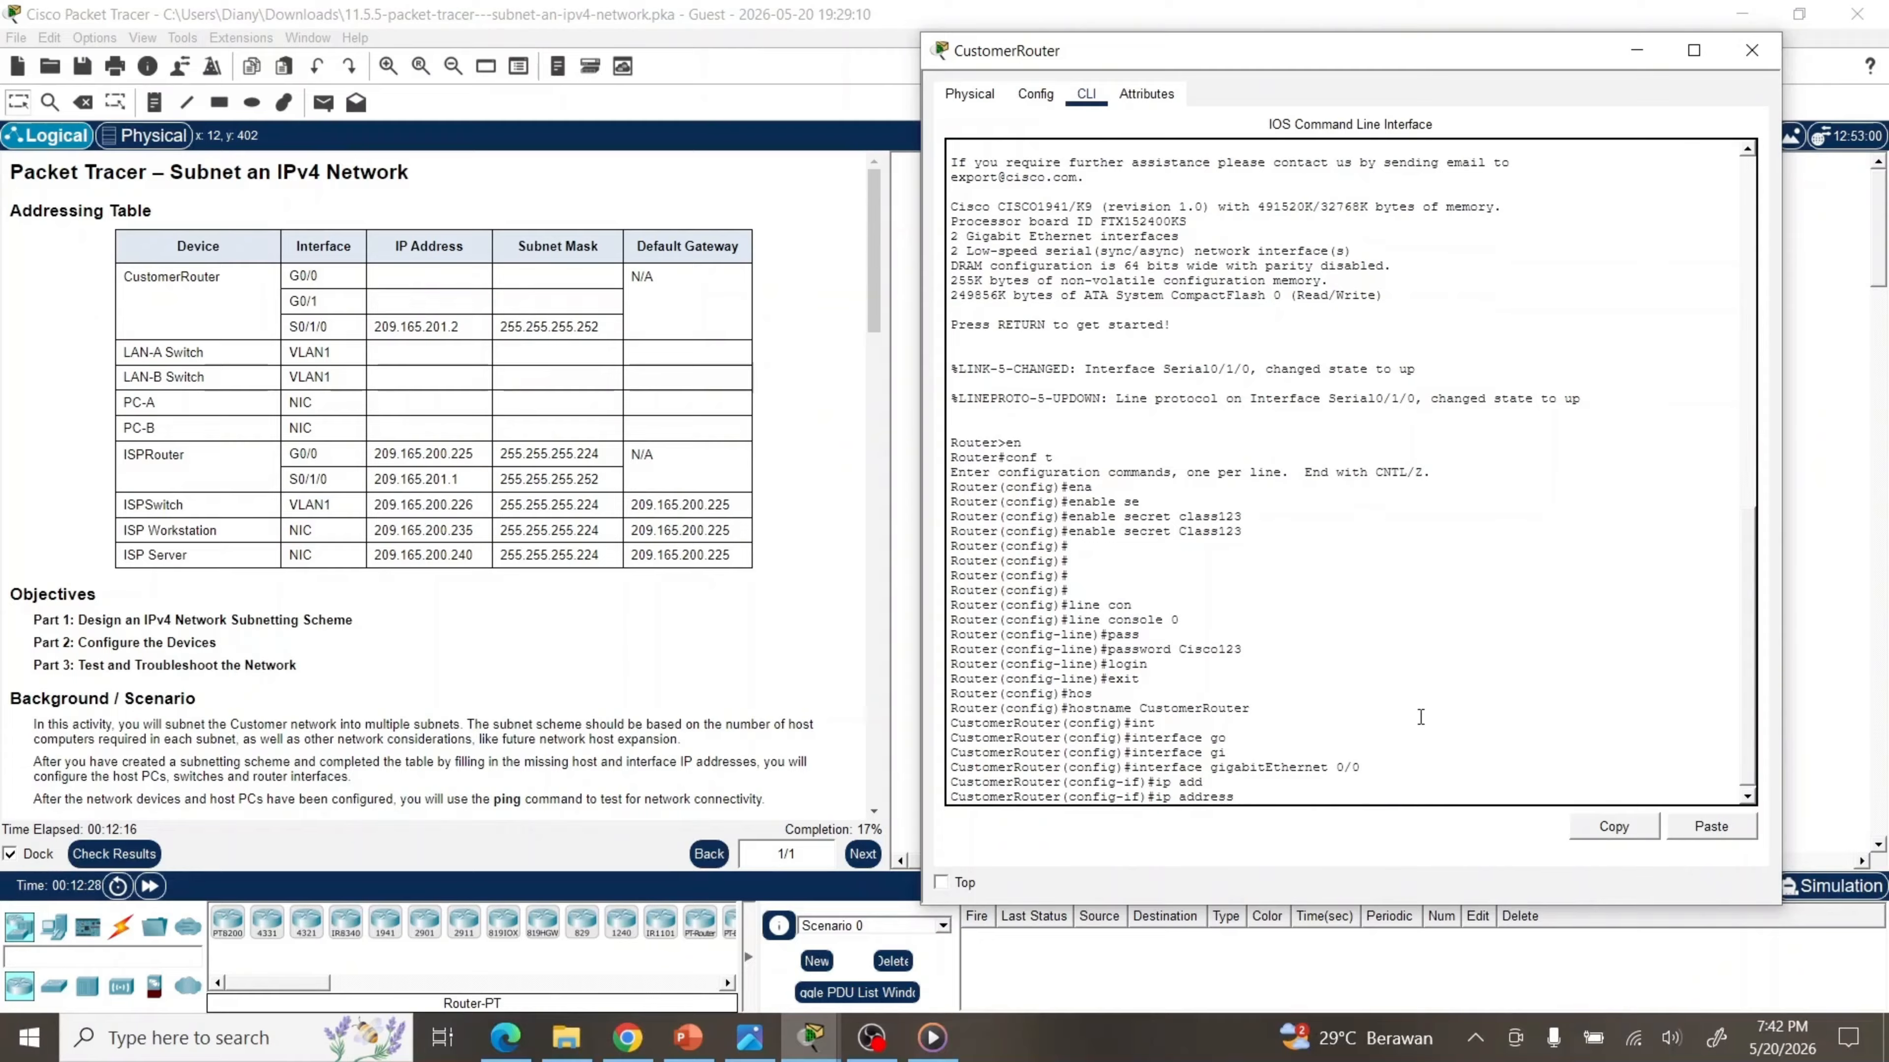
{"action": "type", "text": "192.168.0.1 255.255.255.192"}
{"action": "key", "text": "Return"}
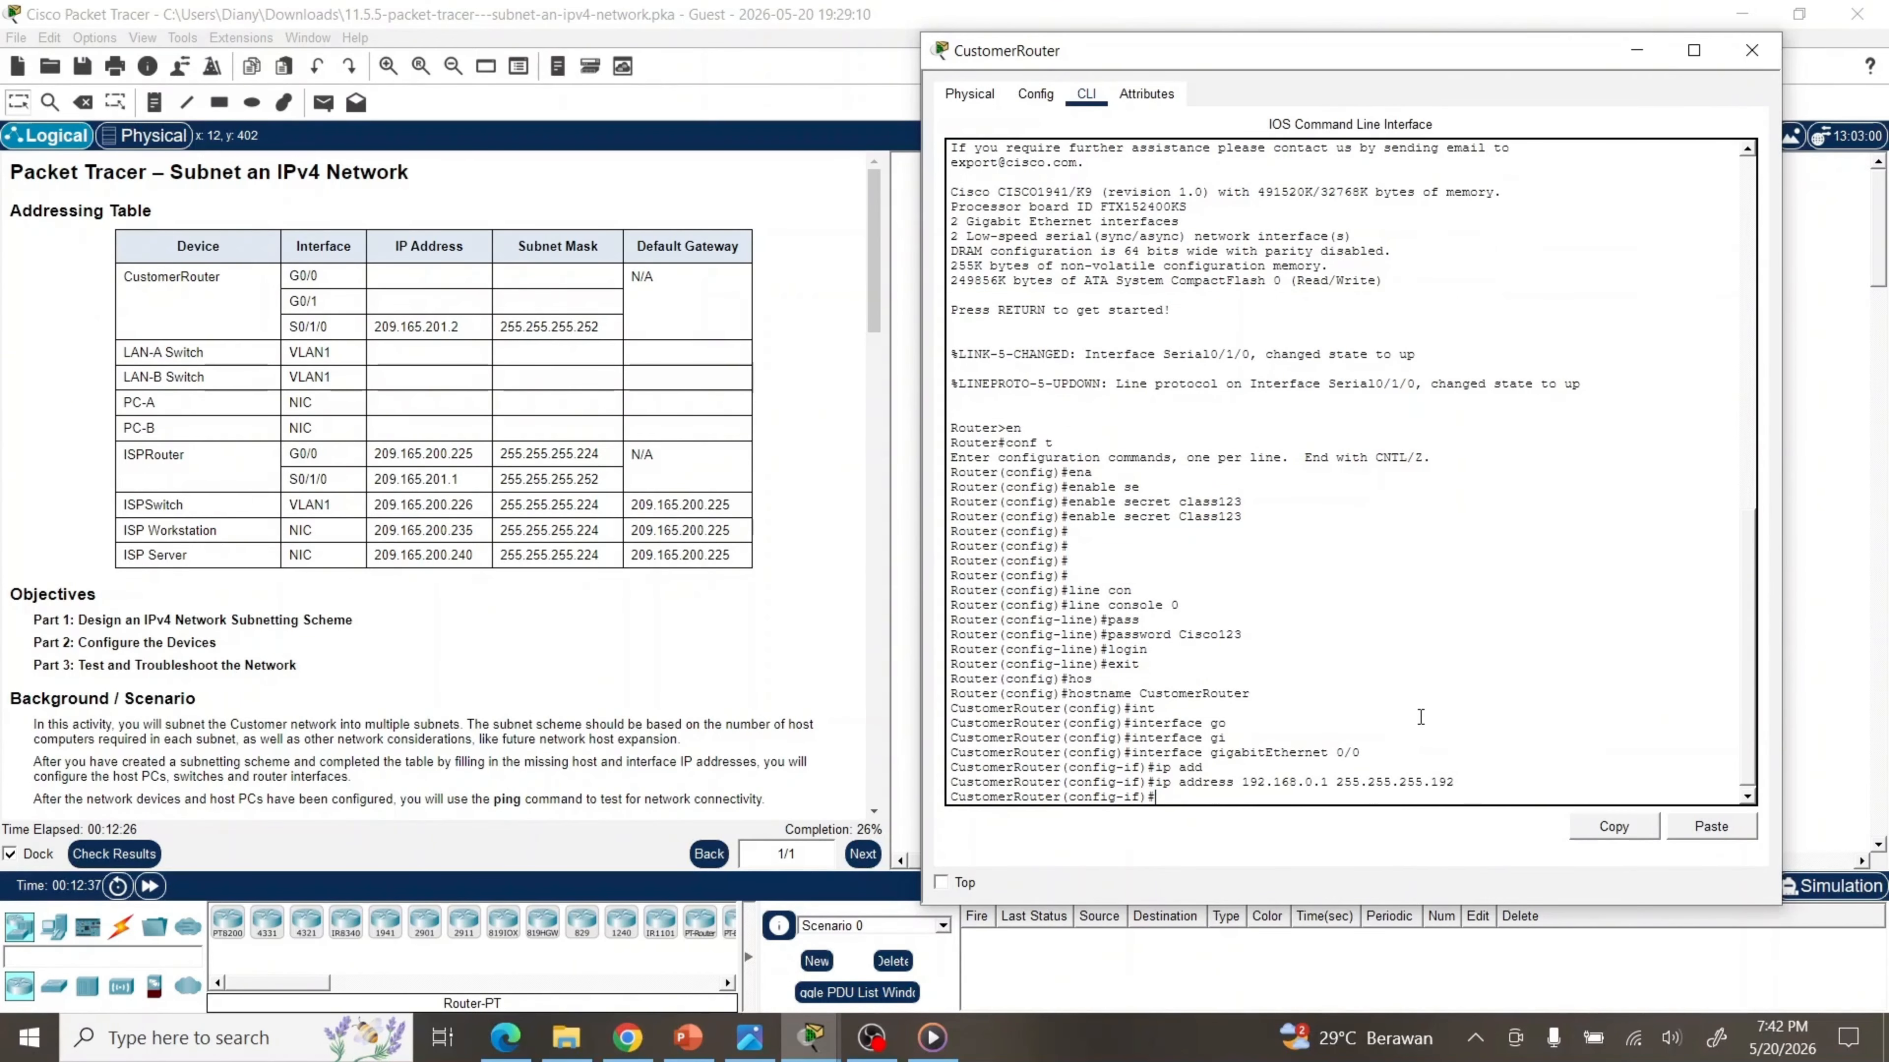
{"action": "type", "text": "no sh"}
{"action": "key", "text": "Tab"}
{"action": "key", "text": "Return"}
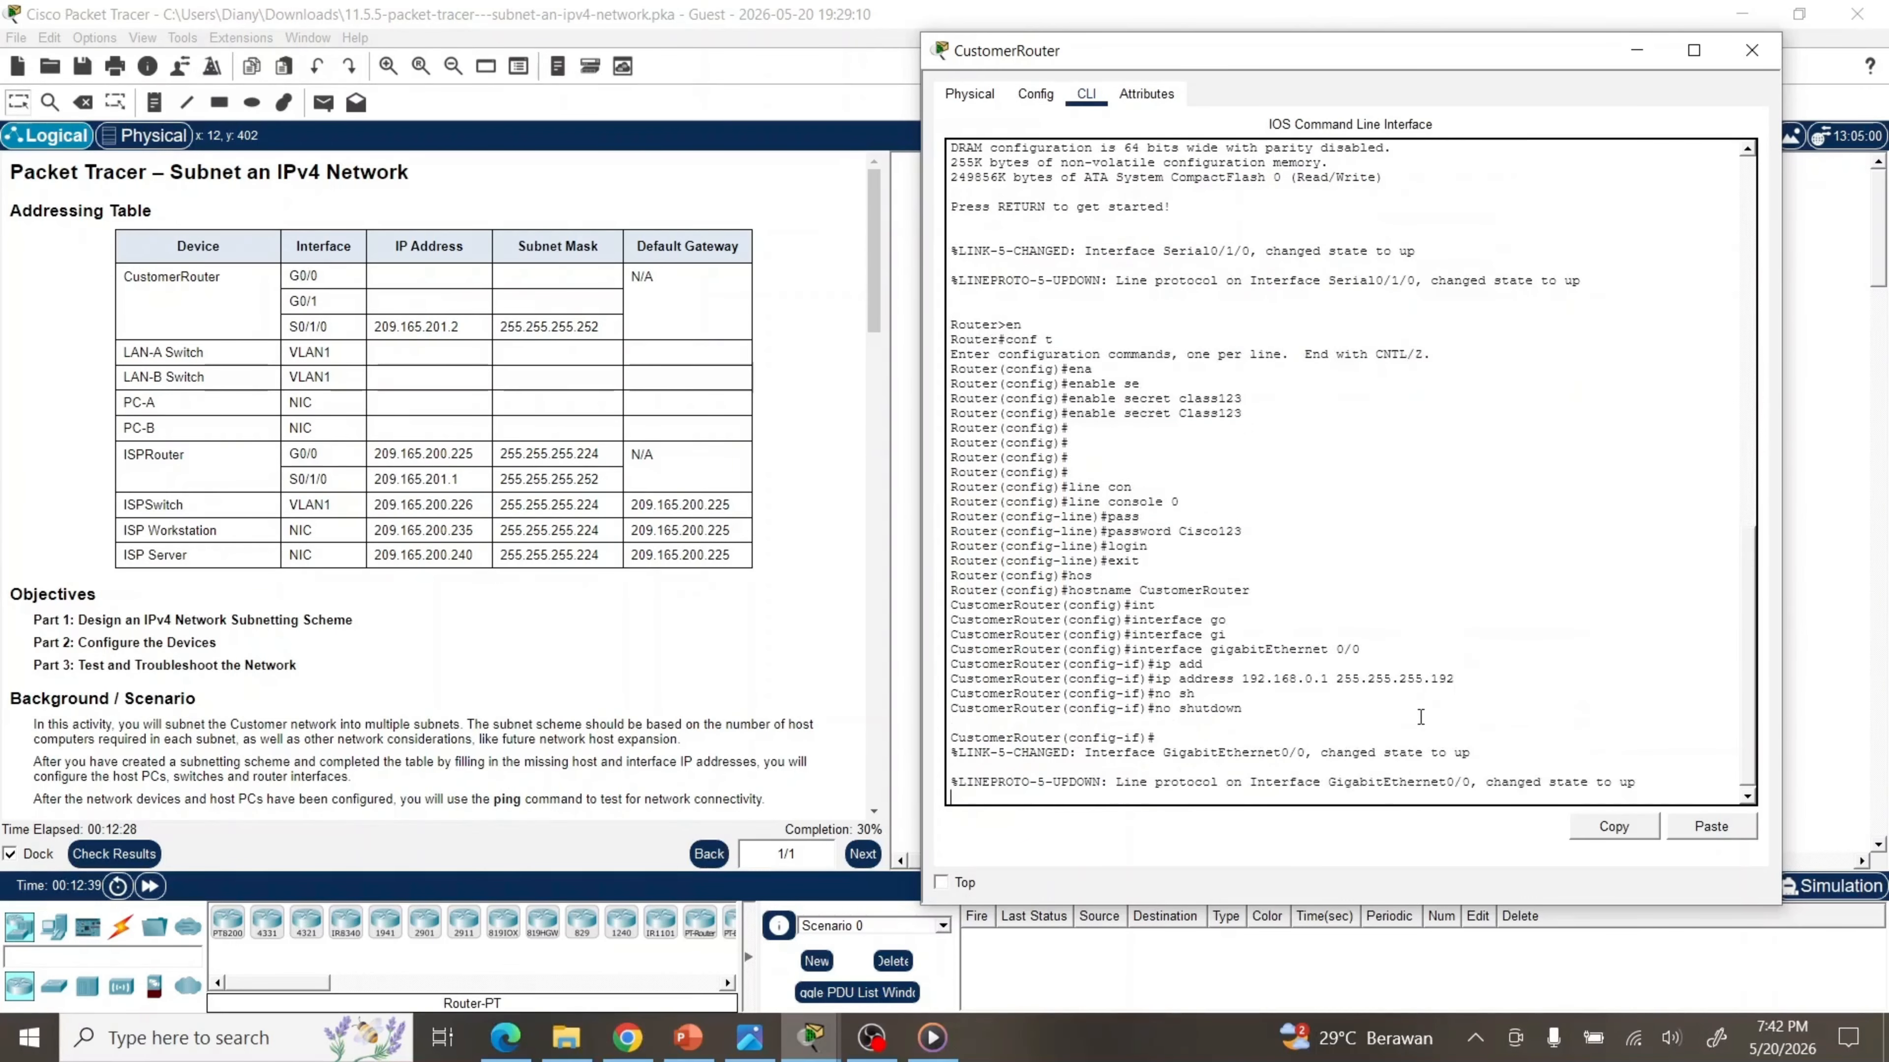
{"action": "type", "text": "exit"}
{"action": "key", "text": "Return"}
Assign G0/1 the address 192.168.0.65 255.255.255.192 and enable it with no shutdown
{"action": "type", "text": "int"}
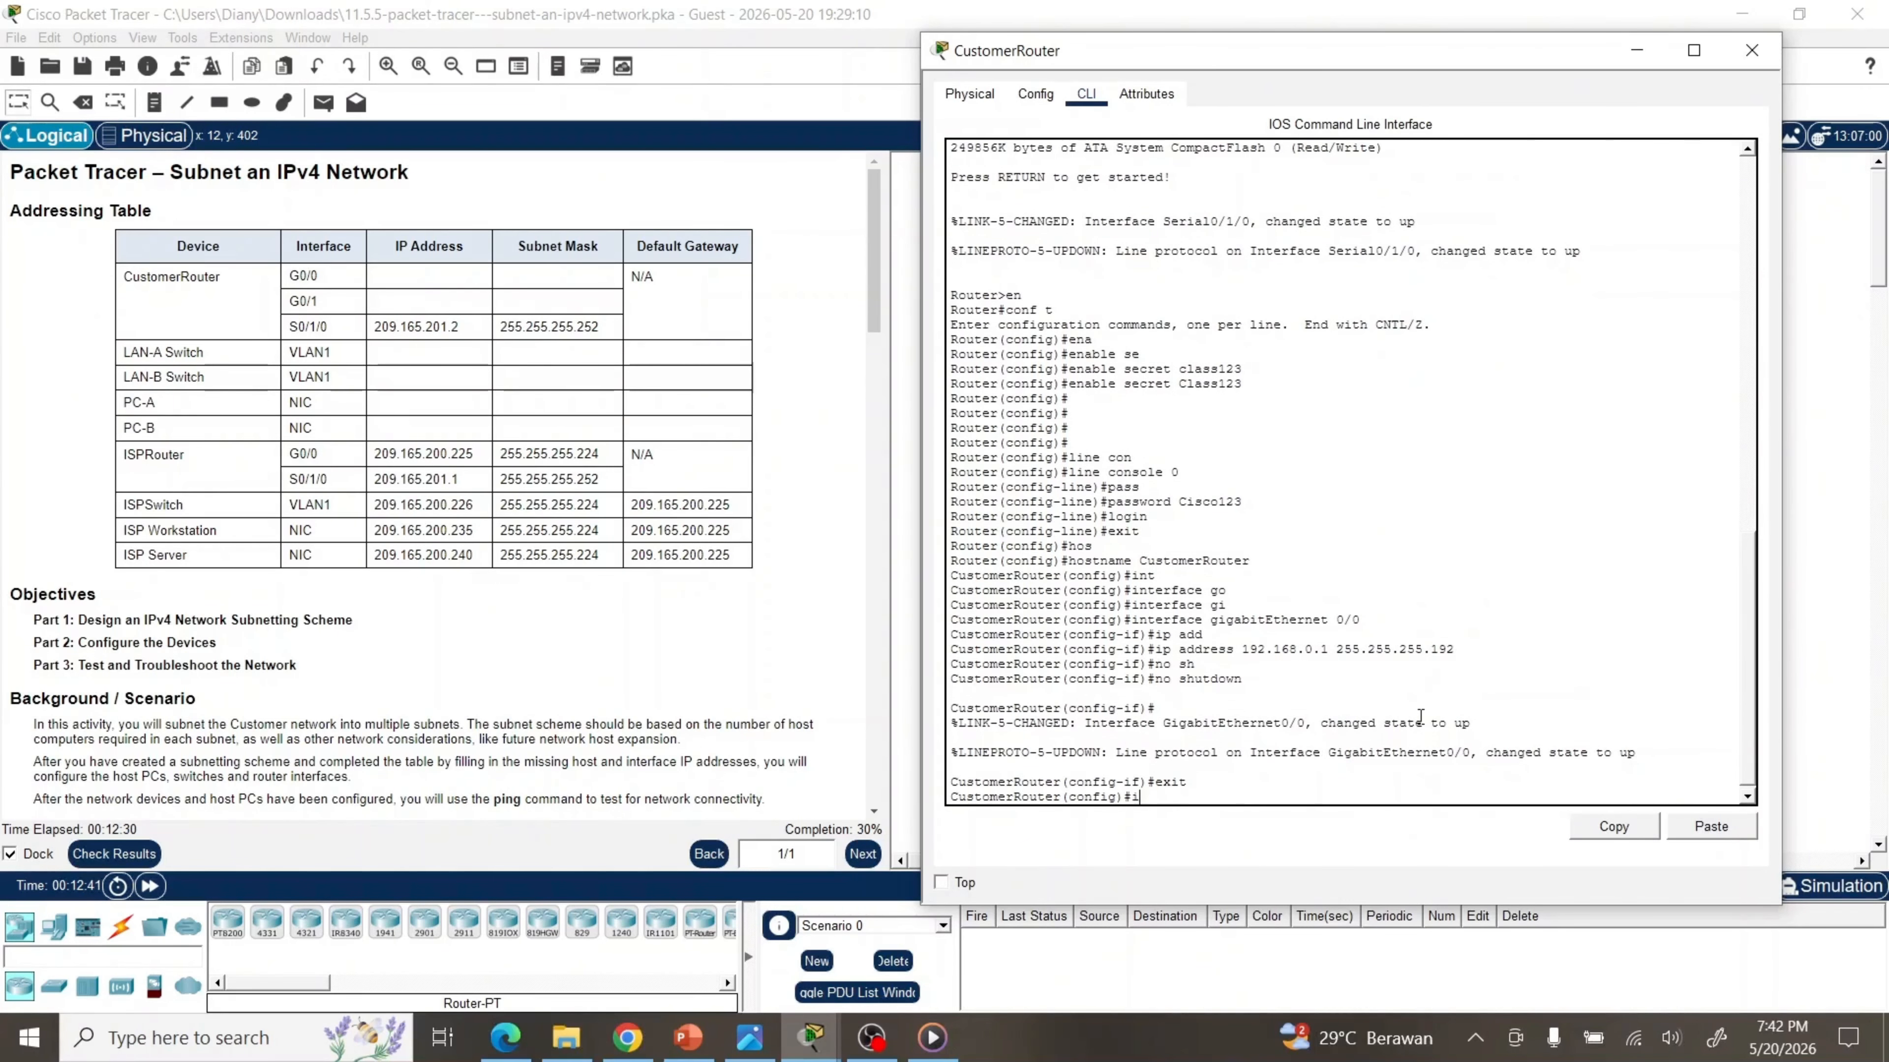
{"action": "key", "text": "Tab"}
{"action": "type", "text": "gi"}
{"action": "key", "text": "Tab"}
{"action": "type", "text": "0"}
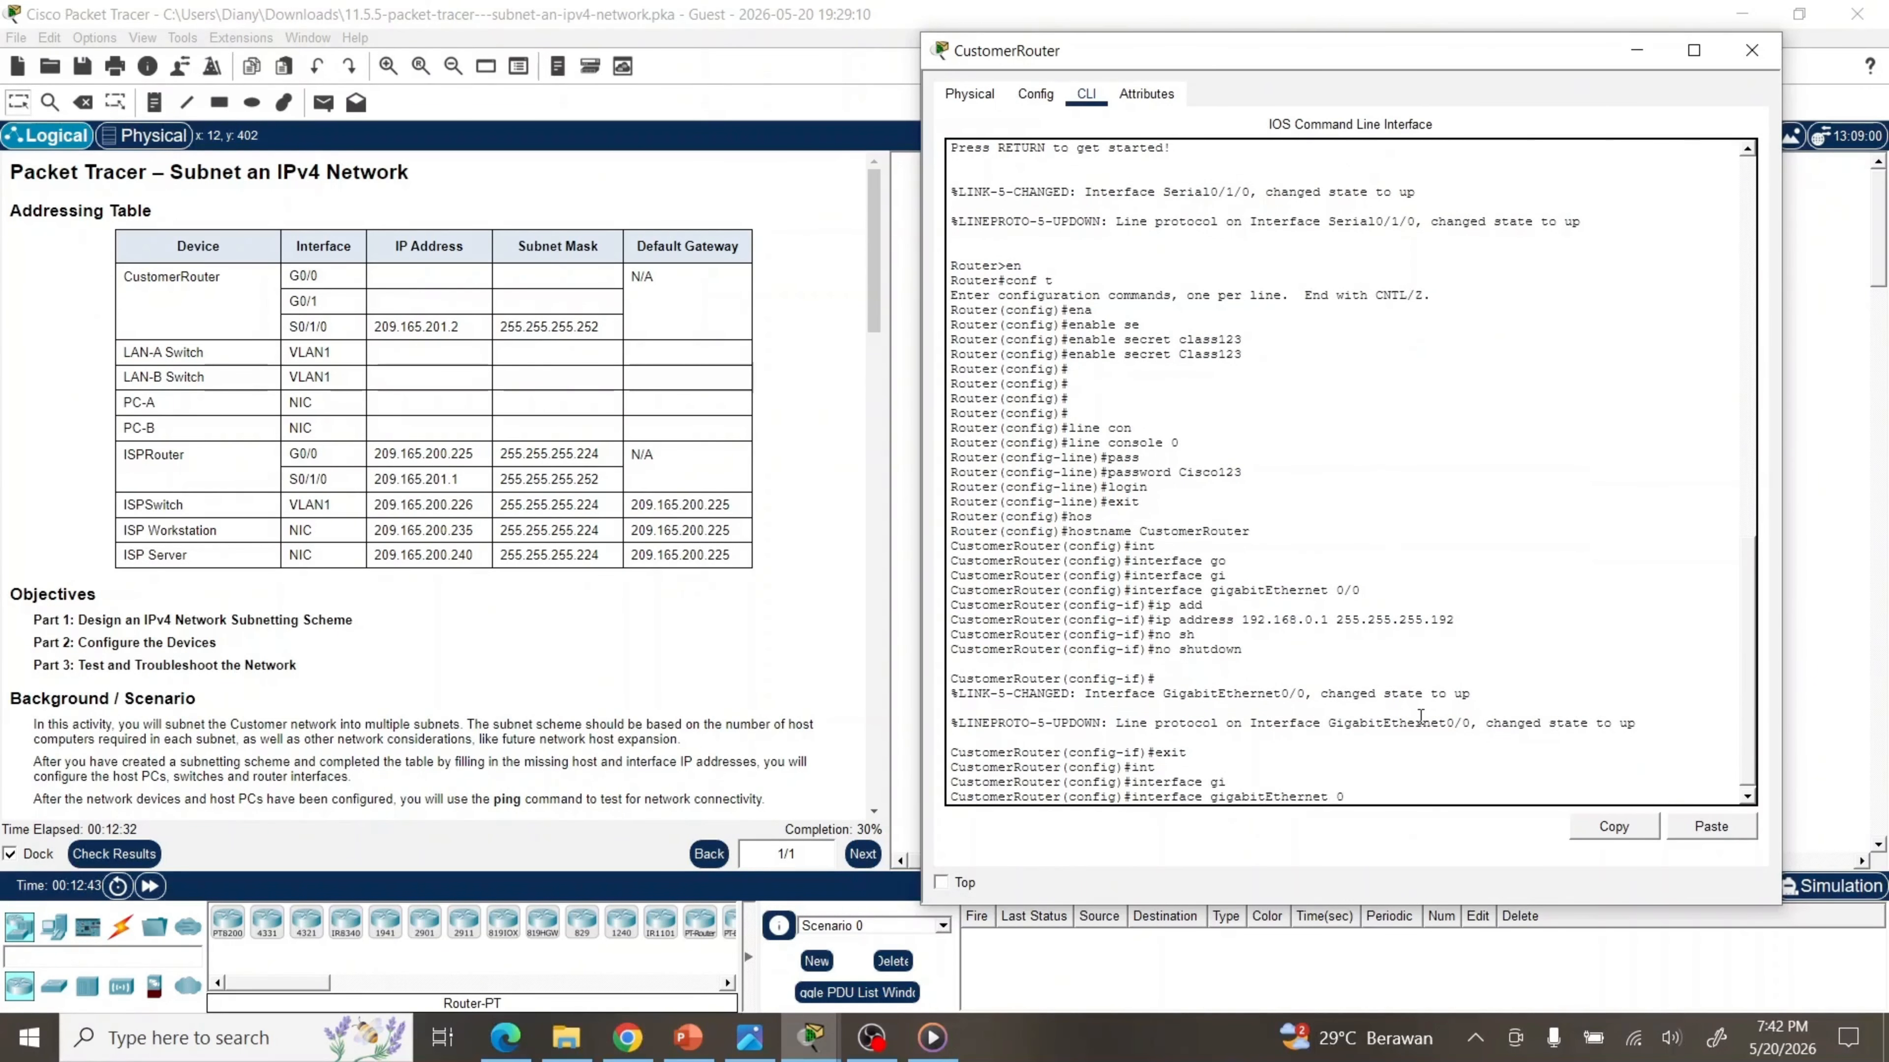
{"action": "type", "text": "/1"}
{"action": "key", "text": "Return"}
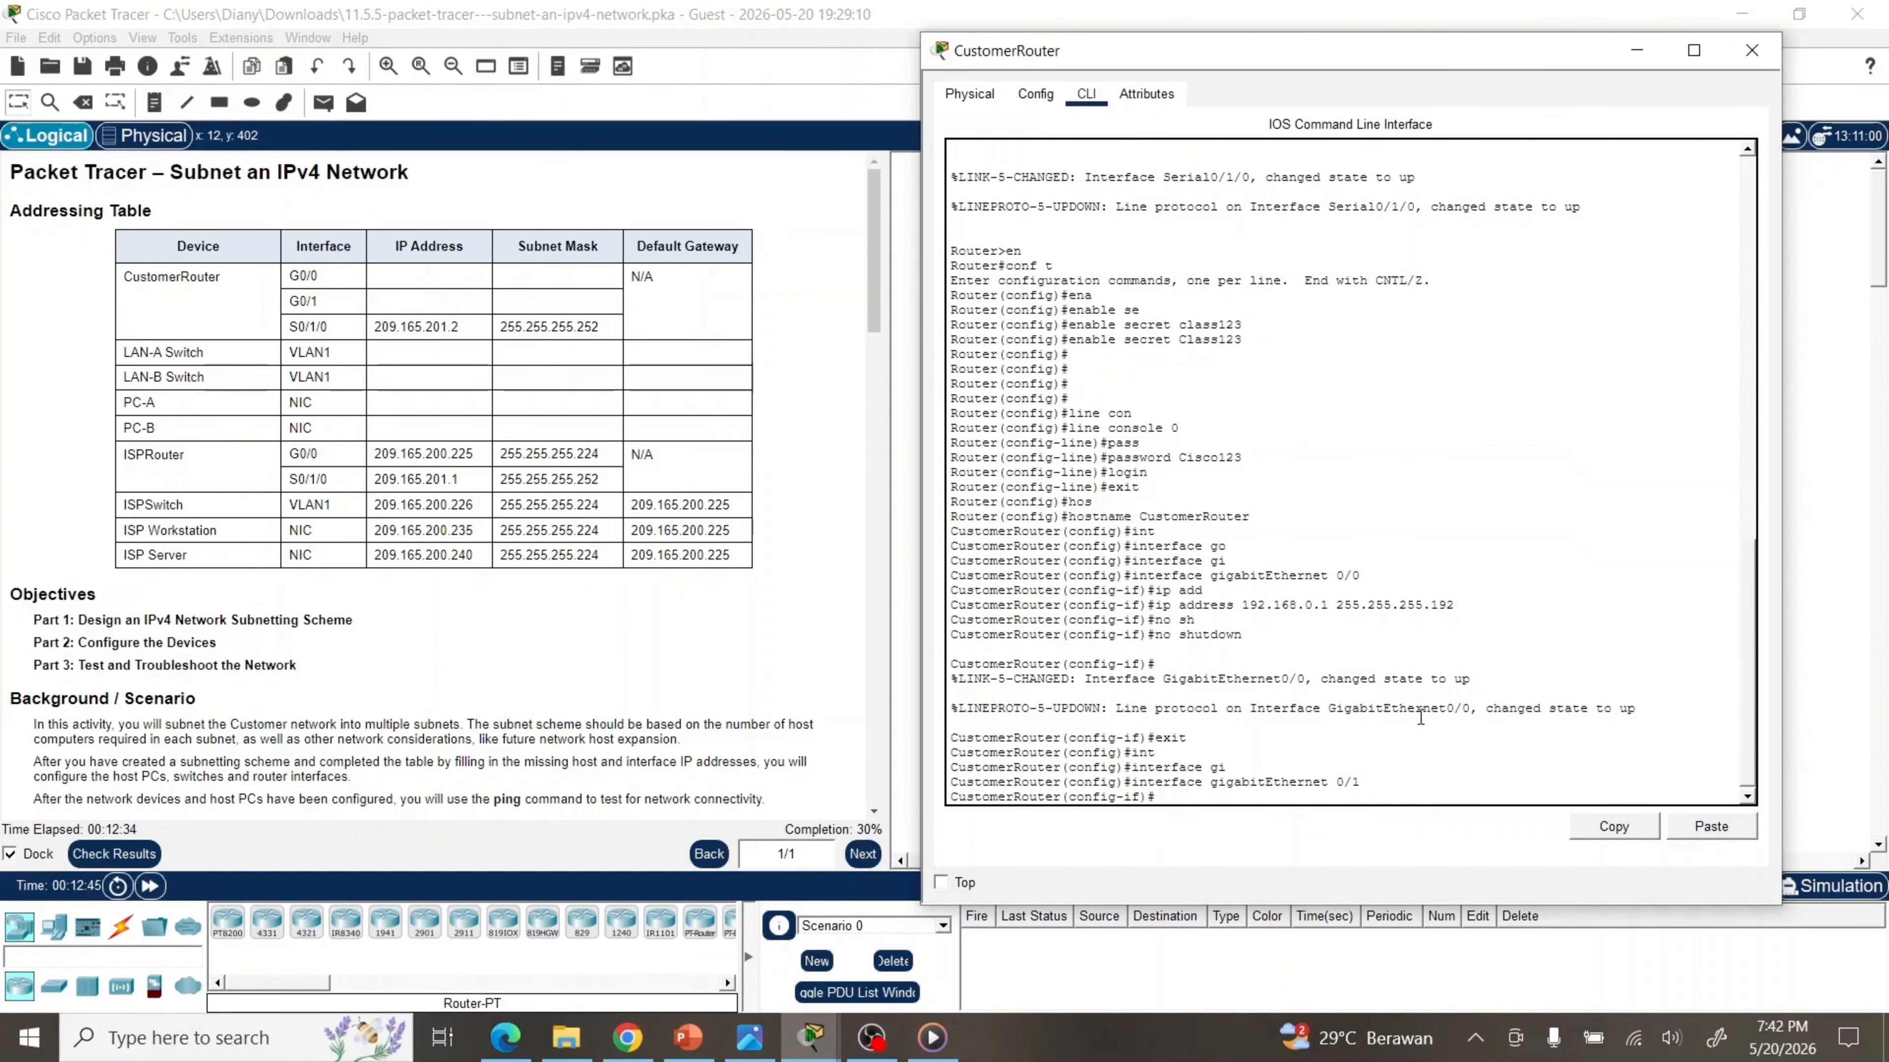
{"action": "type", "text": "ip add"}
{"action": "key", "text": "Tab"}
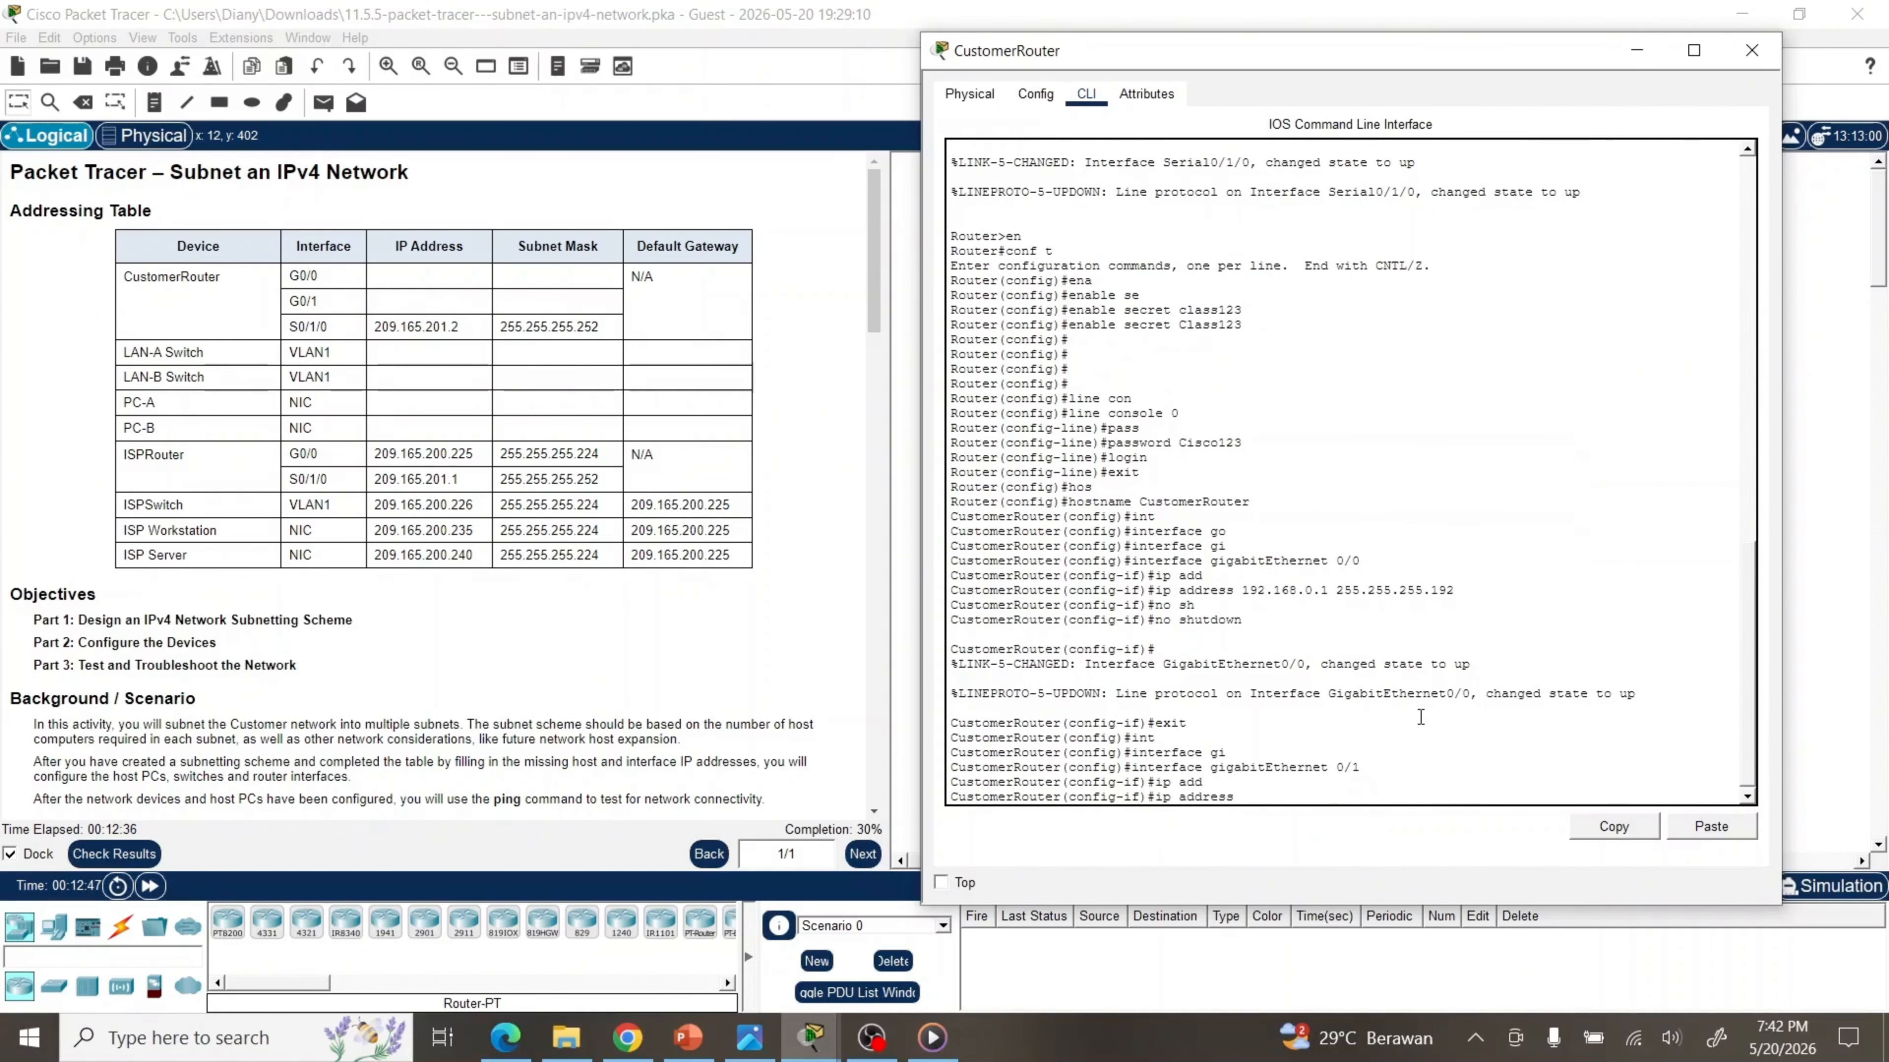
{"action": "type", "text": "192.168.0.65 255.255.255.192"}
{"action": "key", "text": "Return"}
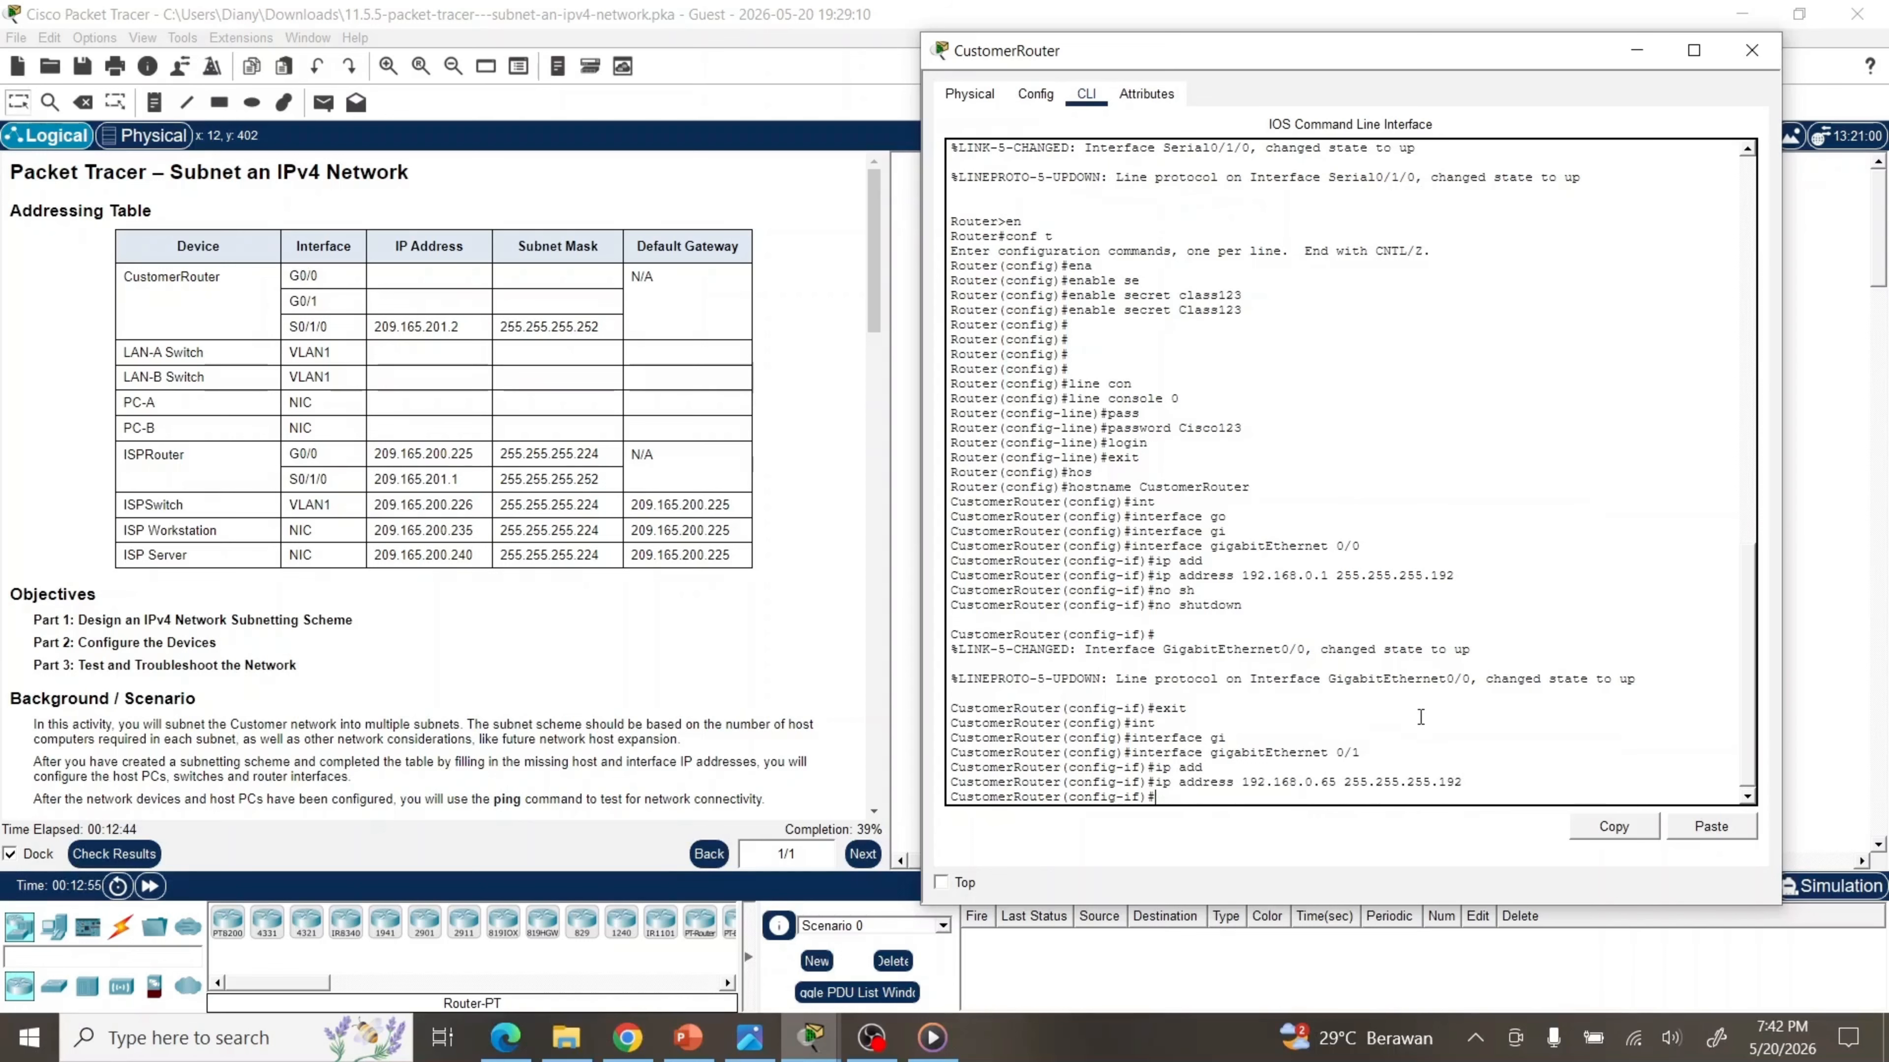
{"action": "type", "text": "no sh"}
{"action": "key", "text": "Tab"}
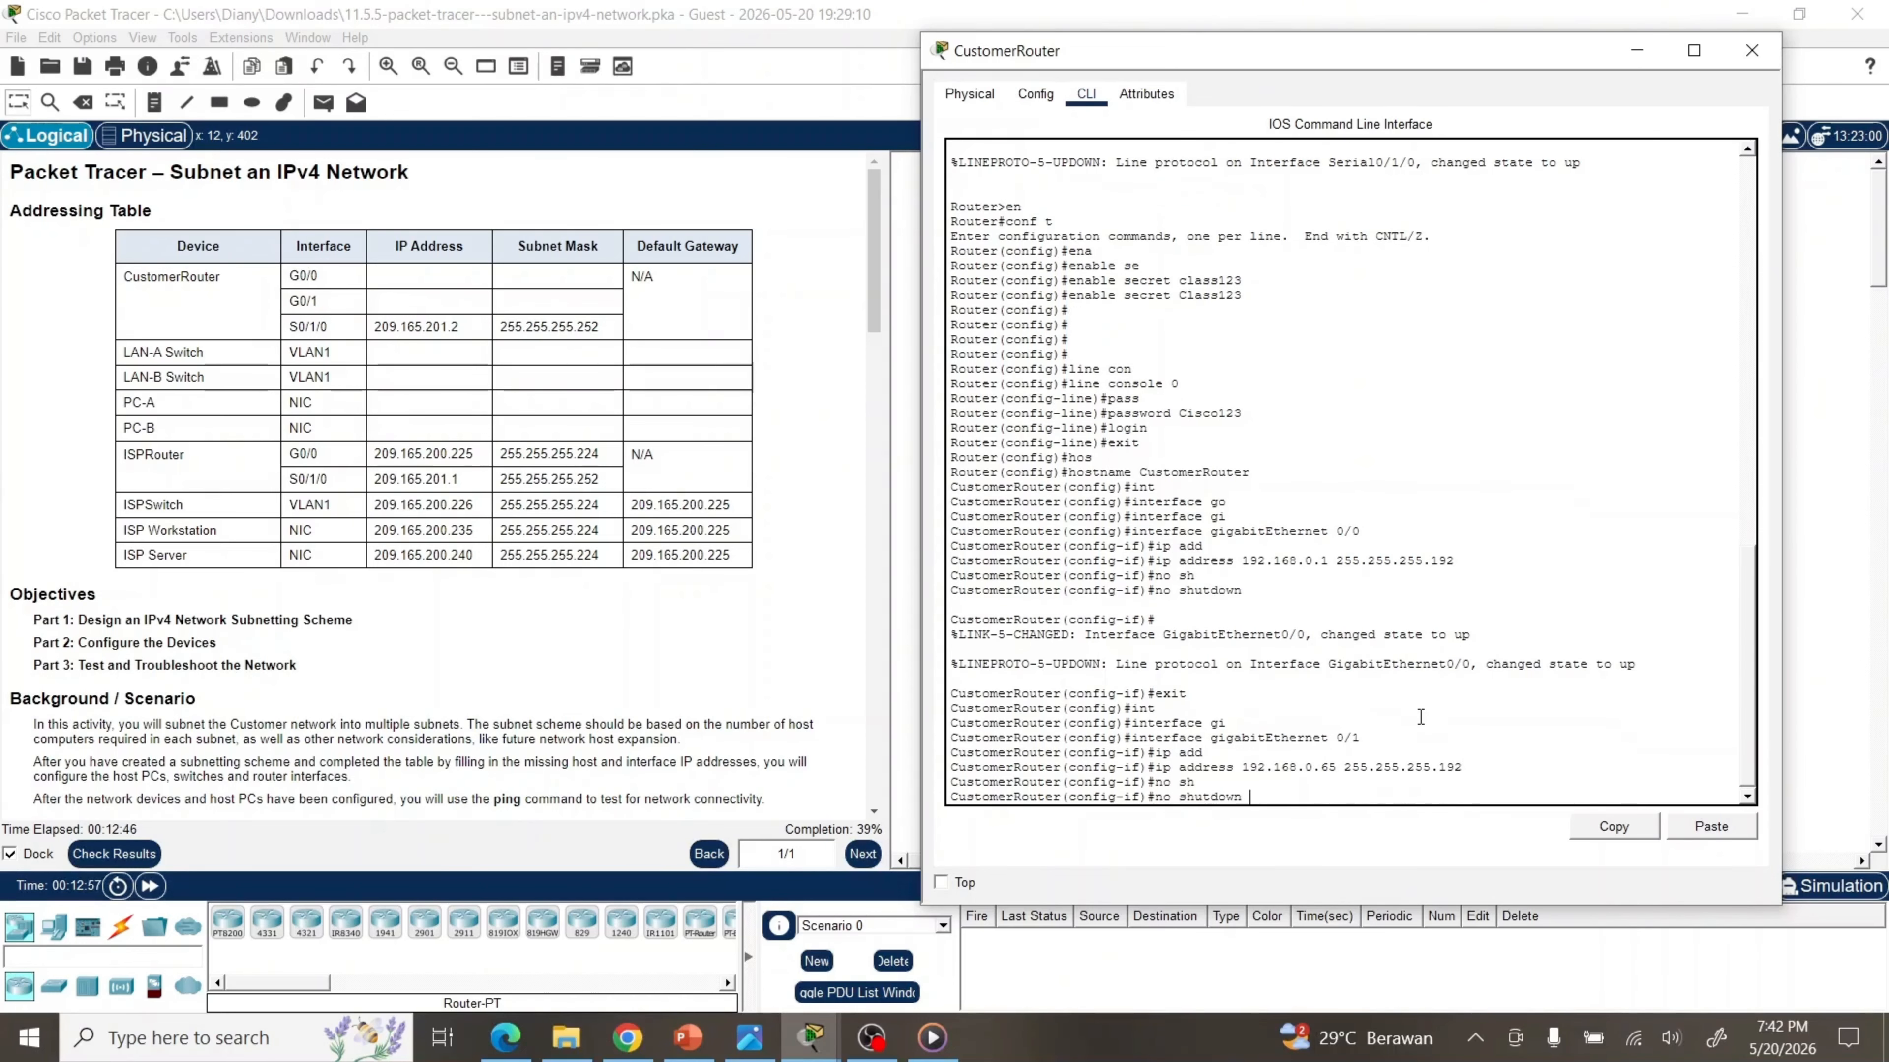
{"action": "key", "text": "Return"}
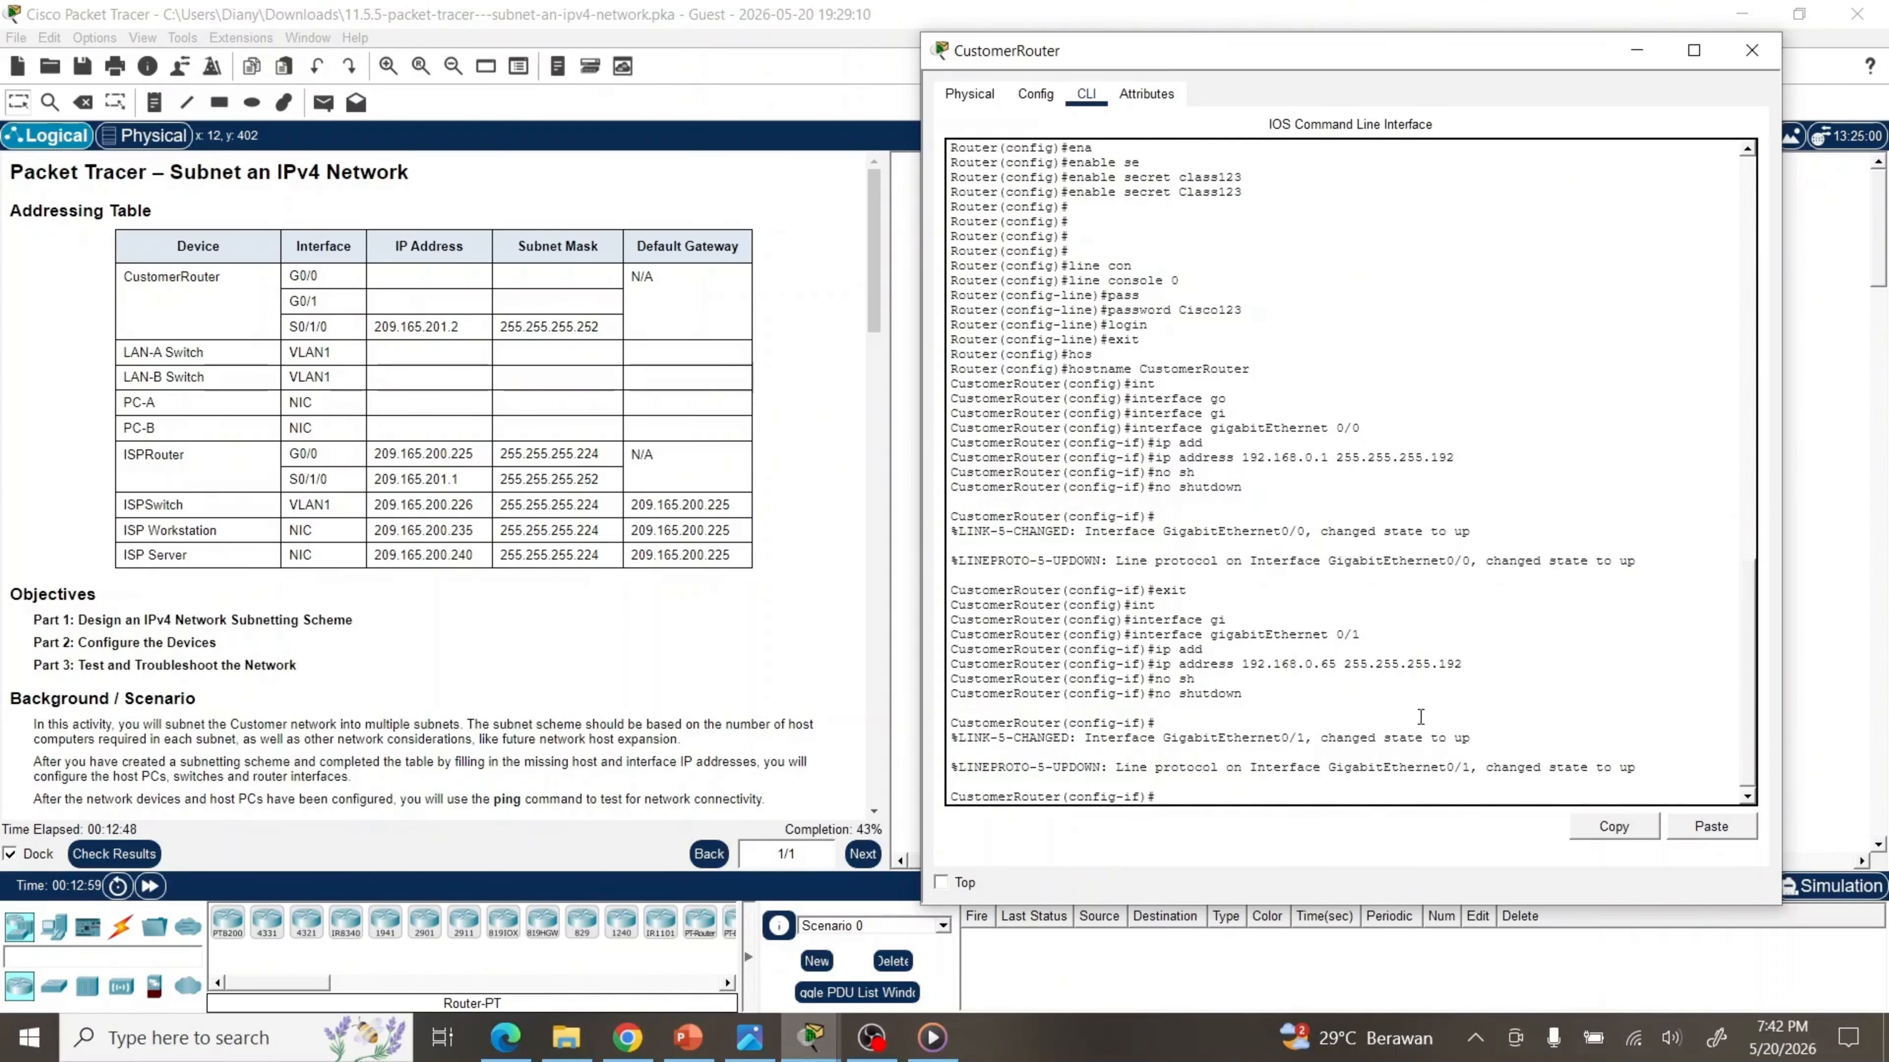
{"action": "type", "text": "exit"}
{"action": "key", "text": "Return"}
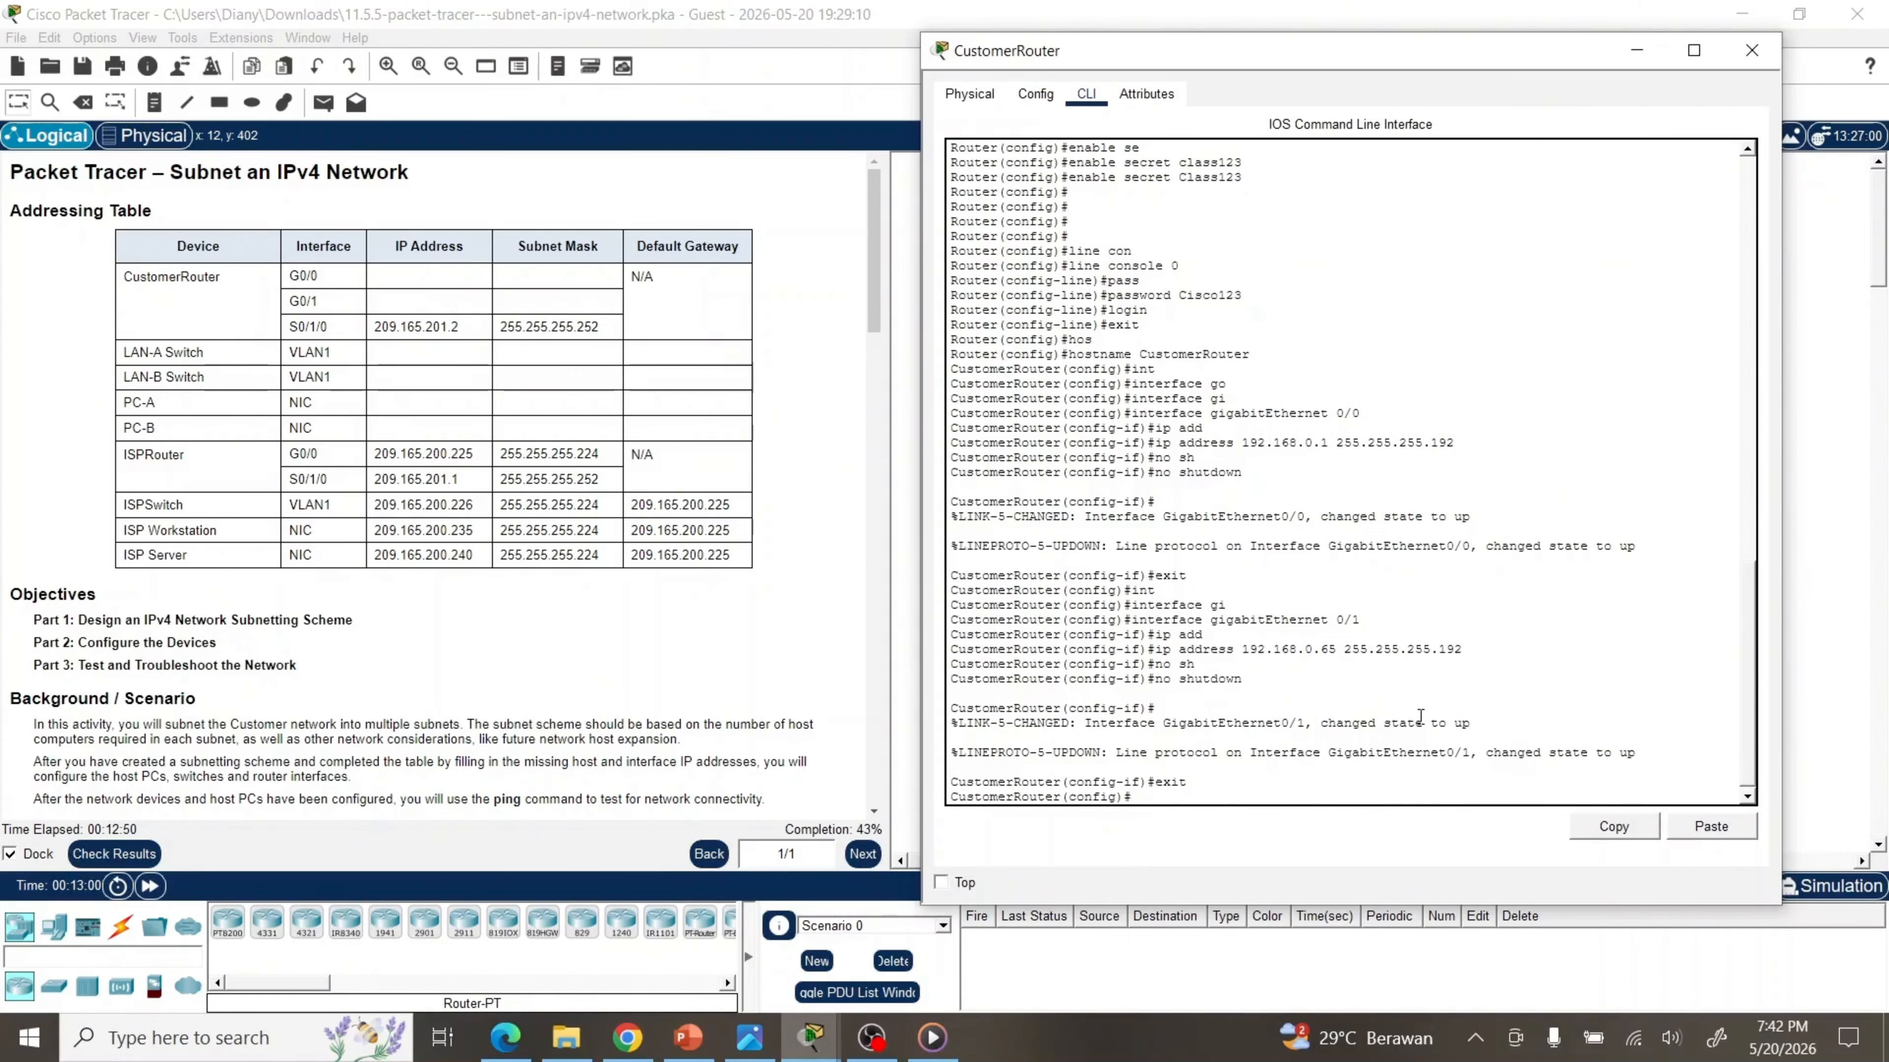
Exit configuration mode and copy running-config to startup-config, accepting the default file name
{"action": "key", "text": "Return"}
{"action": "key", "text": "Return"}
{"action": "key", "text": "Return"}
{"action": "key", "text": "Return"}
{"action": "key", "text": "Return"}
{"action": "key", "text": "Return"}
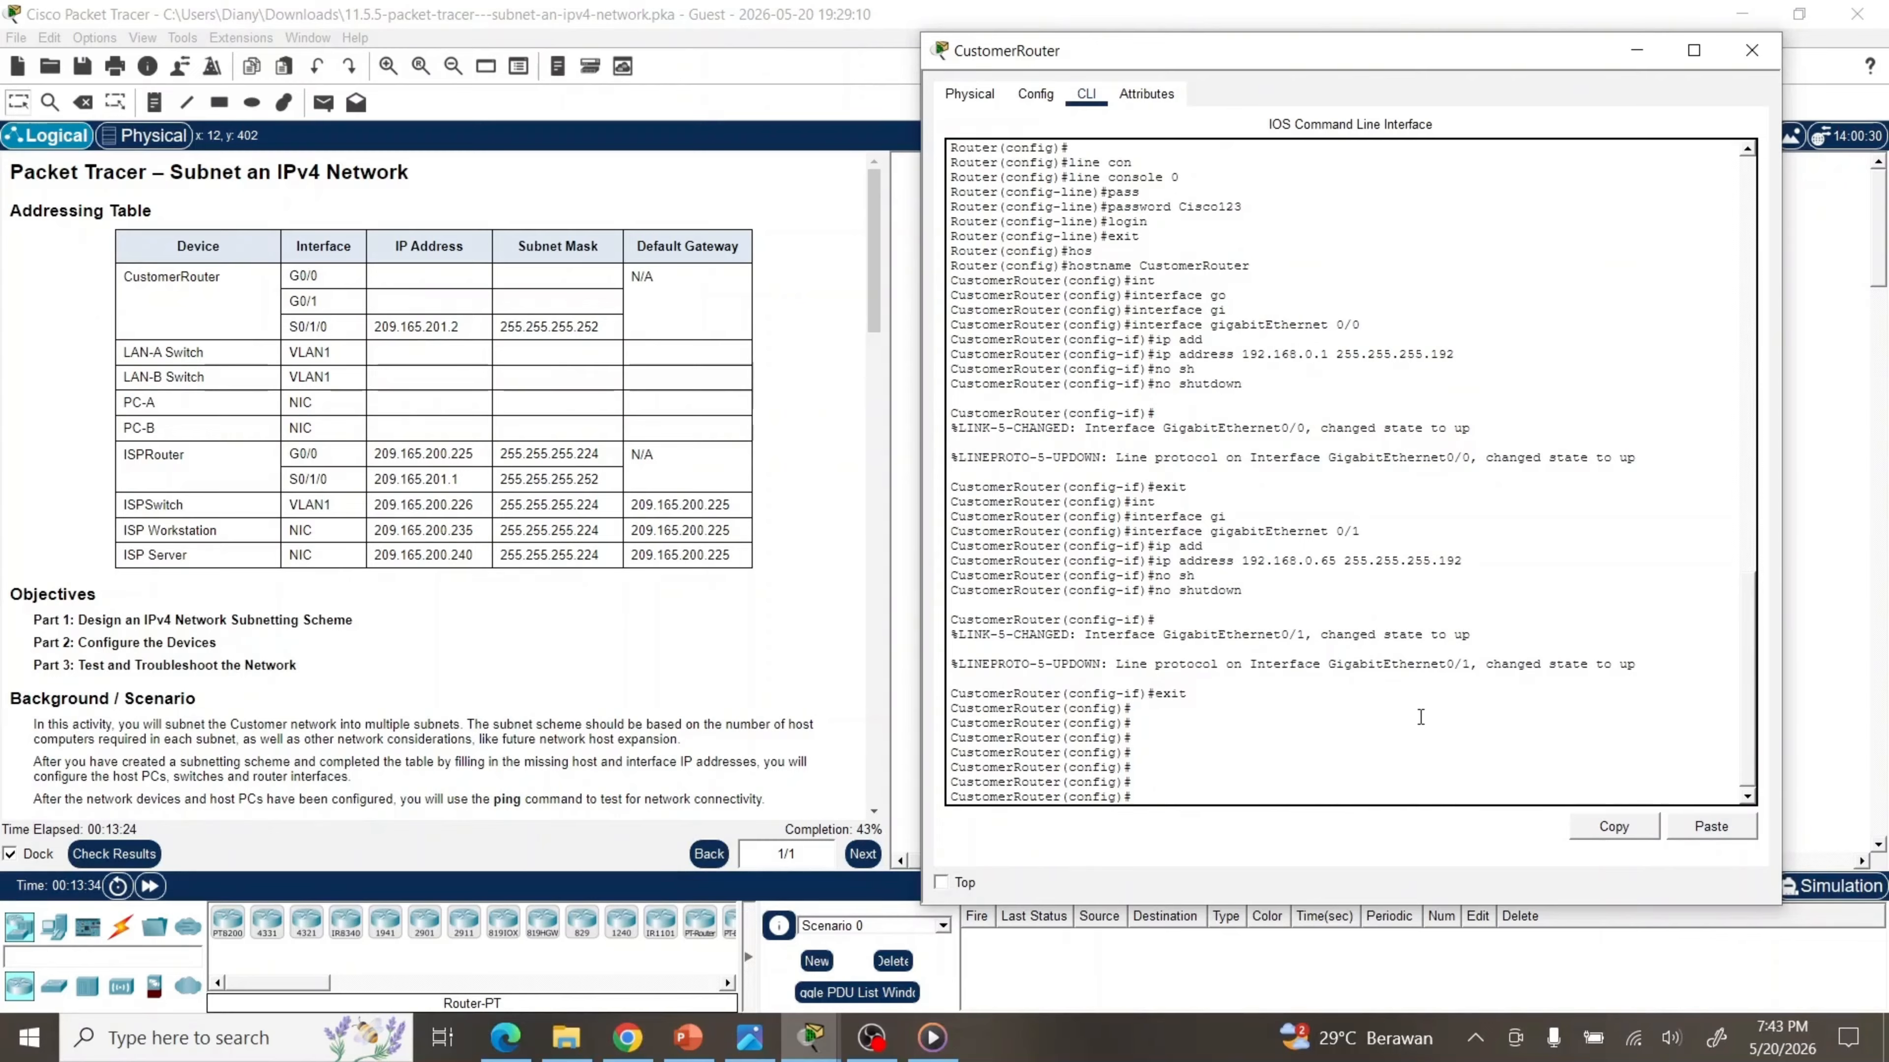
{"action": "type", "text": "exit"}
{"action": "key", "text": "Return"}
{"action": "key", "text": "Return"}
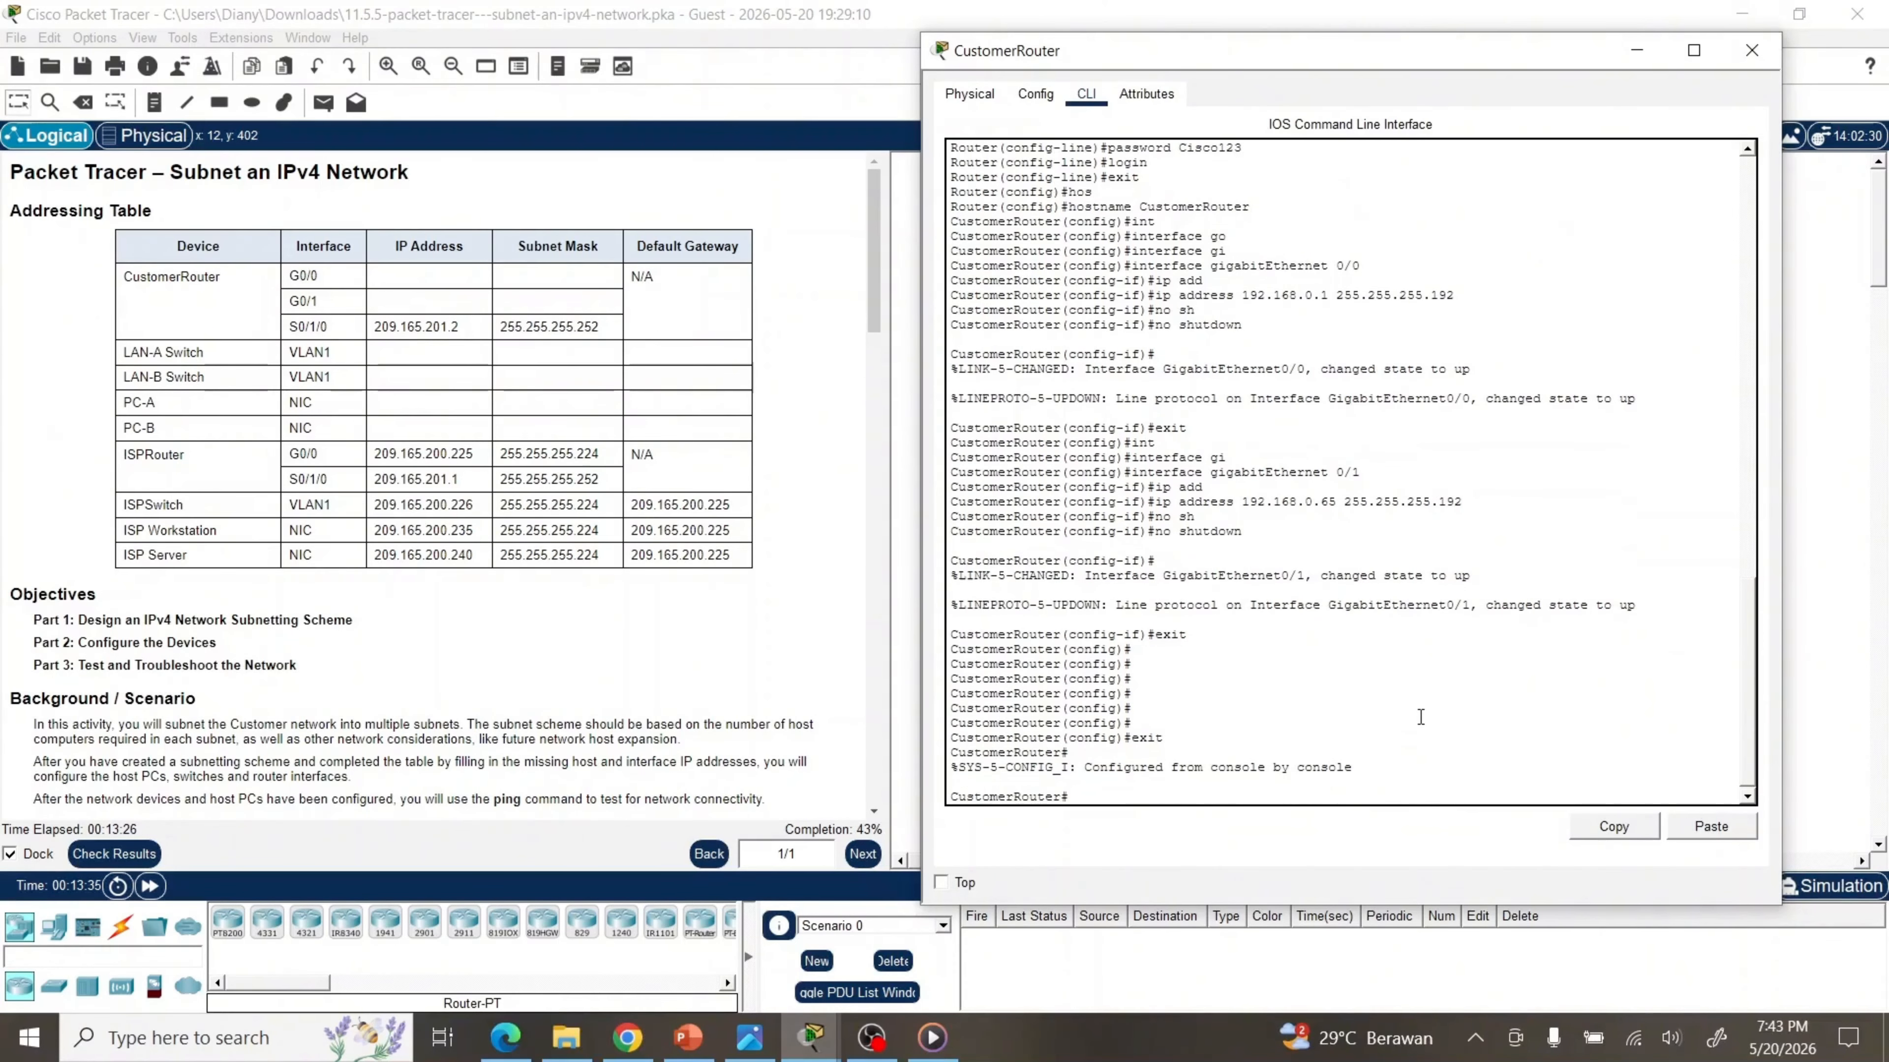
{"action": "type", "text": "co["}
{"action": "type", "text": "p"}
{"action": "key", "text": "Tab"}
{"action": "type", "text": "ru"}
{"action": "key", "text": "Tab"}
{"action": "type", "text": "sa"}
{"action": "key", "text": "BackSpace"}
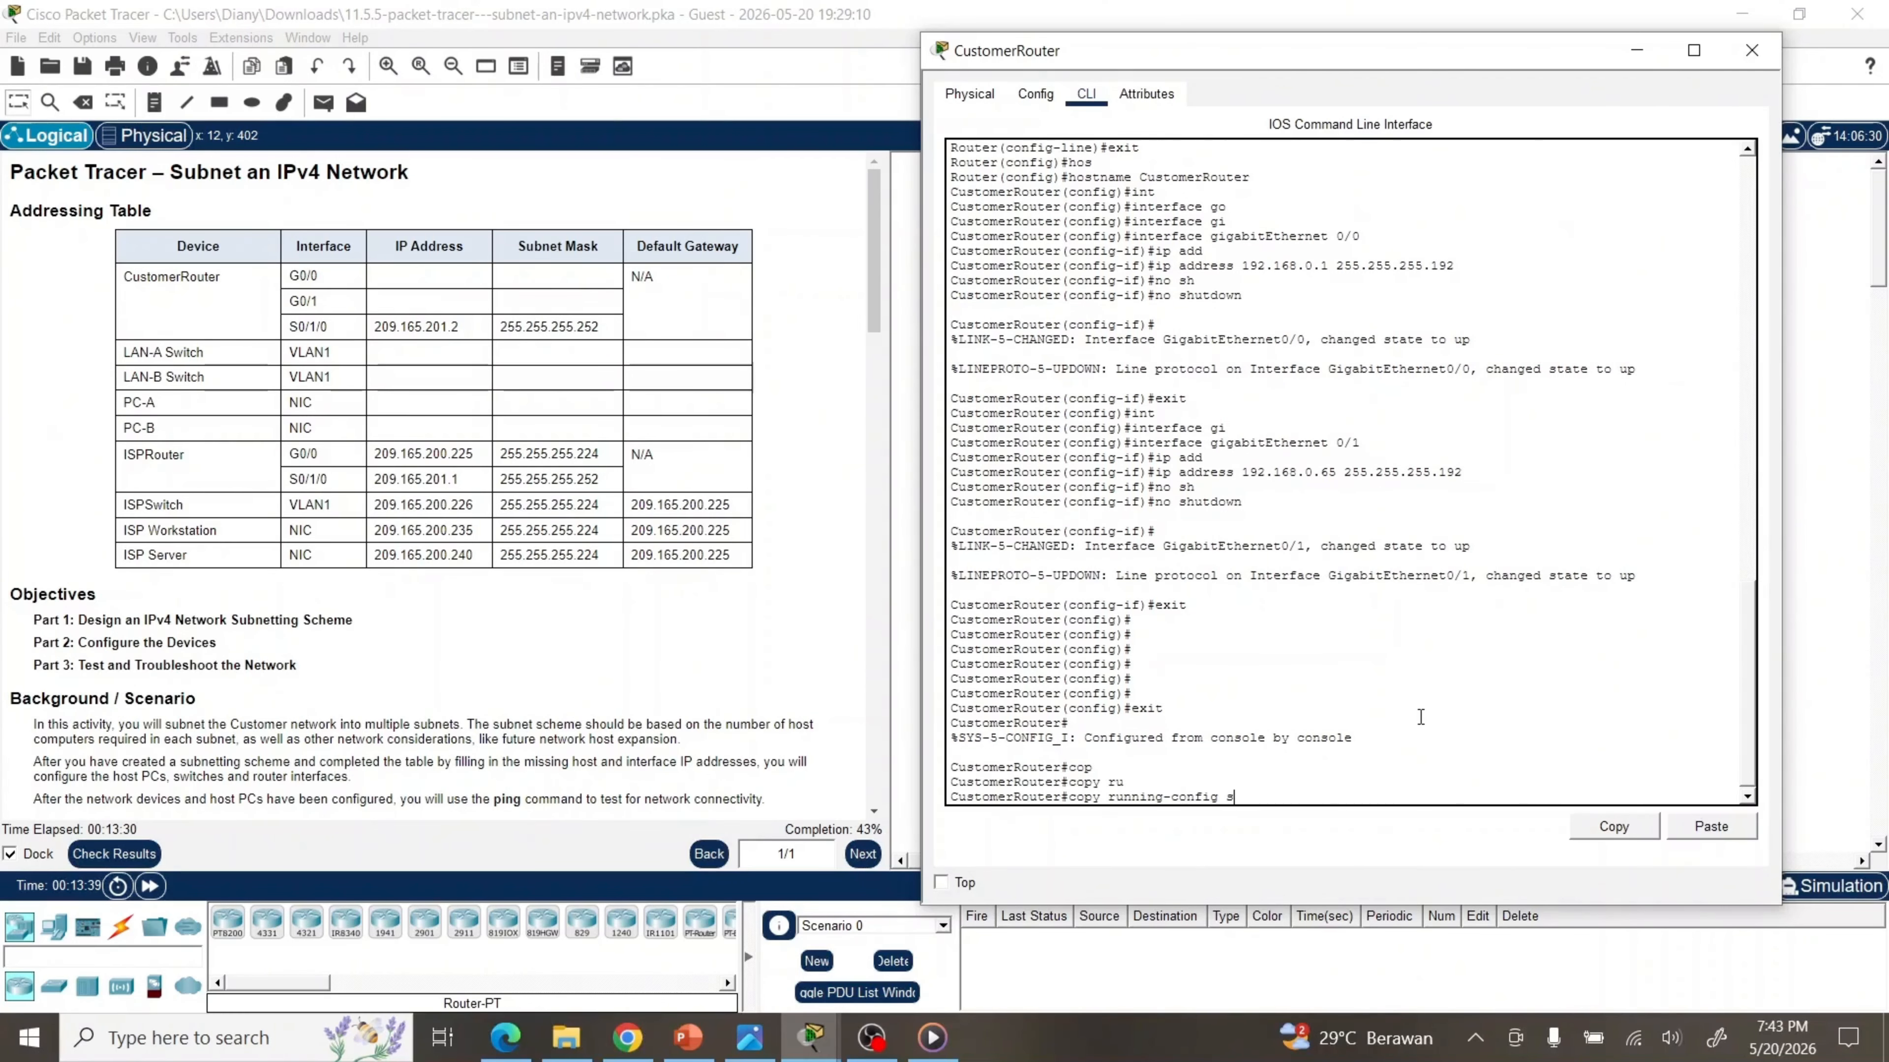
{"action": "type", "text": "ta"}
{"action": "key", "text": "Tab"}
{"action": "key", "text": "Return"}
{"action": "key", "text": "Return"}
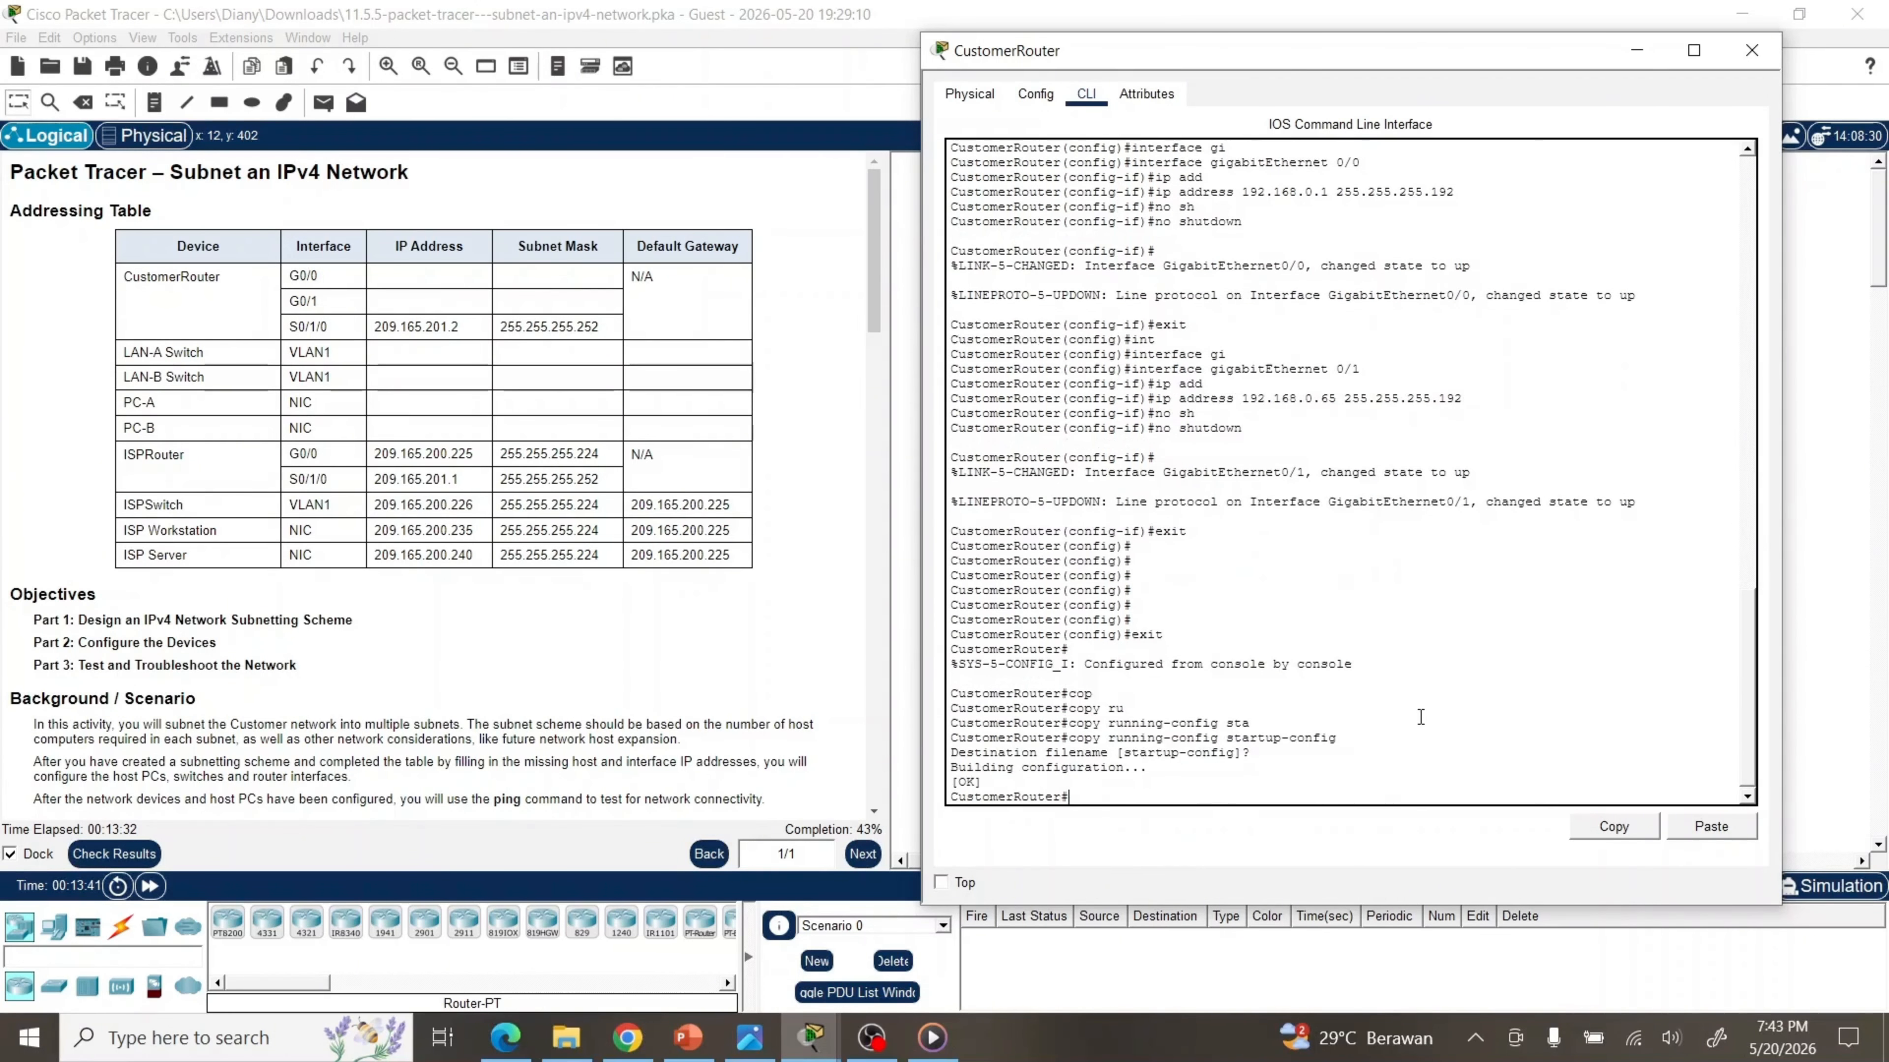
{"action": "key", "text": "Return"}
{"action": "key", "text": "Return"}
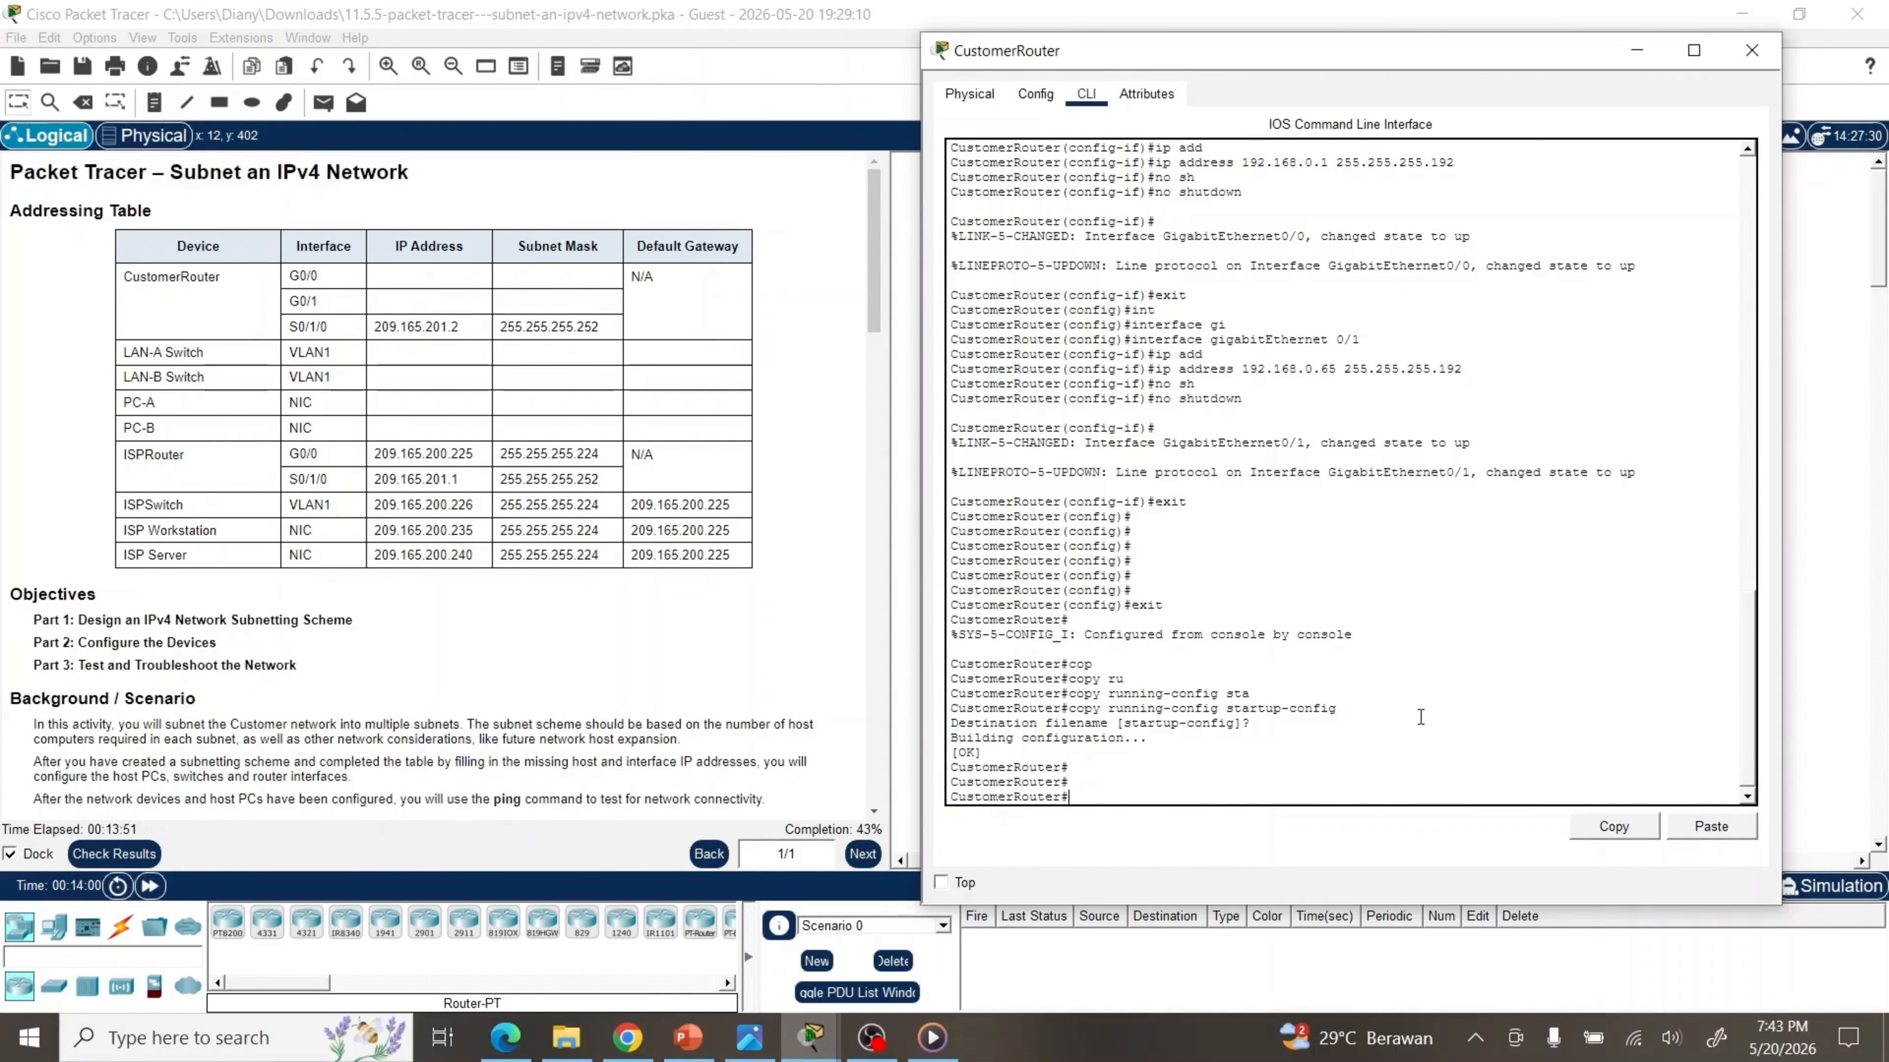
Close the router window and open LAN-A's CLI in global configuration mode
{"action": "left_click", "coordinate": [1753, 51]}
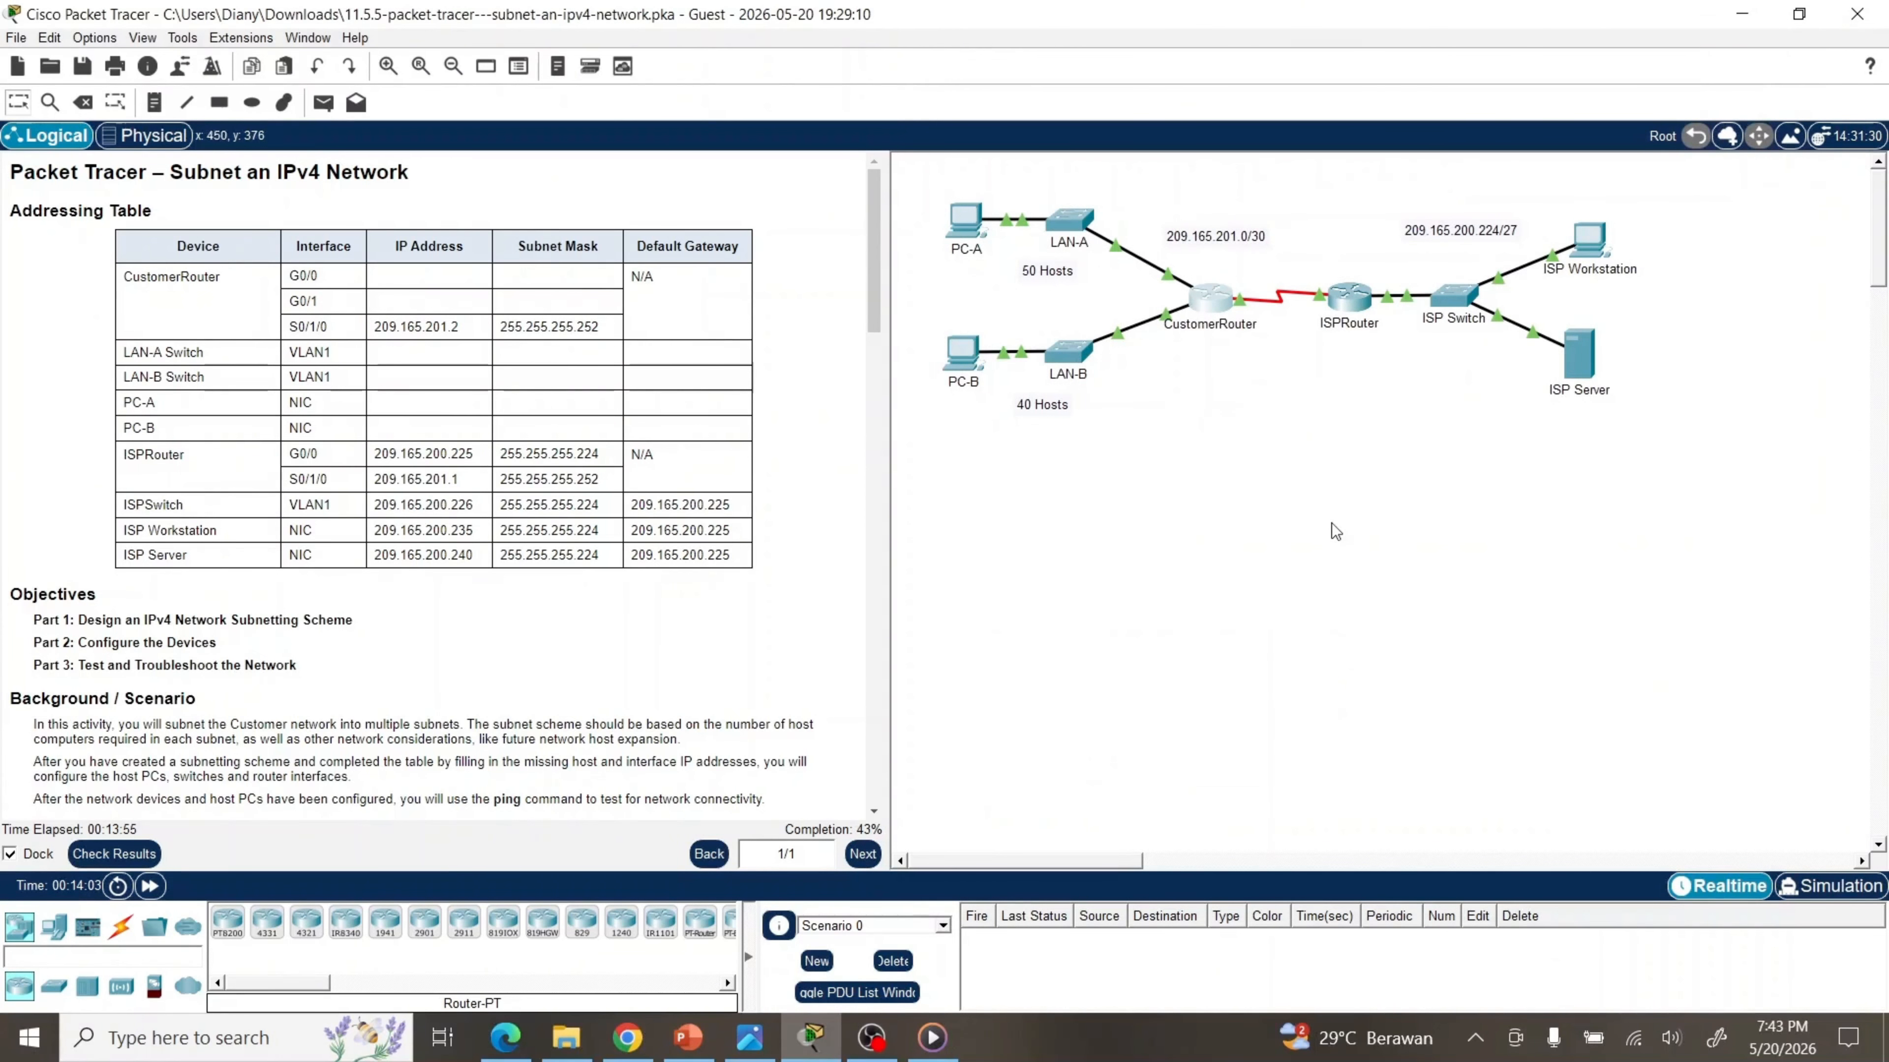
{"action": "left_click", "coordinate": [1068, 219]}
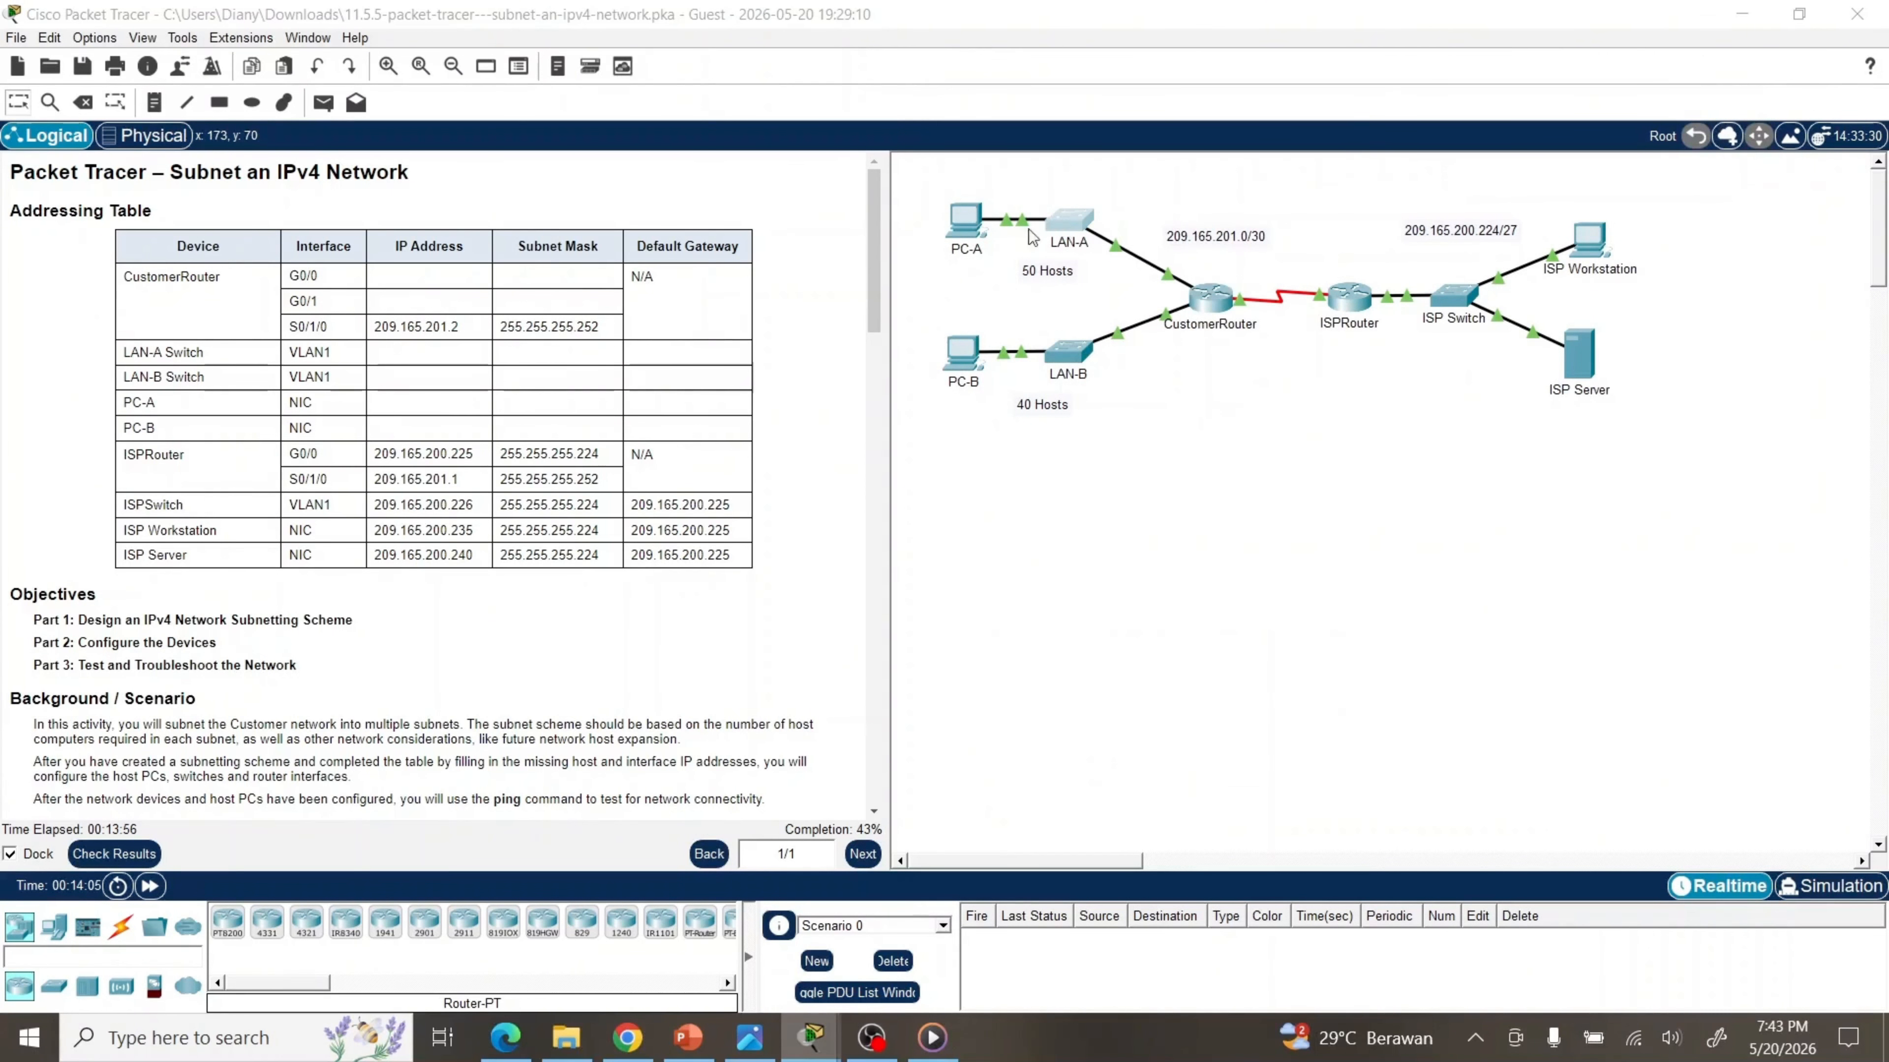
{"action": "left_click", "coordinate": [680, 113]}
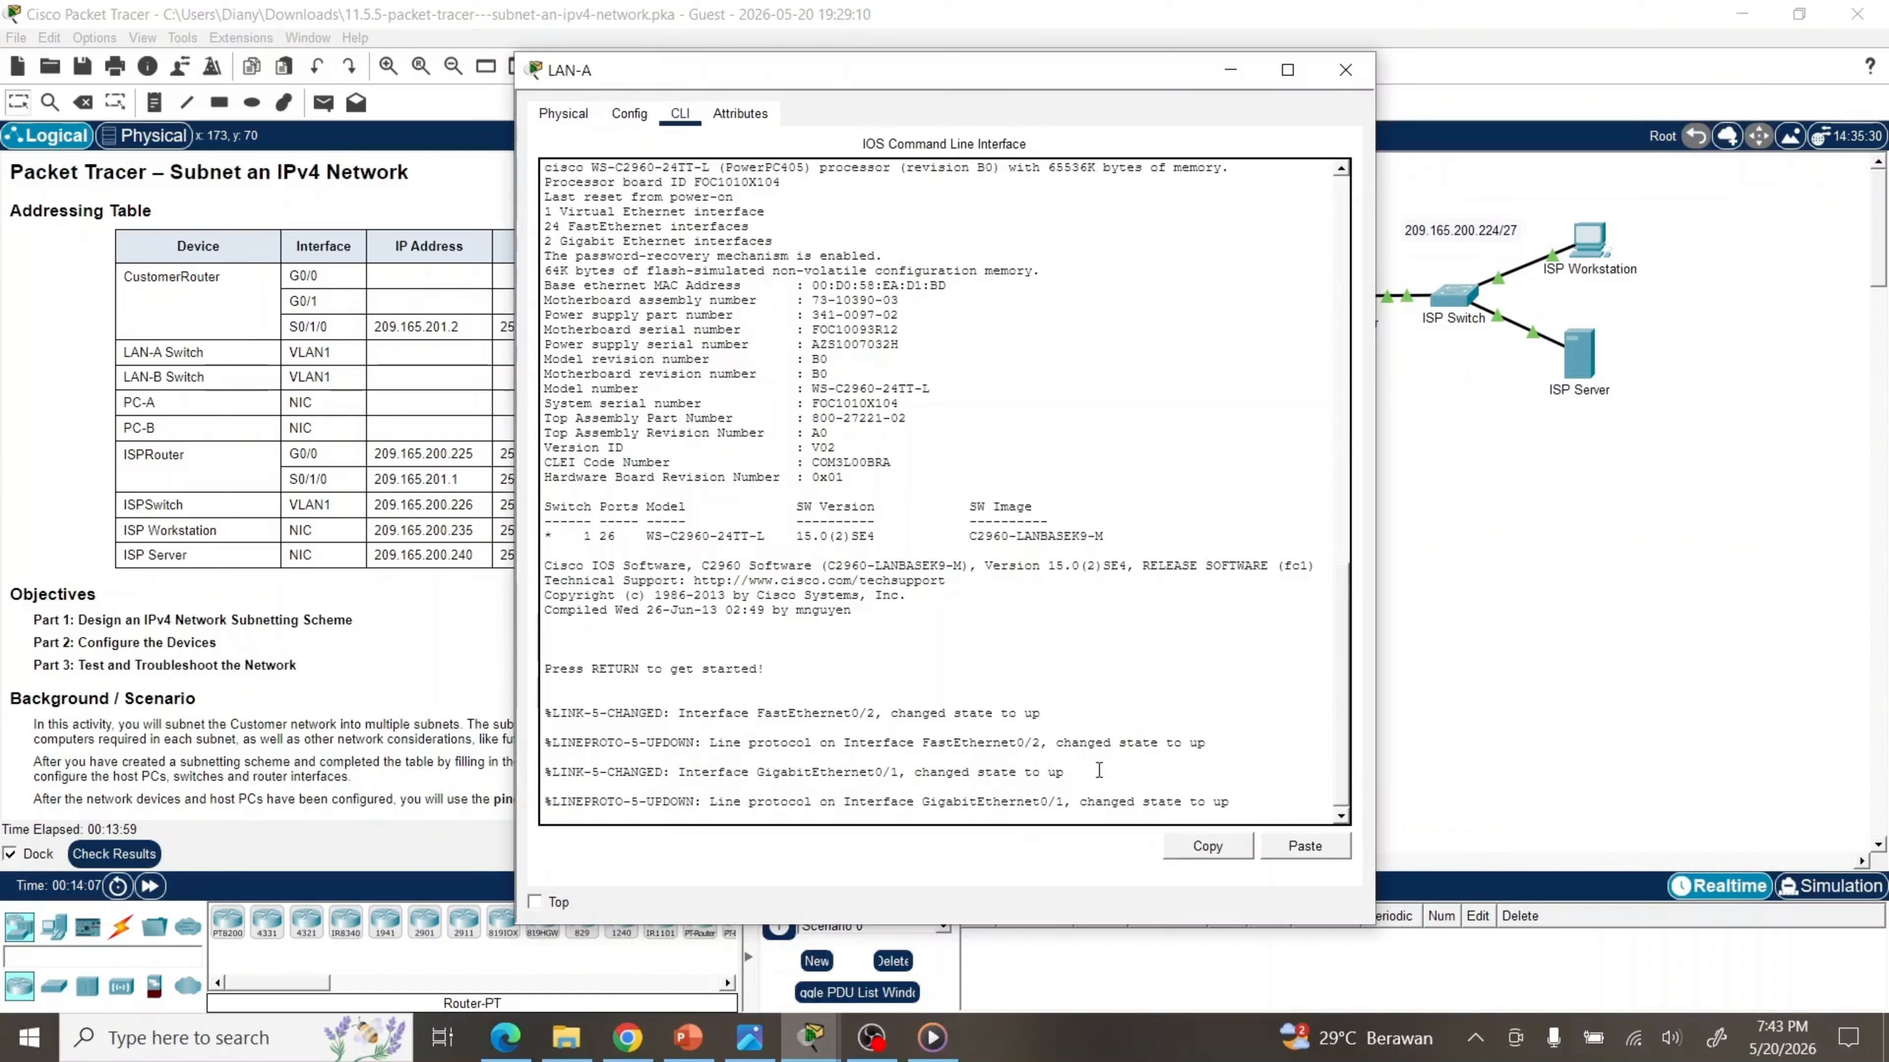
{"action": "left_click_drag", "start_coordinate": [748, 76], "coordinate": [1161, 55]}
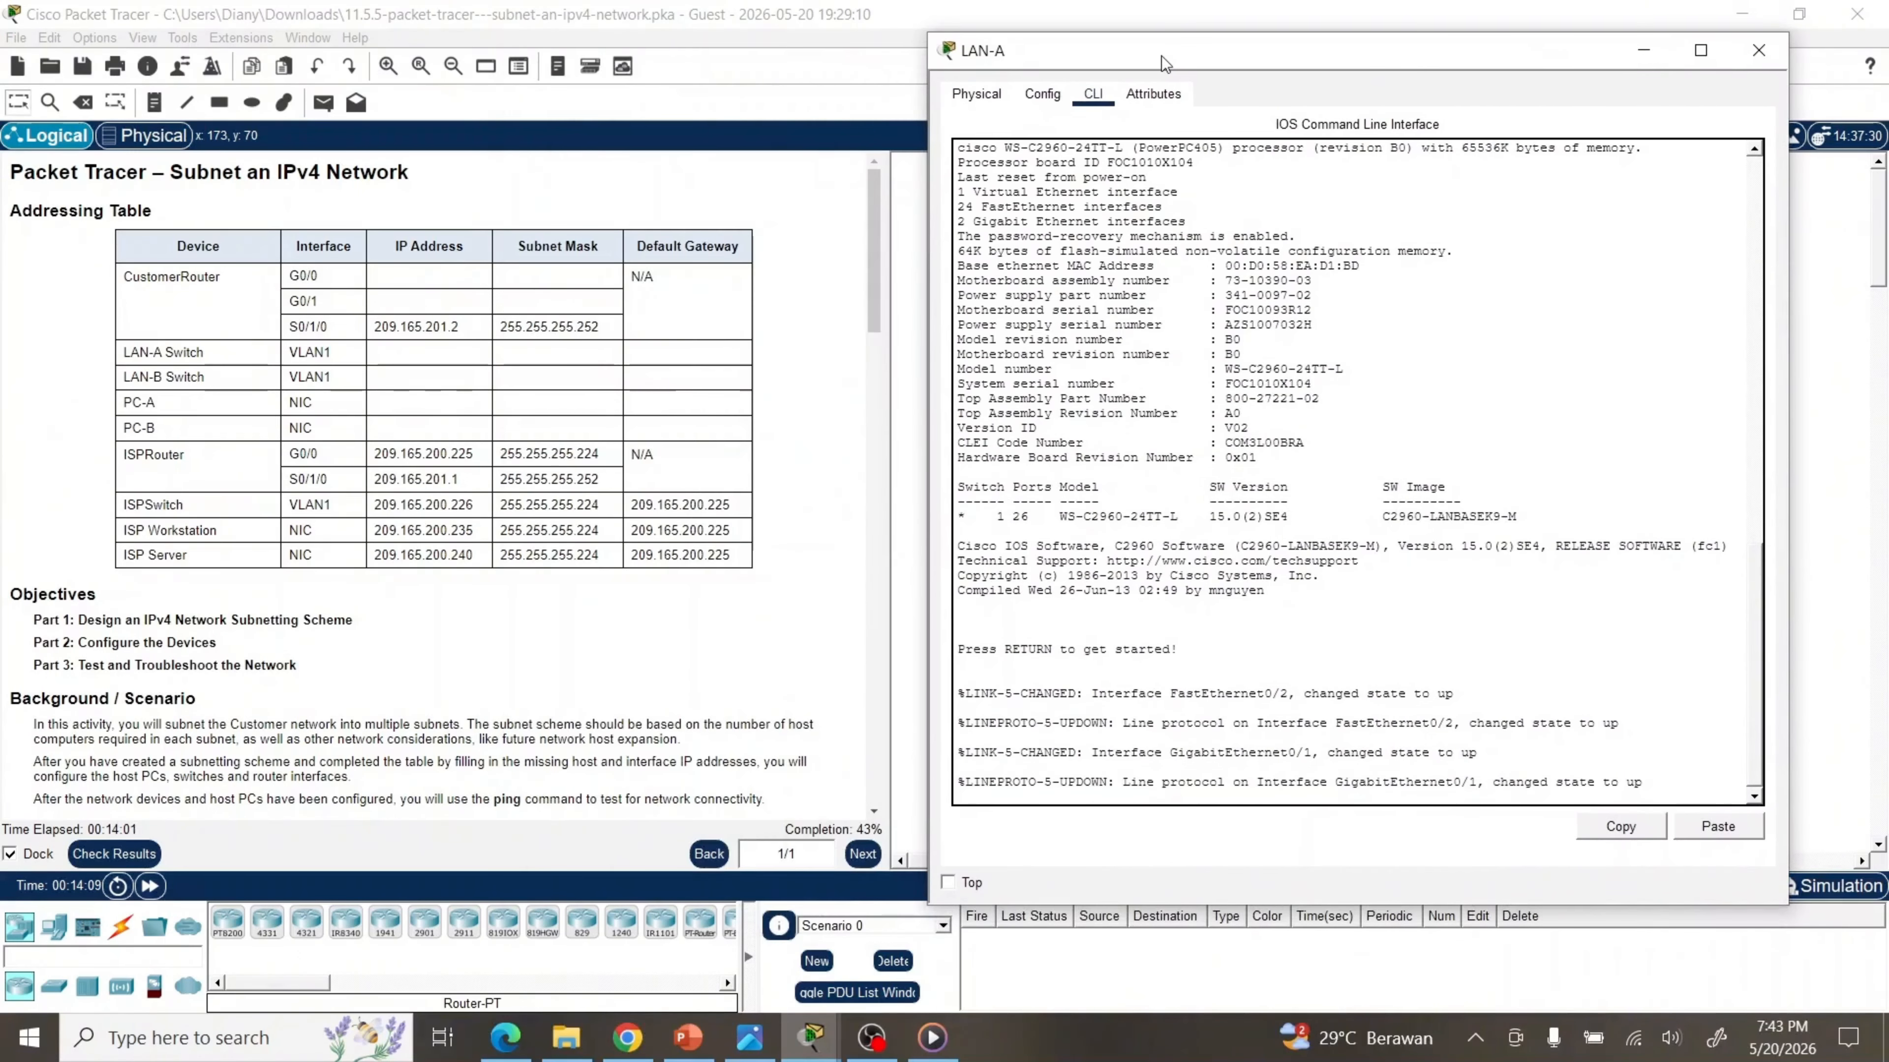
{"action": "key", "text": "Return"}
{"action": "type", "text": "en"}
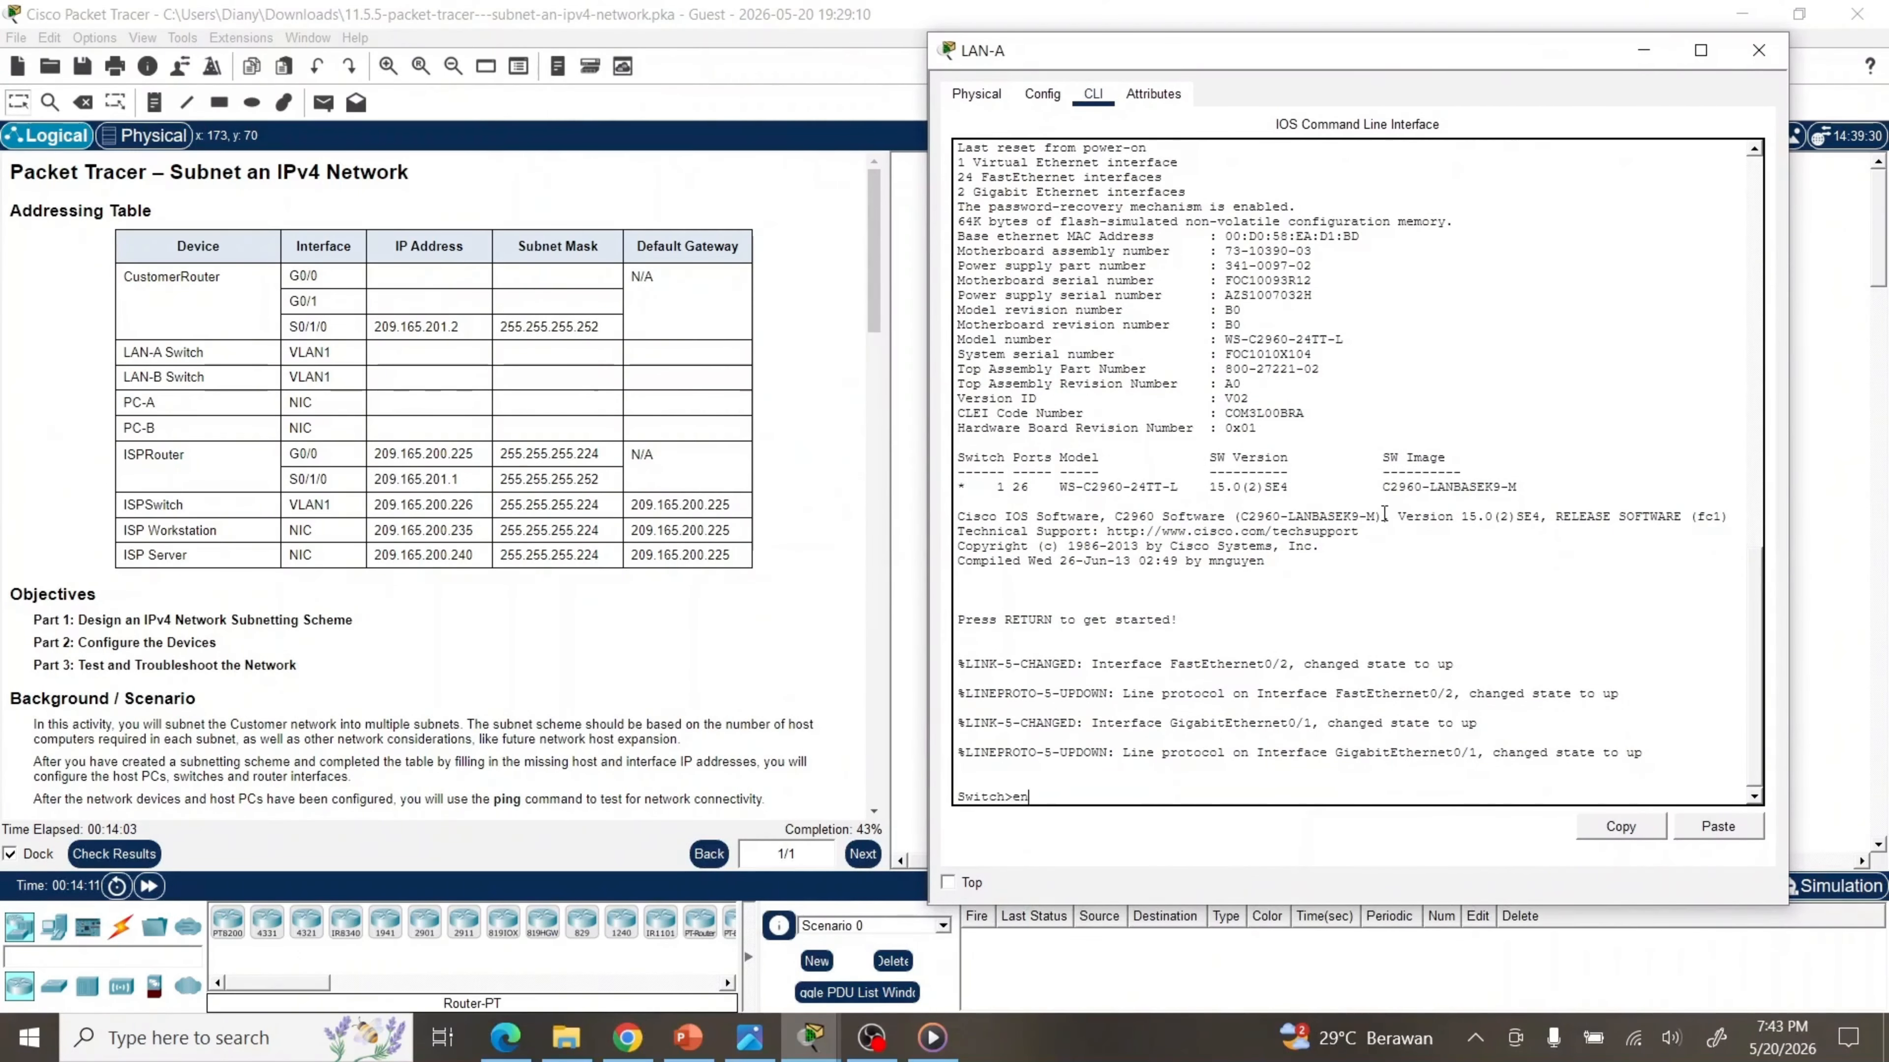
{"action": "key", "text": "Return"}
{"action": "type", "text": "conf t"}
{"action": "key", "text": "Return"}
Assign 192.168.0.2 255.255.255.192 to LAN-A's interface VLAN 1 and bring it up with no shutdown
{"action": "type", "text": "int"}
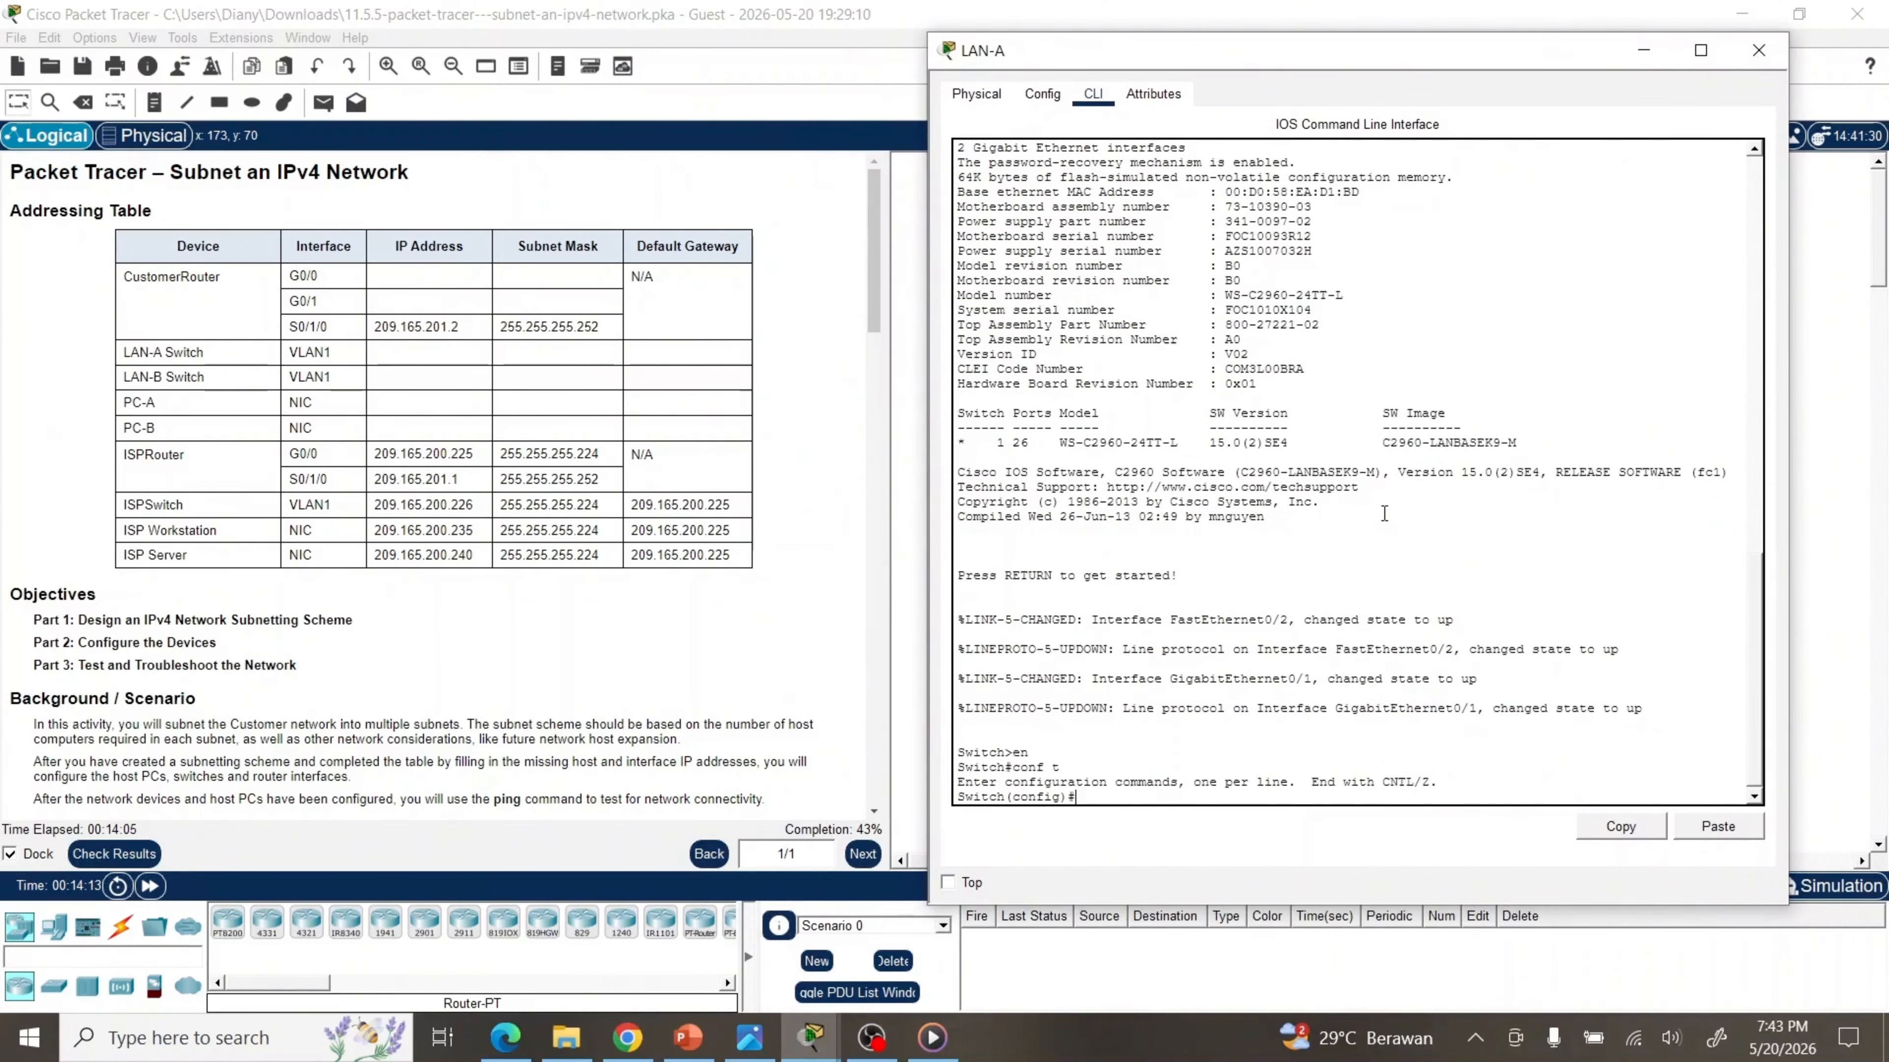
{"action": "key", "text": "Tab"}
{"action": "type", "text": "vl"}
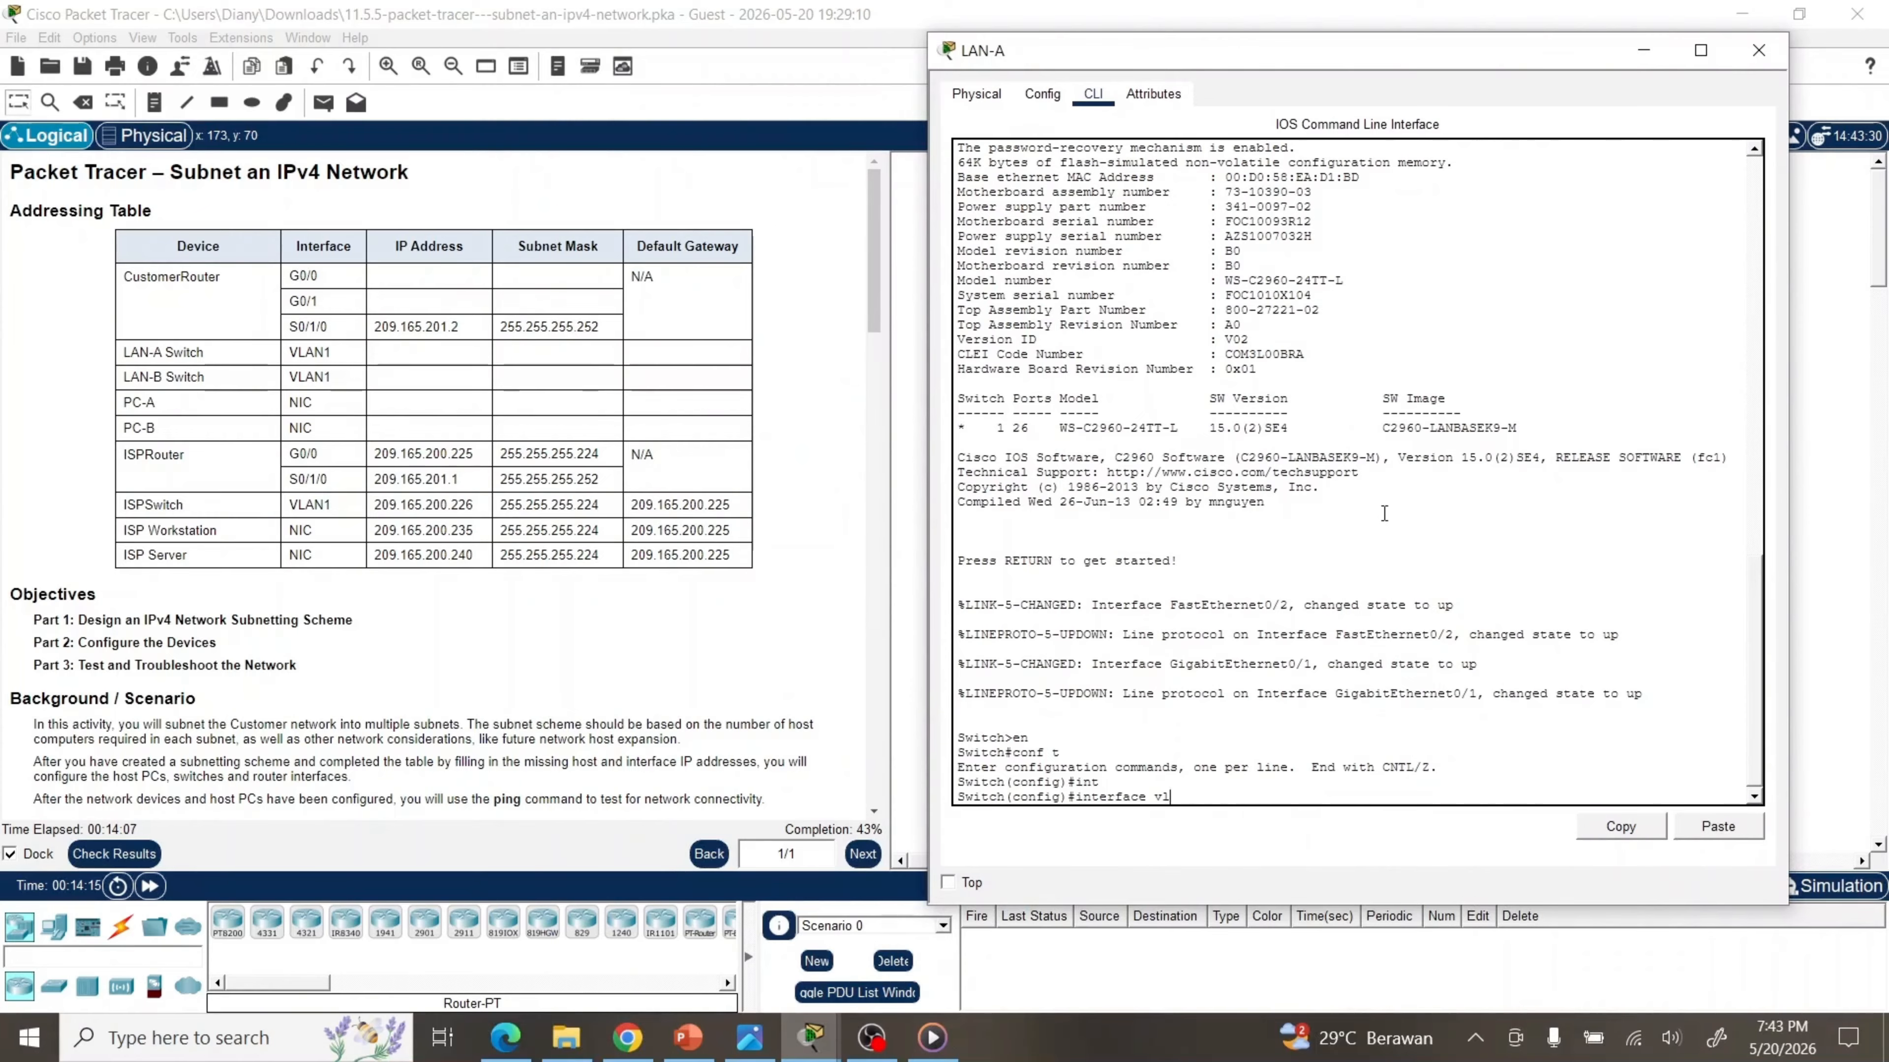
{"action": "key", "text": "Tab"}
{"action": "type", "text": "1"}
{"action": "key", "text": "Return"}
{"action": "type", "text": "ip add"}
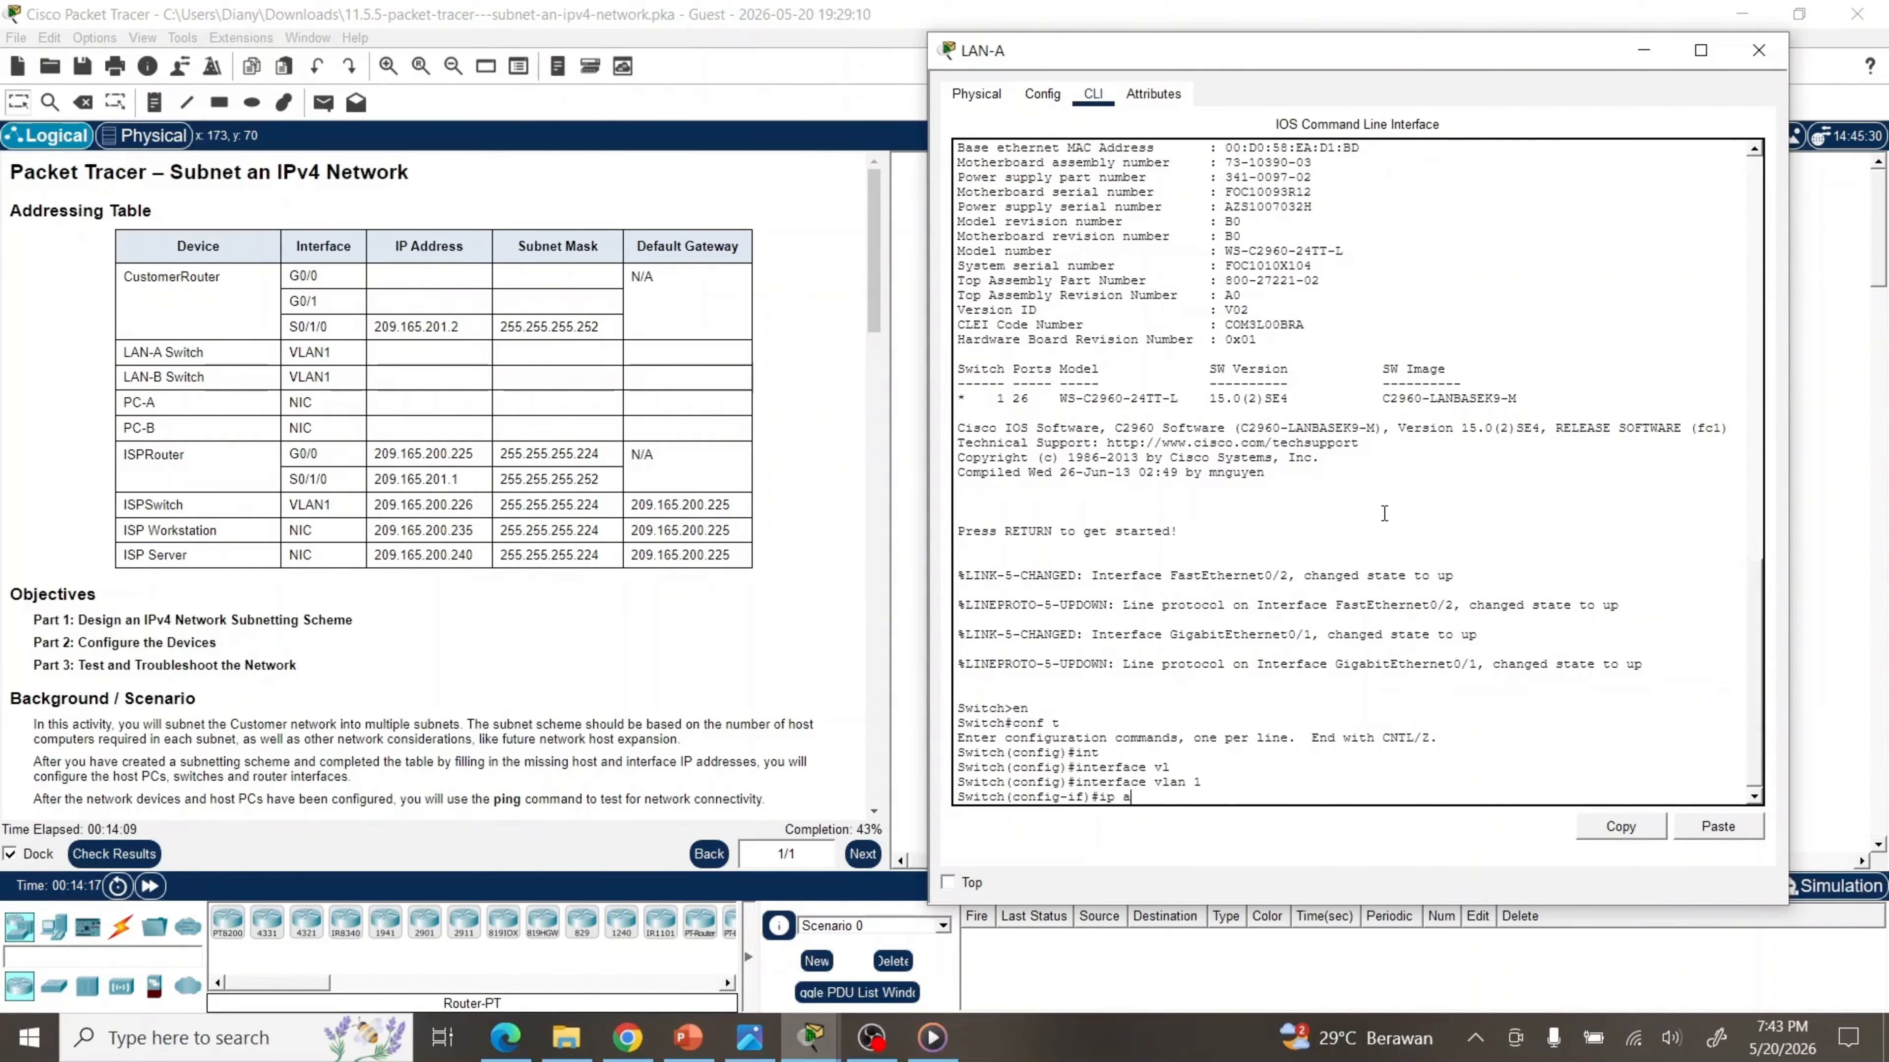
{"action": "key", "text": "Tab"}
{"action": "type", "text": "192.168"}
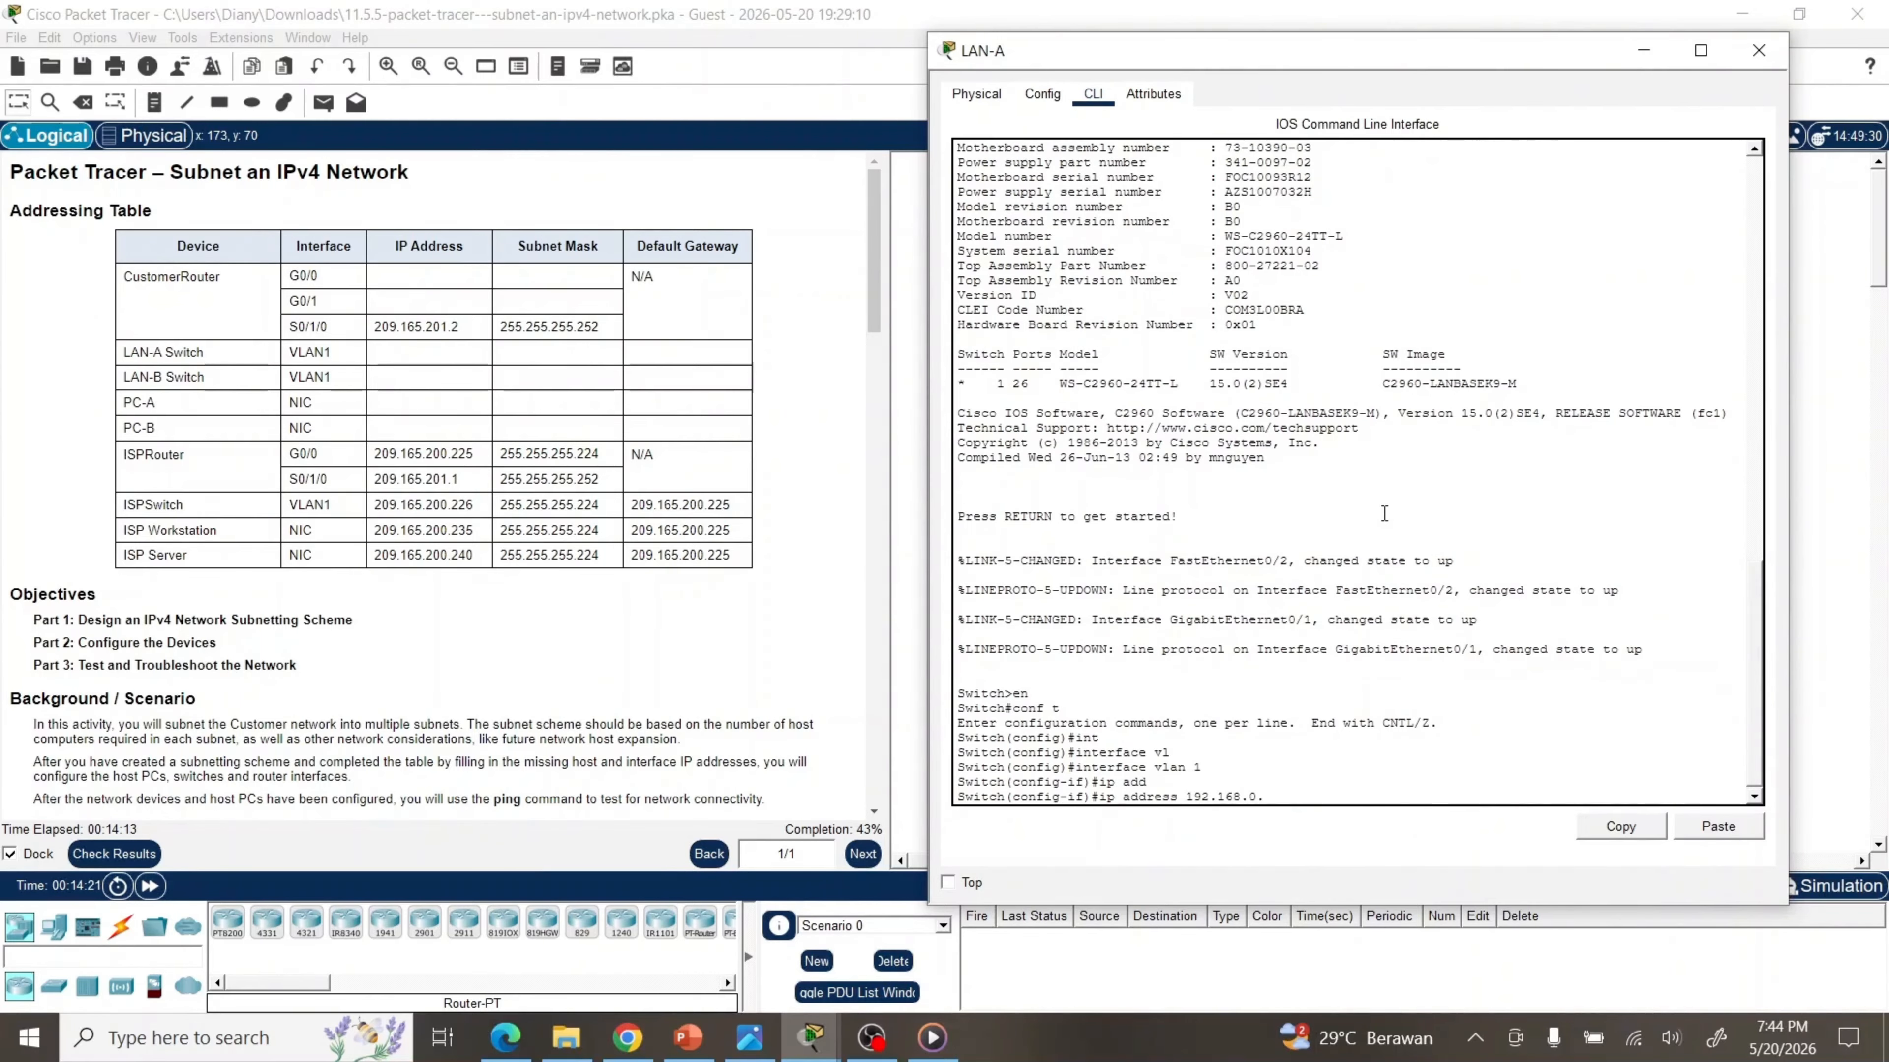
{"action": "type", "text": ".0.2 255.255.255.192"}
{"action": "key", "text": "Return"}
{"action": "type", "text": "no sh"}
{"action": "key", "text": "Tab"}
{"action": "key", "text": "Return"}
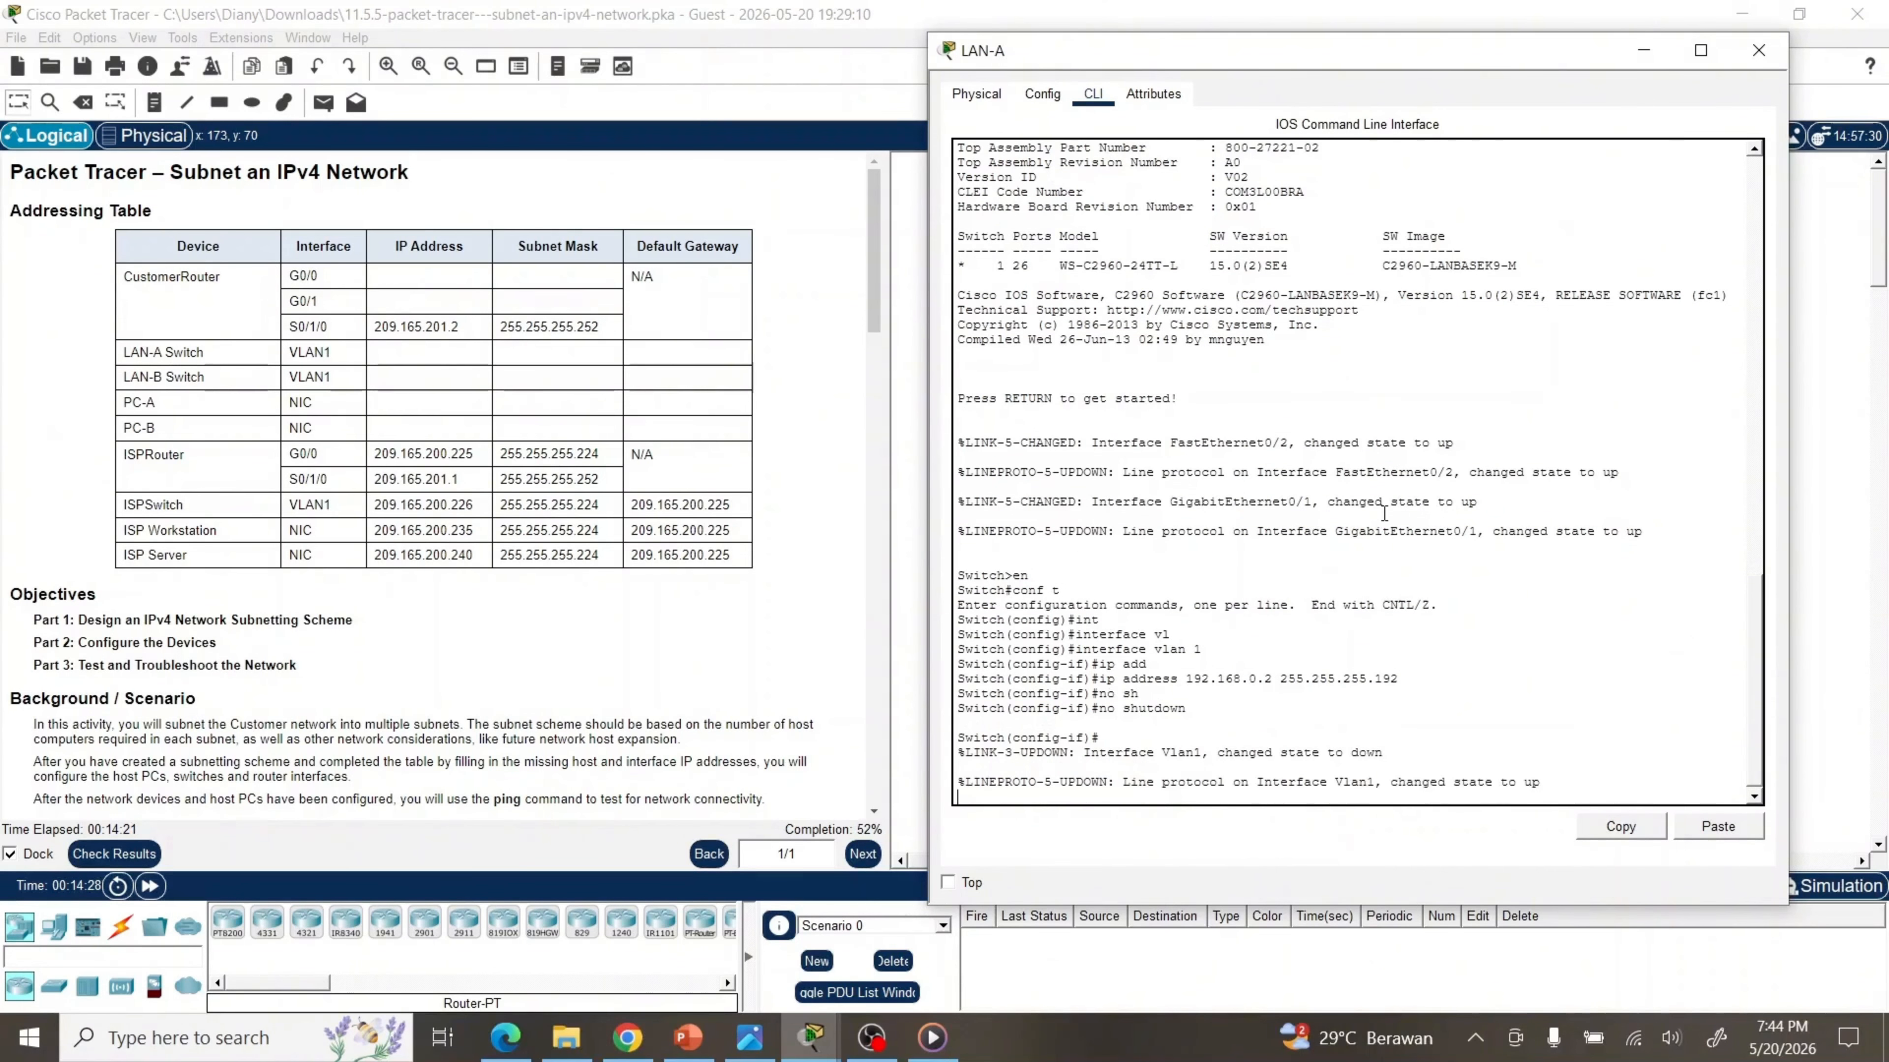
{"action": "key", "text": "Return"}
Set LAN-A's default gateway to 192.168.0.1
{"action": "type", "text": "exit"}
{"action": "key", "text": "Return"}
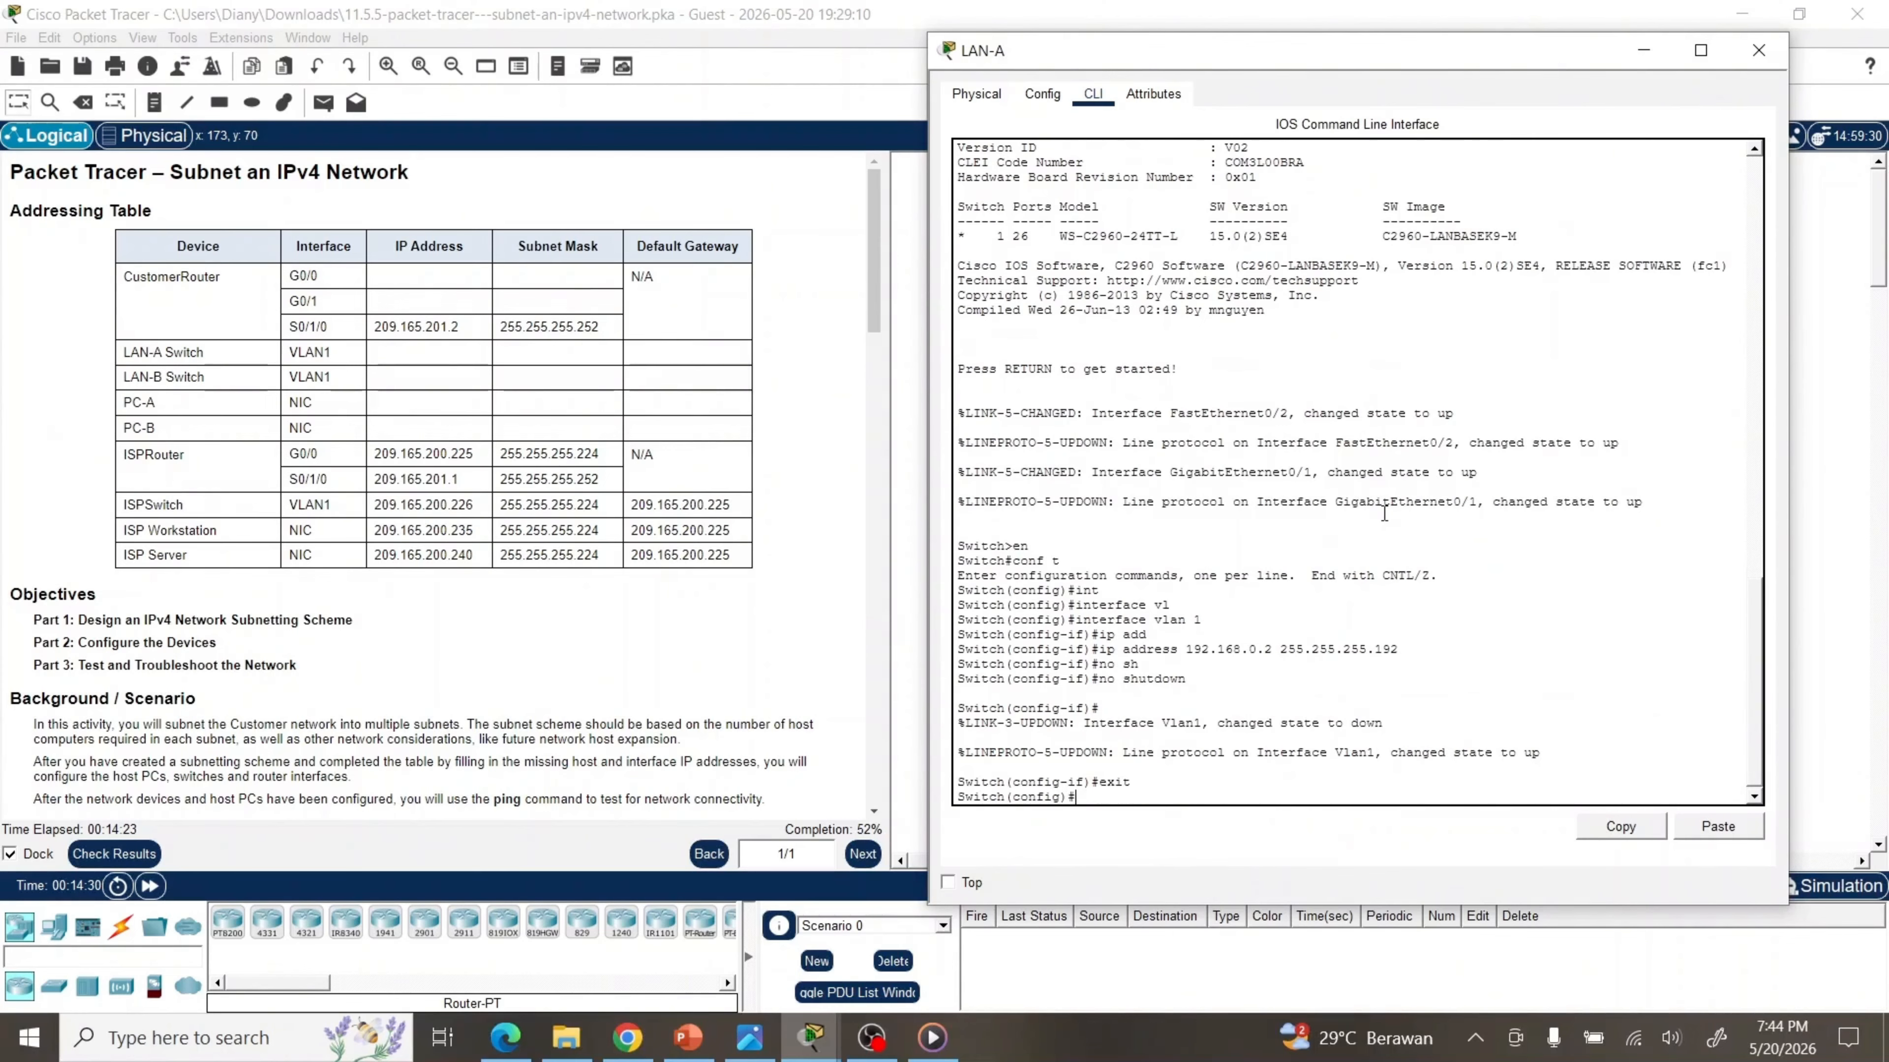
{"action": "key", "text": "Return"}
{"action": "key", "text": "Return"}
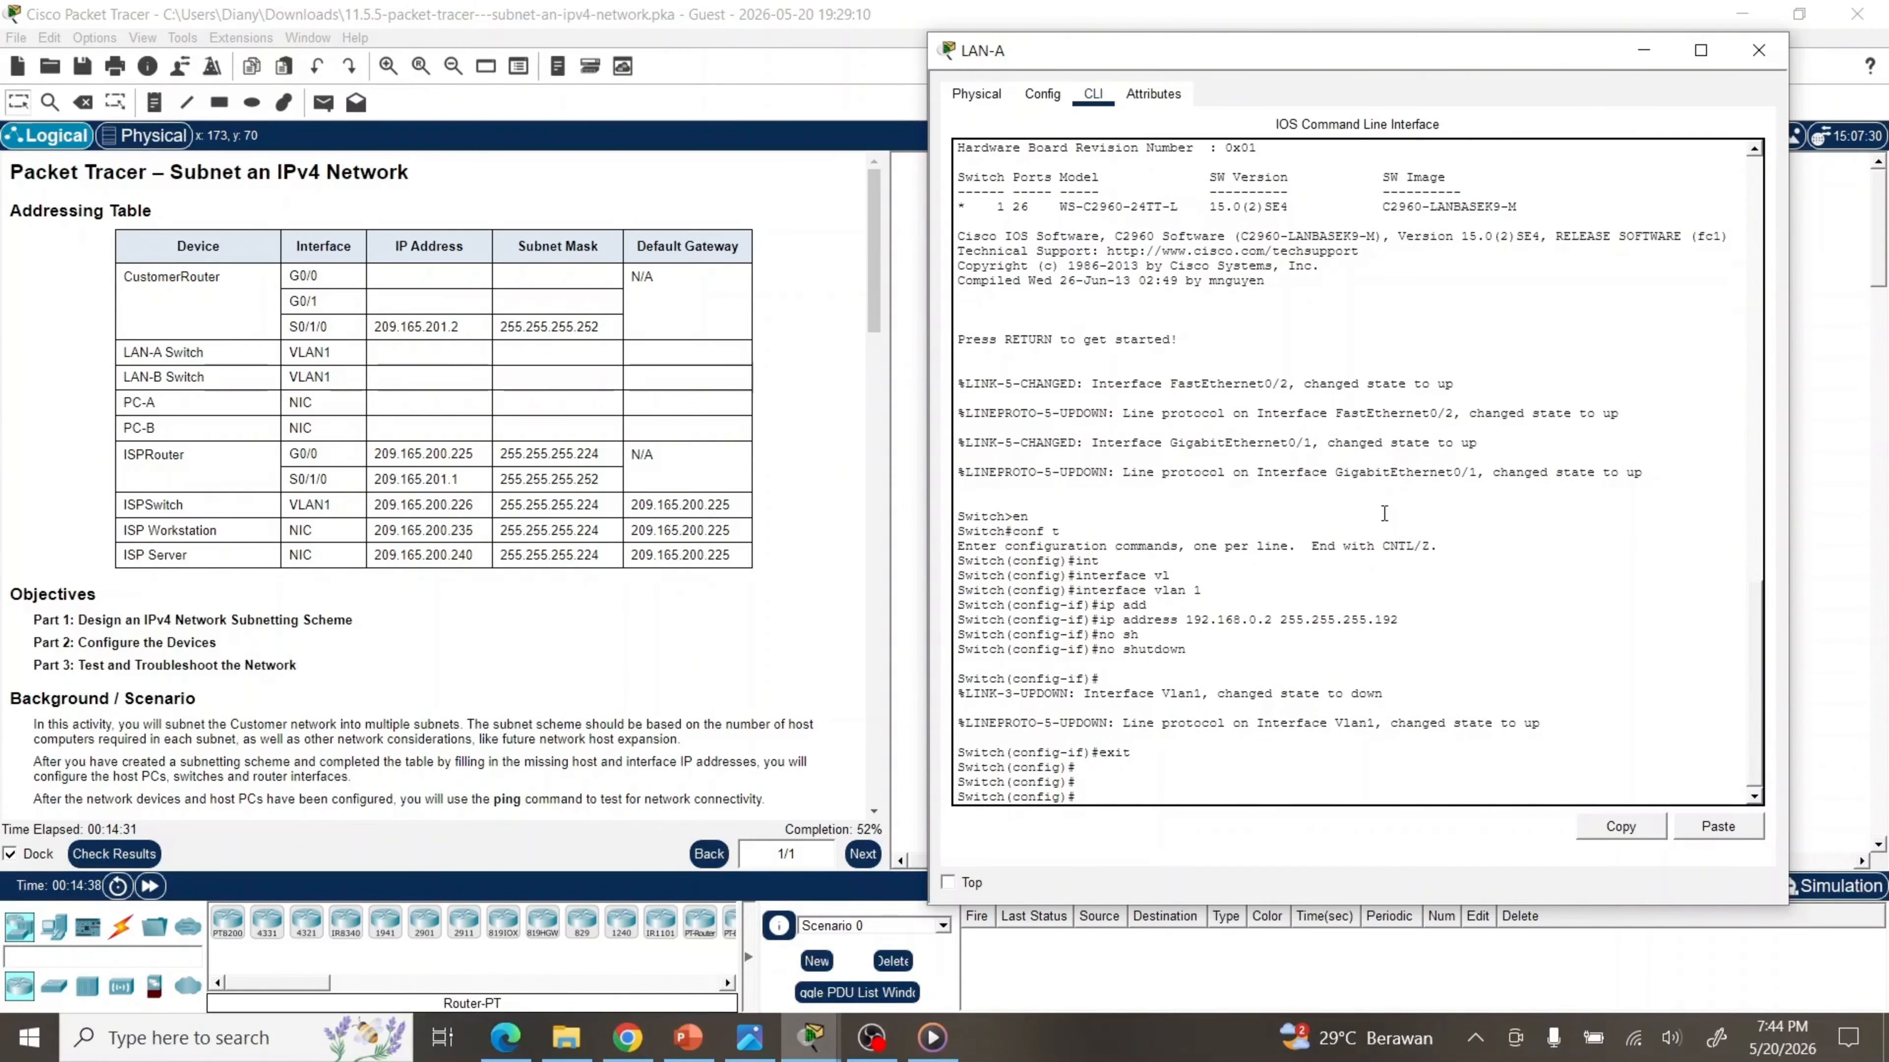
{"action": "type", "text": "ip de"}
{"action": "key", "text": "Tab"}
{"action": "type", "text": "192.168.0.1"}
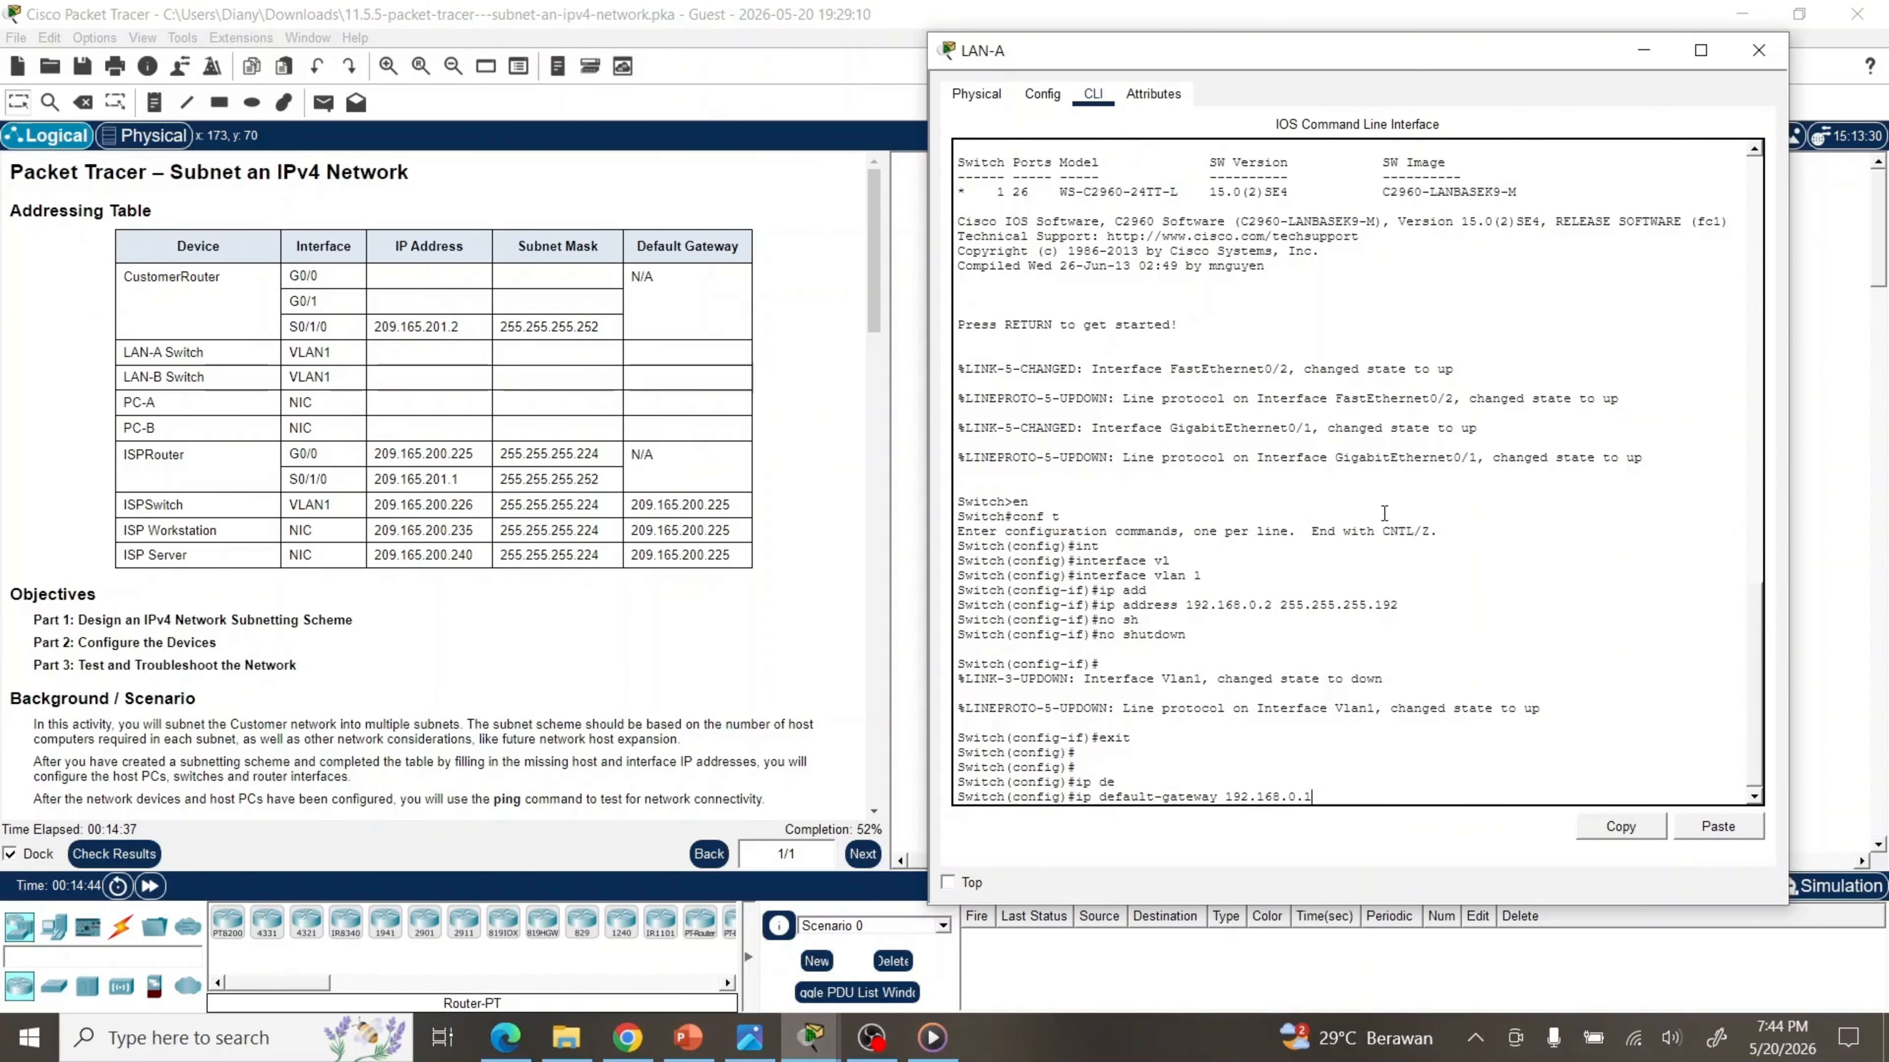
{"action": "key", "text": "Return"}
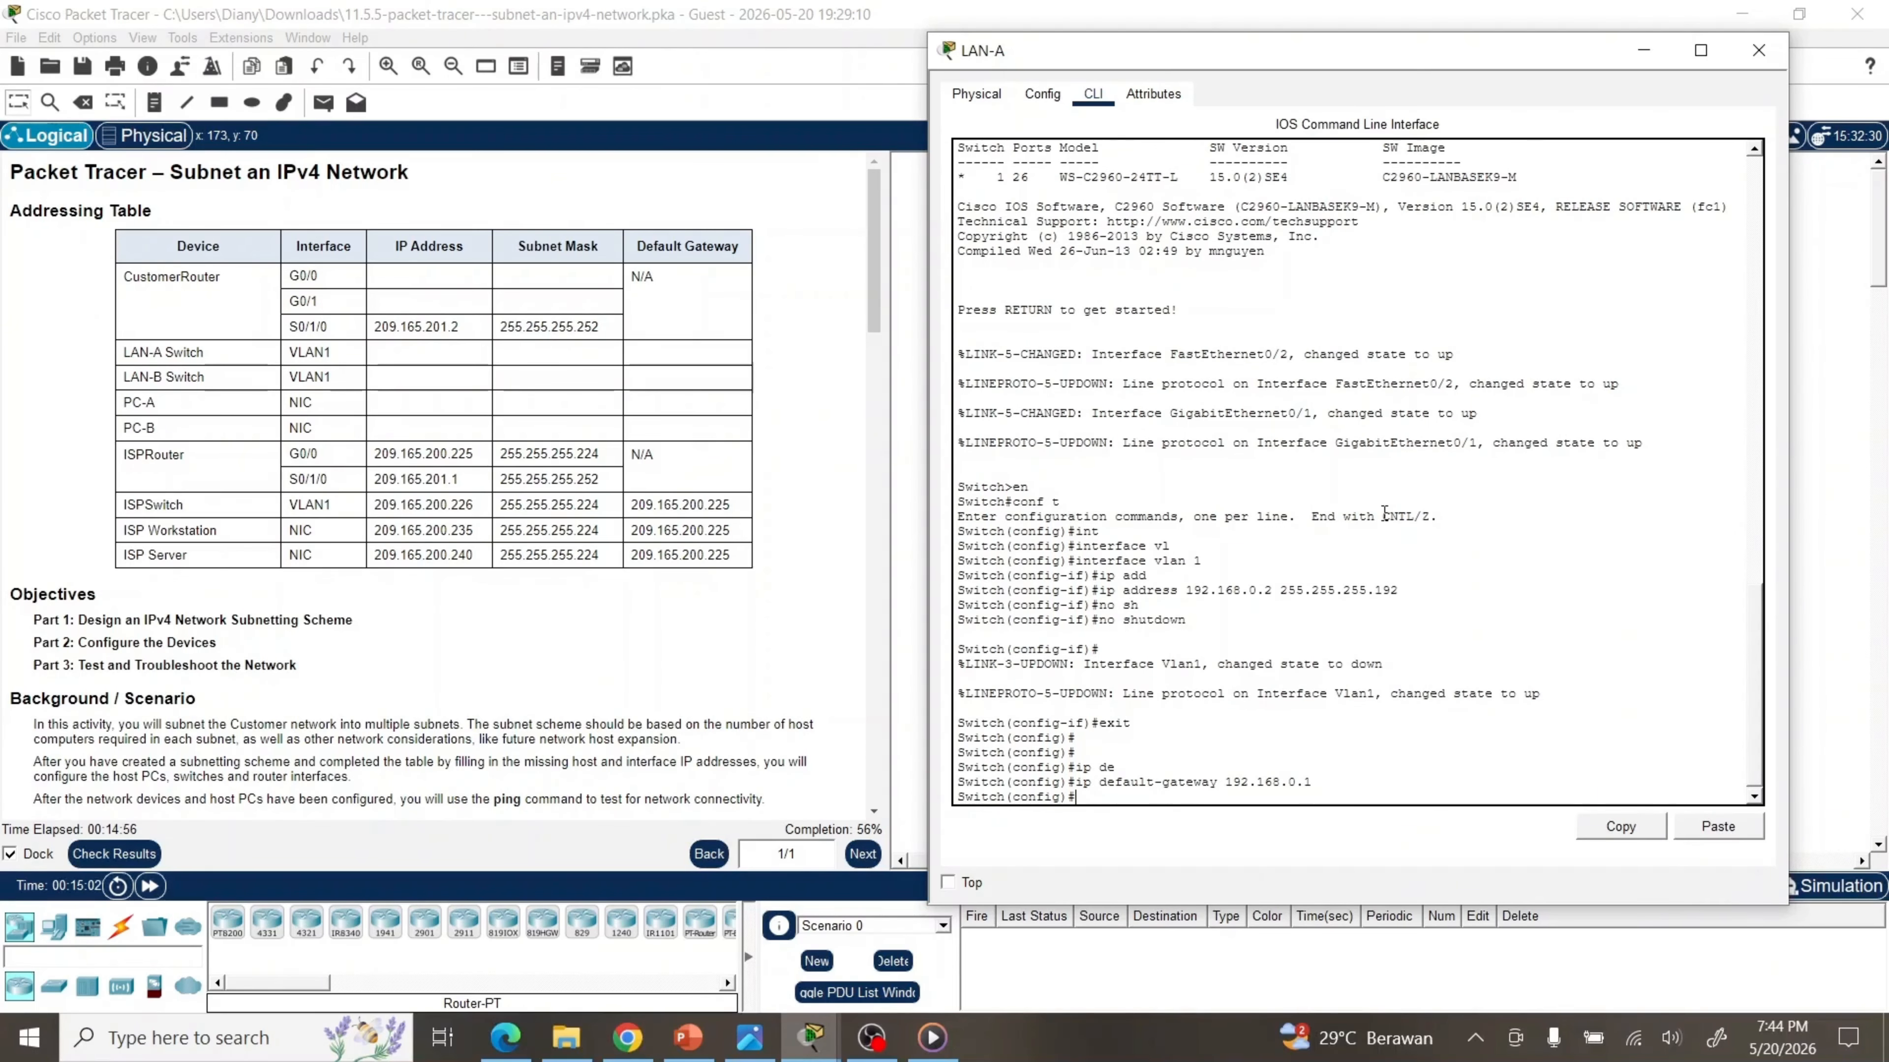
Close LAN-A and open LAN-B's CLI in global configuration mode
{"action": "left_click", "coordinate": [1754, 55]}
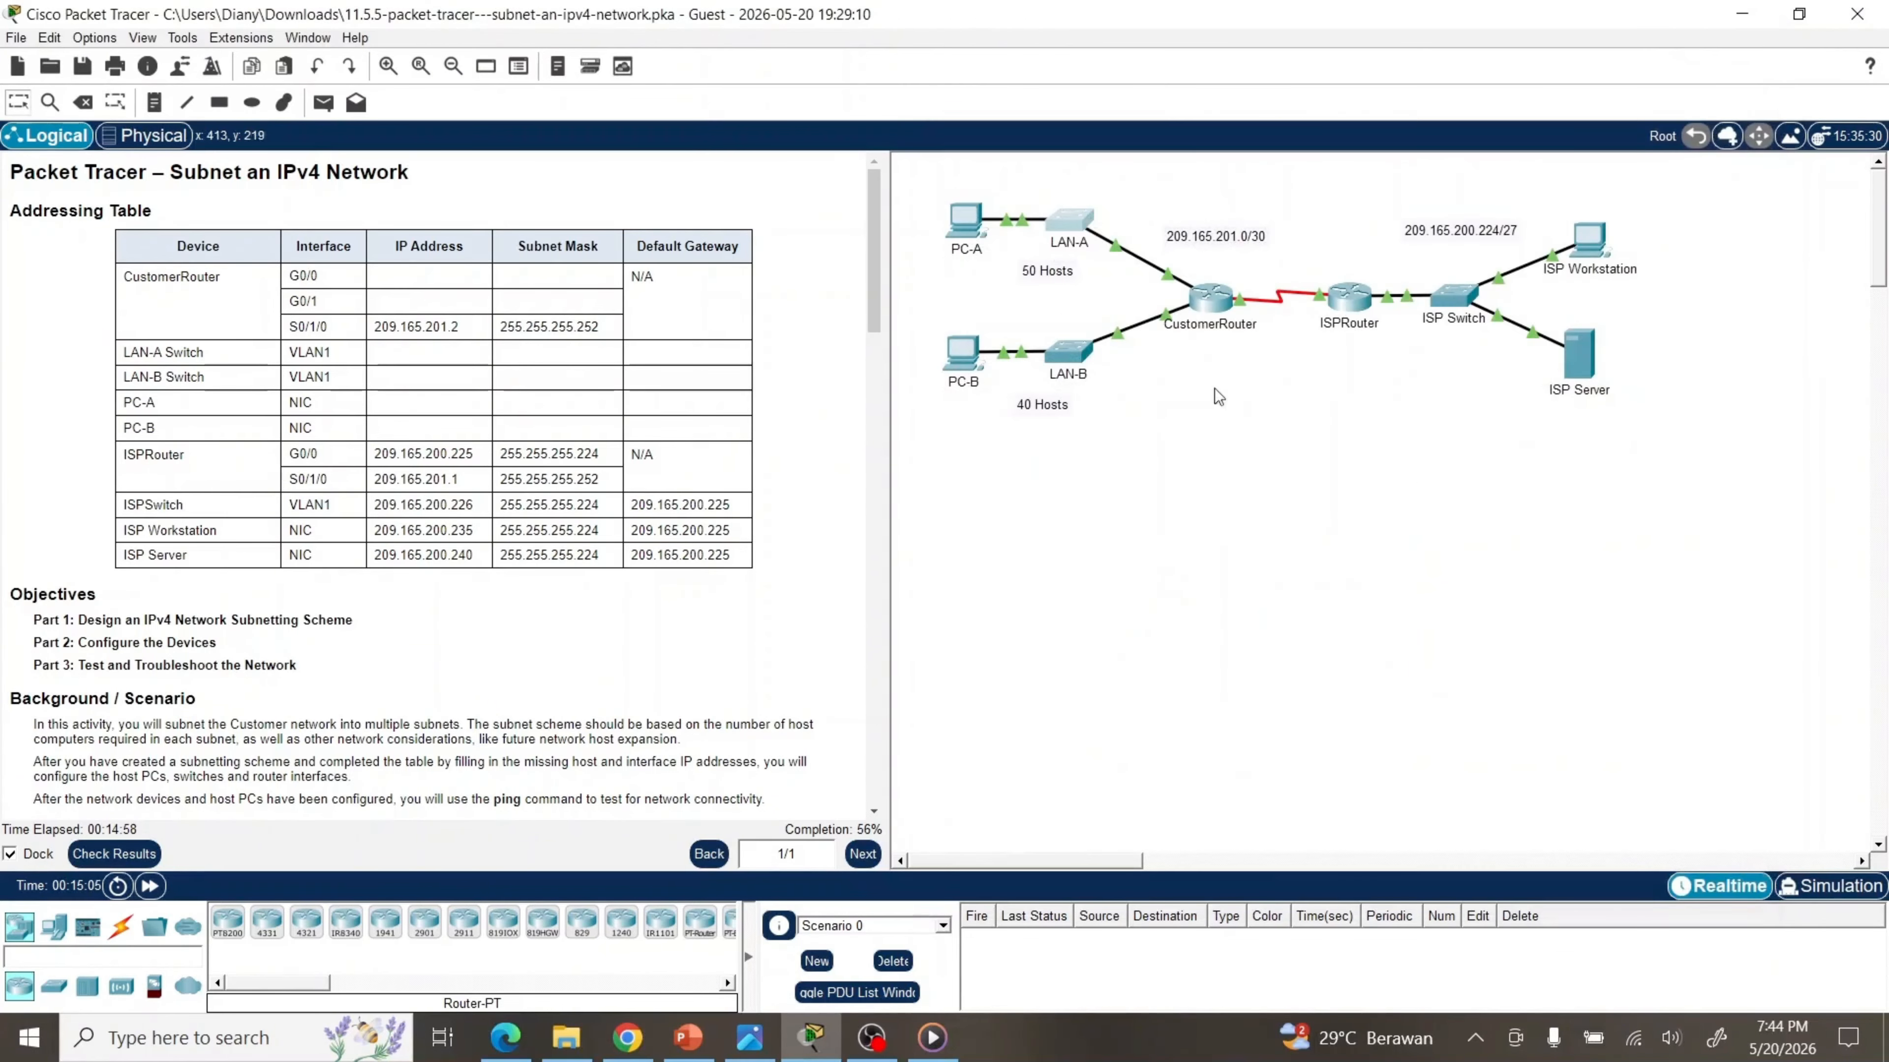
{"action": "double_click", "coordinate": [1077, 351]}
{"action": "left_click", "coordinate": [672, 115]}
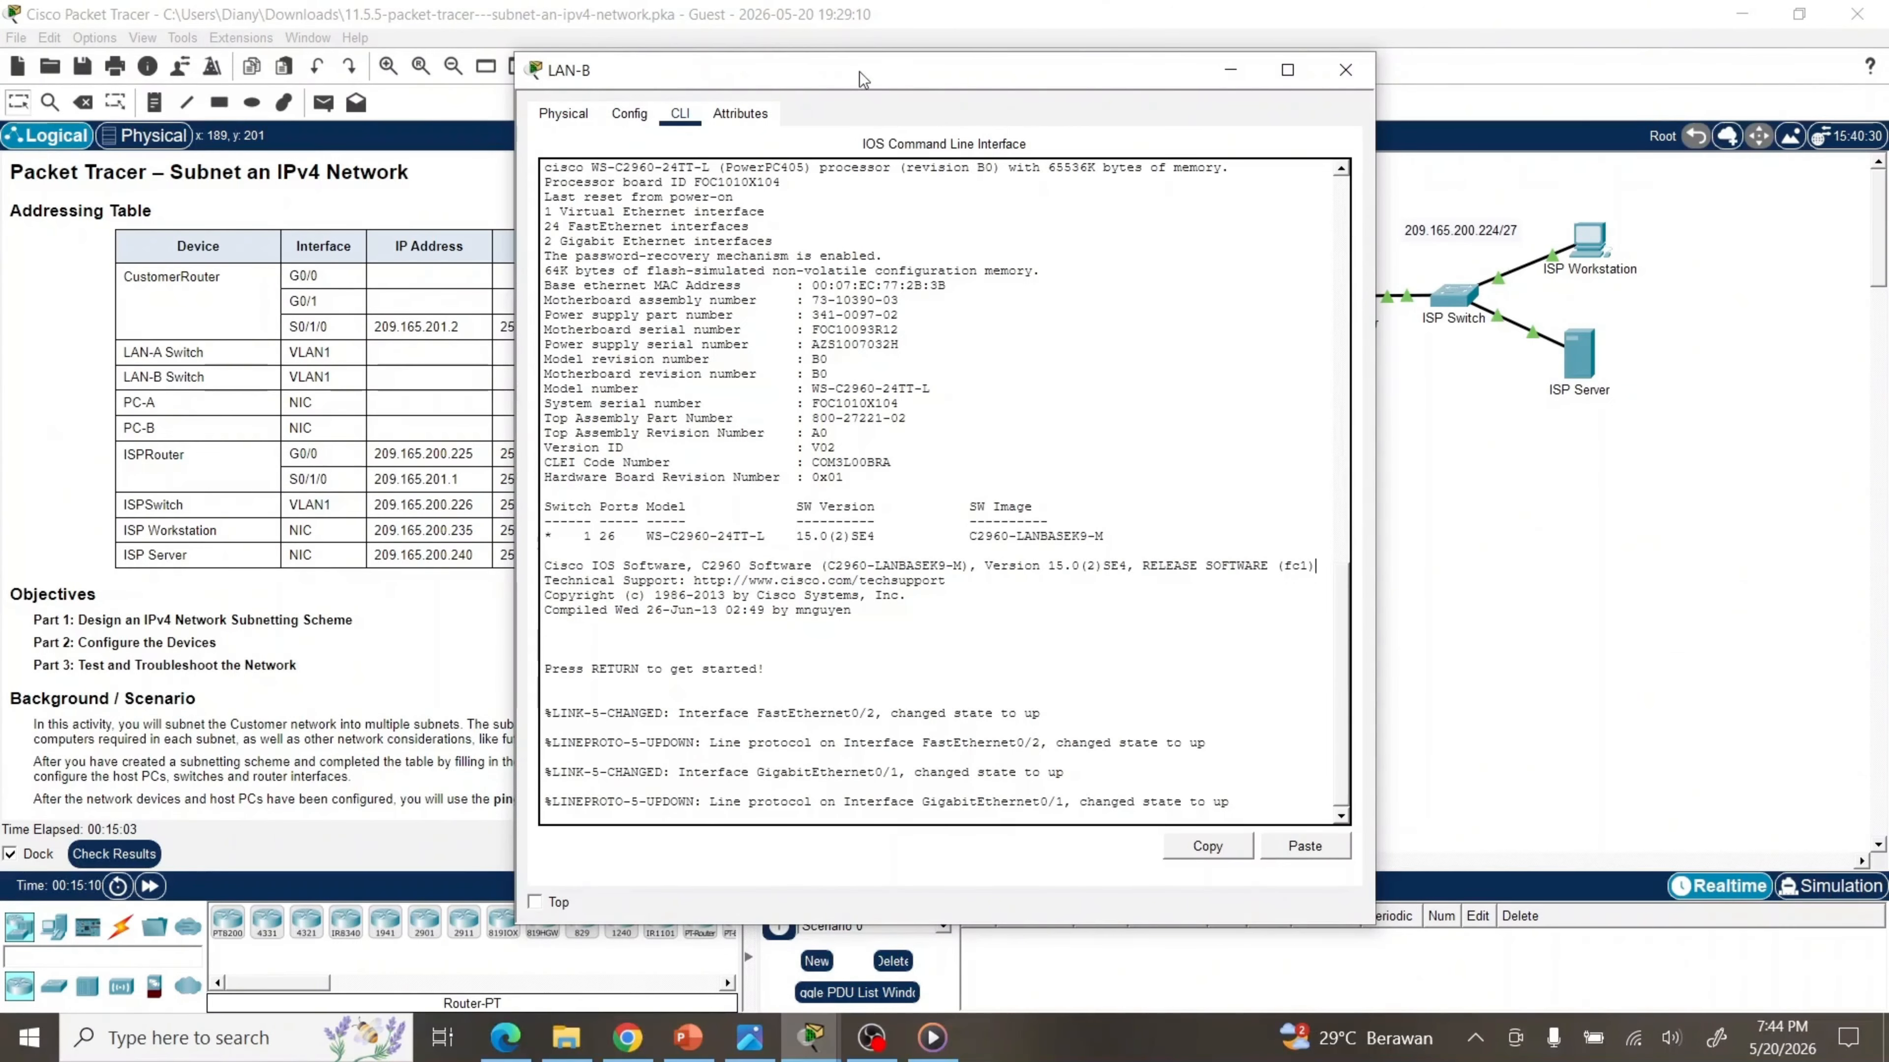
{"action": "left_click_drag", "start_coordinate": [863, 72], "coordinate": [1275, 24]}
{"action": "key", "text": "Return"}
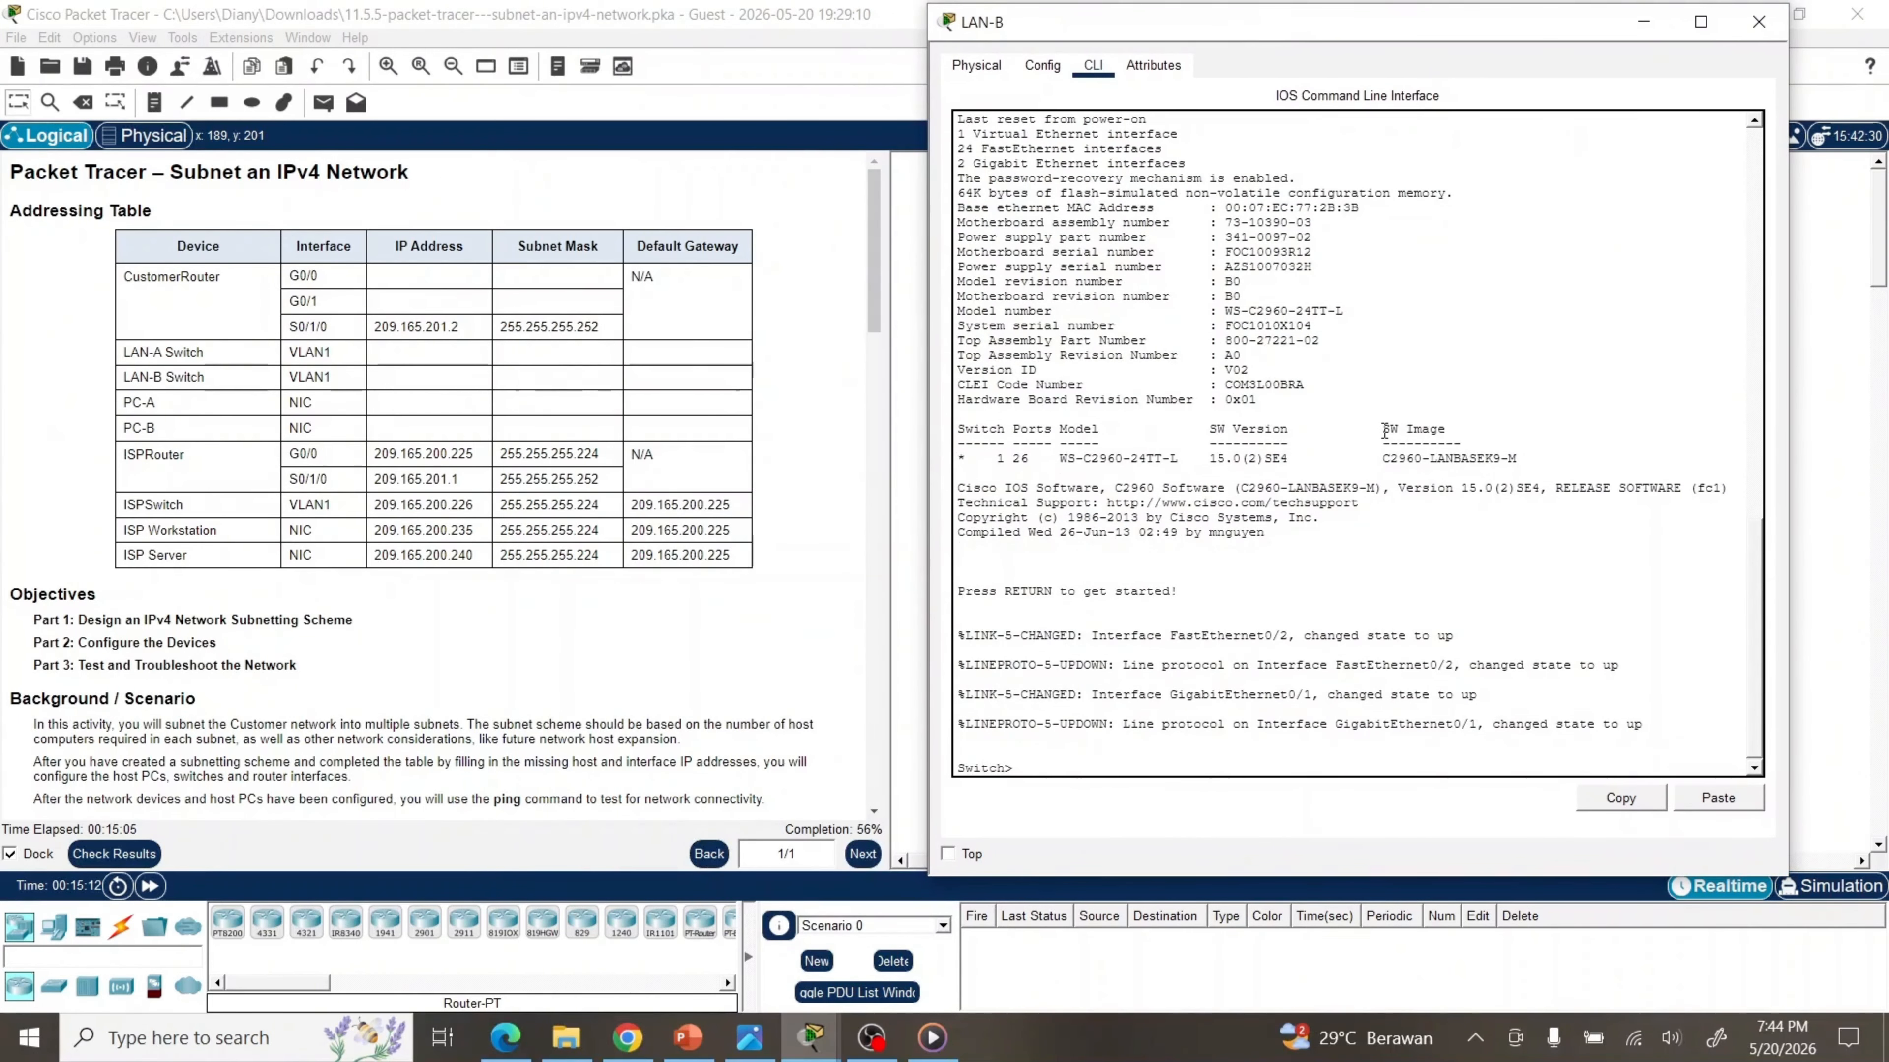
{"action": "type", "text": "en"}
{"action": "key", "text": "Return"}
{"action": "type", "text": "conf t"}
{"action": "key", "text": "Return"}
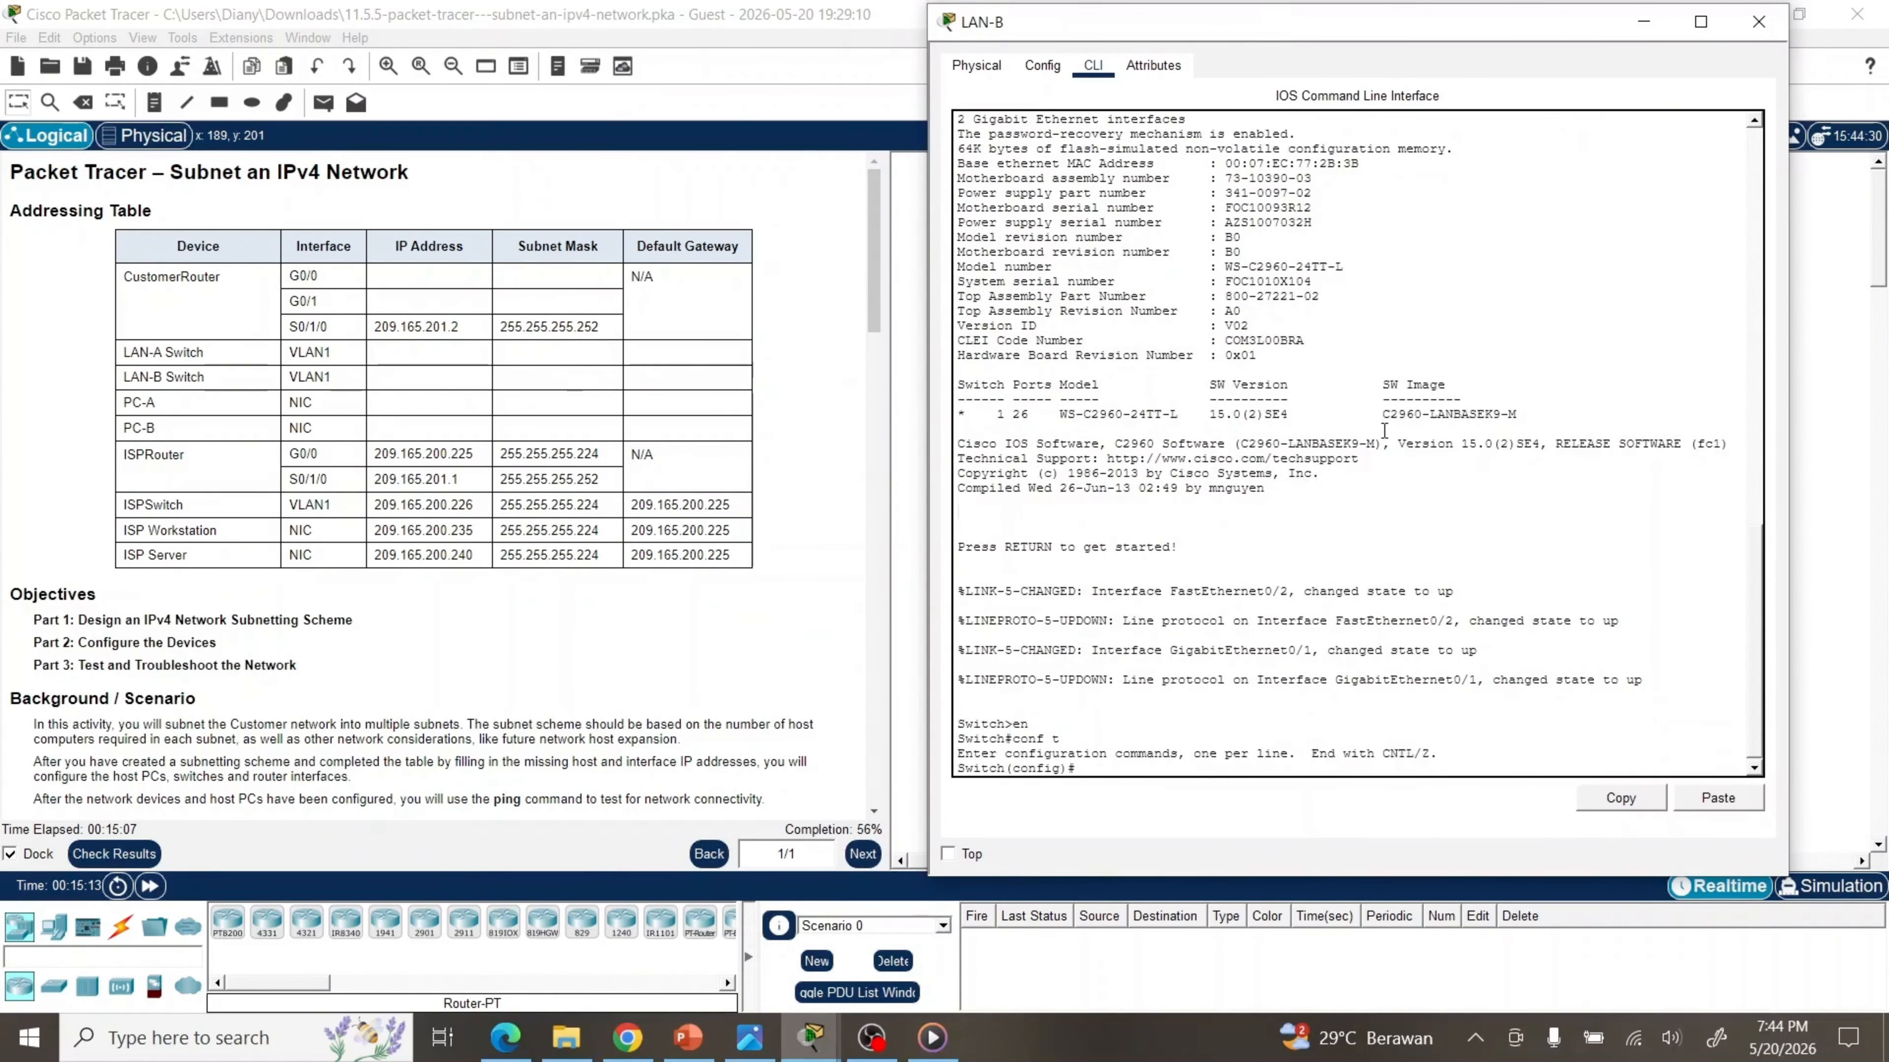
Assign 192.168.0.66 255.255.255.192 to LAN-B's interface VLAN 1 and enable it
{"action": "type", "text": "int"}
{"action": "key", "text": "Tab"}
{"action": "type", "text": "vl"}
{"action": "key", "text": "Tab"}
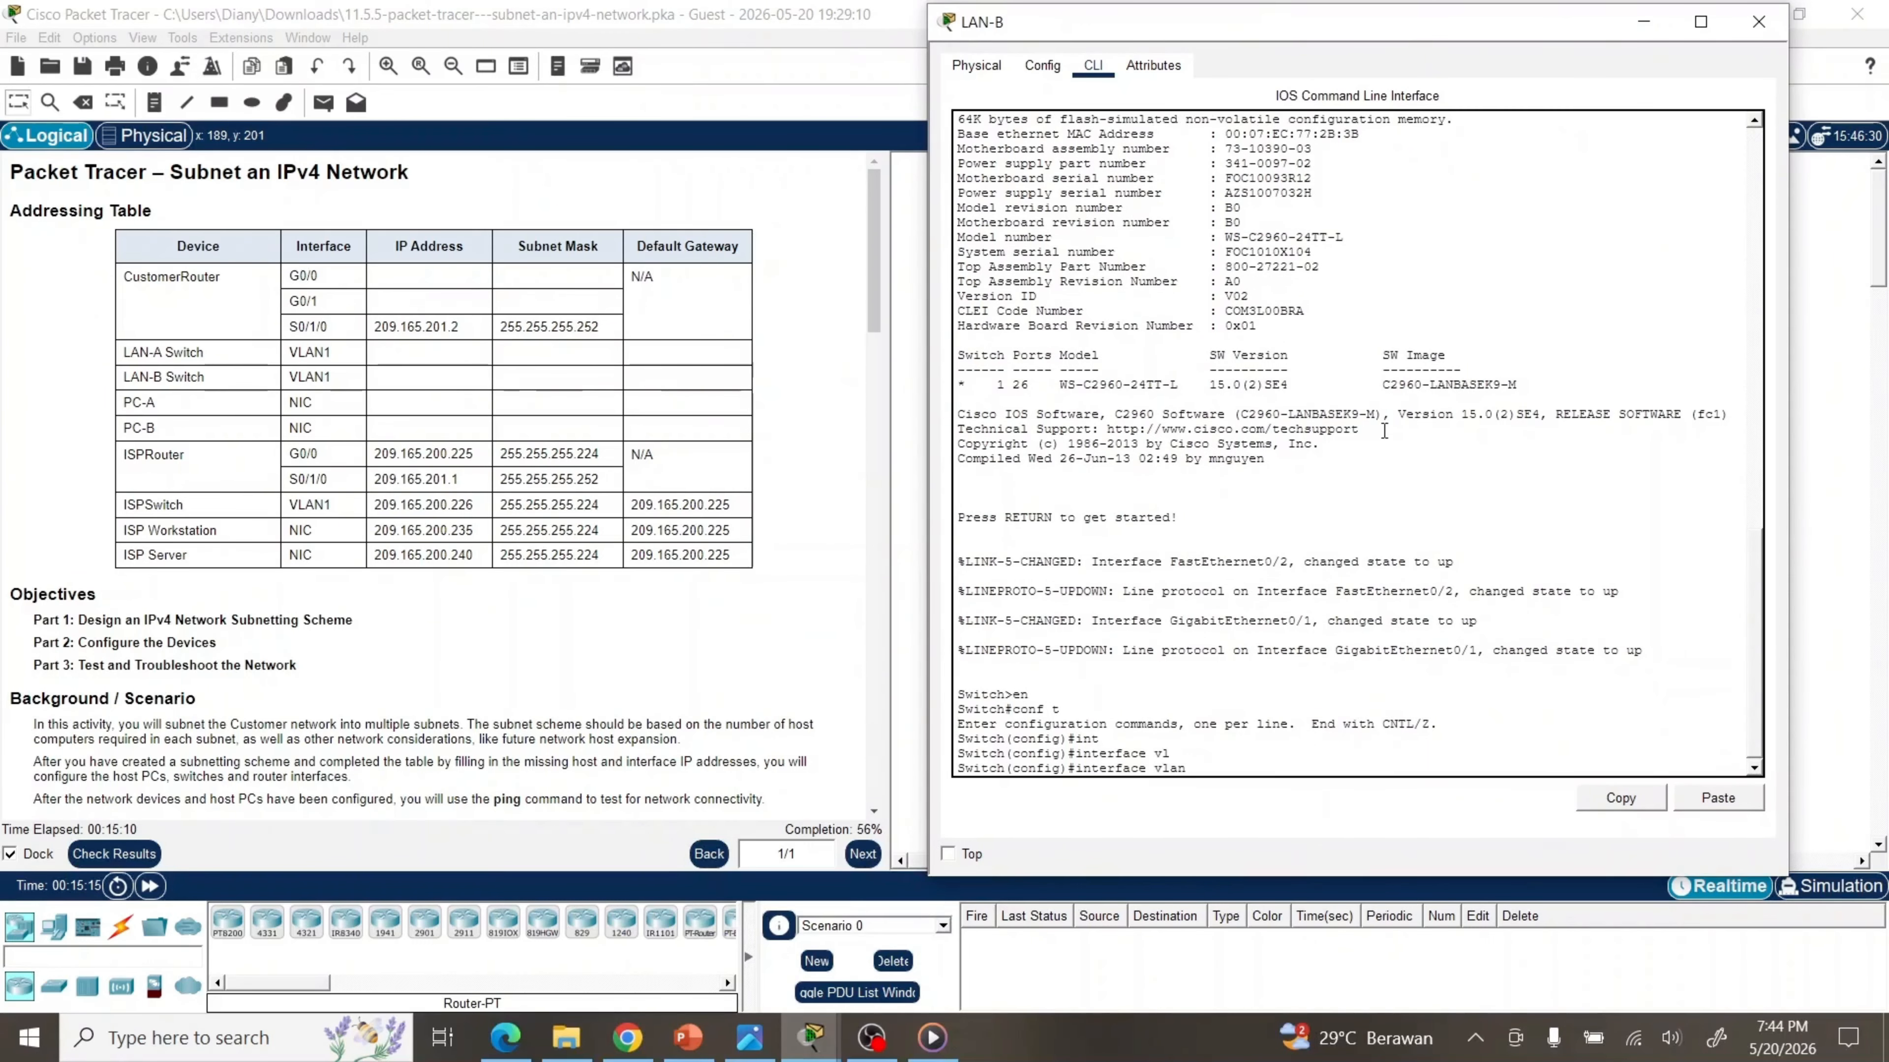
{"action": "type", "text": "1"}
{"action": "key", "text": "Return"}
{"action": "type", "text": "ip add"}
{"action": "key", "text": "Tab"}
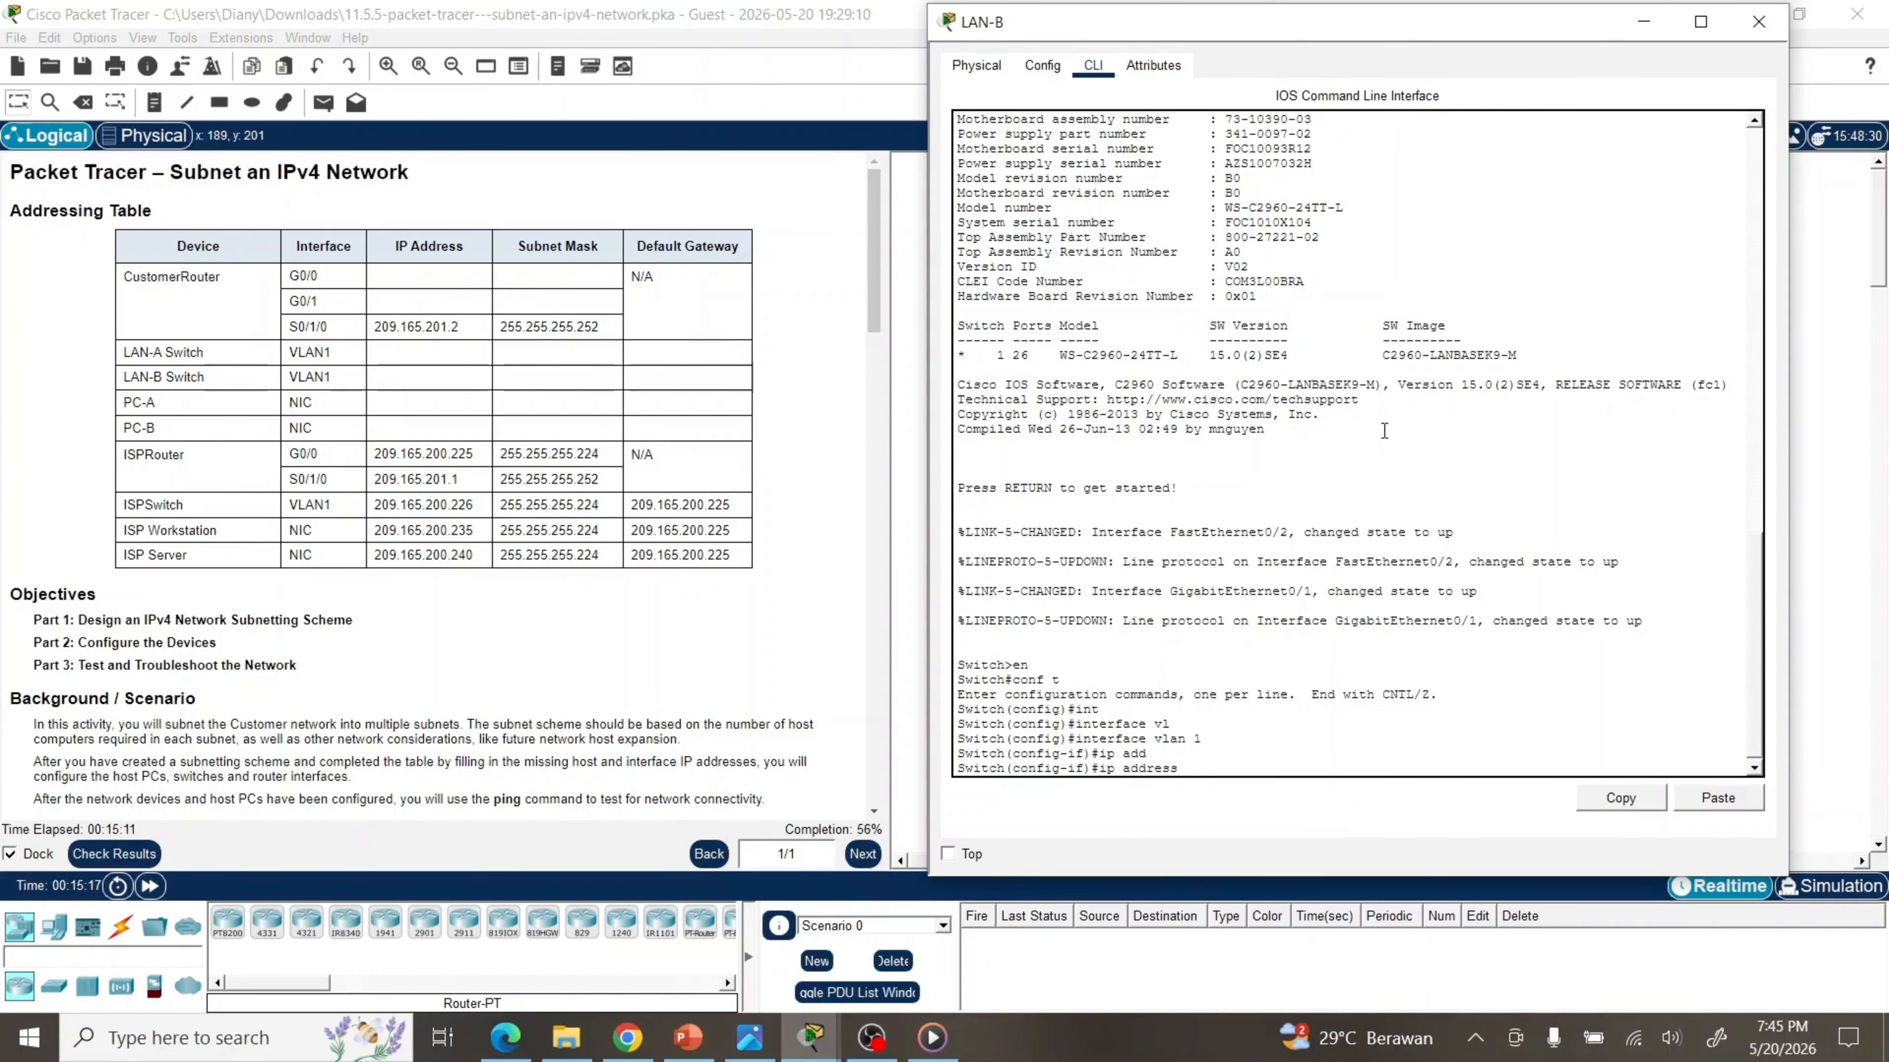
{"action": "type", "text": "192.168.0.66 255.255.255.192"}
{"action": "key", "text": "Return"}
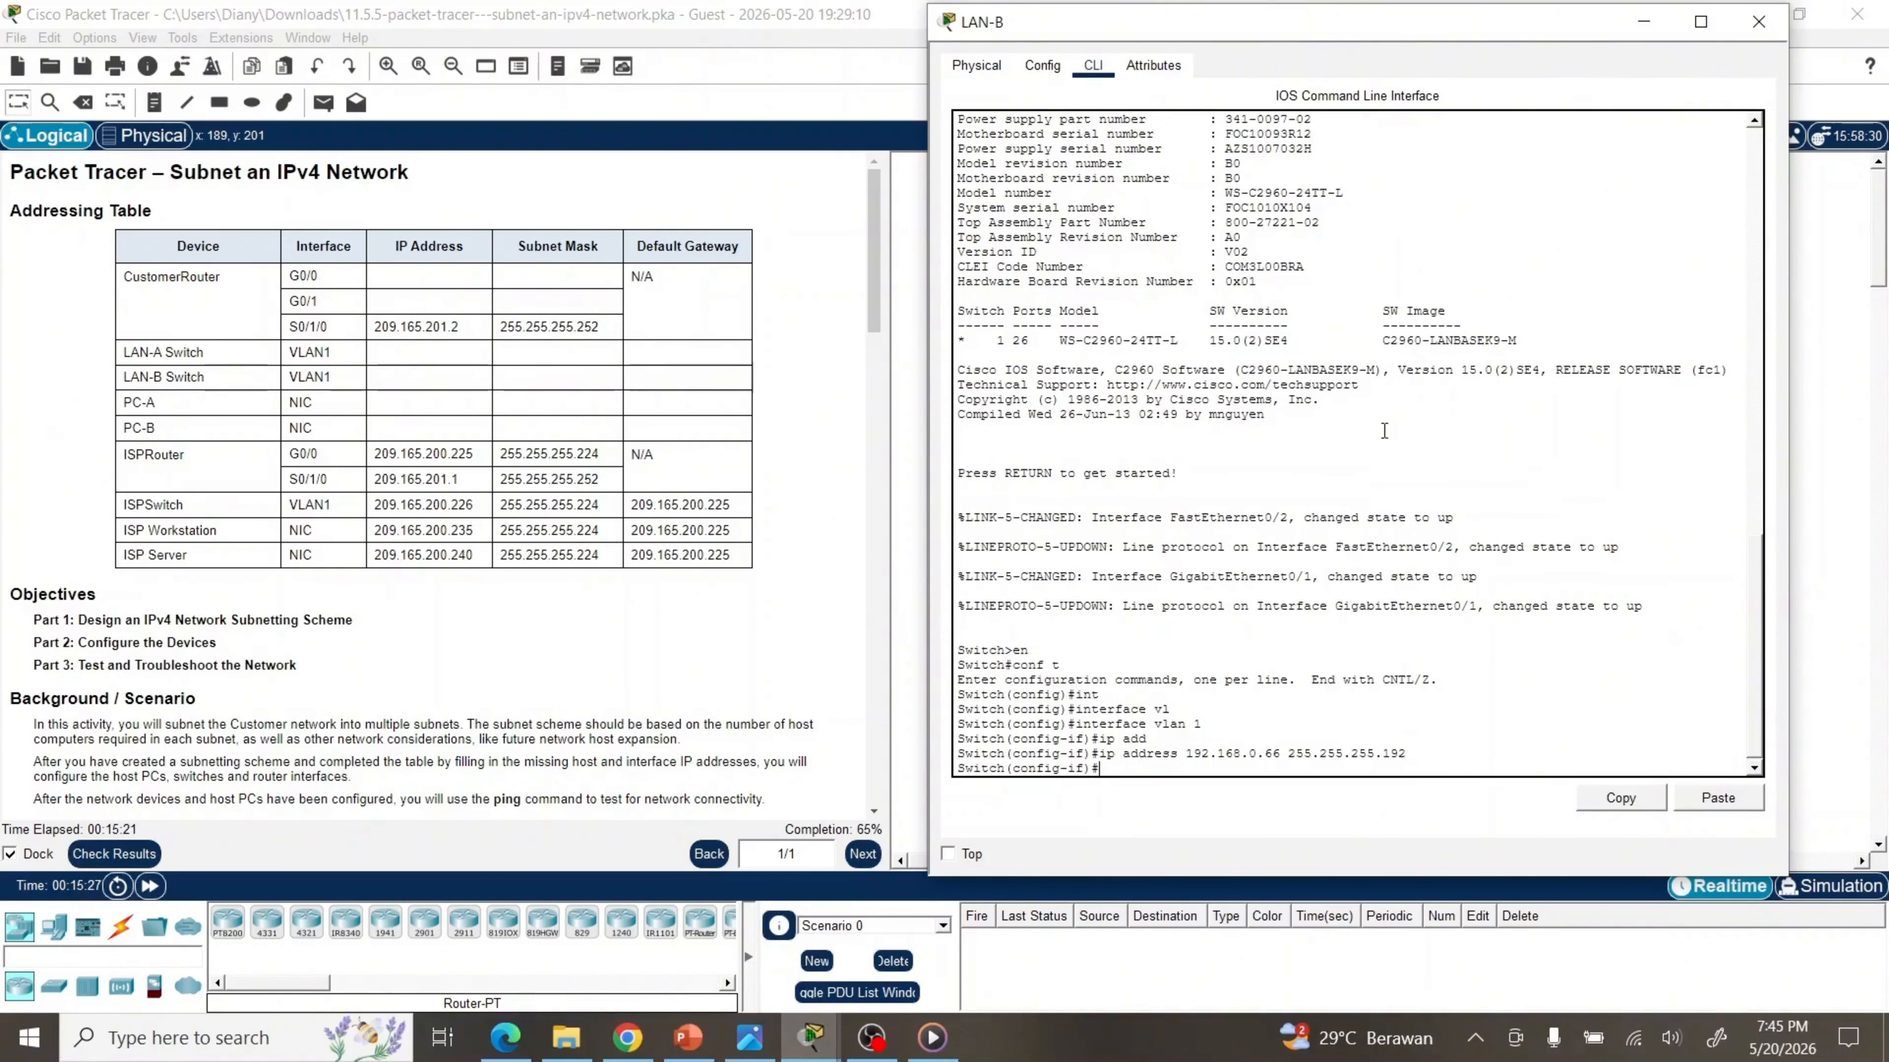
{"action": "type", "text": "no sh"}
{"action": "key", "text": "Tab"}
{"action": "key", "text": "Return"}
Set LAN-B's default gateway to 192.168.0.65 and close its console
{"action": "key", "text": "Return"}
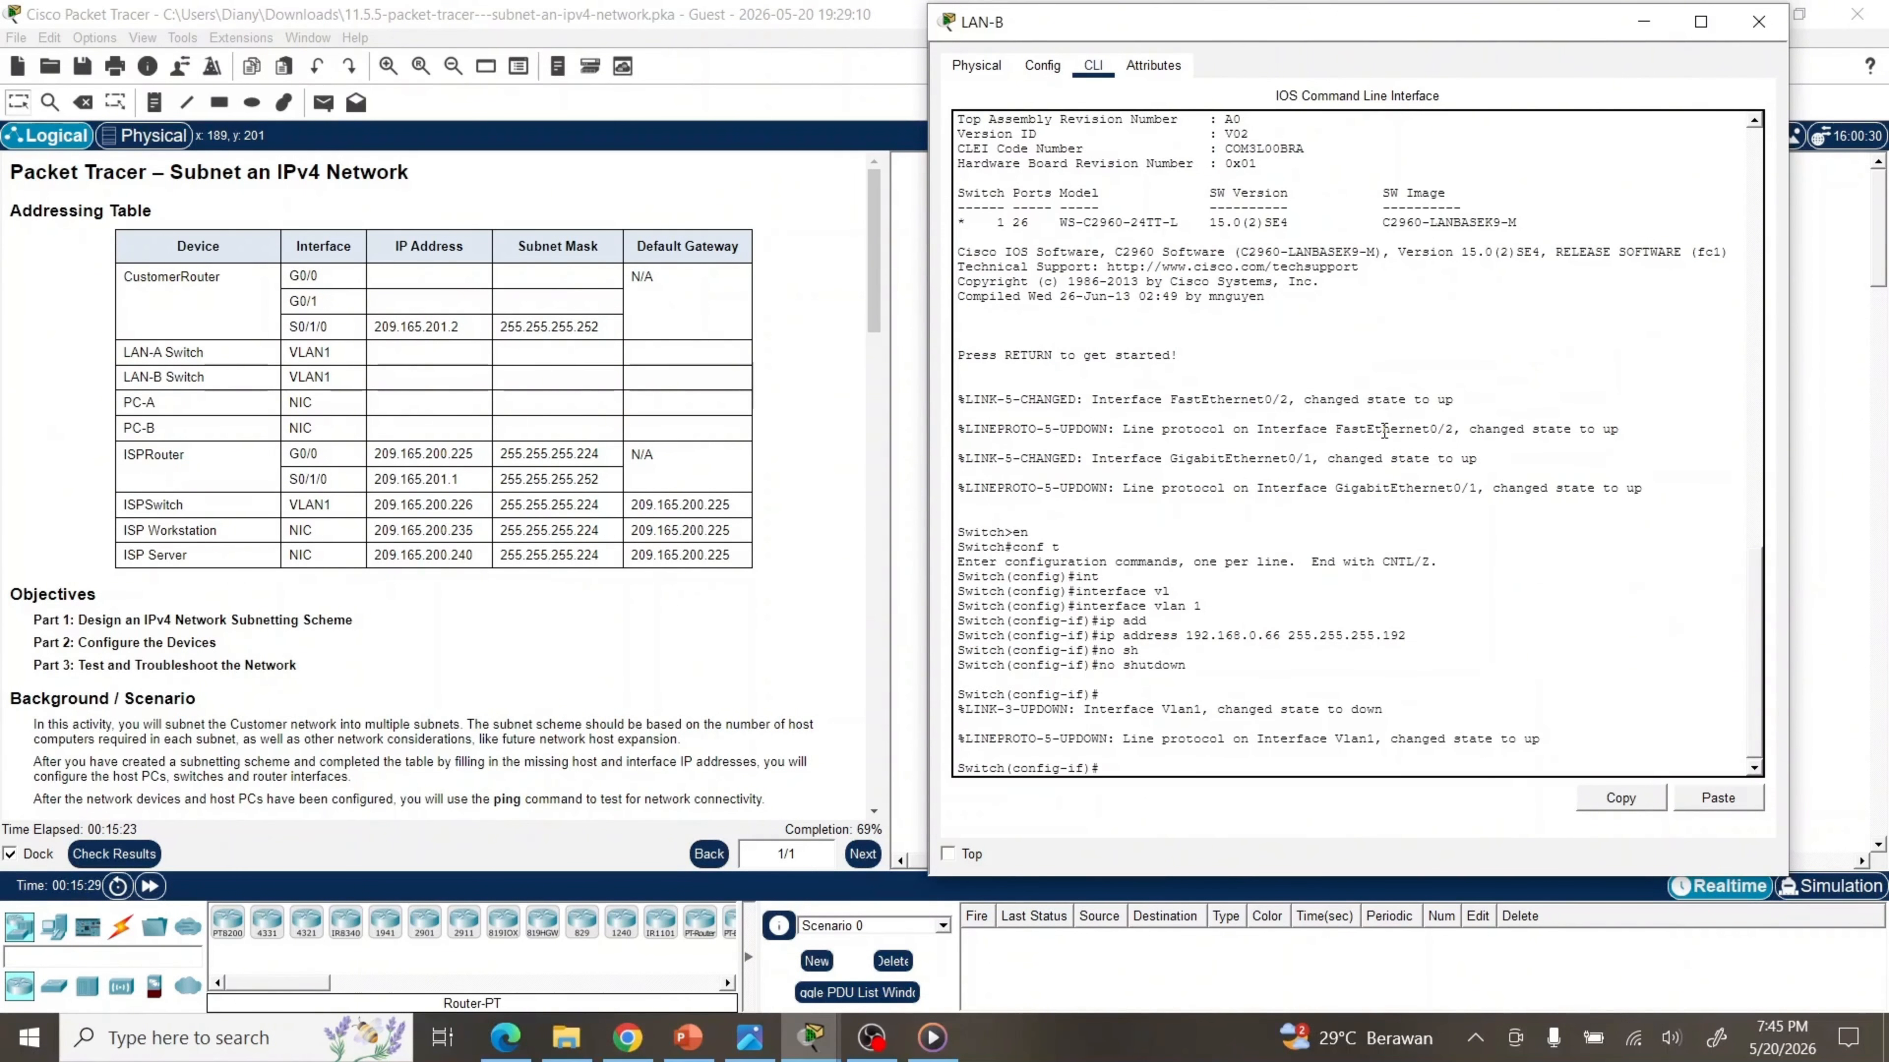
{"action": "type", "text": "exit"}
{"action": "key", "text": "Return"}
{"action": "key", "text": "Return"}
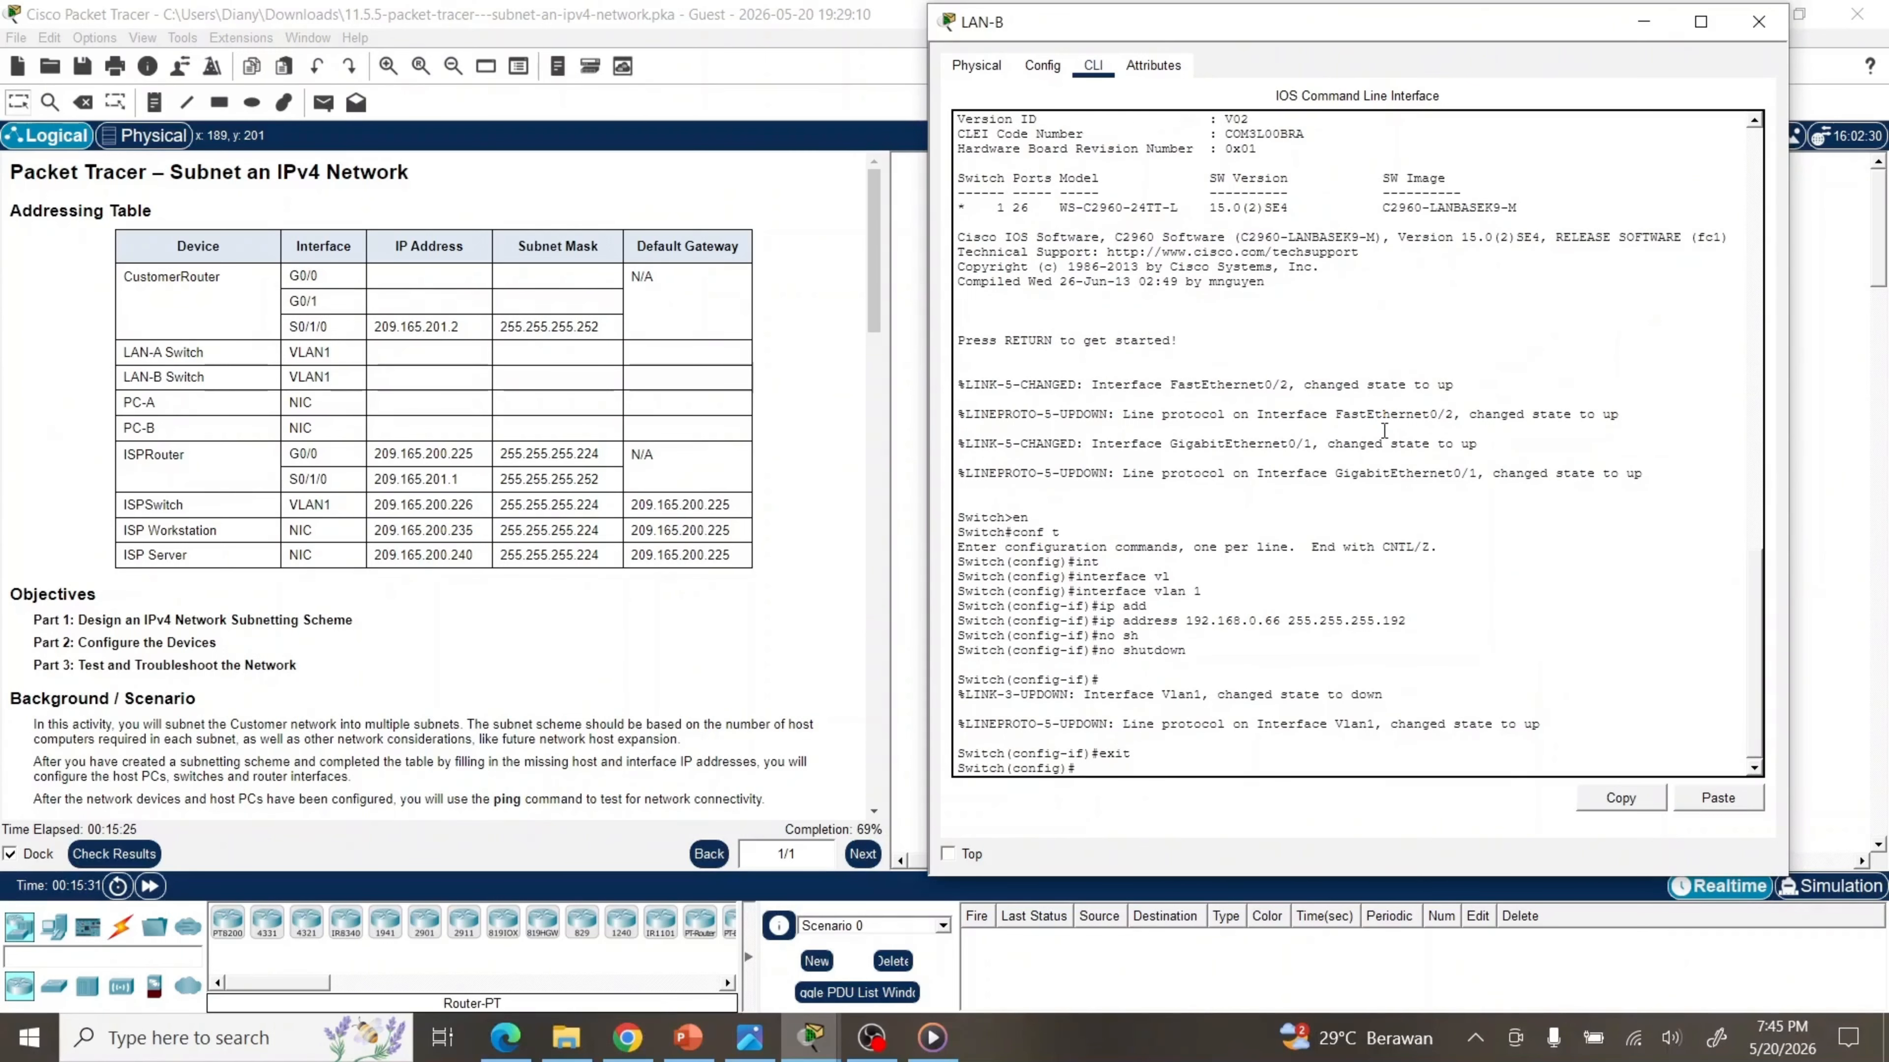
{"action": "type", "text": "ip de"}
{"action": "key", "text": "Tab"}
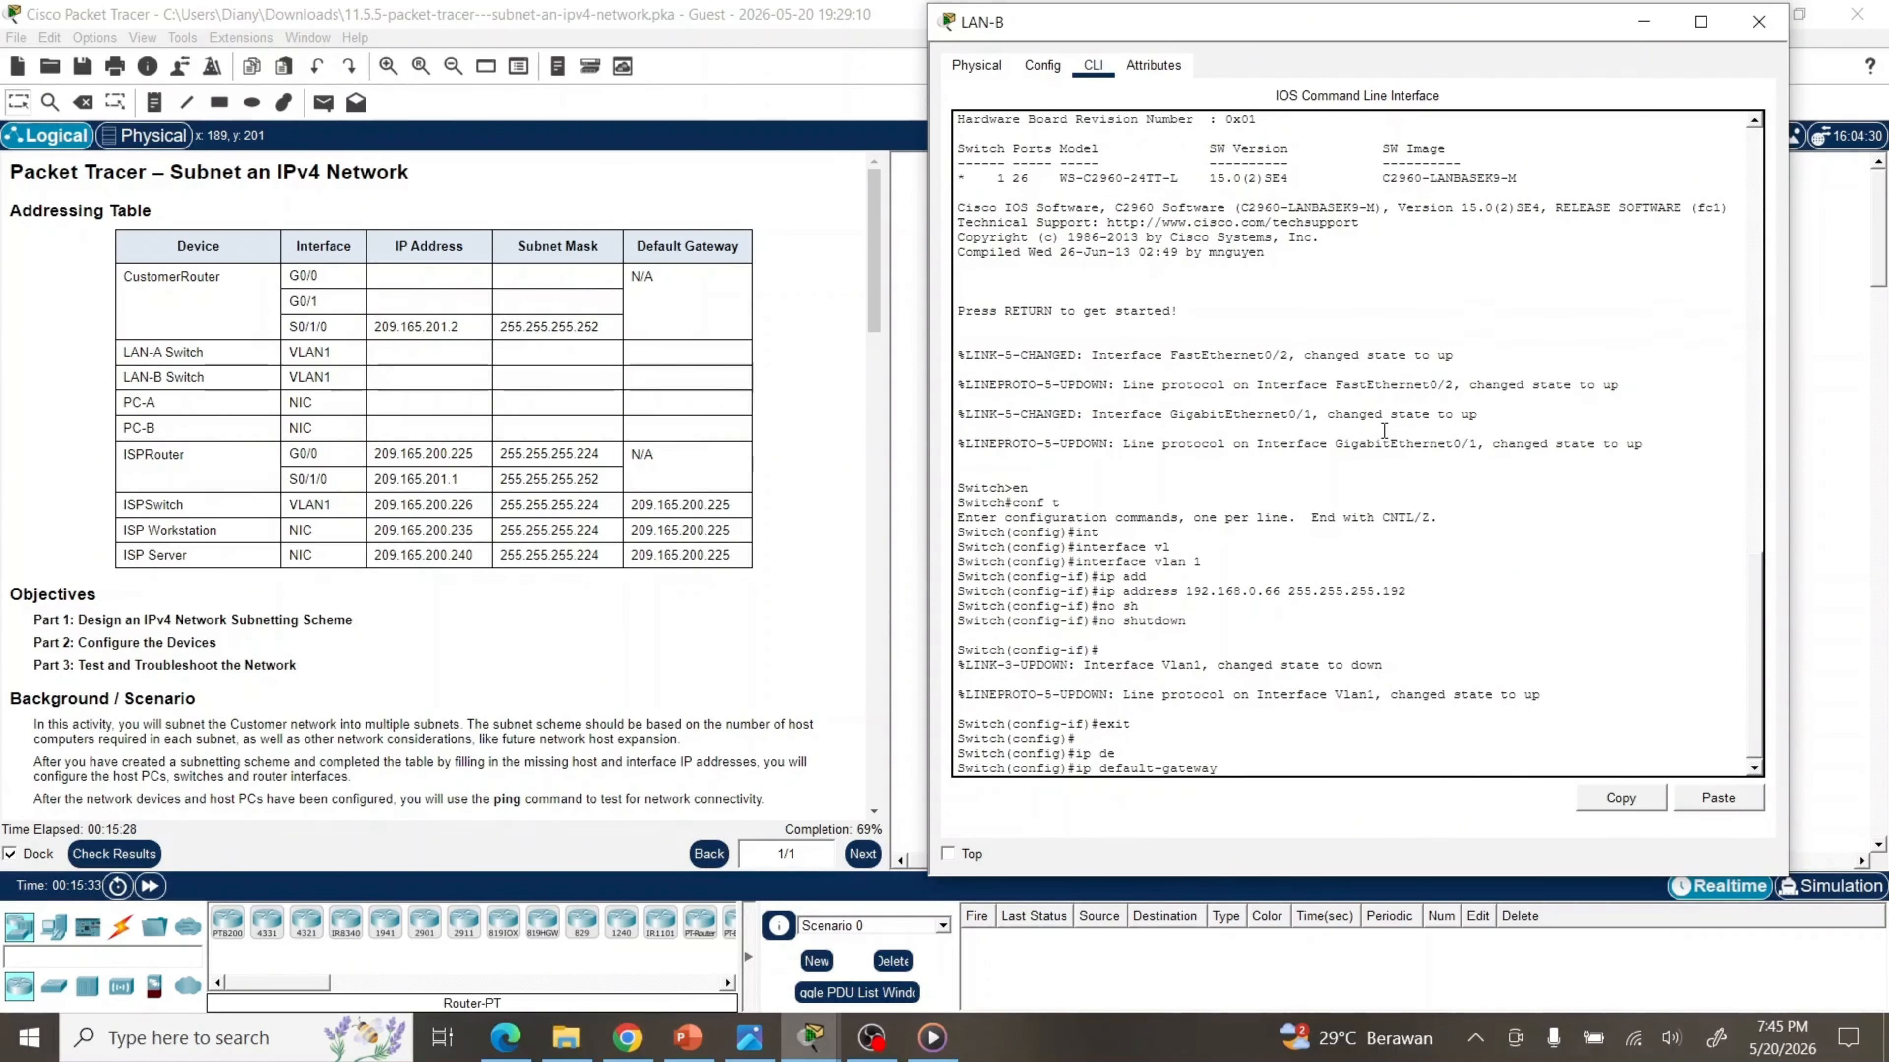
{"action": "type", "text": "192.168.0.65"}
{"action": "key", "text": "Return"}
{"action": "key", "text": "Return"}
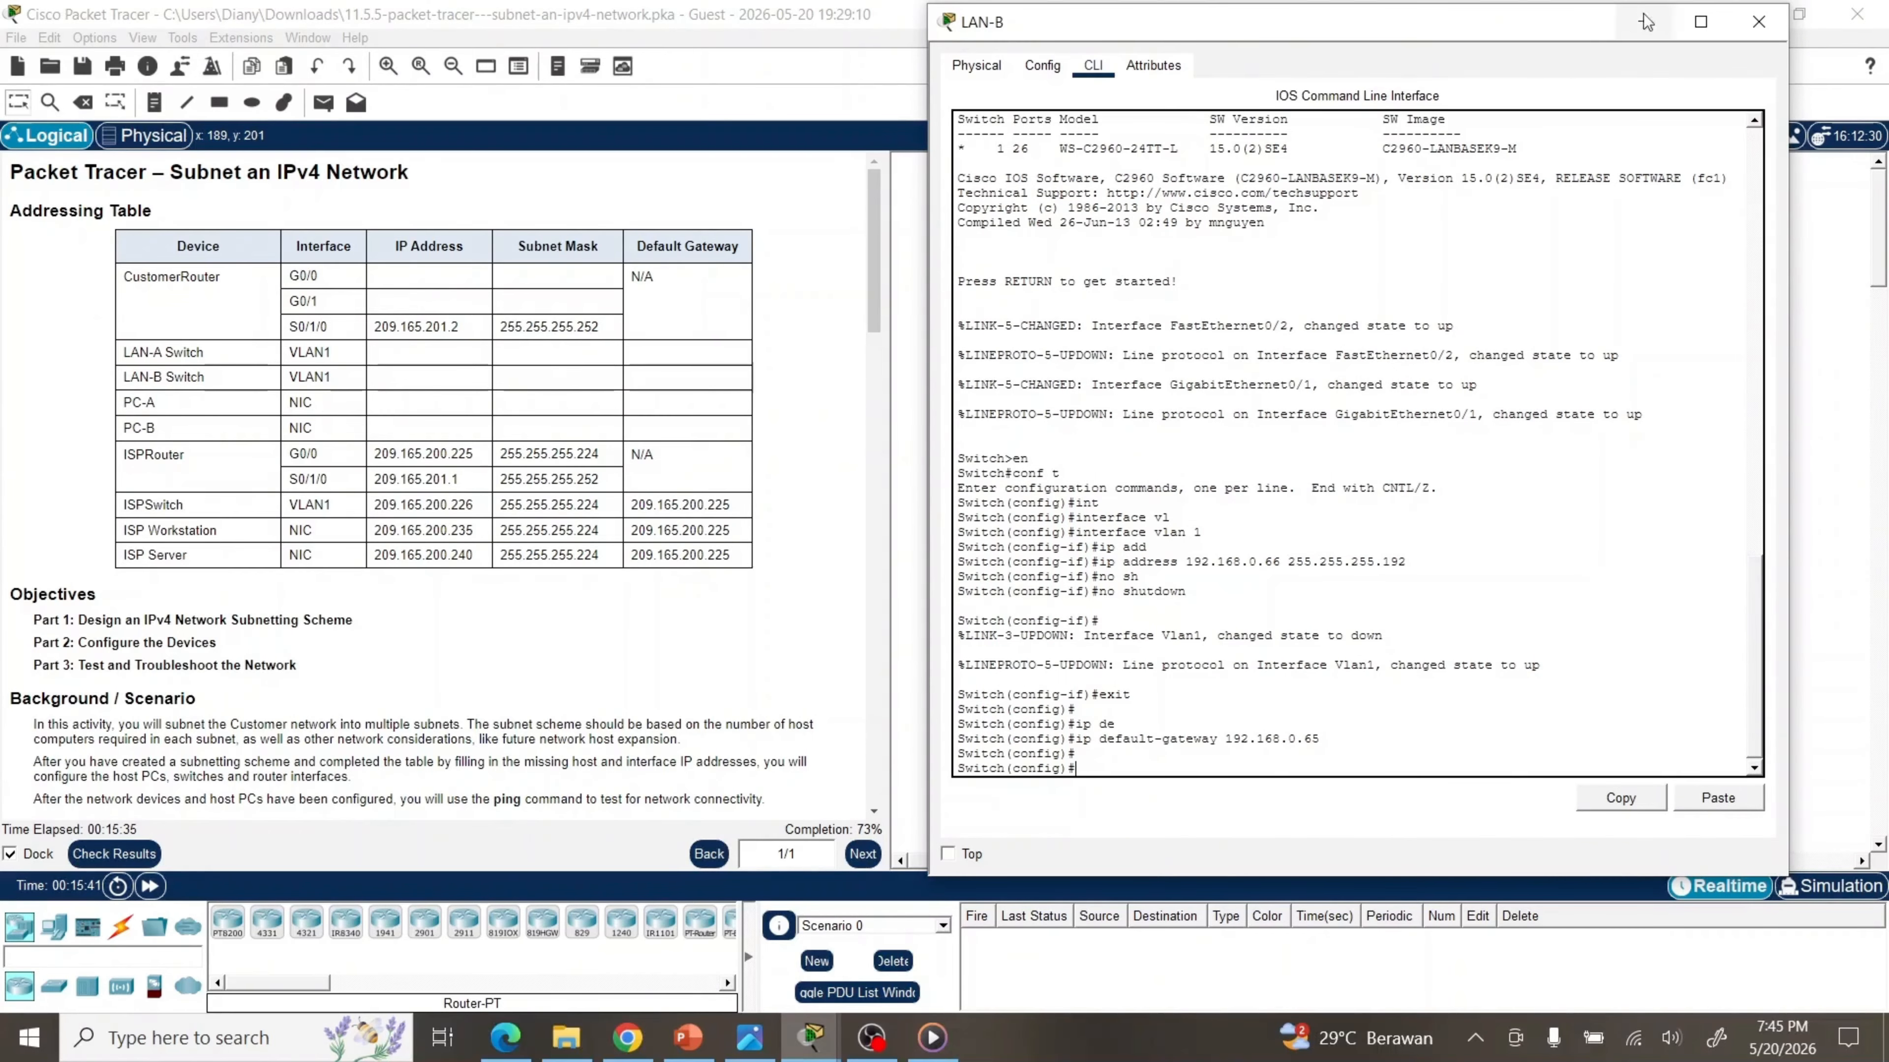
{"action": "left_click", "coordinate": [1742, 31]}
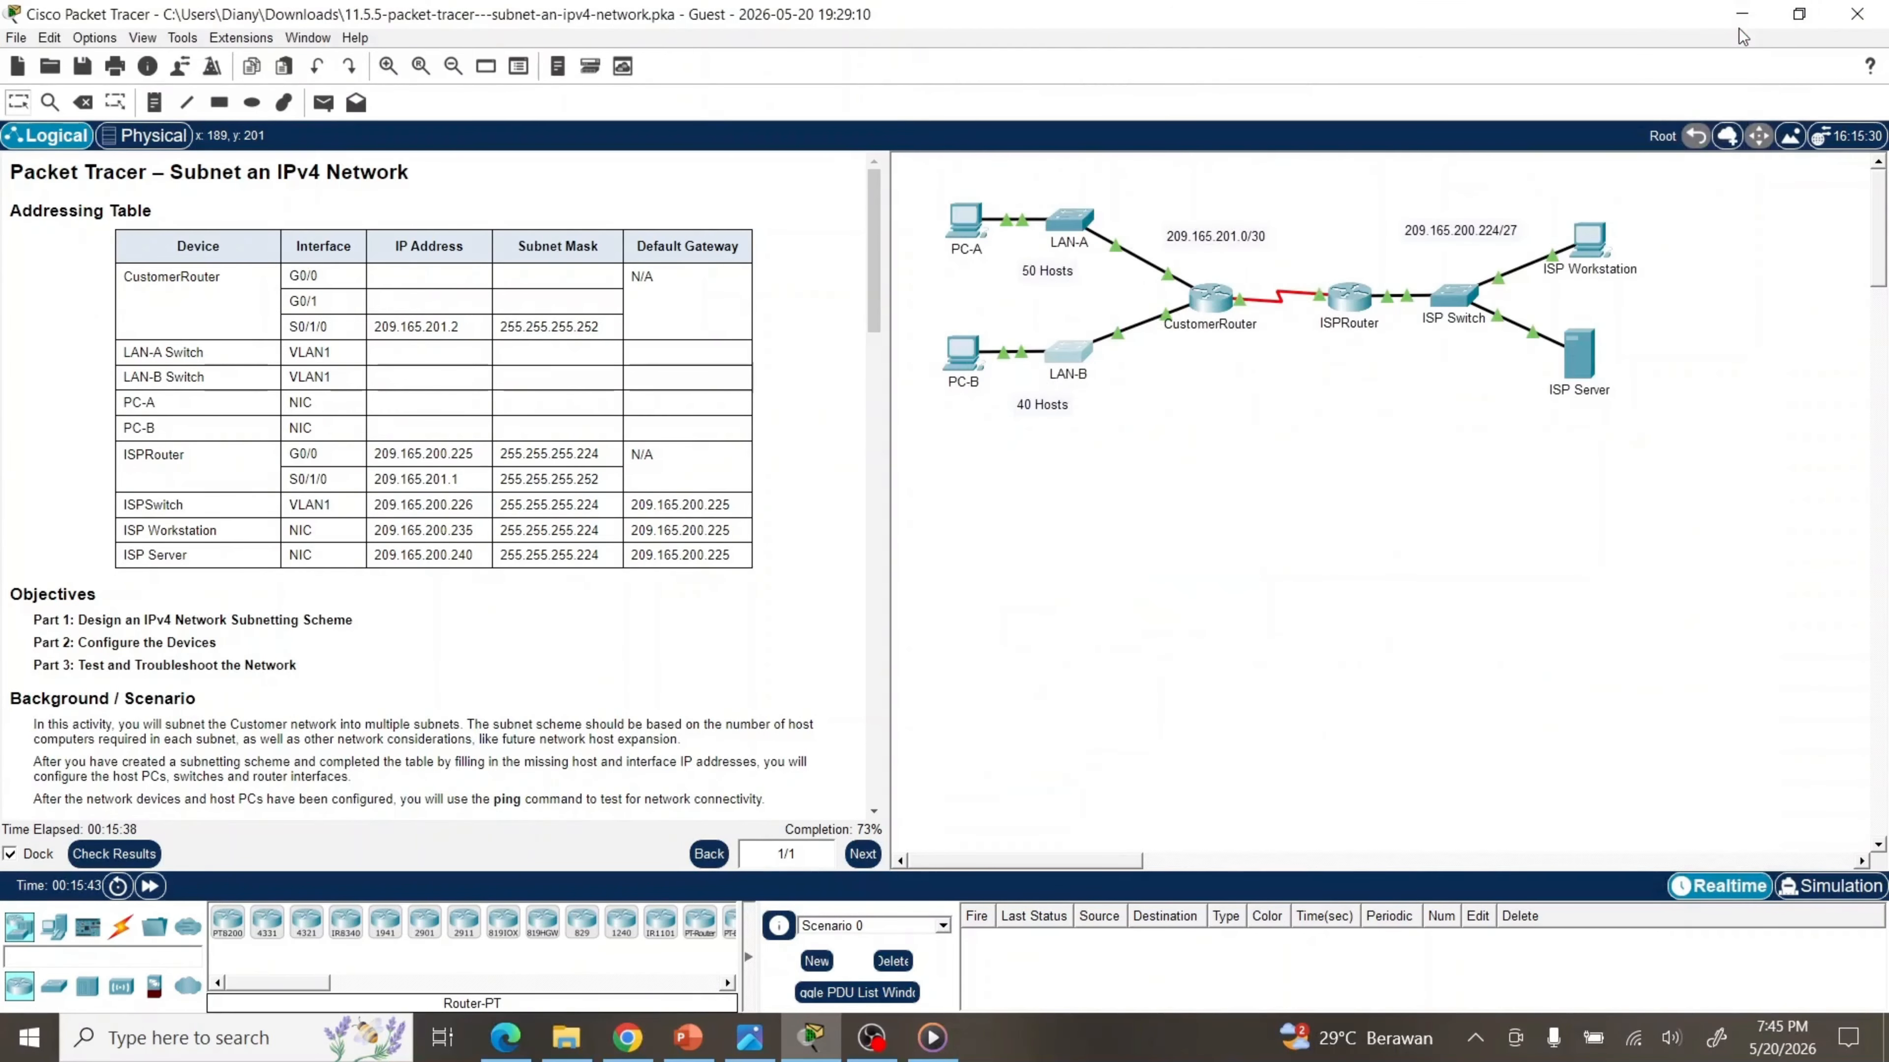
In PC-A's IP Configuration, enter 192.168.0.62, mask 255.255.255.192, gateway 192.168.0.1, then close it
{"action": "left_click", "coordinate": [966, 230]}
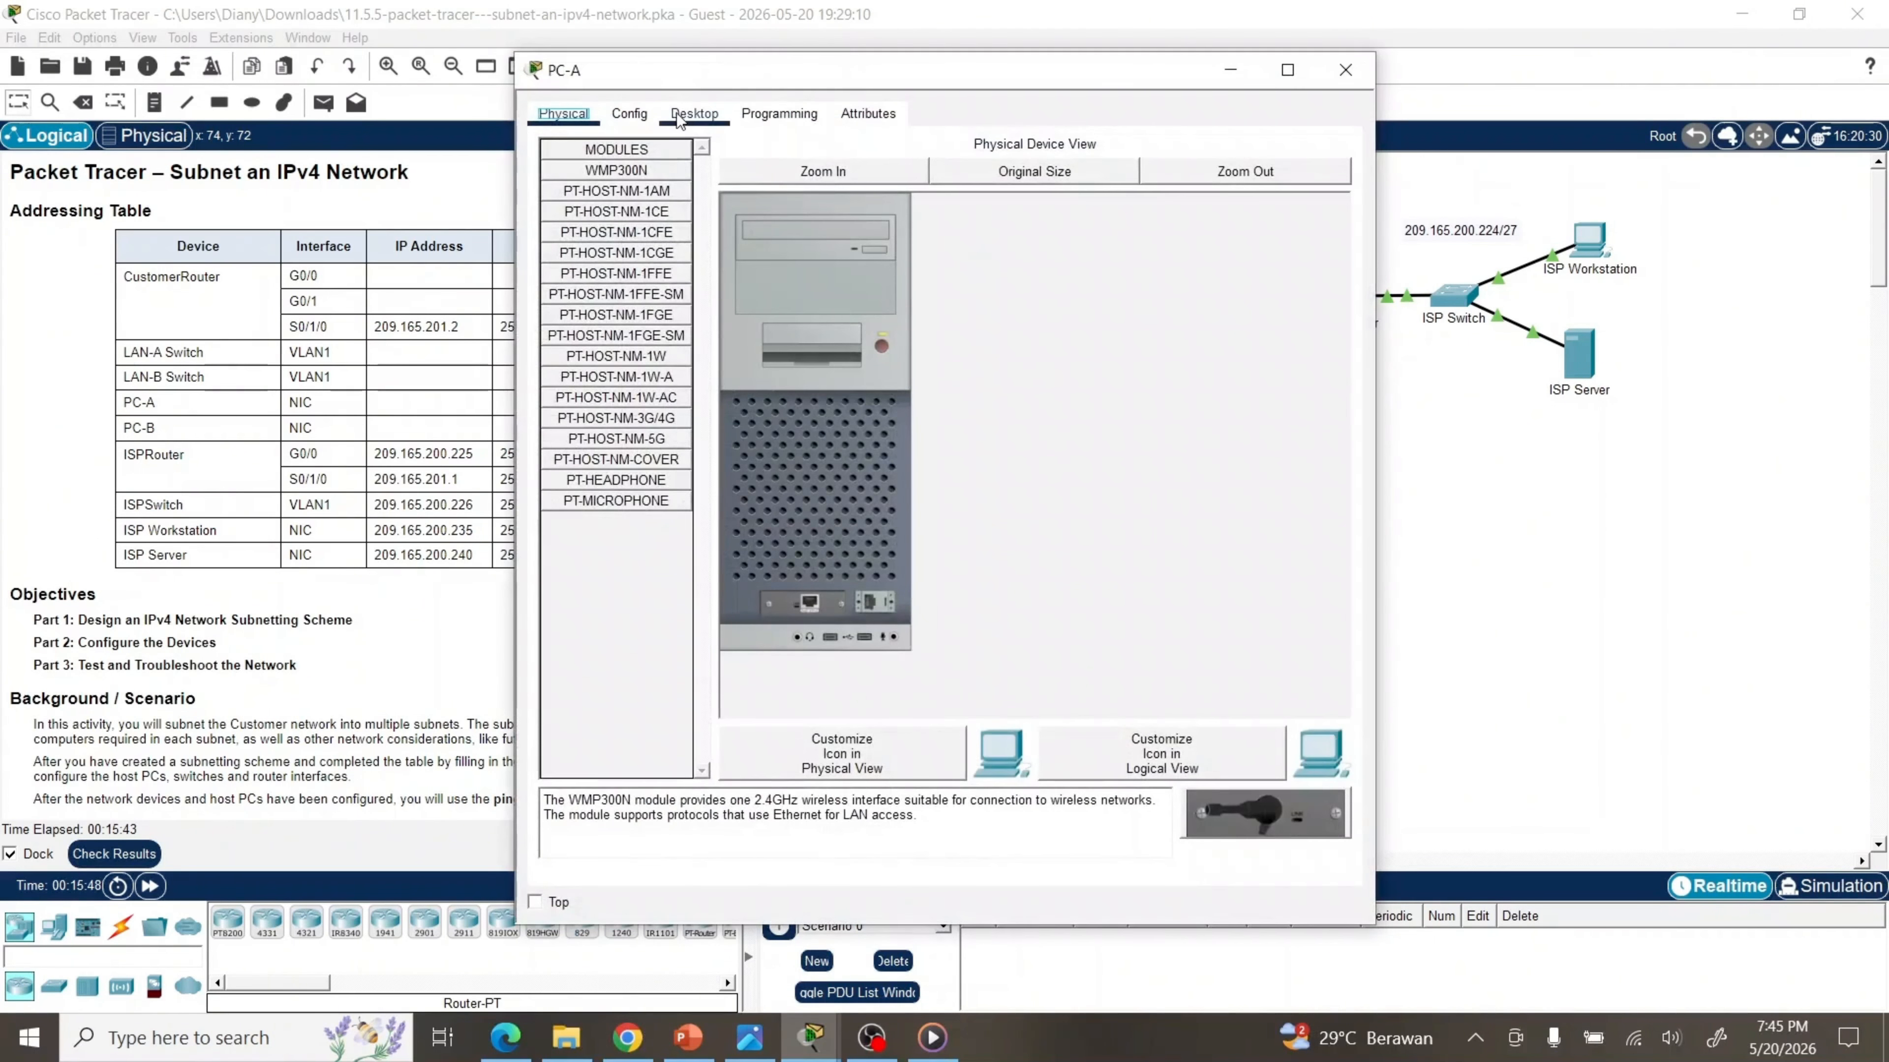
{"action": "left_click", "coordinate": [694, 114]}
{"action": "left_click", "coordinate": [602, 216]}
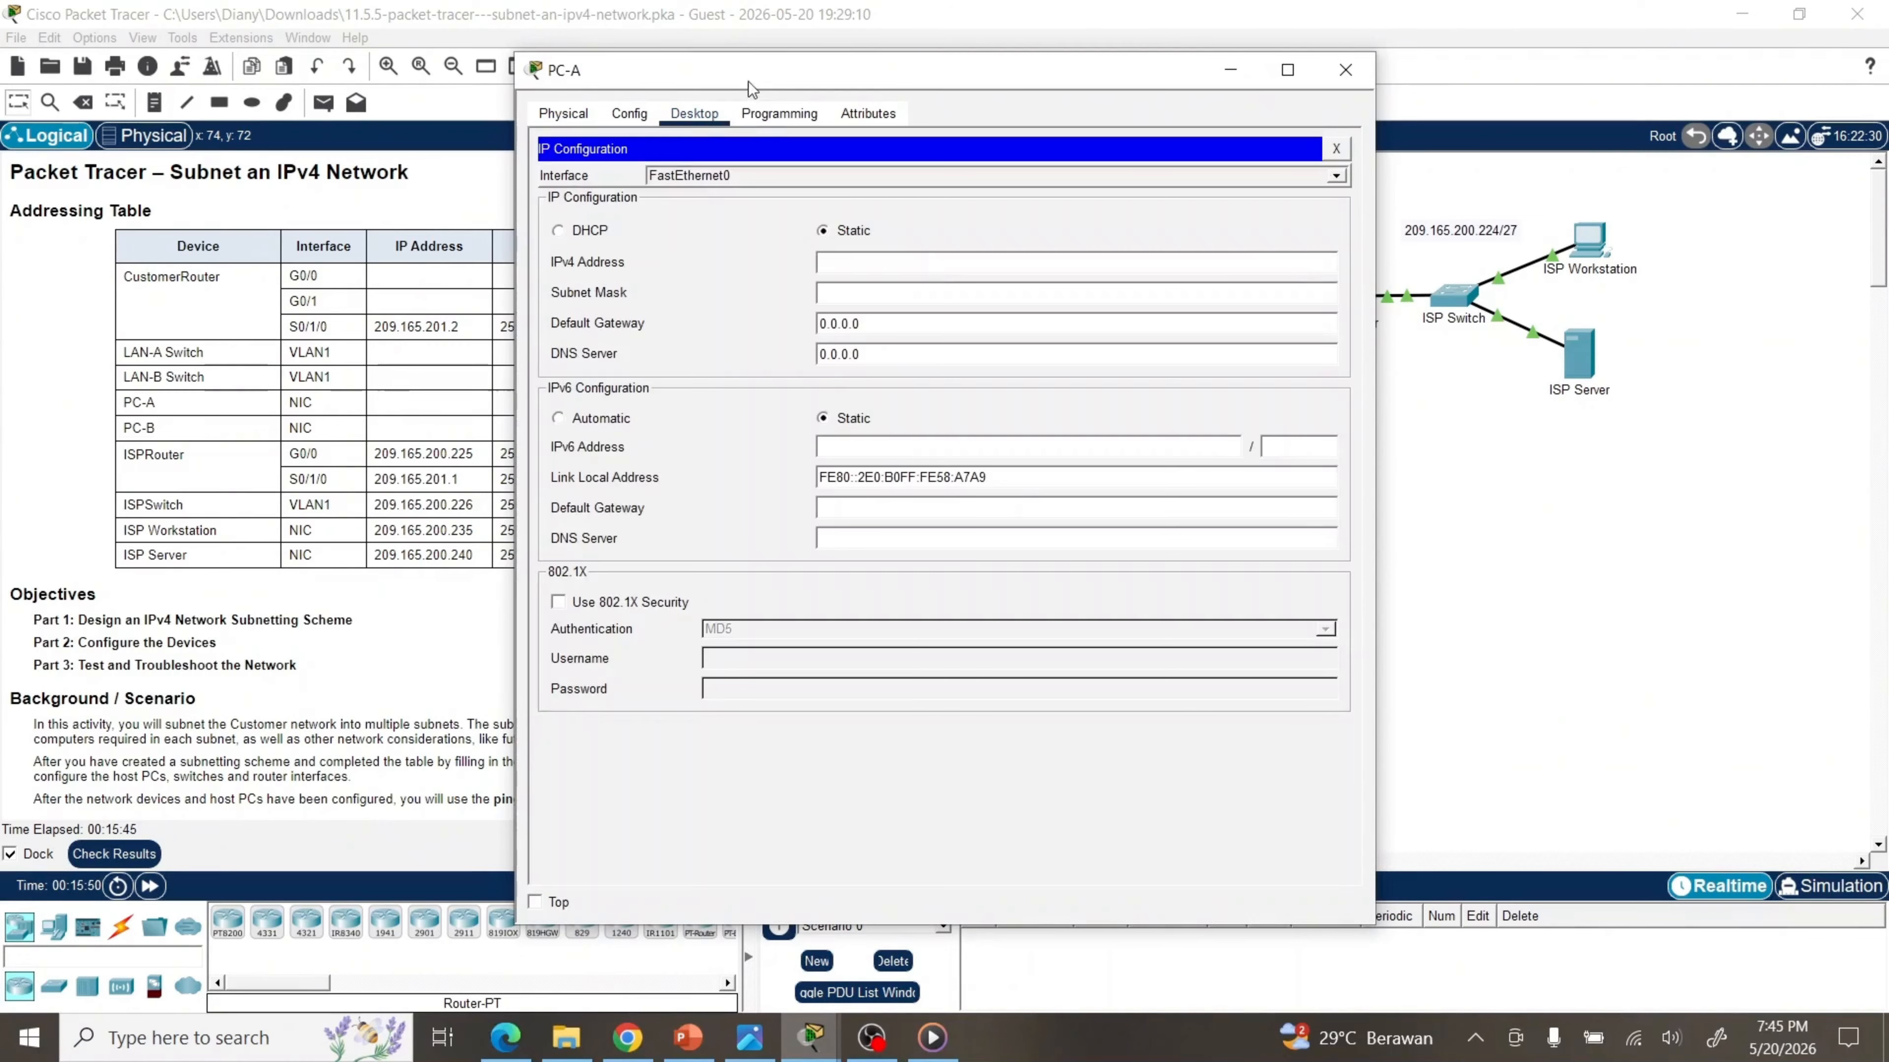
{"action": "left_click_drag", "start_coordinate": [750, 71], "coordinate": [1134, 71]}
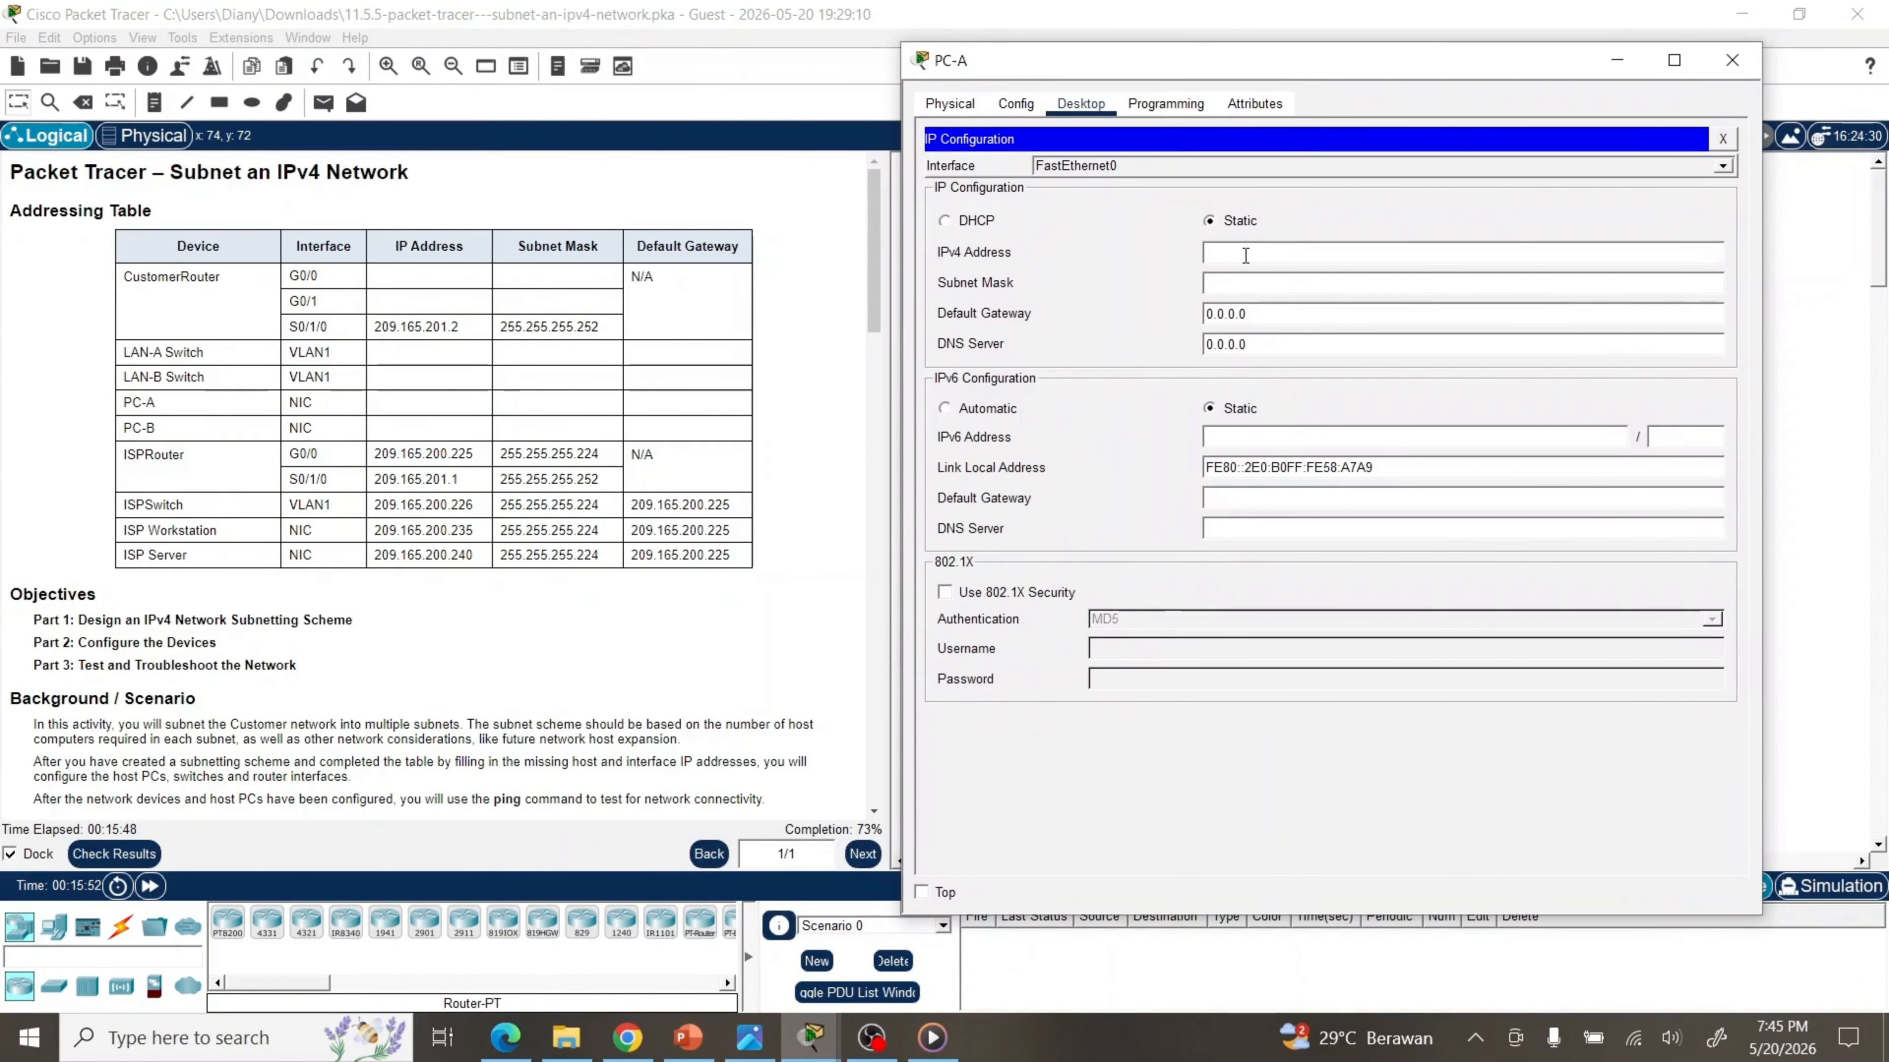
{"action": "type", "text": "192.168.0.62"}
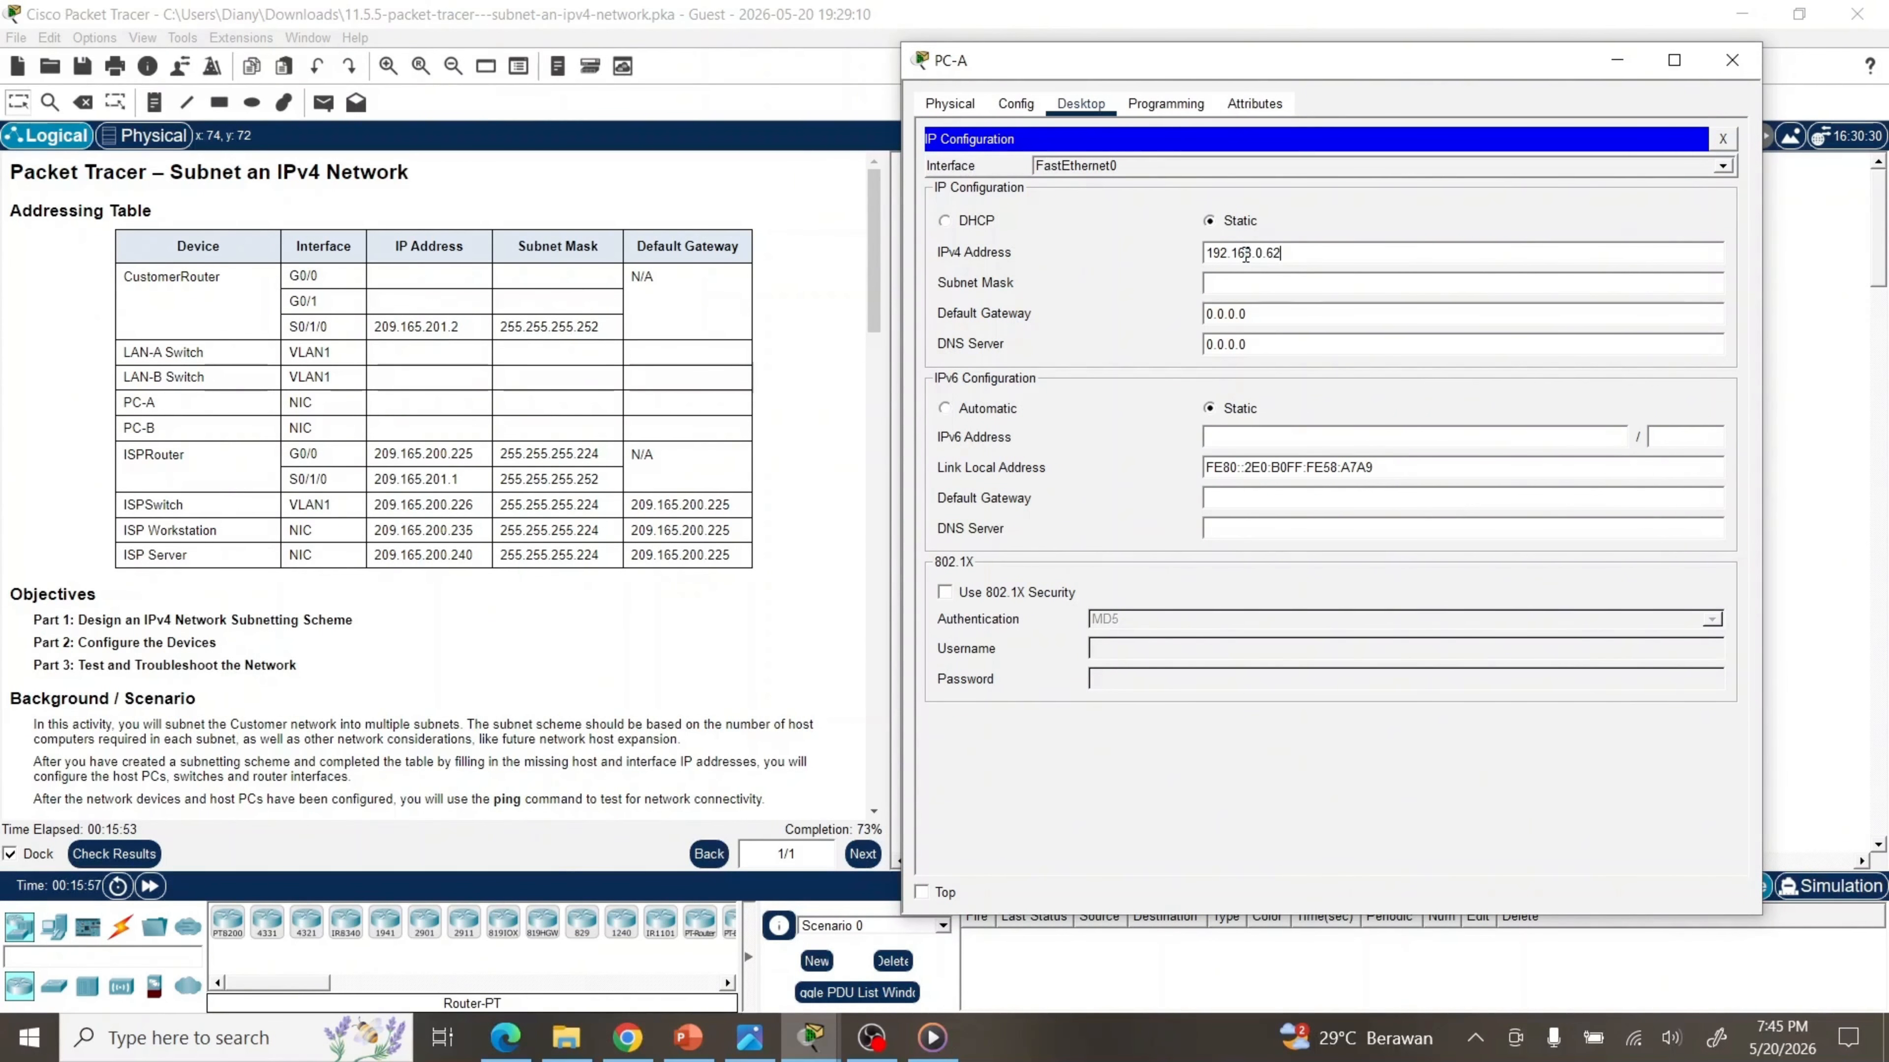
{"action": "key", "text": "Tab"}
{"action": "type", "text": "255.255.2"}
{"action": "type", "text": "55.255.192"}
{"action": "key", "text": "Tab"}
{"action": "type", "text": "92.168.0.1"}
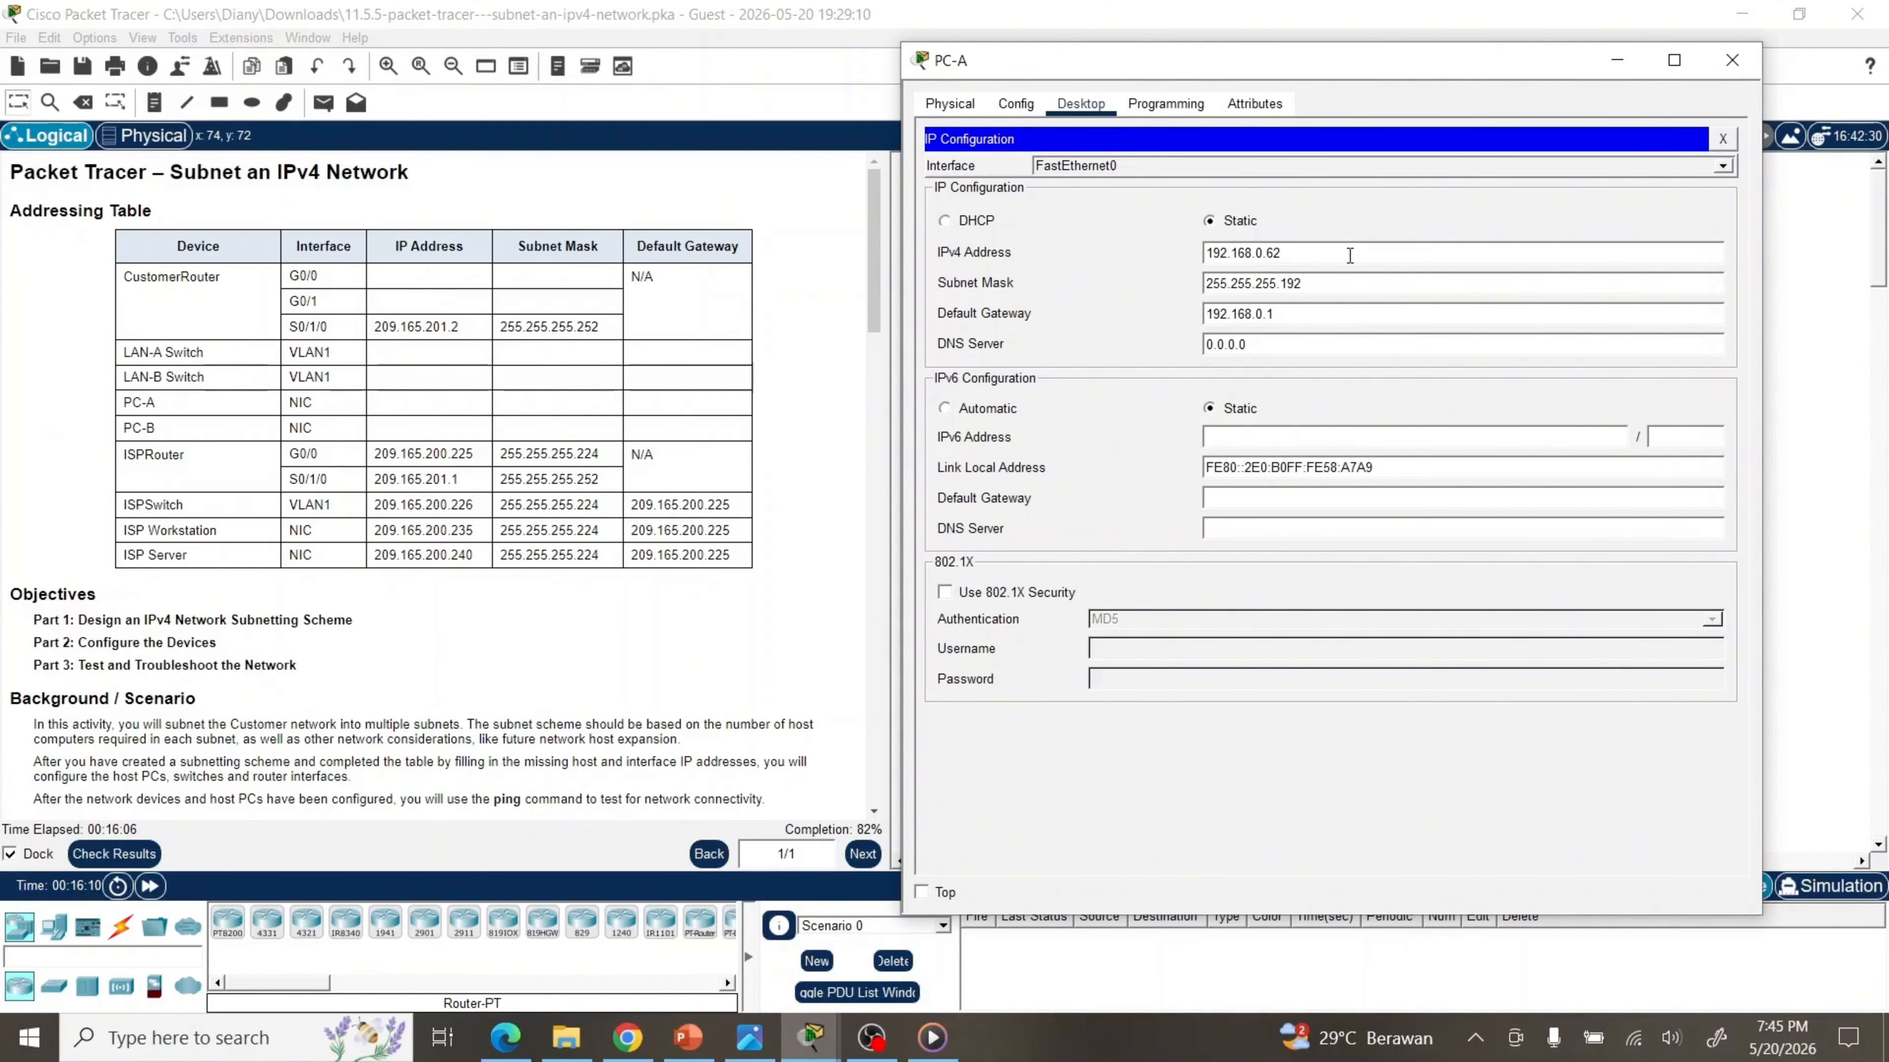
{"action": "left_click", "coordinate": [1721, 138]}
{"action": "left_click", "coordinate": [1731, 61]}
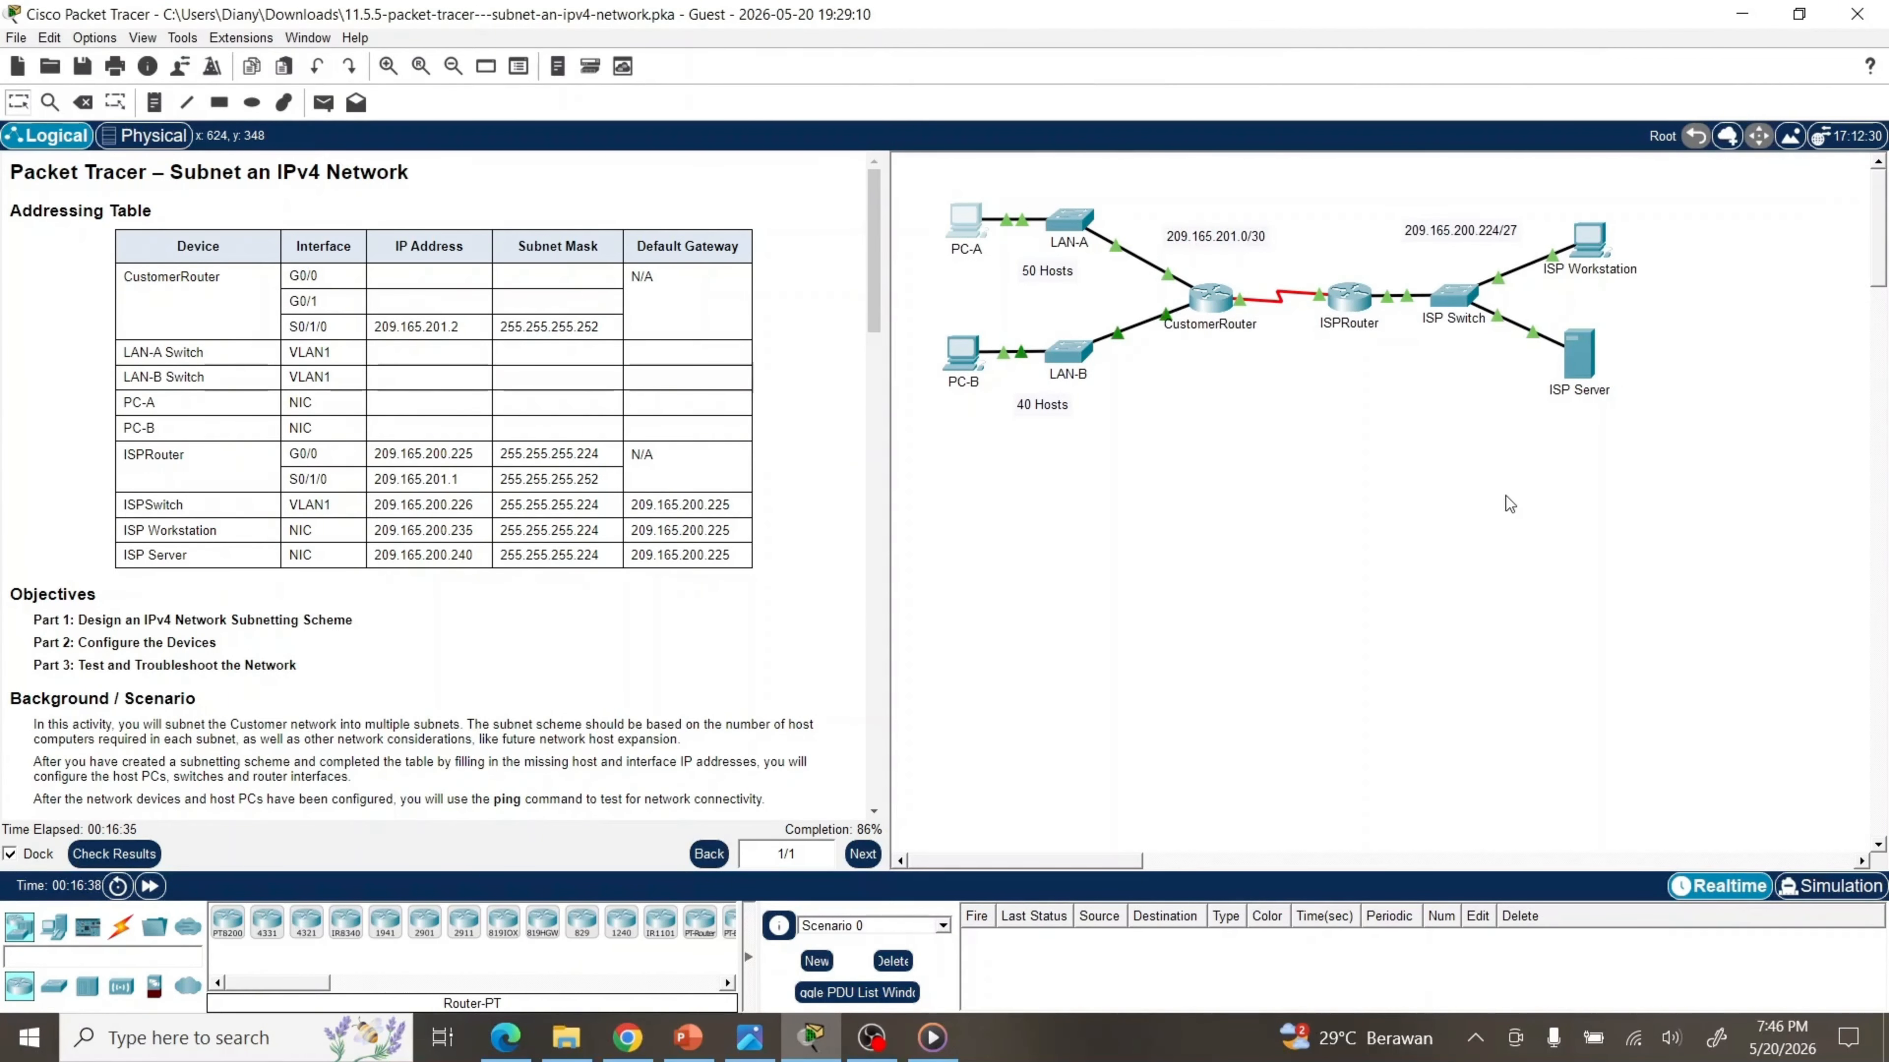
Open PC-B's Desktop IP Configuration panel
{"action": "left_click", "coordinate": [956, 353]}
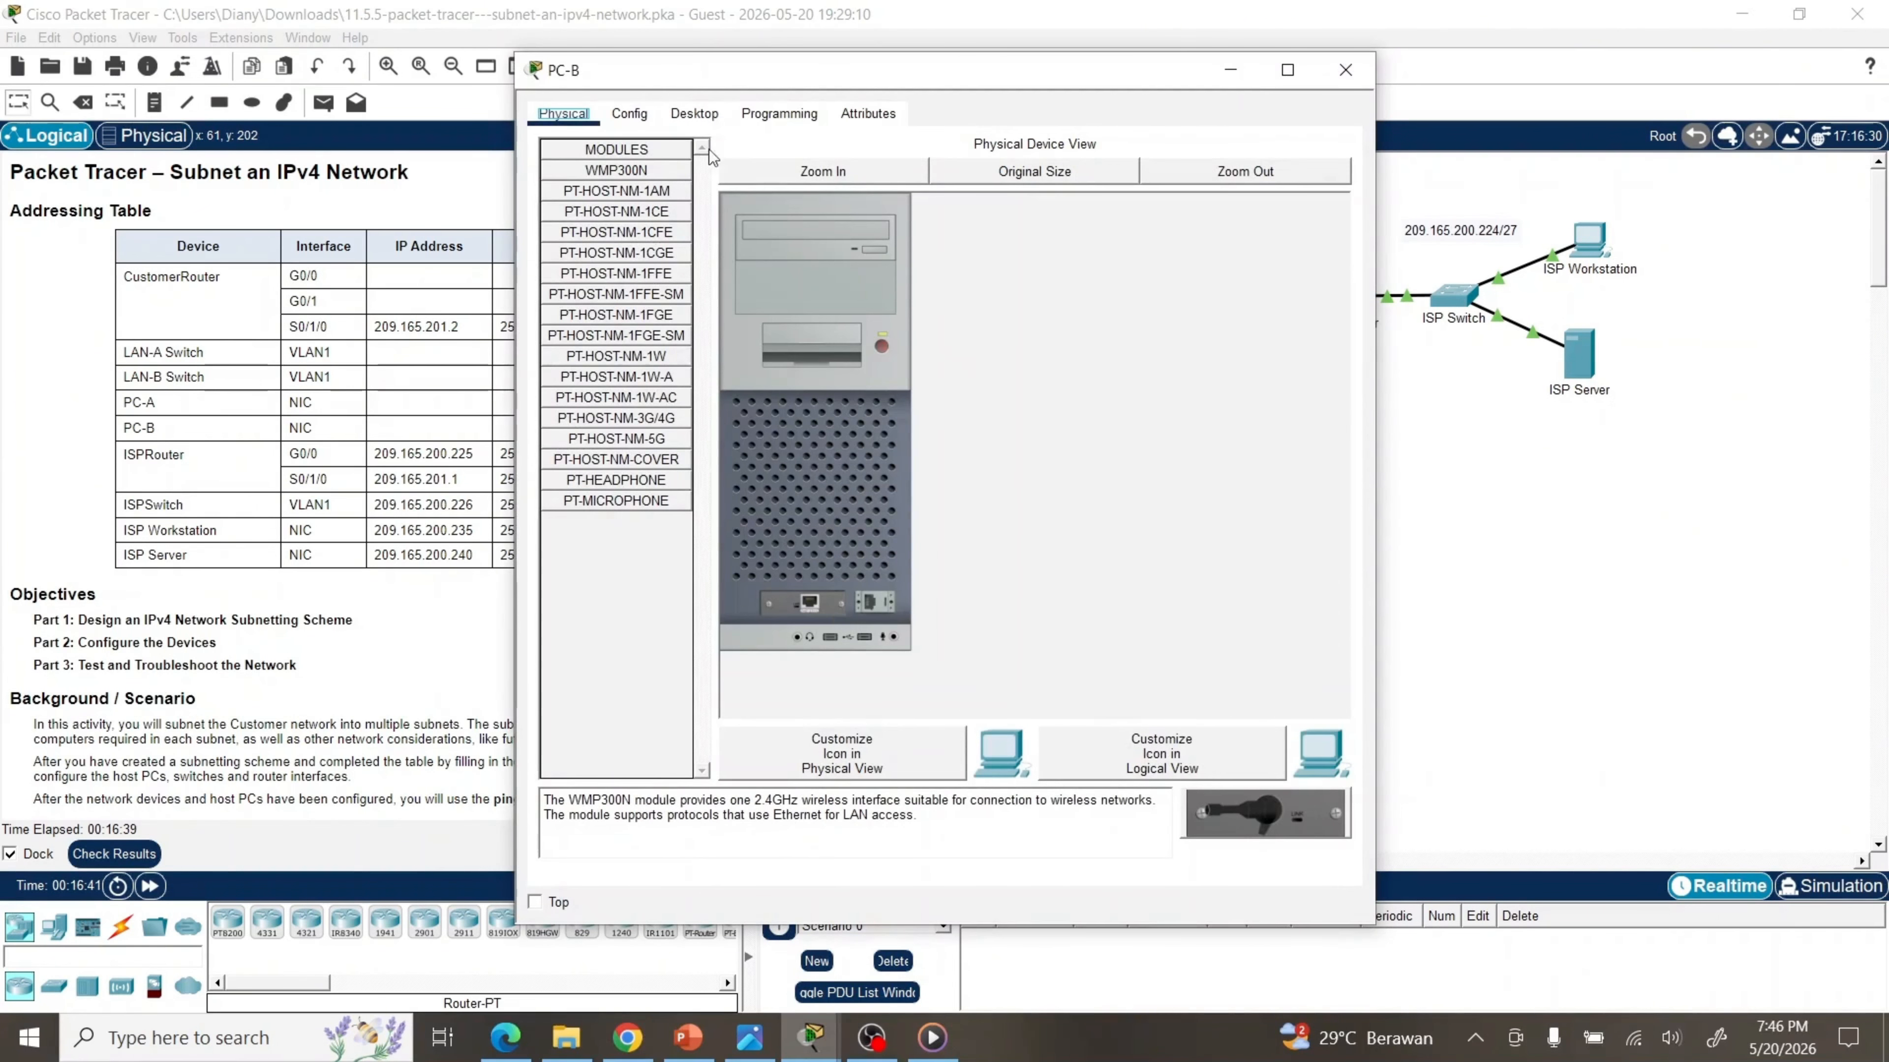
{"action": "left_click", "coordinate": [691, 115]}
{"action": "left_click", "coordinate": [627, 193]}
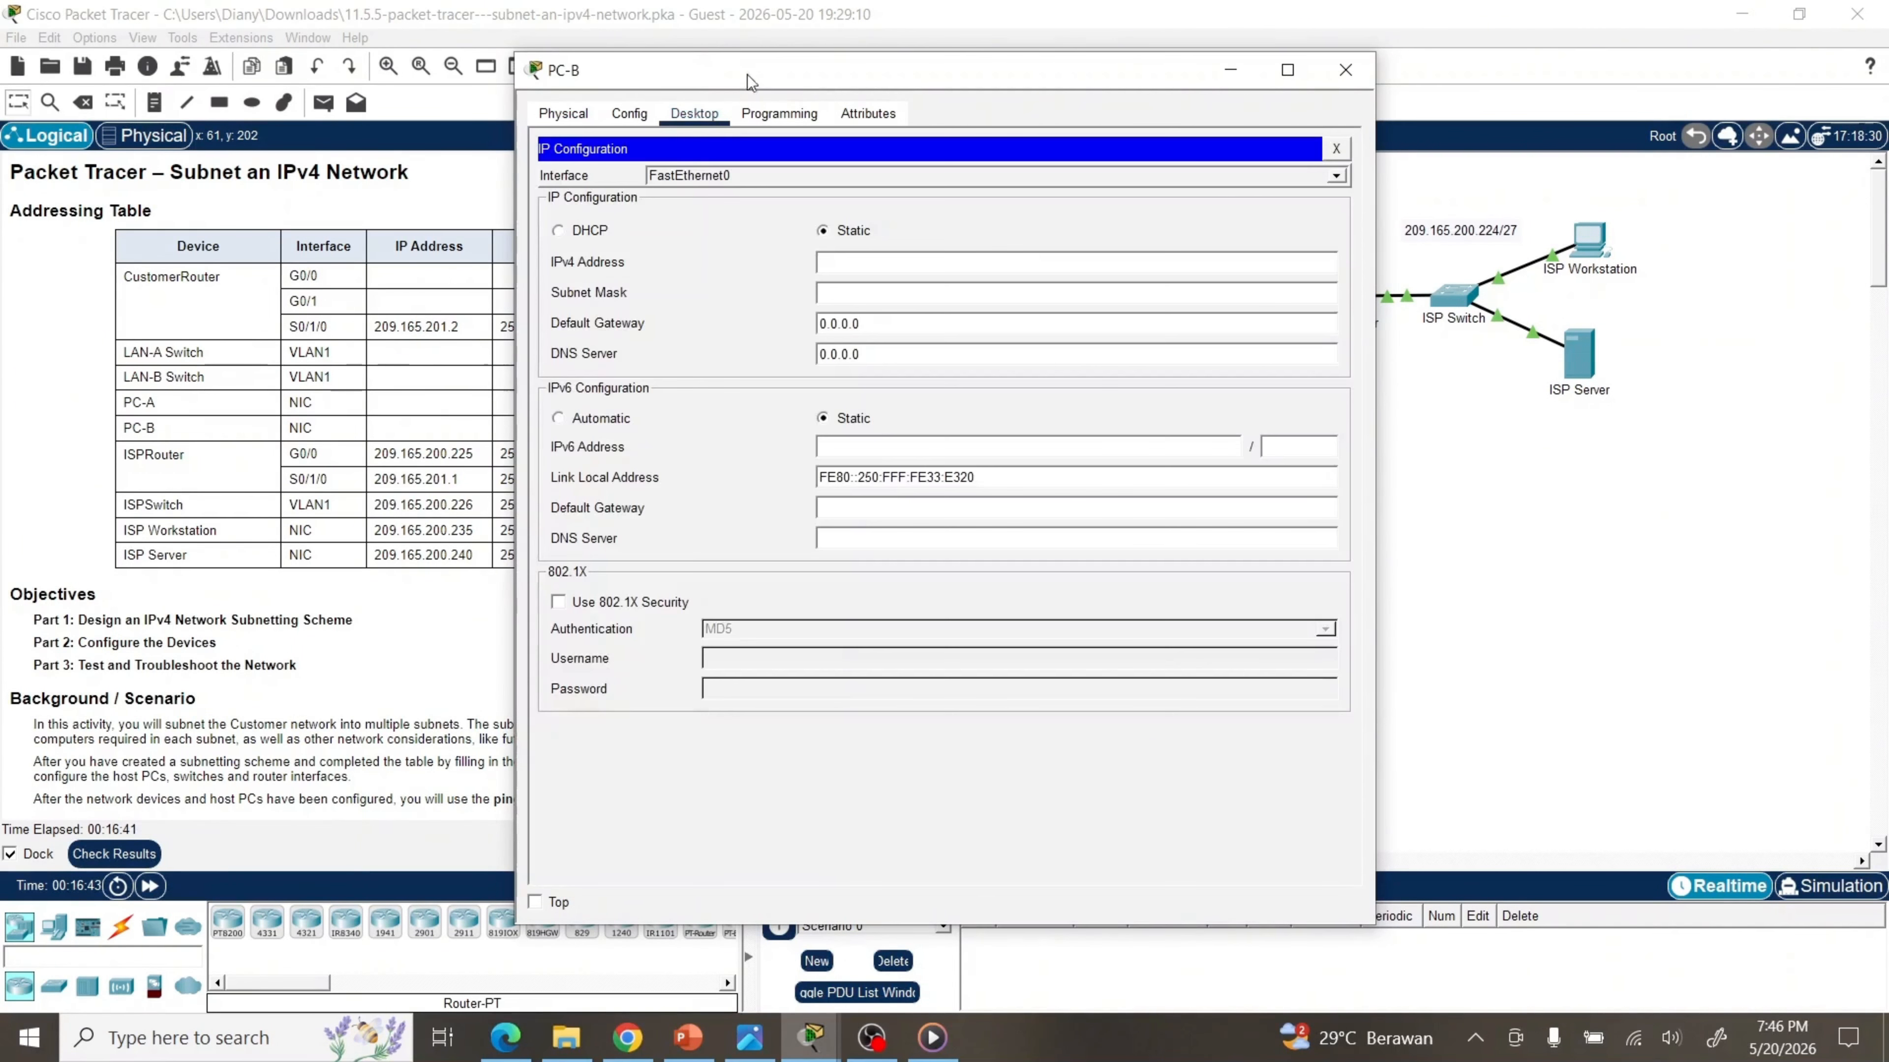
{"action": "left_click_drag", "start_coordinate": [711, 77], "coordinate": [1074, 52]}
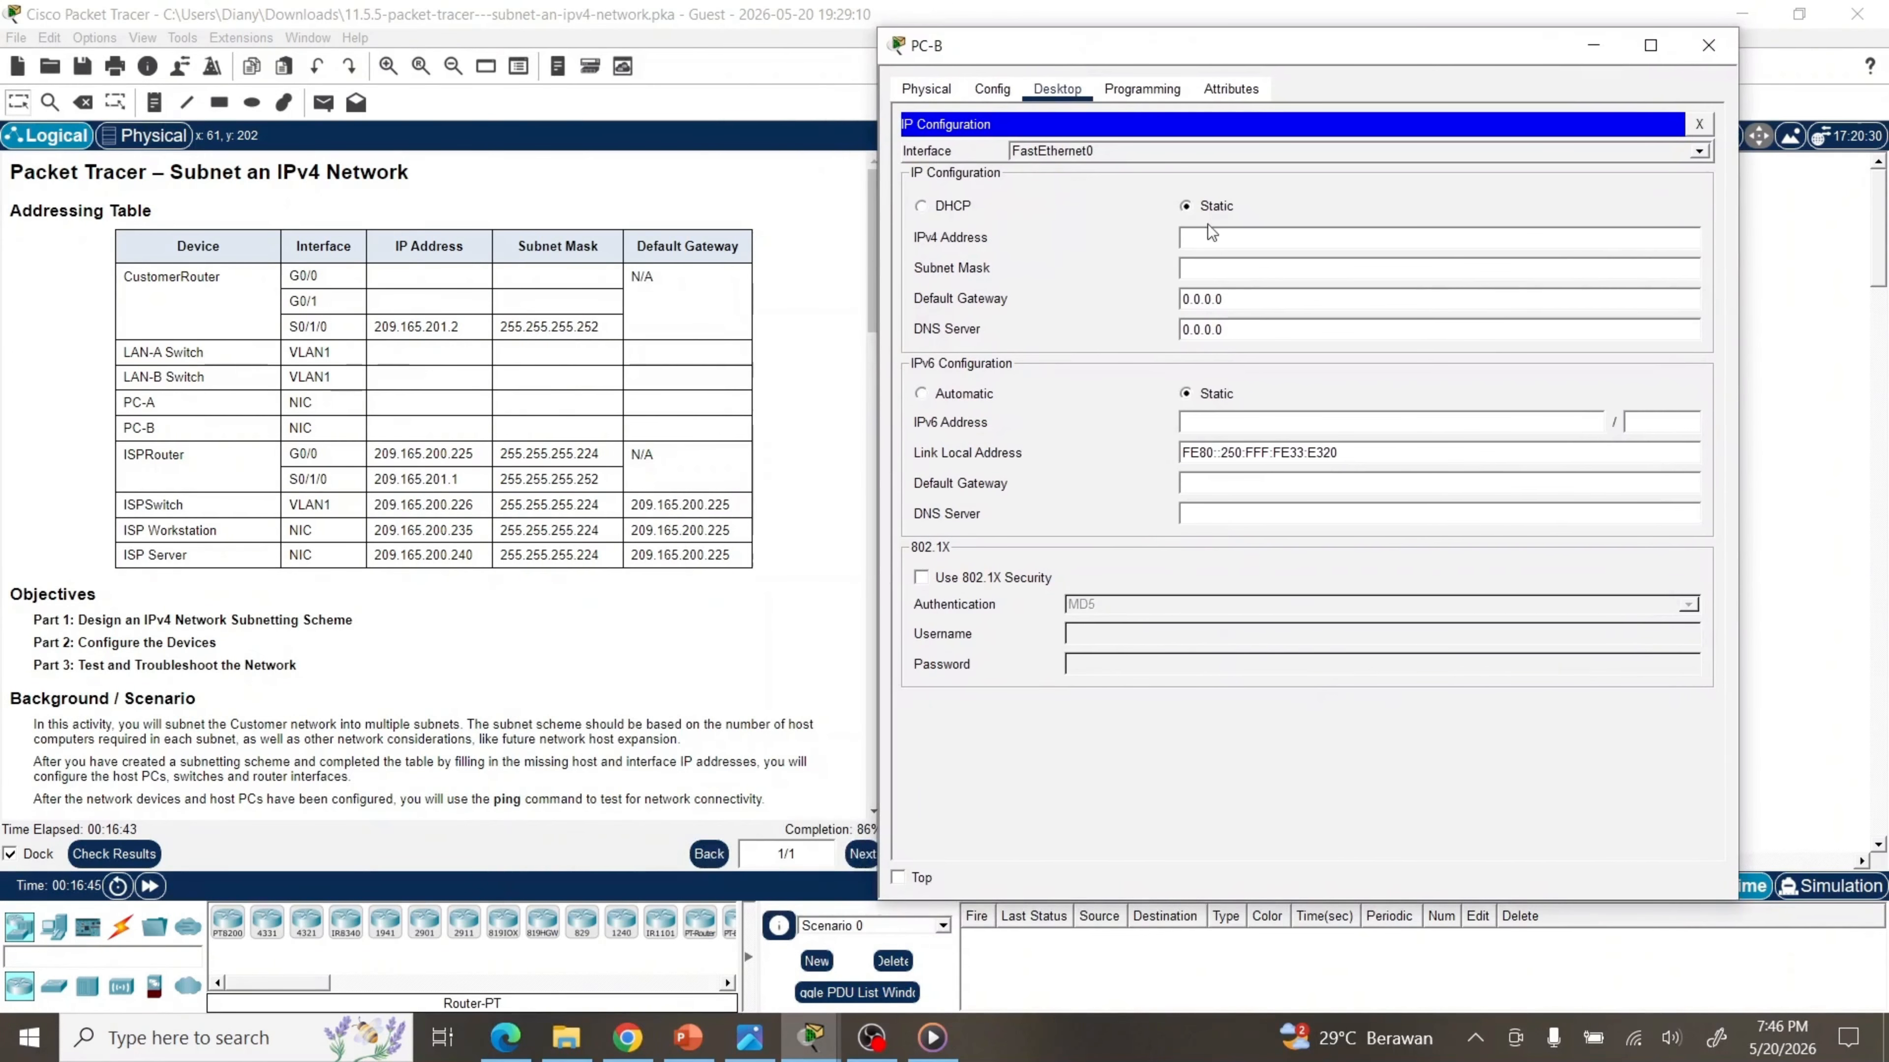
Enter PC-B's address 192.168.0.126, mask 255.255.255.192, gateway 192.168.0.65, then close the window
{"action": "left_click", "coordinate": [1213, 236]}
{"action": "type", "text": "192.168.0."}
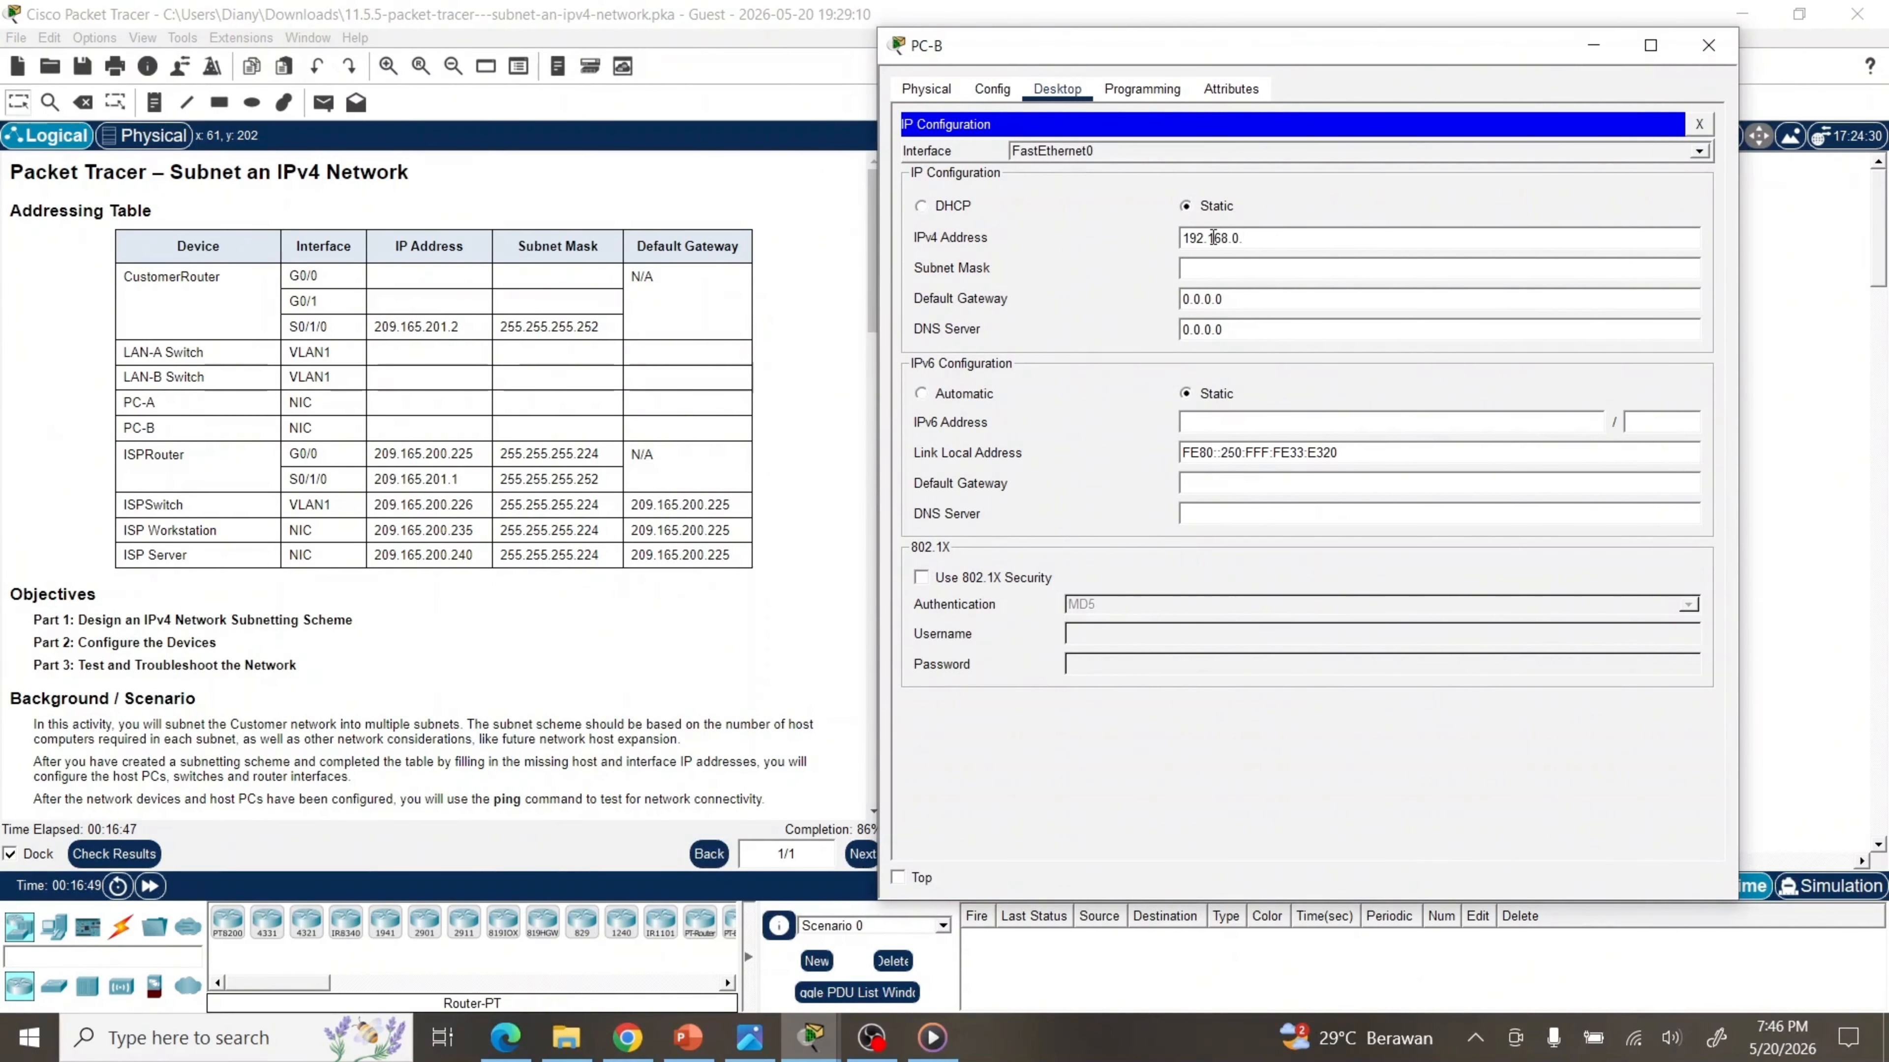
{"action": "type", "text": "126"}
{"action": "key", "text": "Tab"}
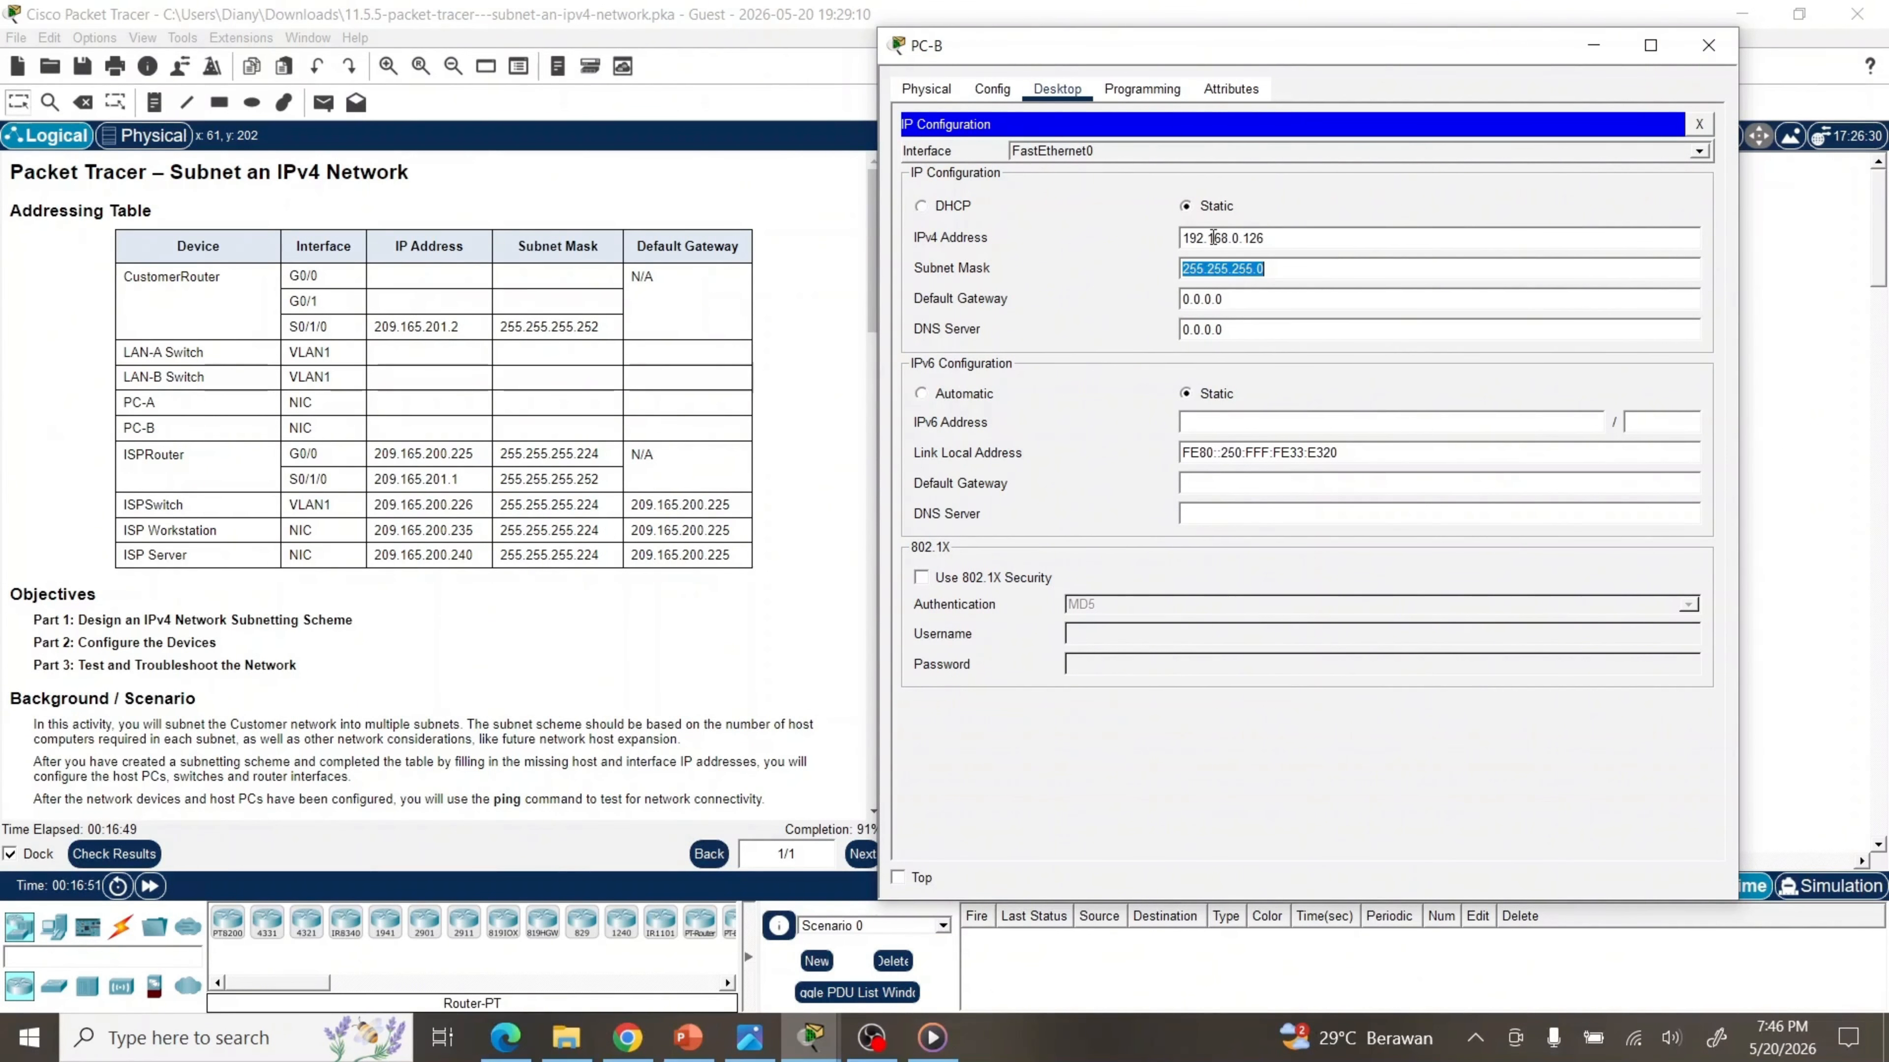
{"action": "type", "text": "255.255.255.192"}
{"action": "key", "text": "Tab"}
{"action": "type", "text": "192.1"}
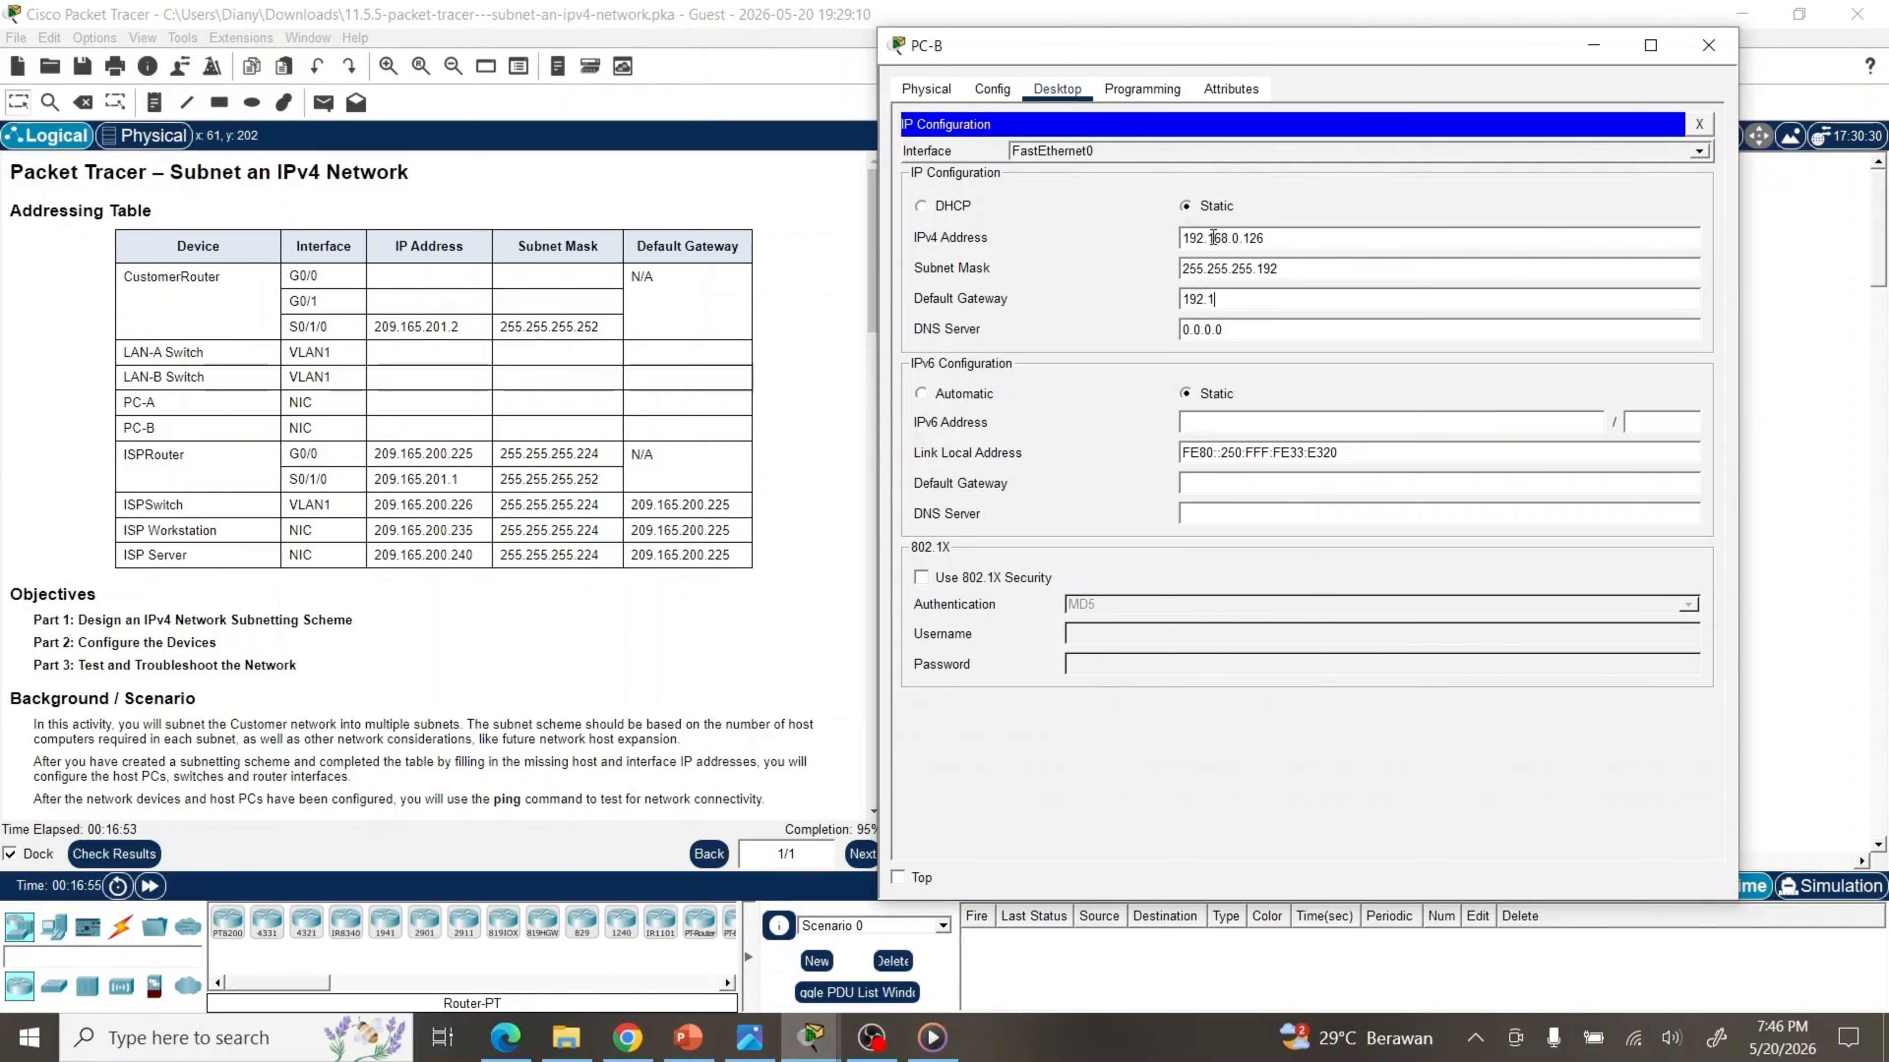
{"action": "type", "text": "68.0.65"}
{"action": "left_click", "coordinate": [1698, 125]}
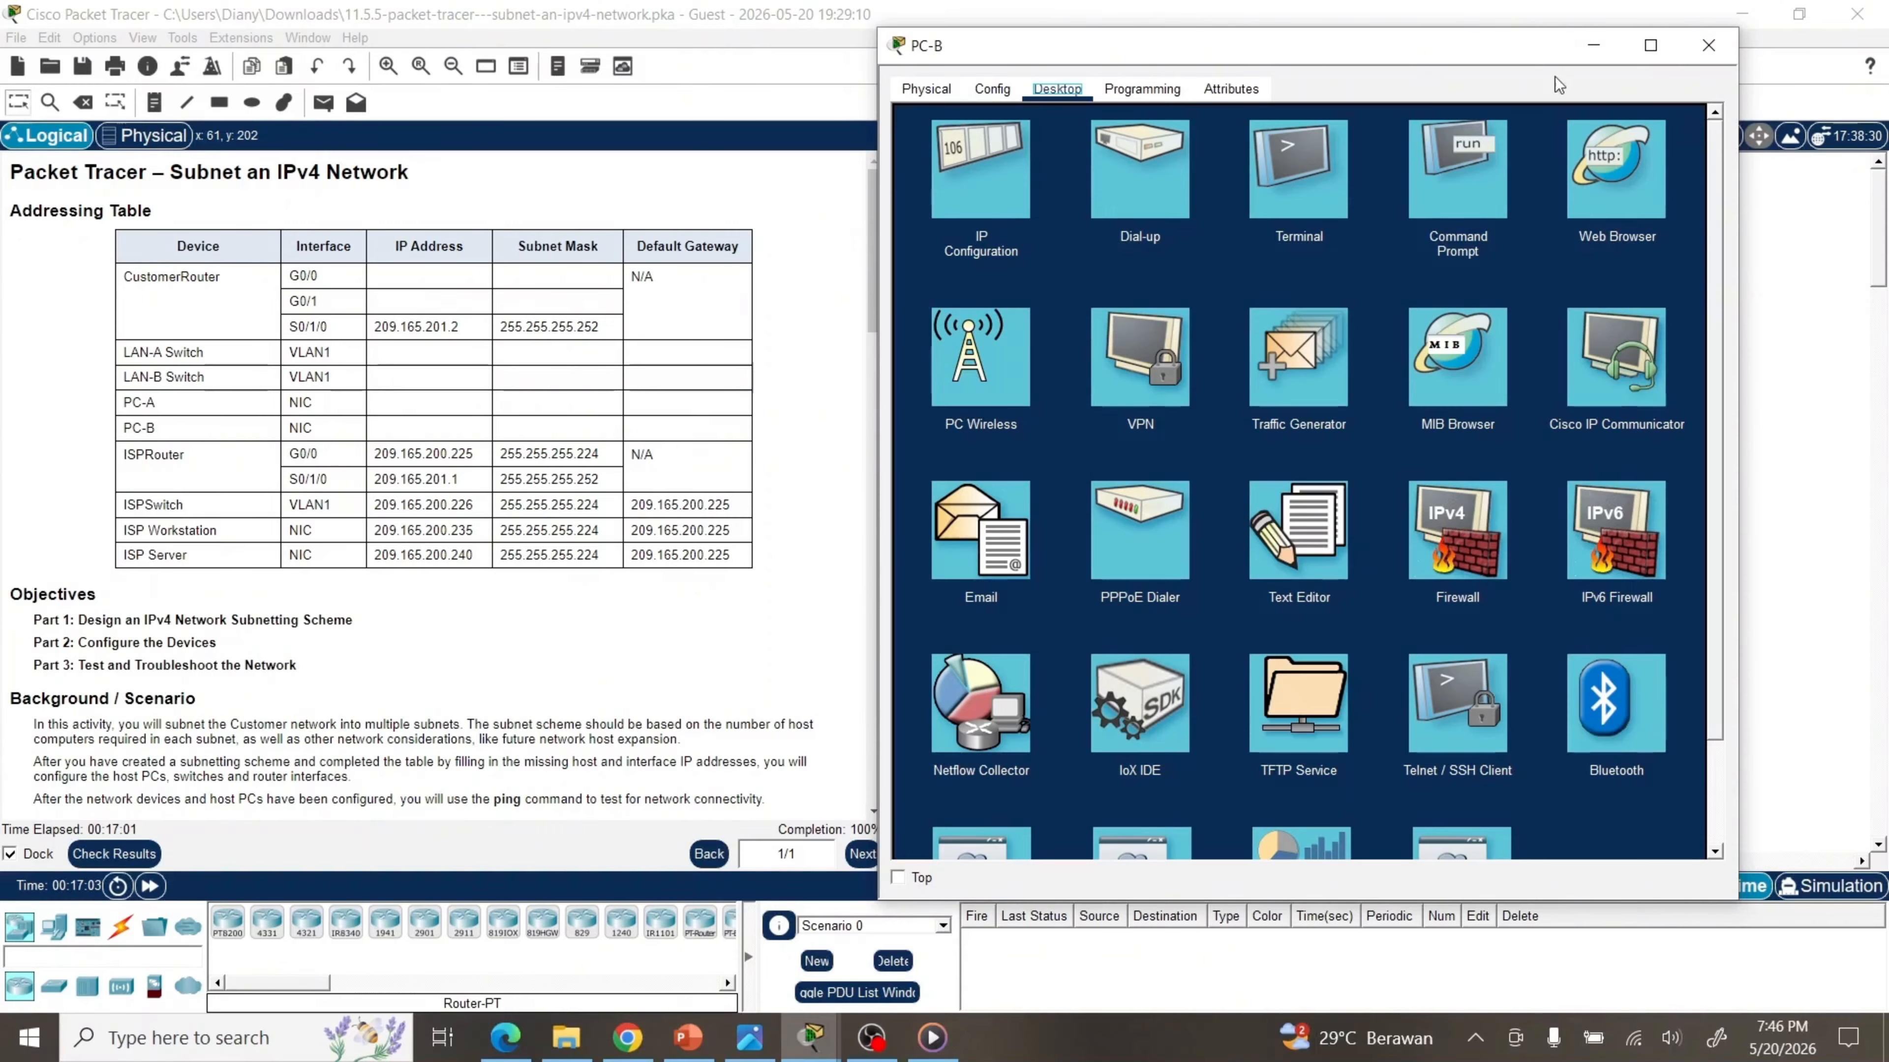
{"action": "left_click_drag", "start_coordinate": [1524, 56], "coordinate": [1579, 57]}
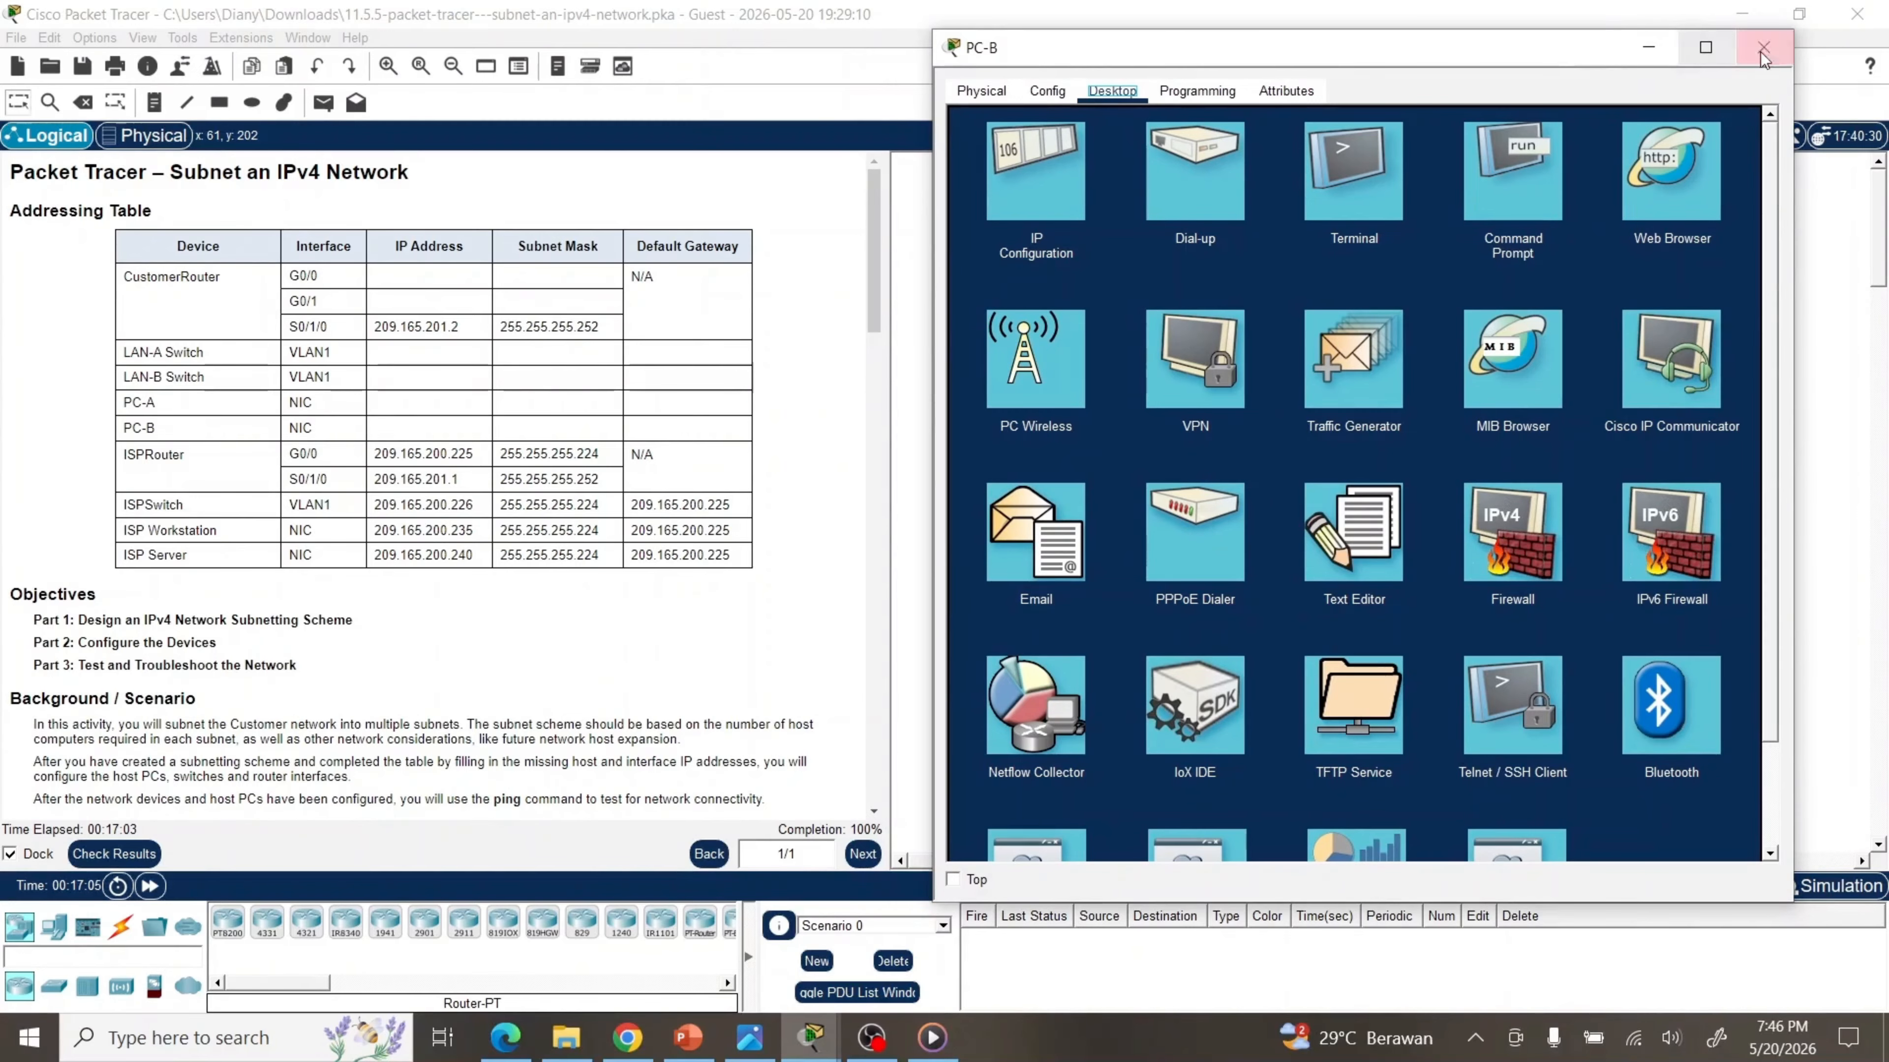
{"action": "left_click", "coordinate": [1763, 49]}
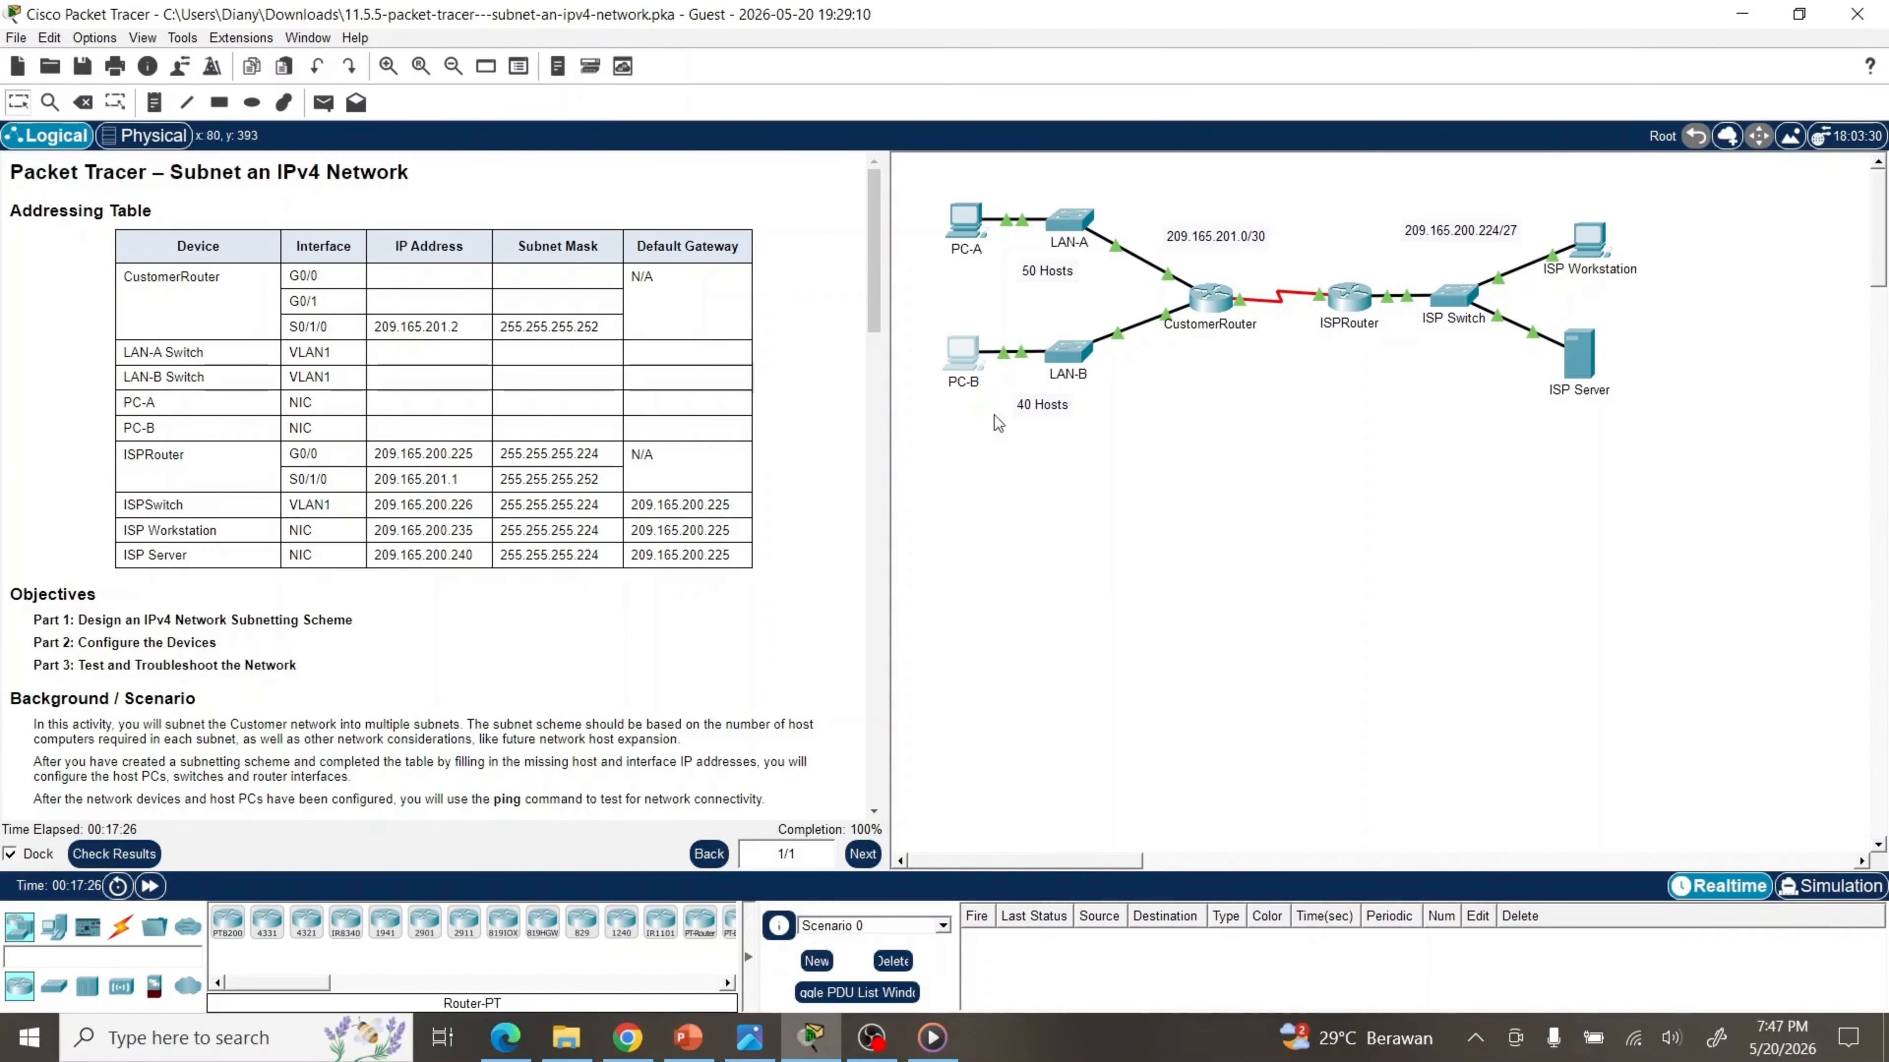
From PC-A's Command Prompt, run 'ping 192.168.0.126' to reach PC-B
{"action": "left_click", "coordinate": [965, 224]}
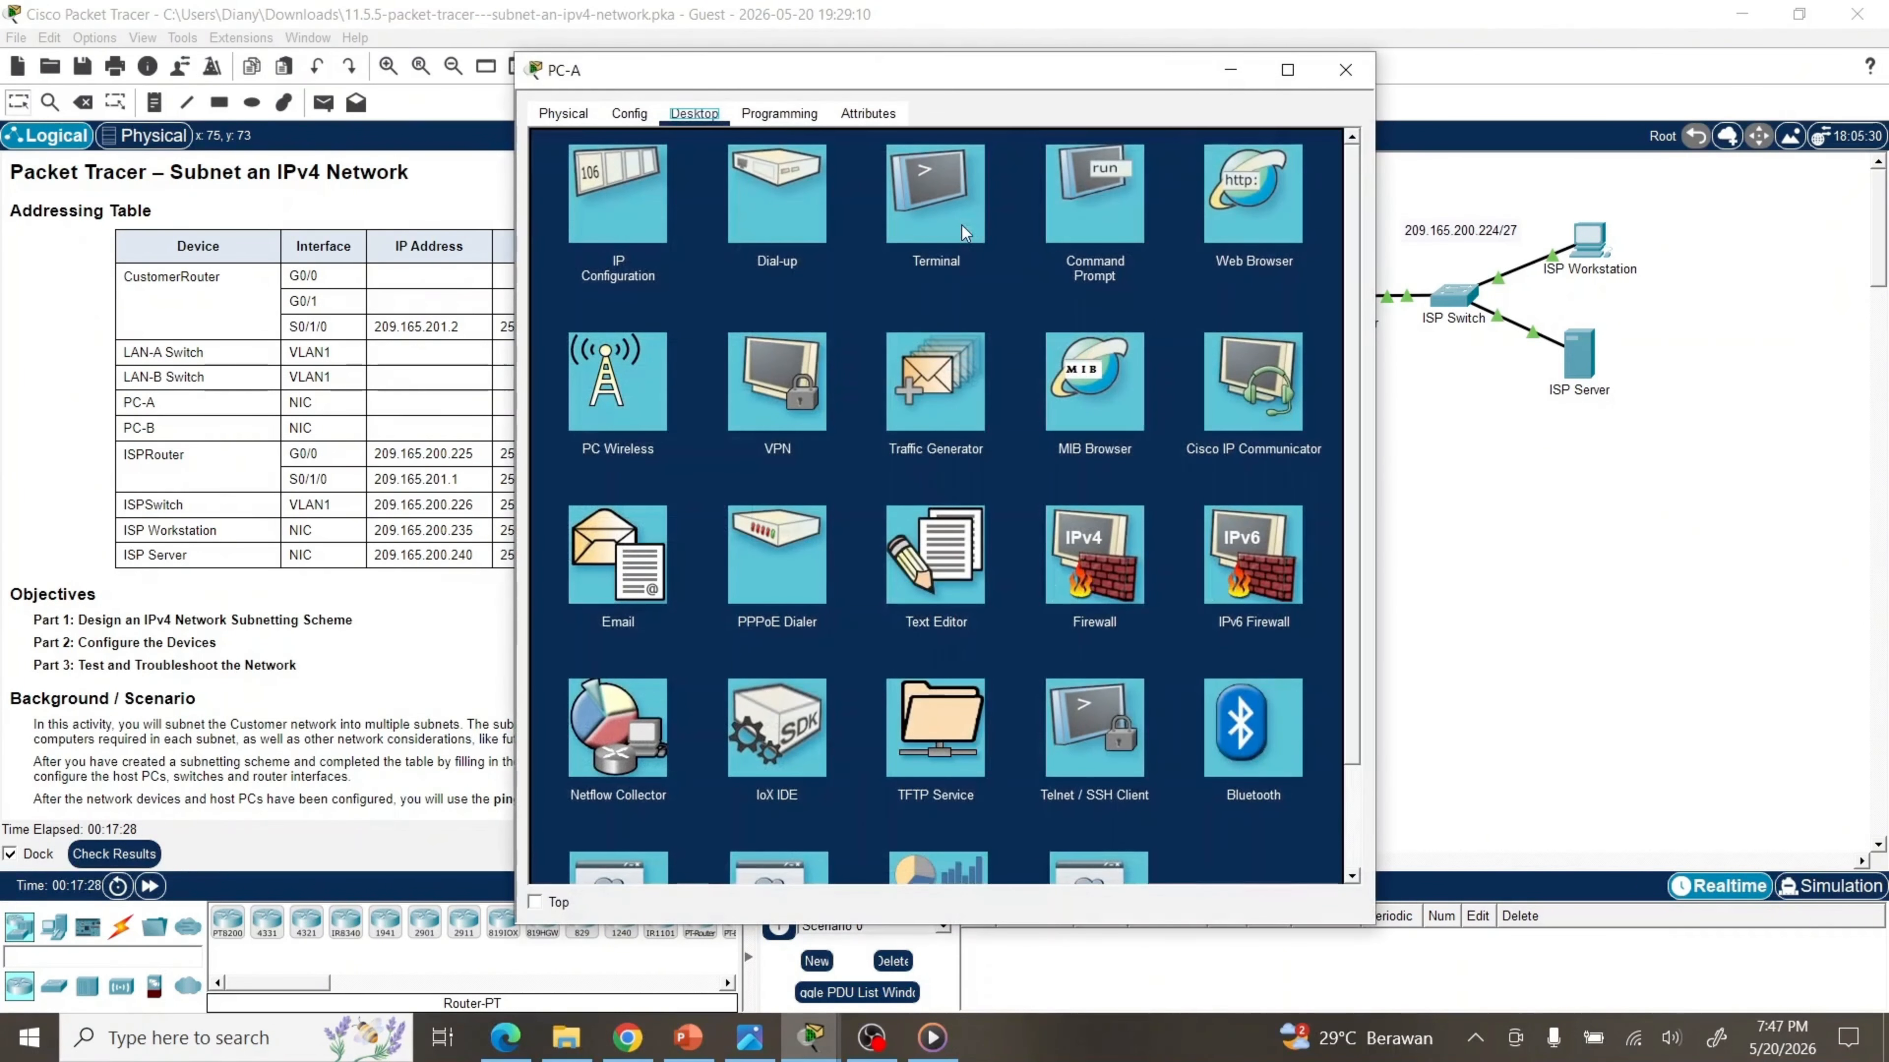
{"action": "left_click", "coordinate": [1123, 212]}
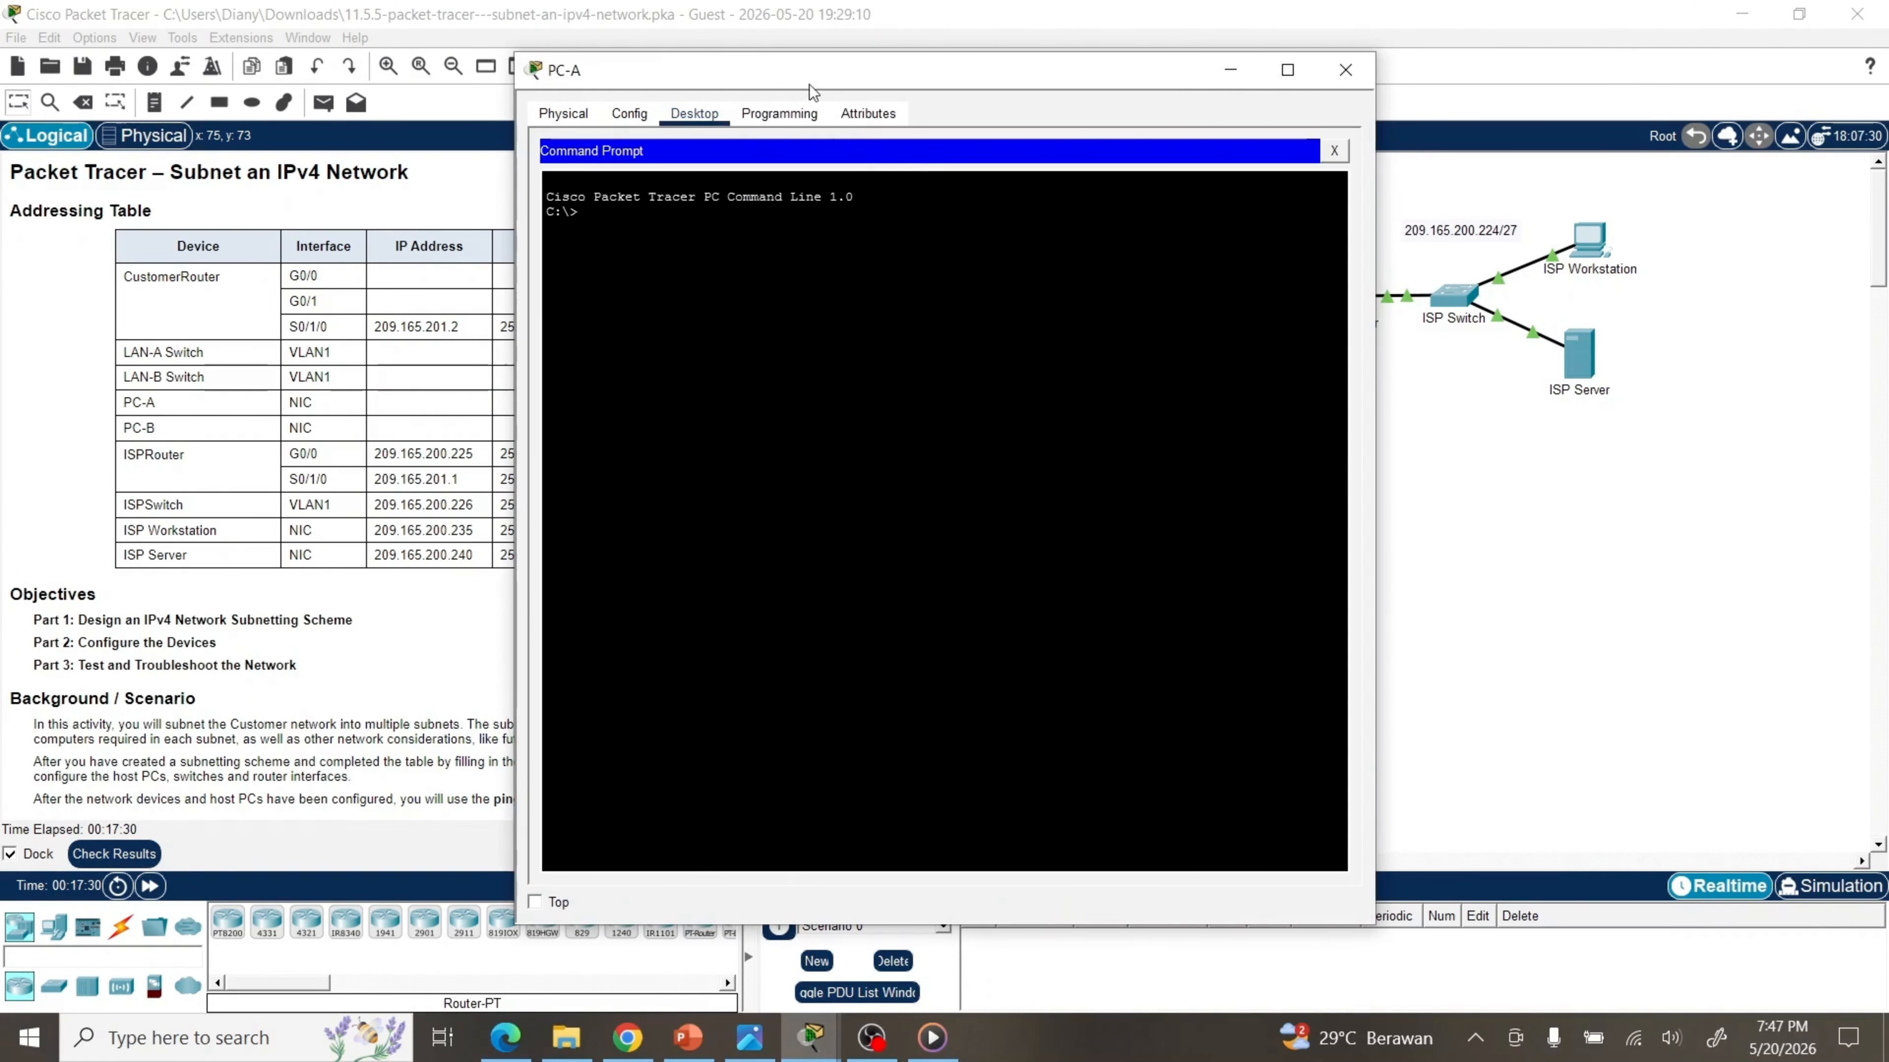
{"action": "left_click_drag", "start_coordinate": [803, 72], "coordinate": [1133, 58]}
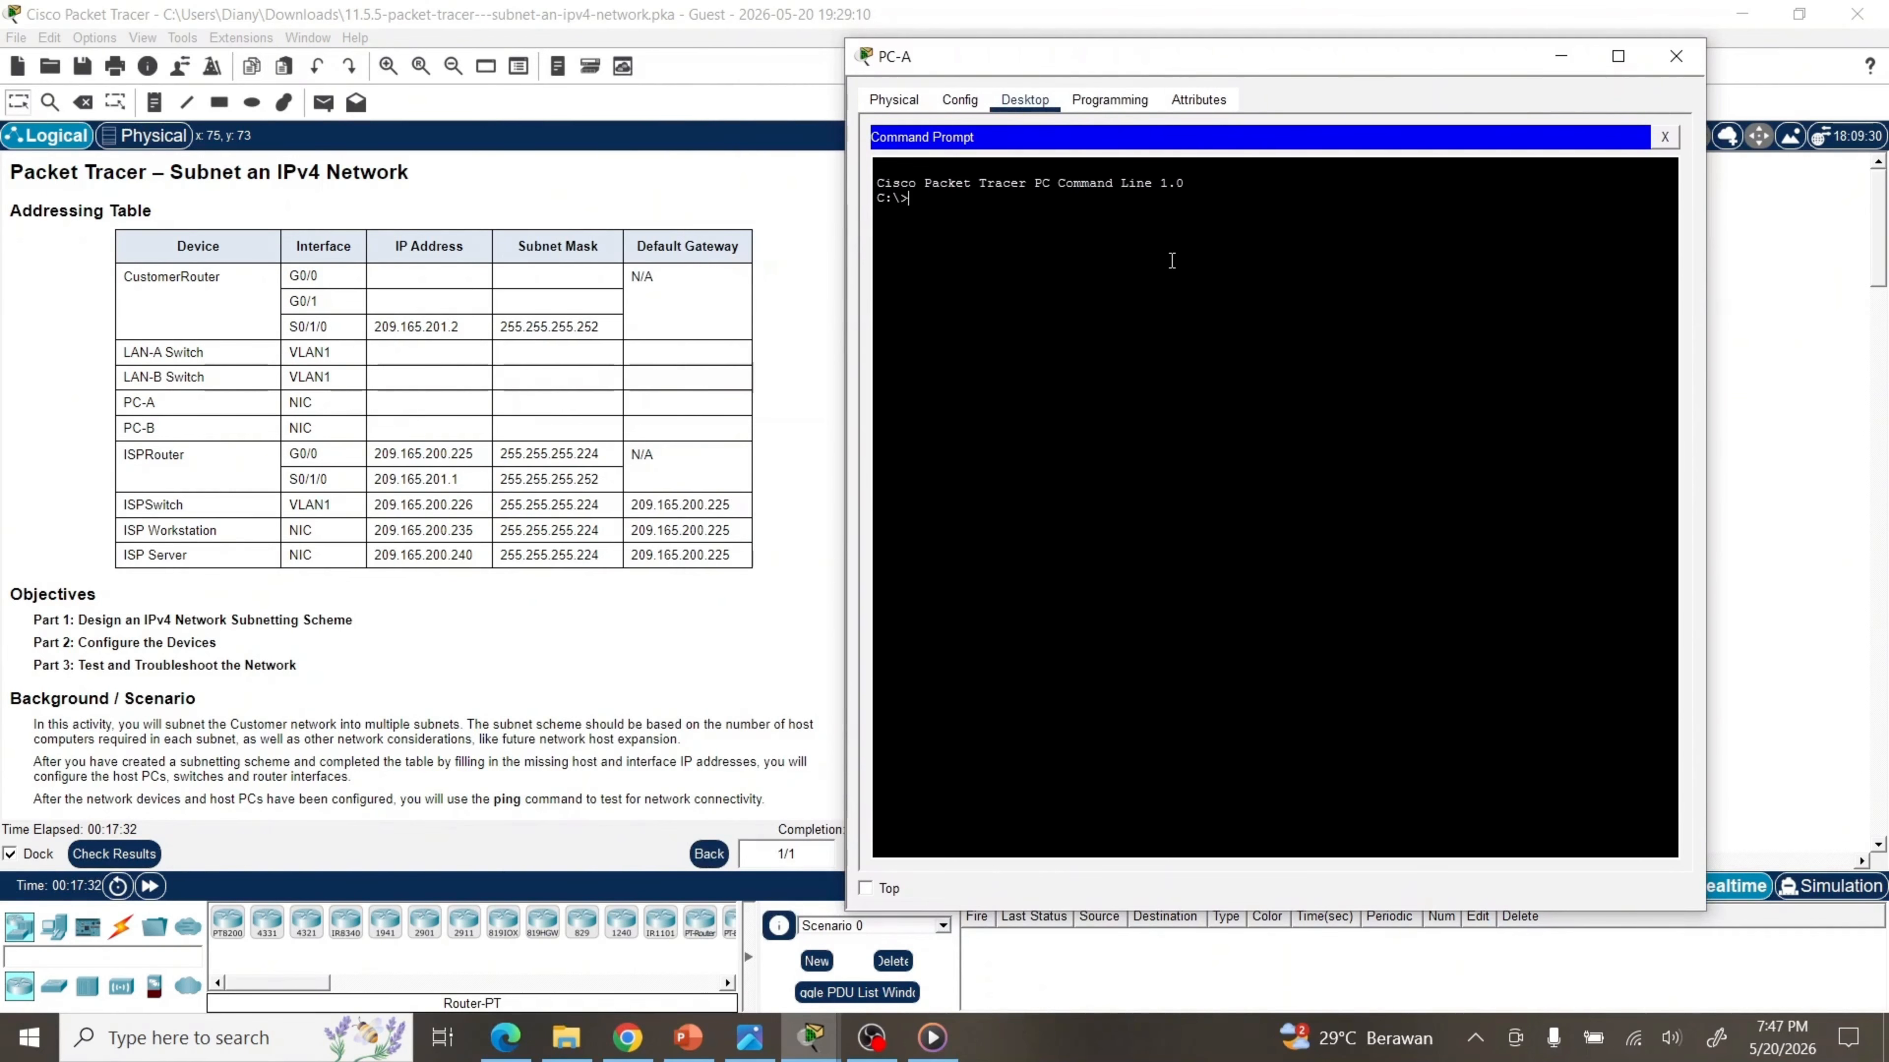
{"action": "type", "text": "ping 19"}
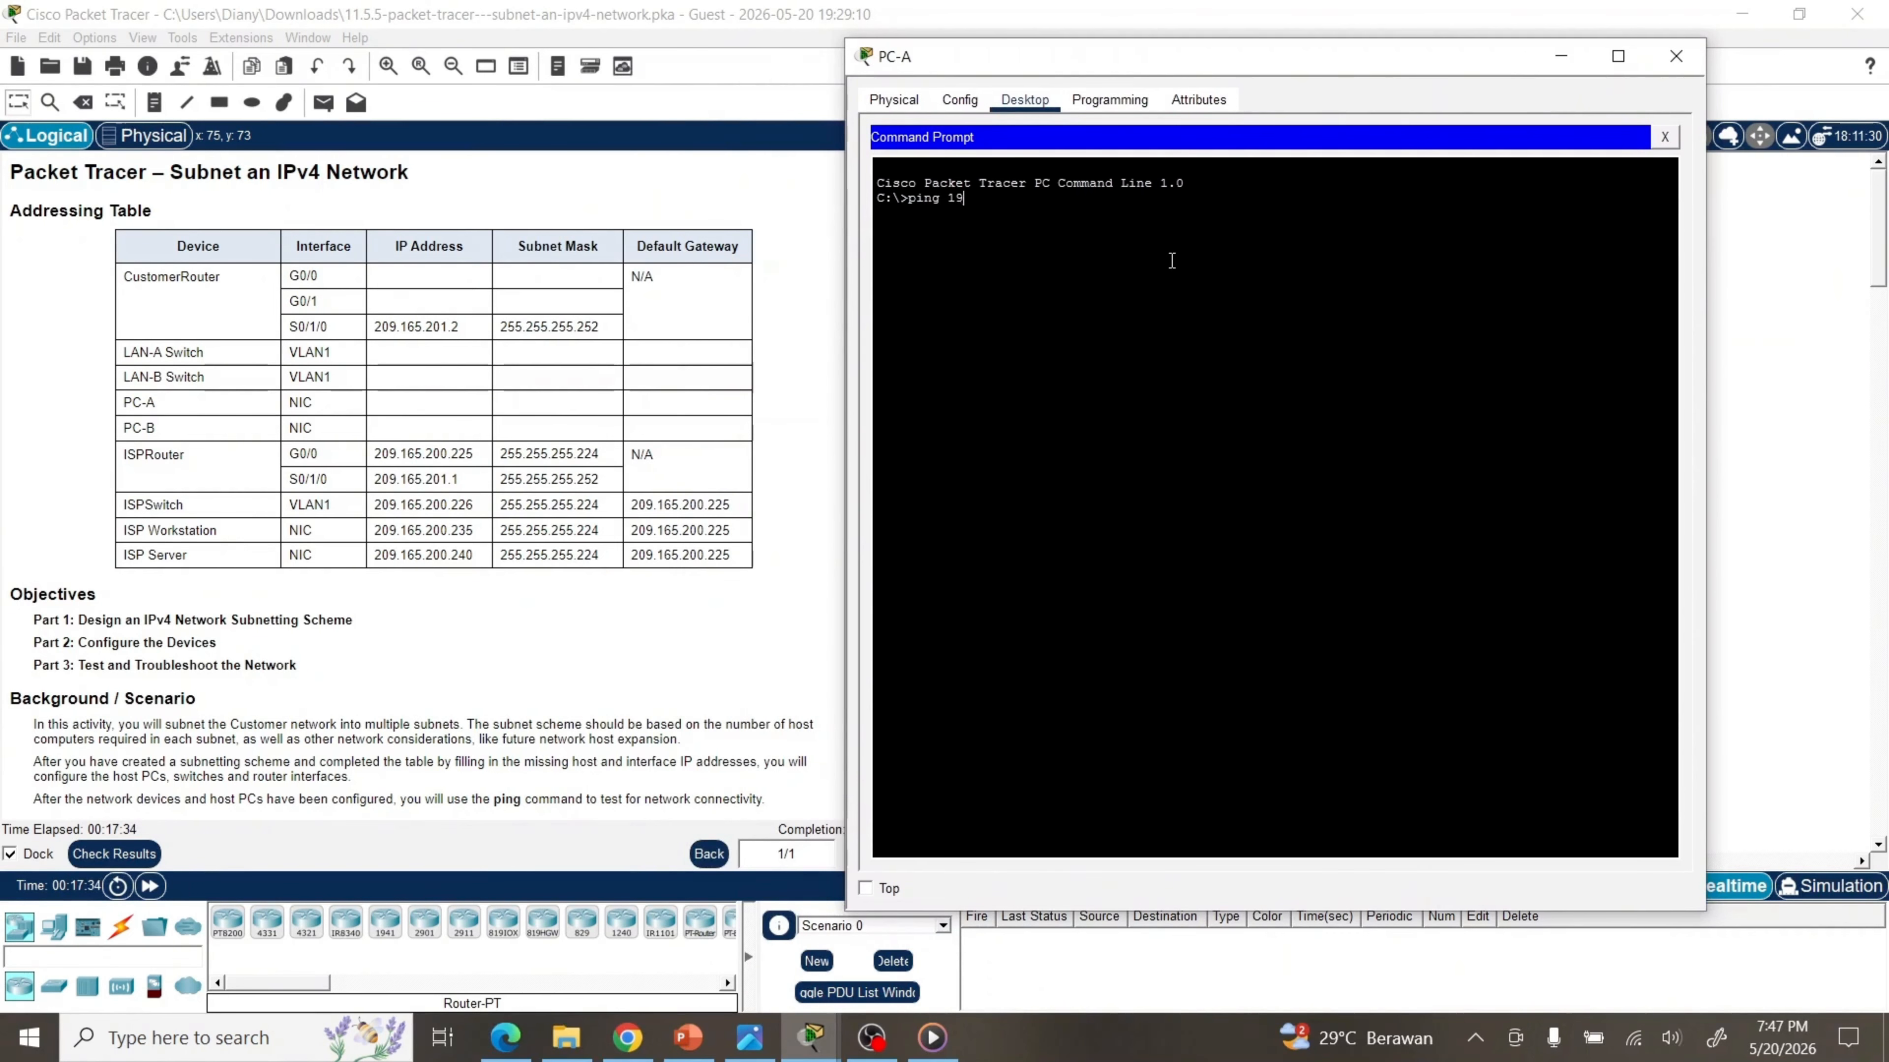
{"action": "type", "text": "2.168.0."}
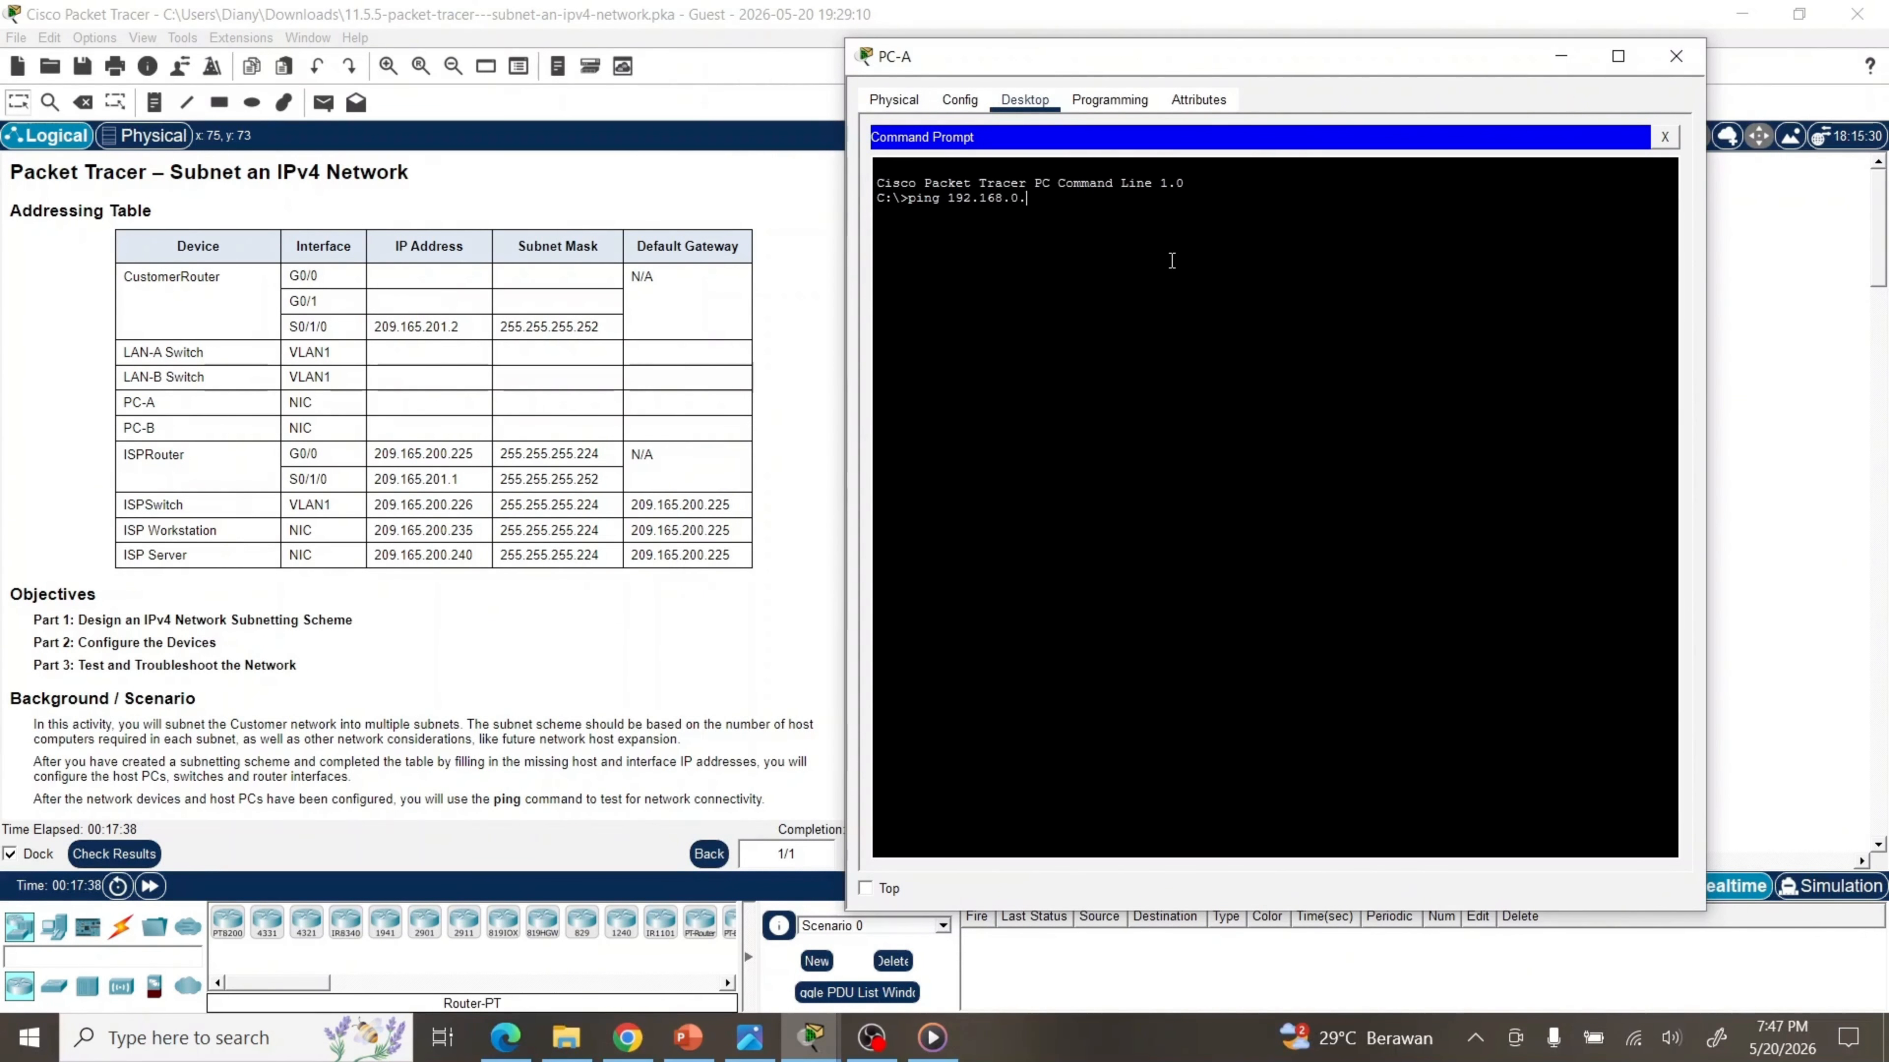
{"action": "type", "text": "126"}
{"action": "key", "text": "Return"}
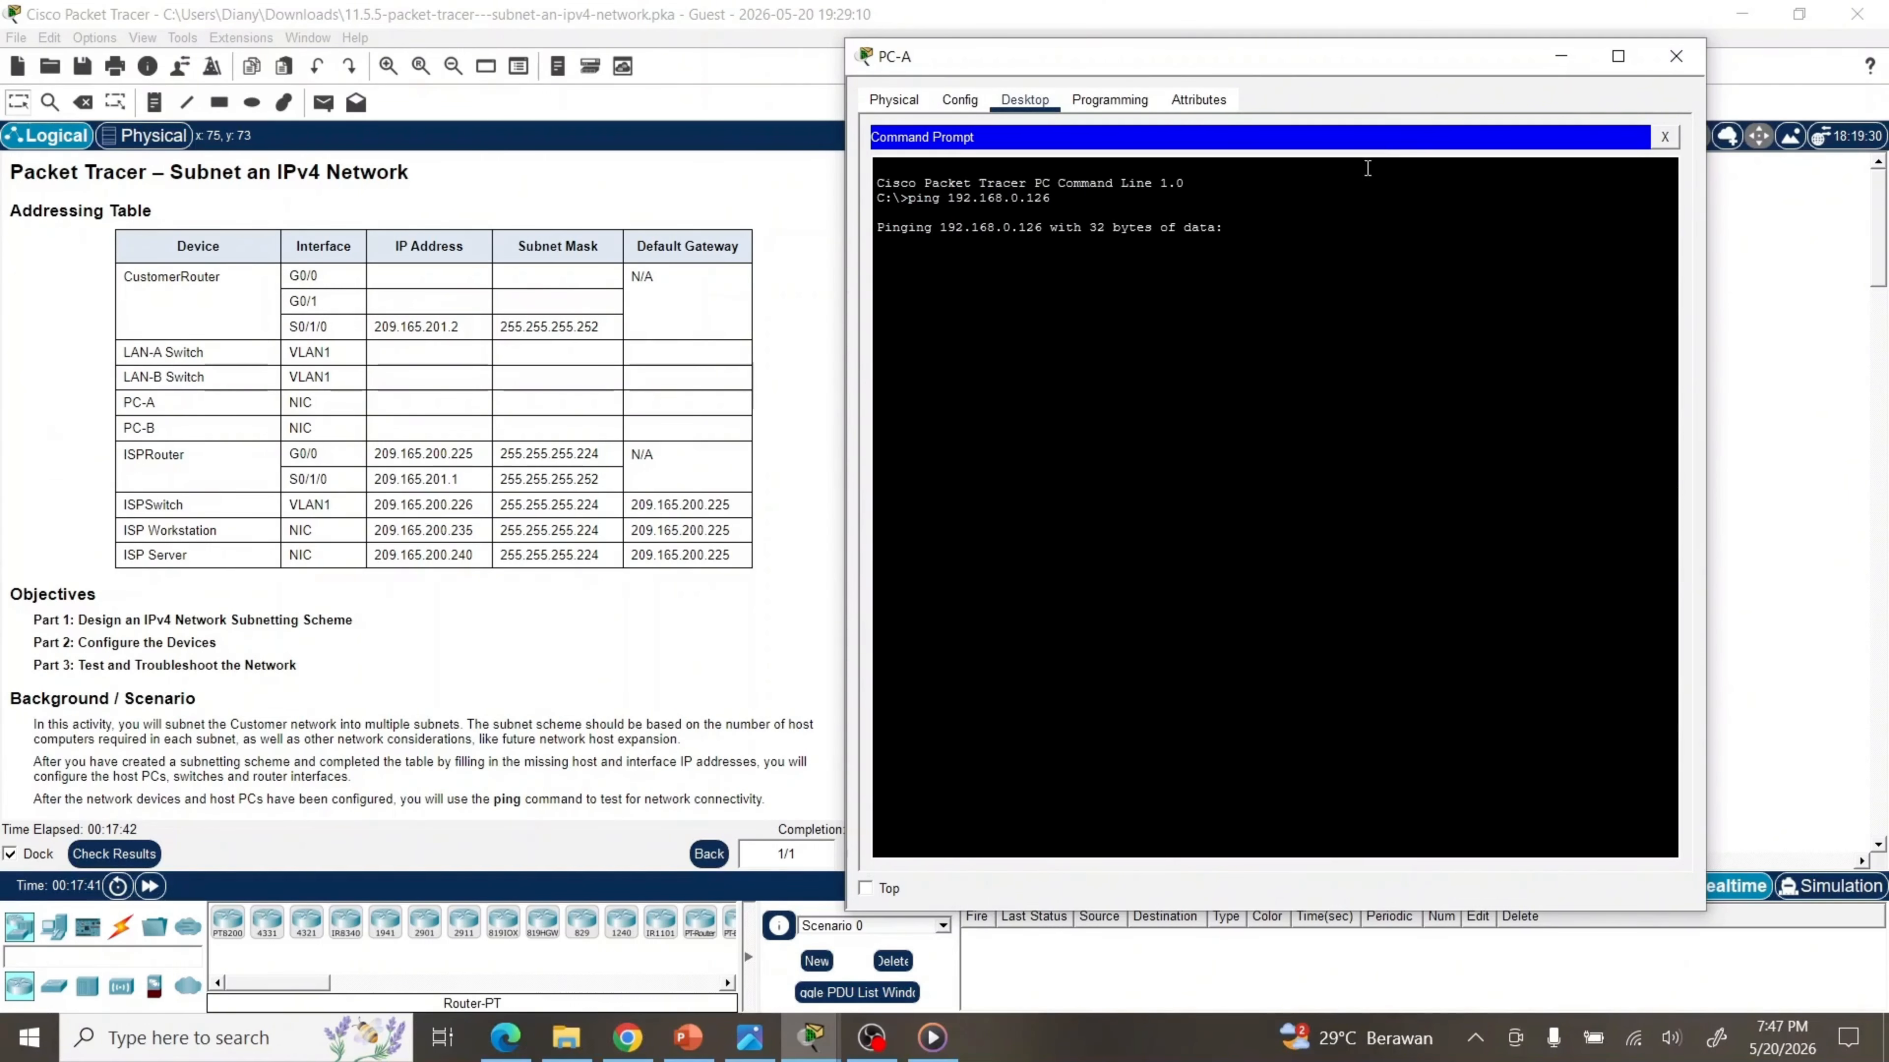